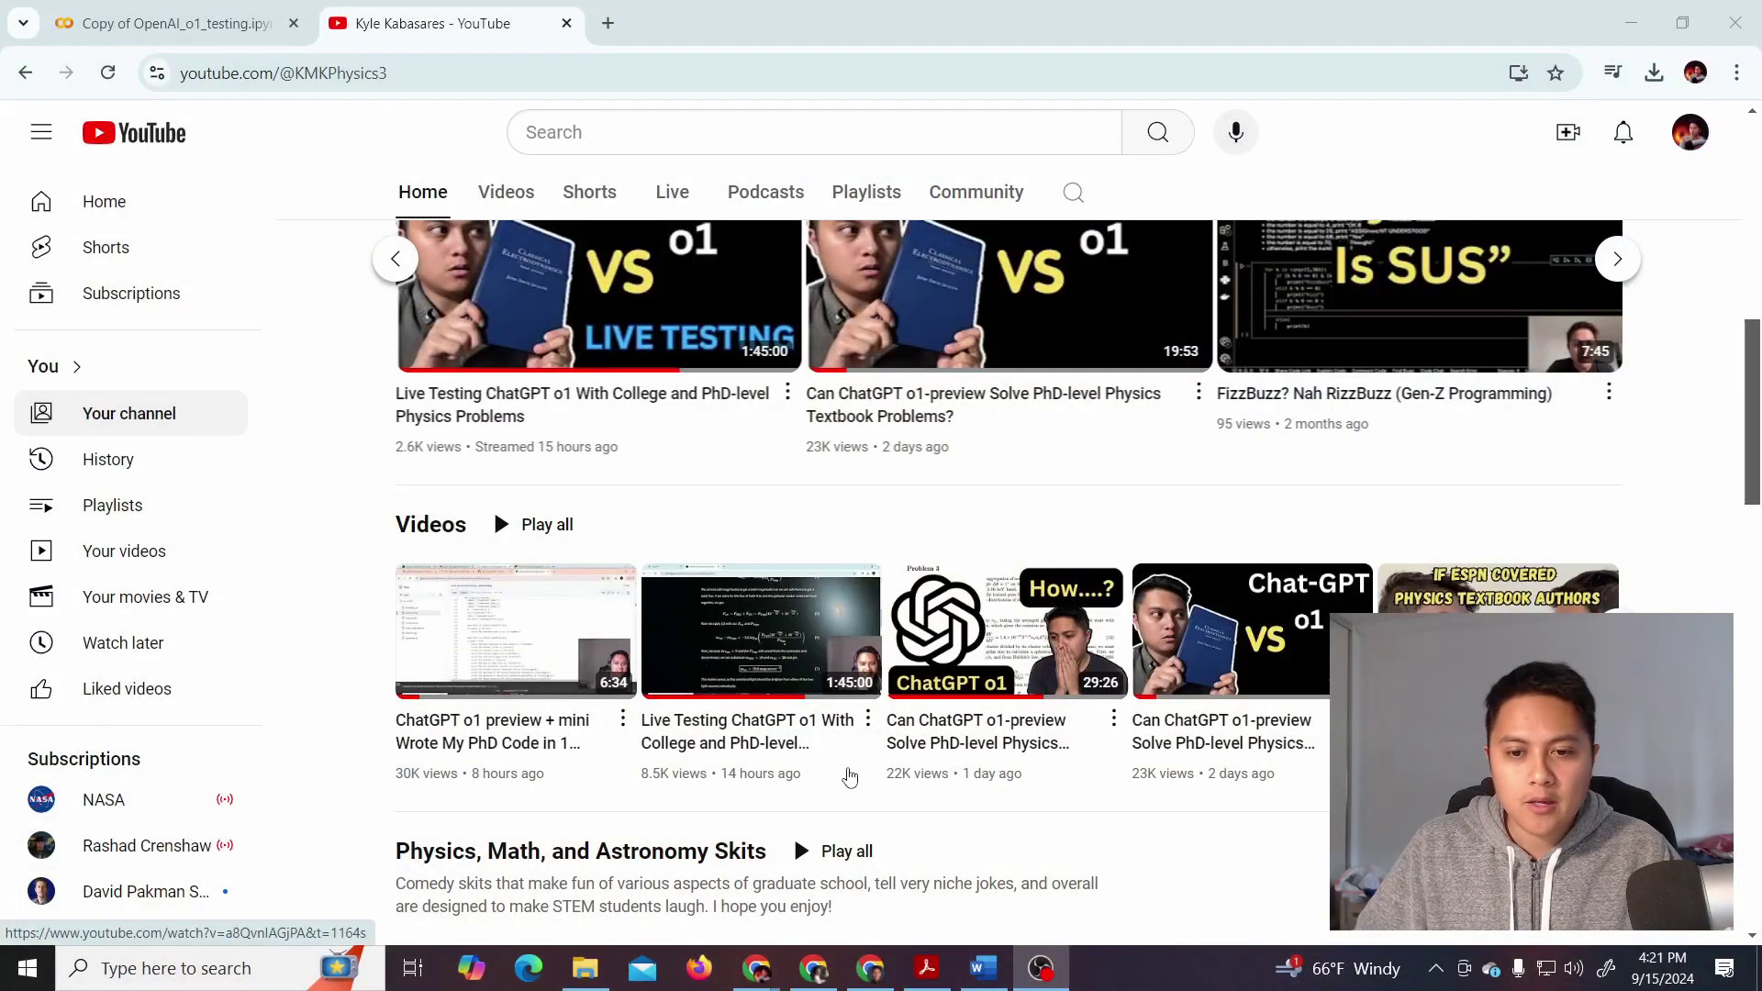
Switch from the YouTube channel page to the Chrome window showing the GitHub profile
{"action": "scroll", "coordinate": [849, 778], "scroll_direction": "up", "scroll_amount": 1}
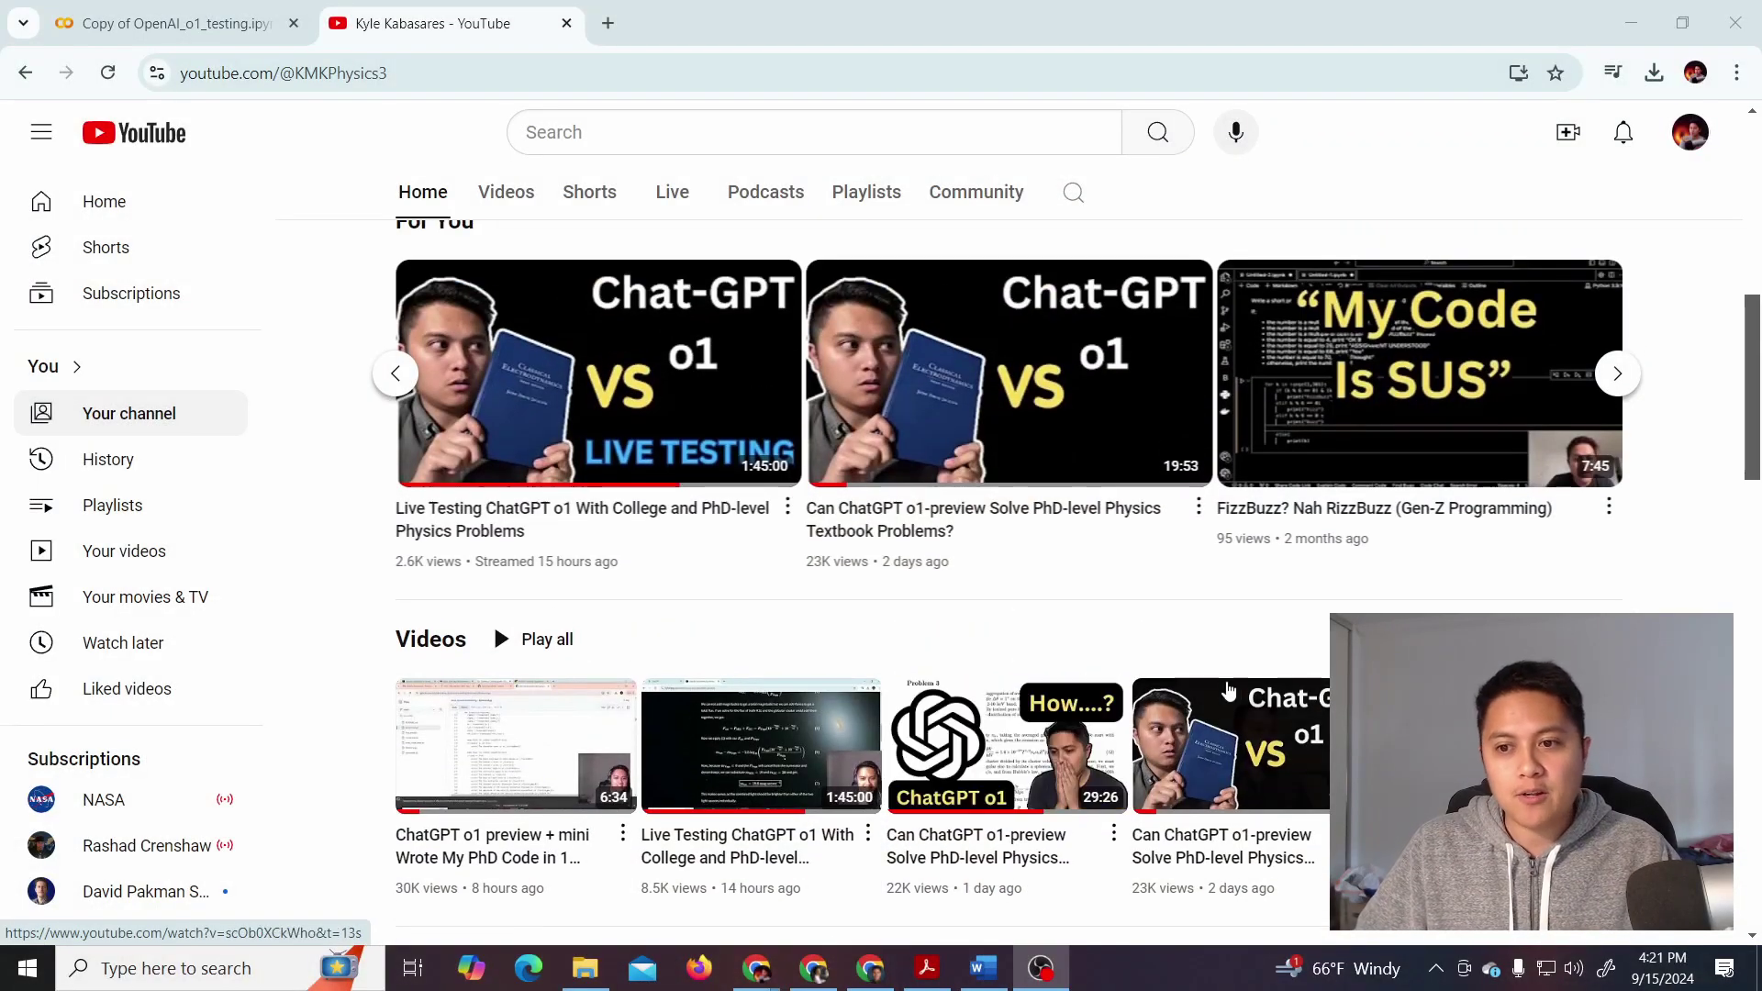
{"action": "scroll", "coordinate": [1241, 702], "scroll_direction": "down", "scroll_amount": 1}
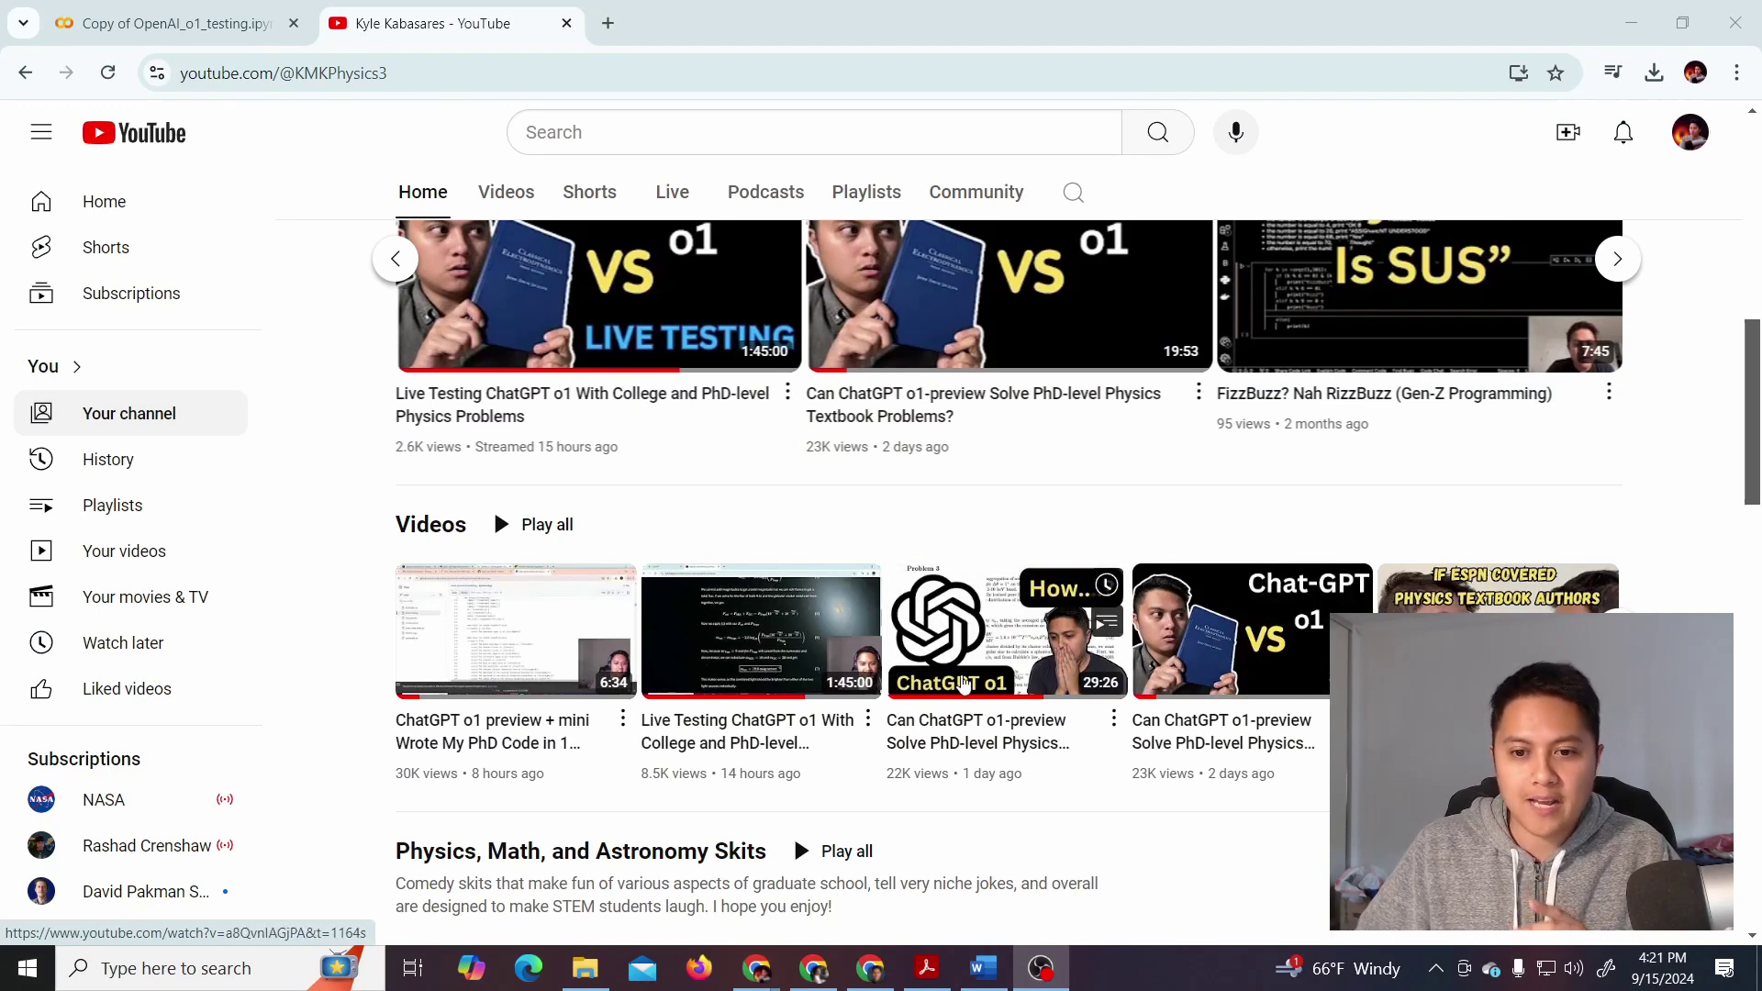
{"action": "mouse_move", "coordinate": [746, 667]}
{"action": "mouse_move", "coordinate": [526, 599]}
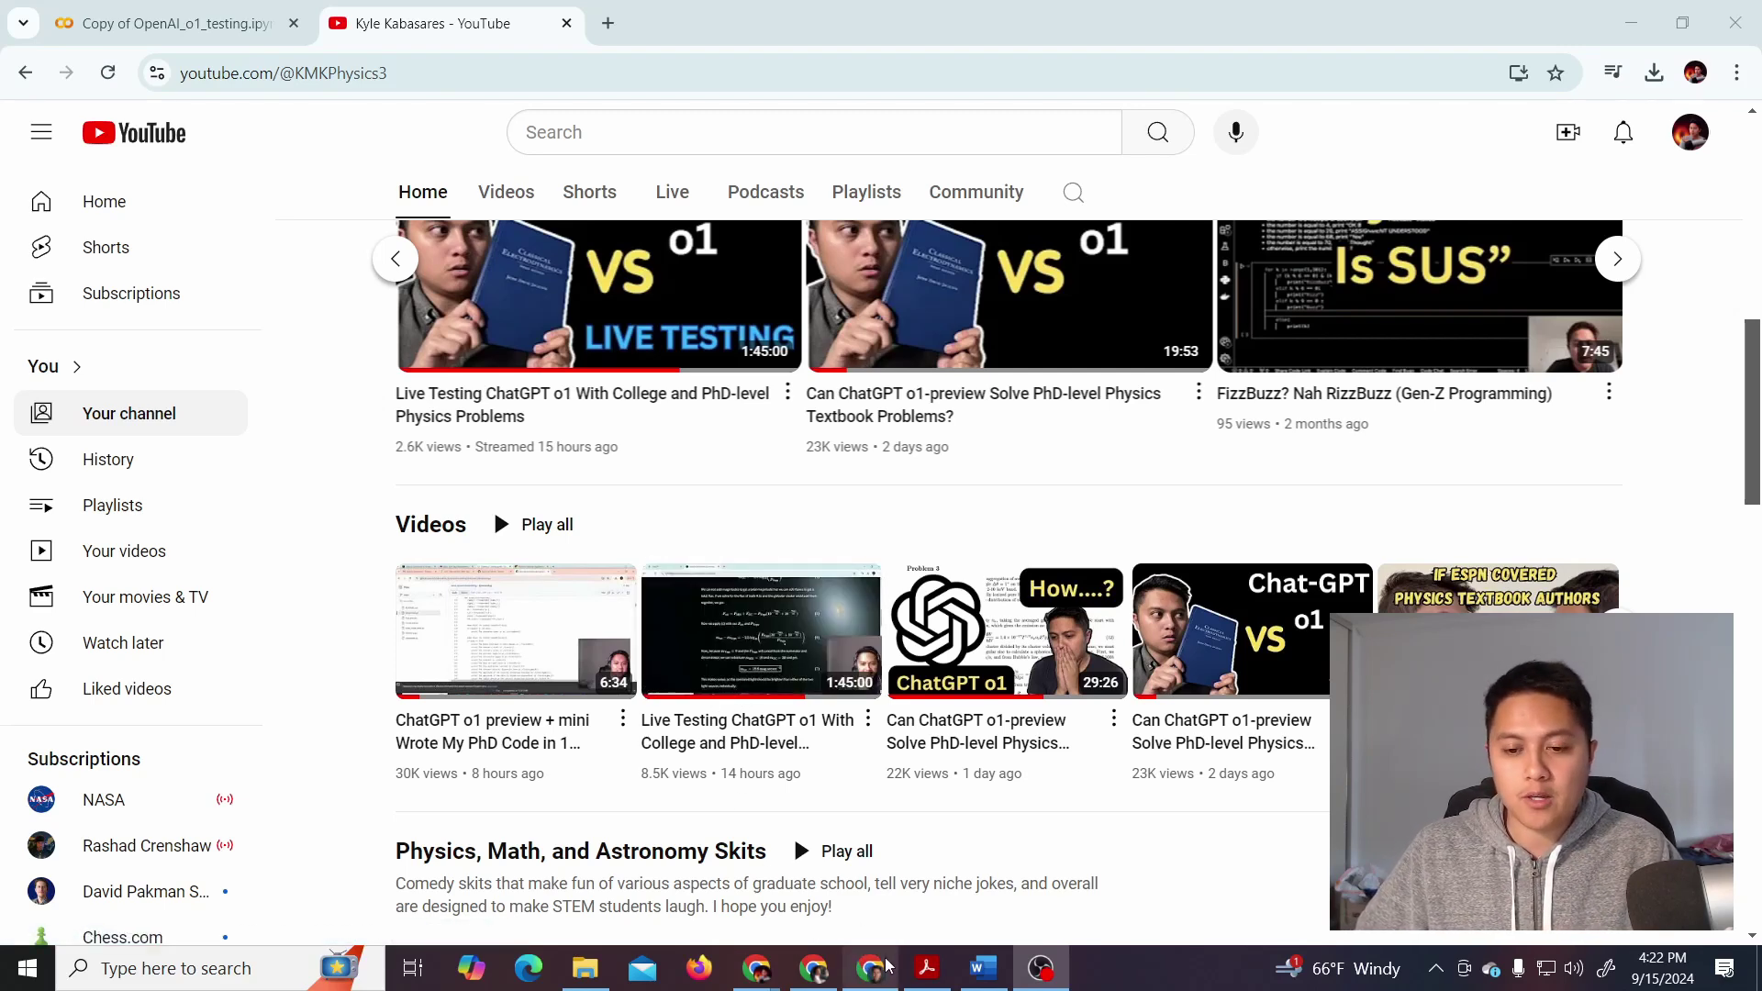
{"action": "mouse_move", "coordinate": [815, 970]}
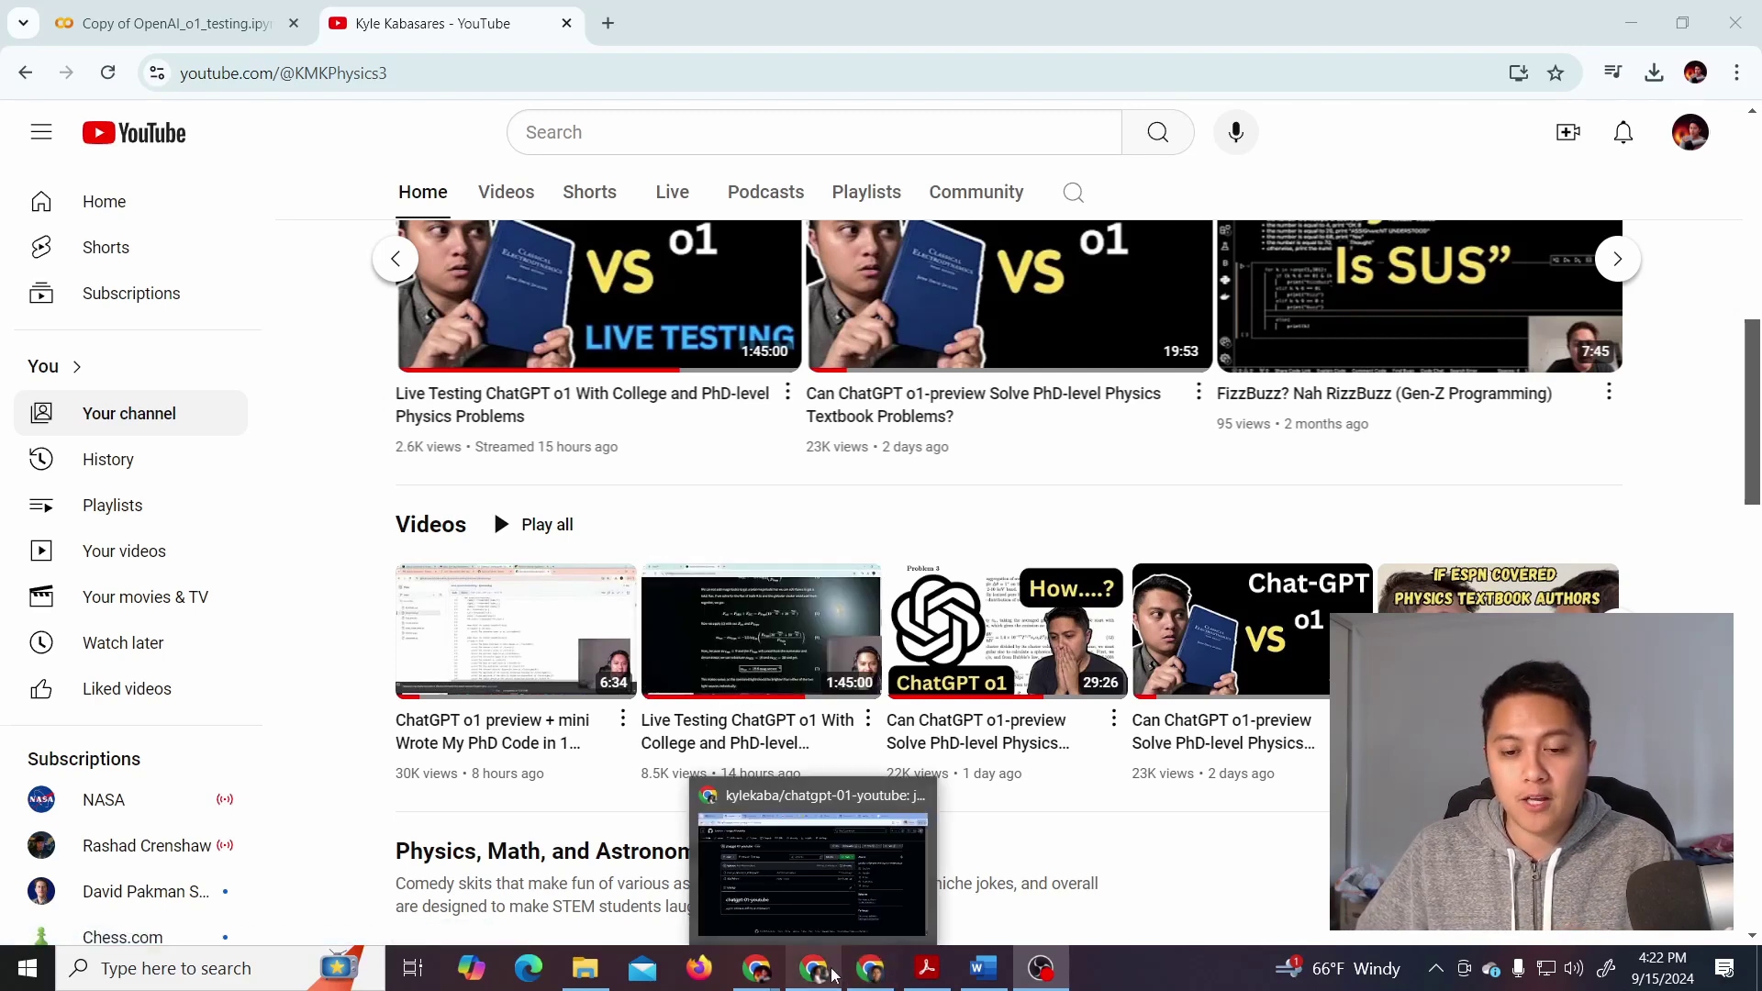
{"action": "left_click", "coordinate": [853, 862]}
Open the DynamicalModelingTutorial.ipynb notebook from the GitHub profile and skim its top
{"action": "left_click", "coordinate": [123, 27]}
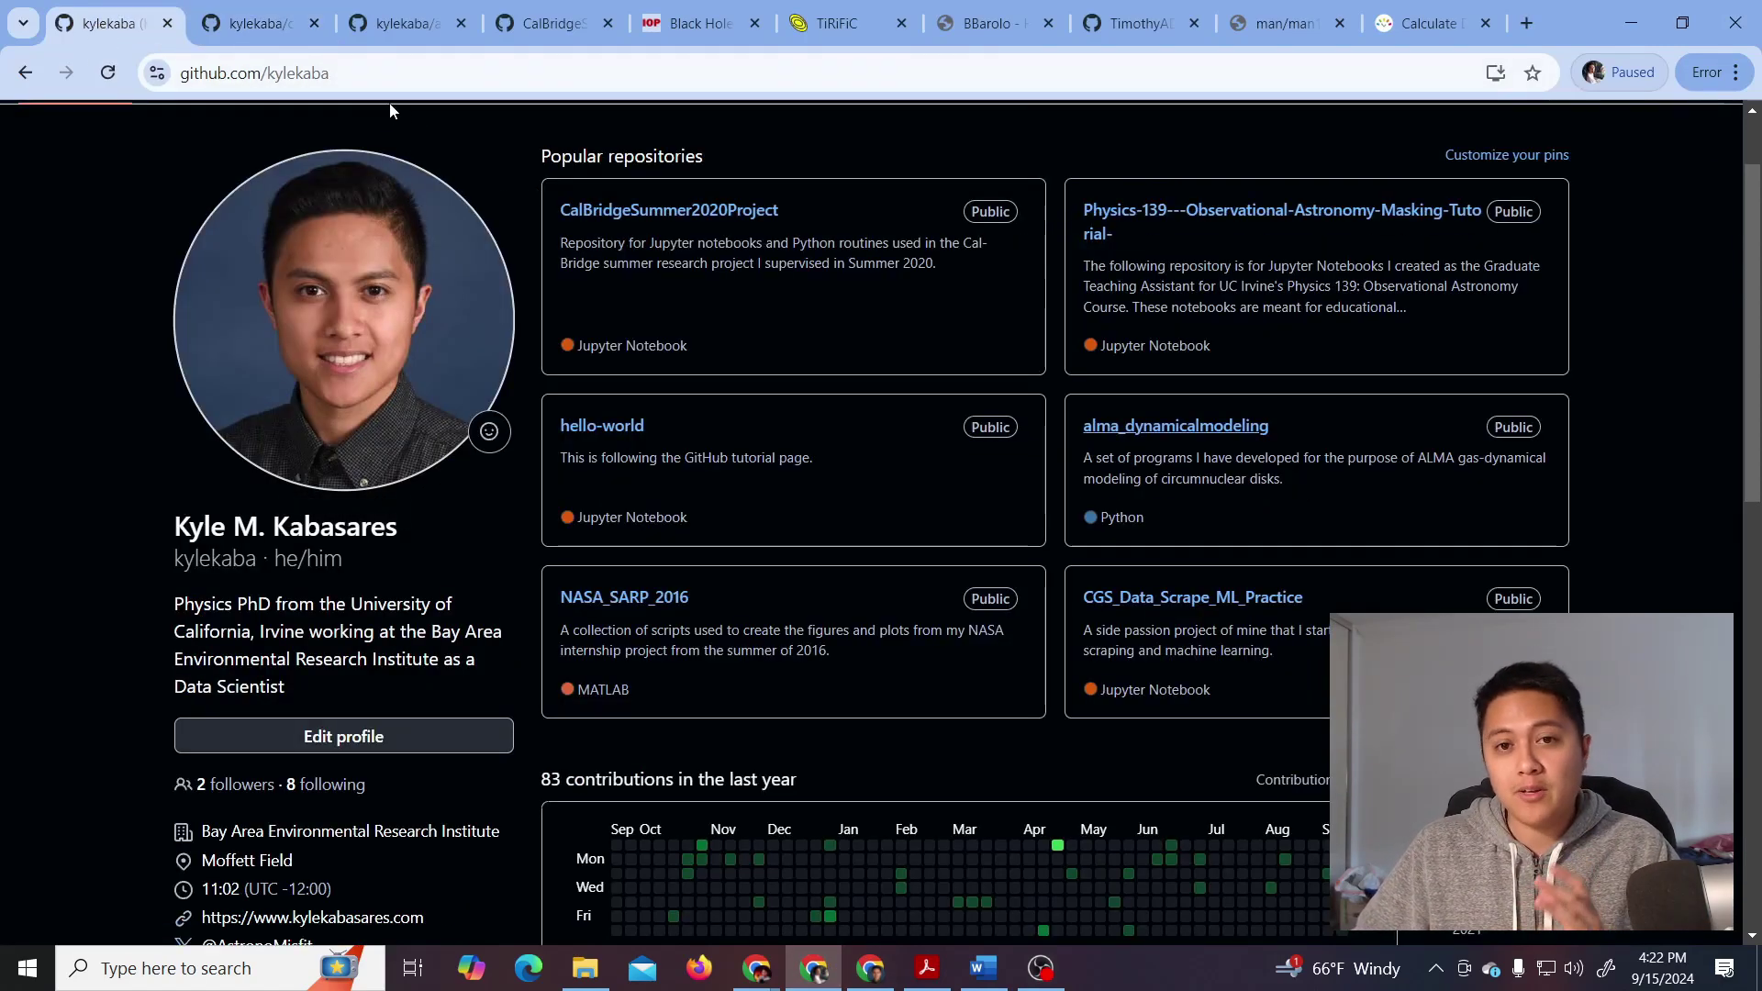
{"action": "left_click", "coordinate": [551, 23]}
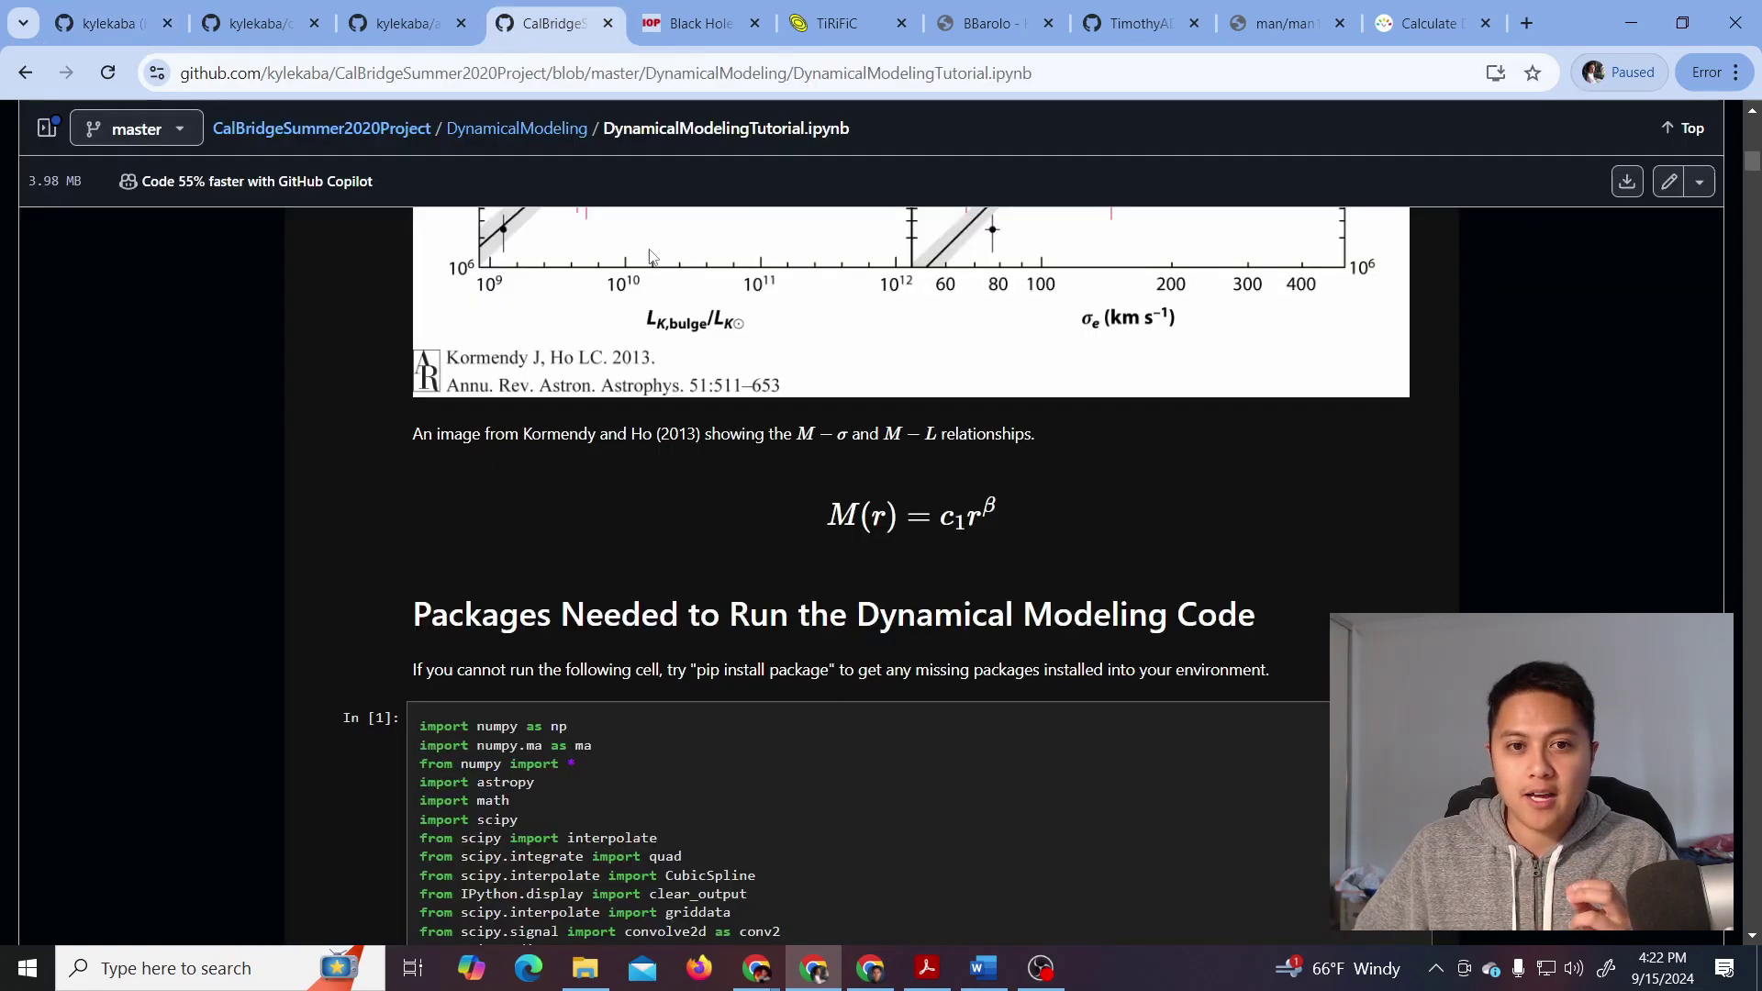
{"action": "scroll", "coordinate": [1188, 410], "scroll_direction": "up", "scroll_amount": 10}
{"action": "scroll", "coordinate": [1191, 409], "scroll_direction": "up", "scroll_amount": 1}
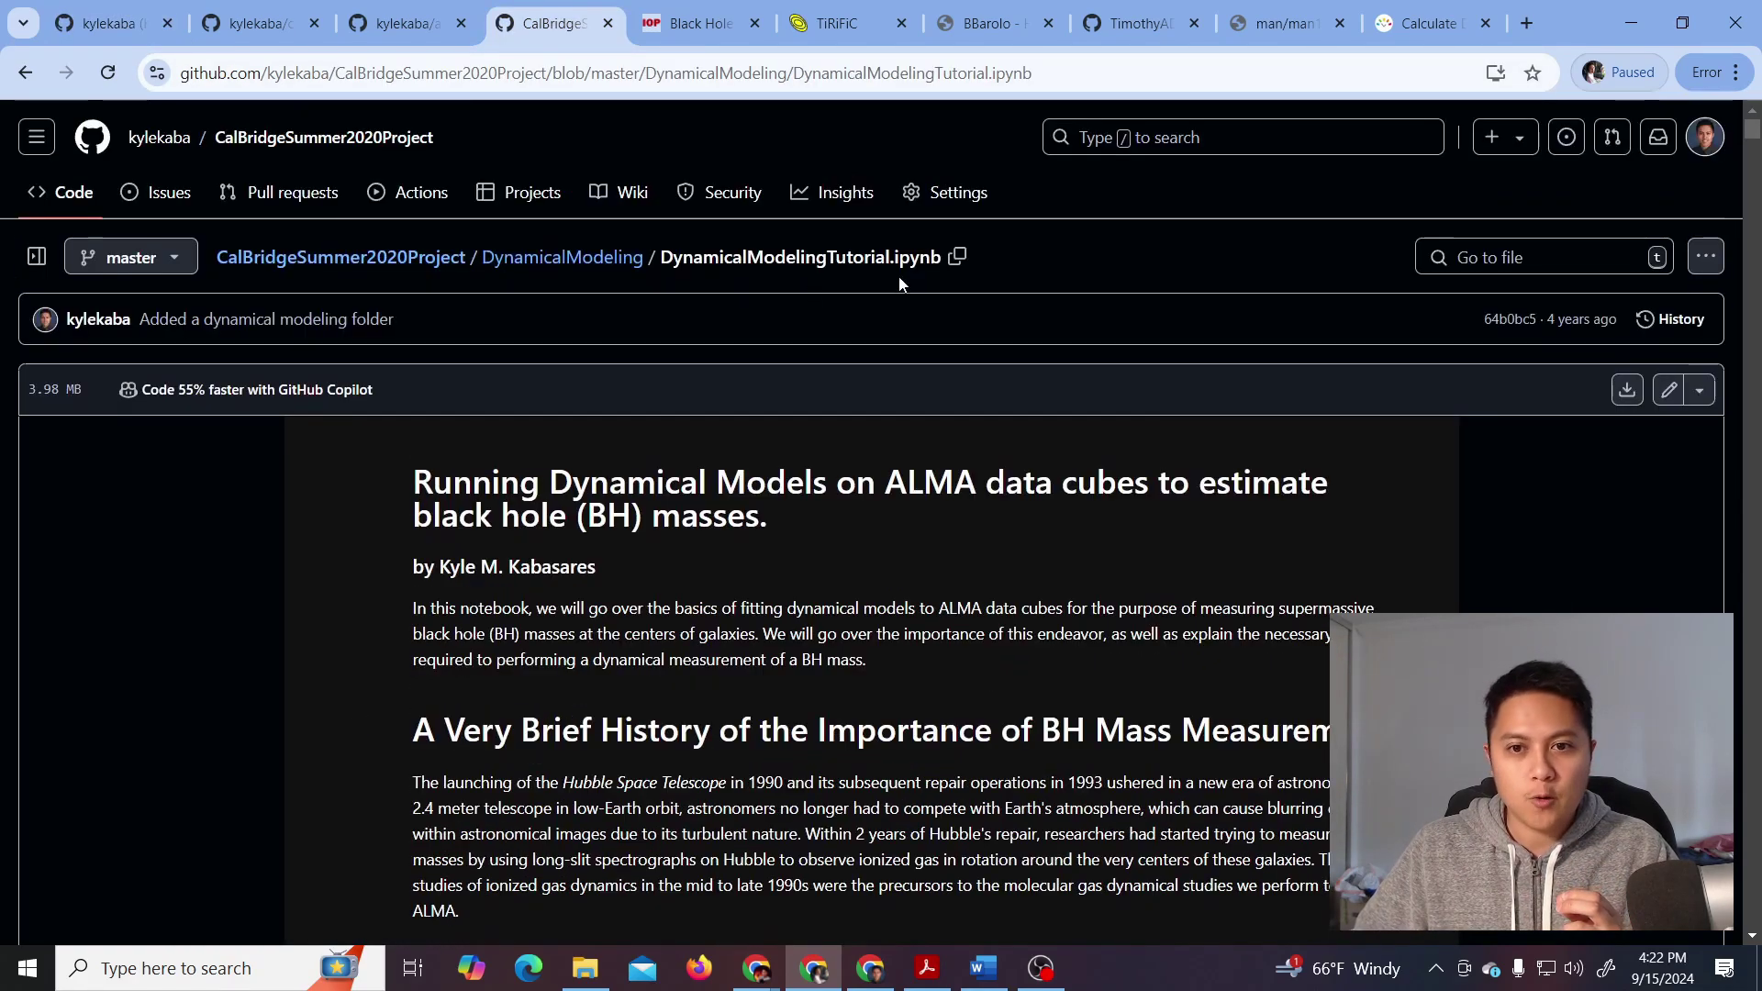
{"action": "scroll", "coordinate": [454, 315], "scroll_direction": "down", "scroll_amount": 2}
{"action": "scroll", "coordinate": [1101, 266], "scroll_direction": "up", "scroll_amount": 2}
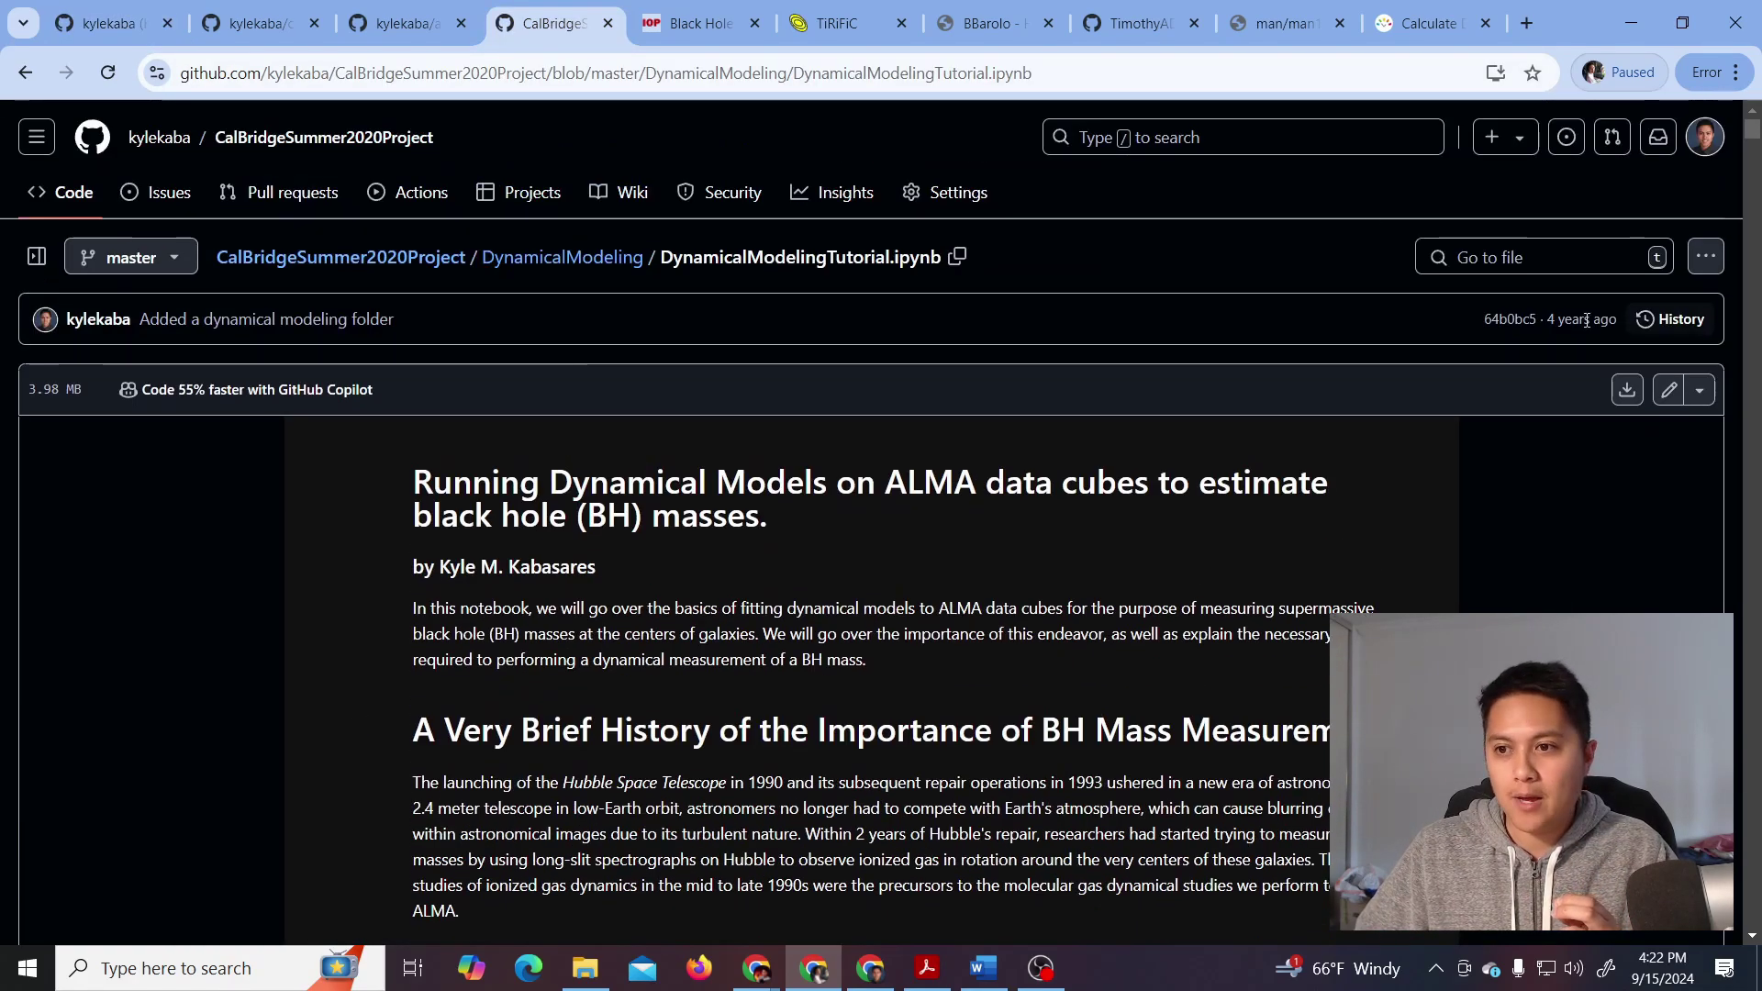
{"action": "scroll", "coordinate": [1354, 471], "scroll_direction": "down", "scroll_amount": 2}
{"action": "scroll", "coordinate": [1356, 509], "scroll_direction": "down", "scroll_amount": 3}
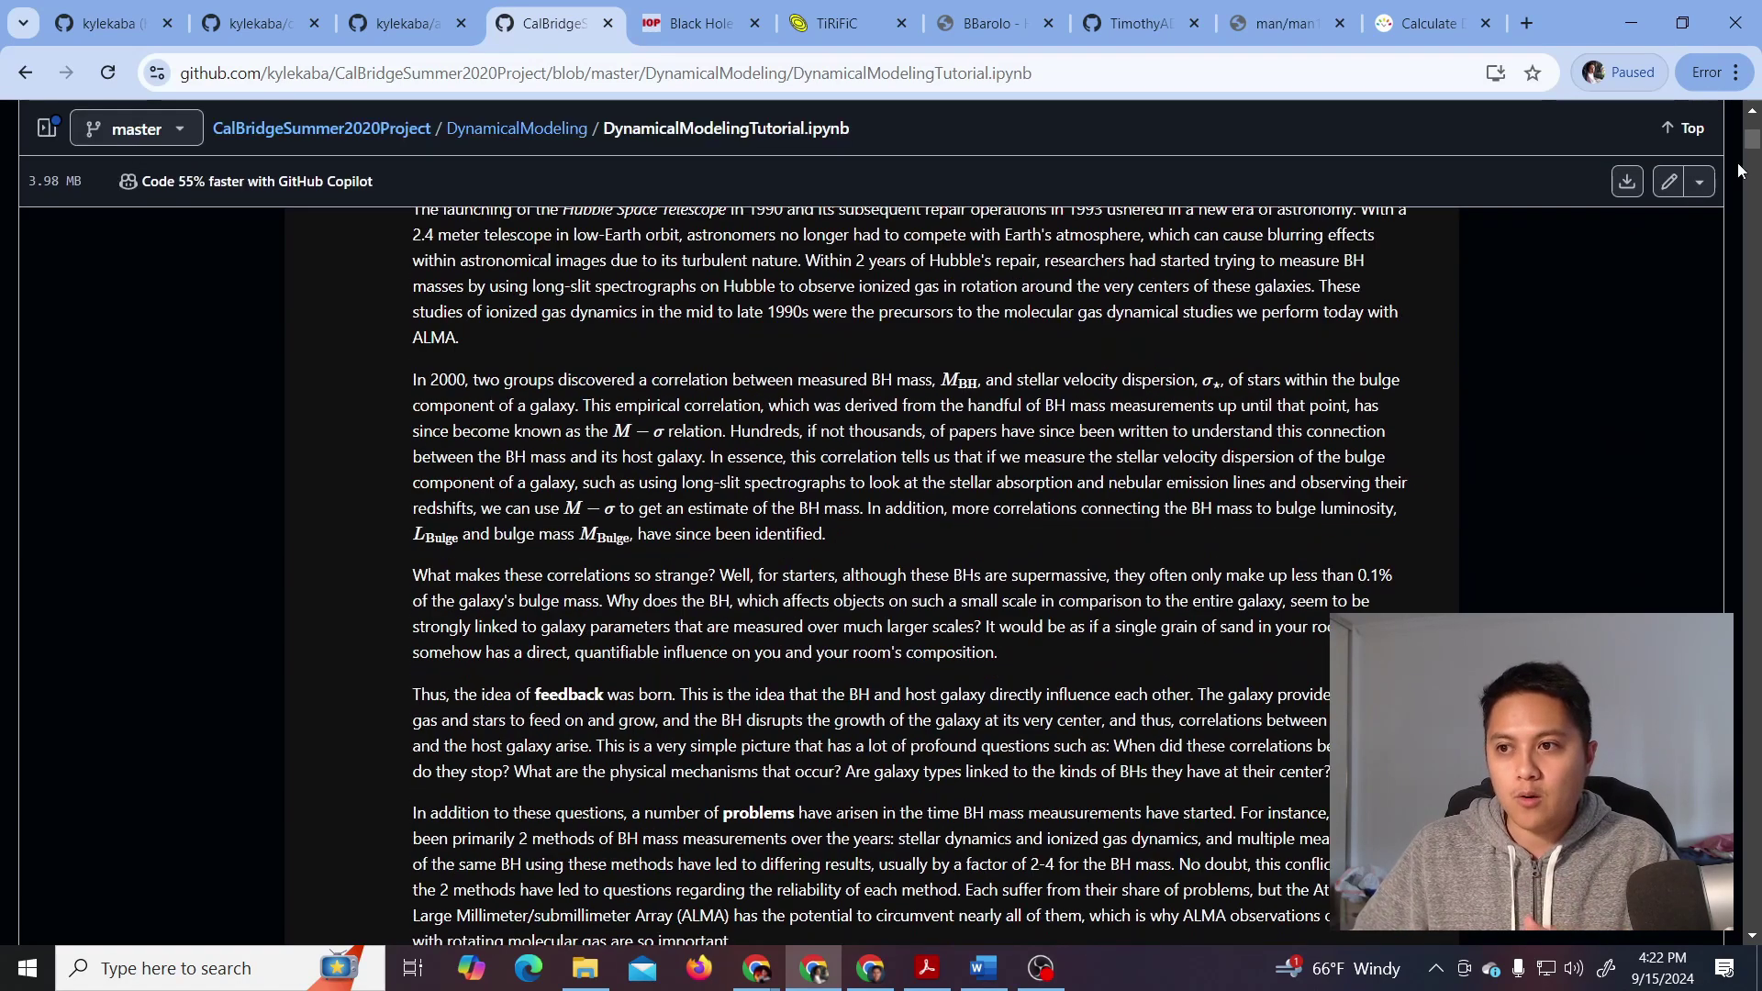
Scroll through the DynamicalModelingTutorial notebook's code cells down and back up
{"action": "left_click_drag", "start_coordinate": [1749, 153], "coordinate": [1705, 646]}
{"action": "scroll", "coordinate": [832, 410], "scroll_direction": "up", "scroll_amount": 6}
{"action": "scroll", "coordinate": [832, 410], "scroll_direction": "down", "scroll_amount": 4}
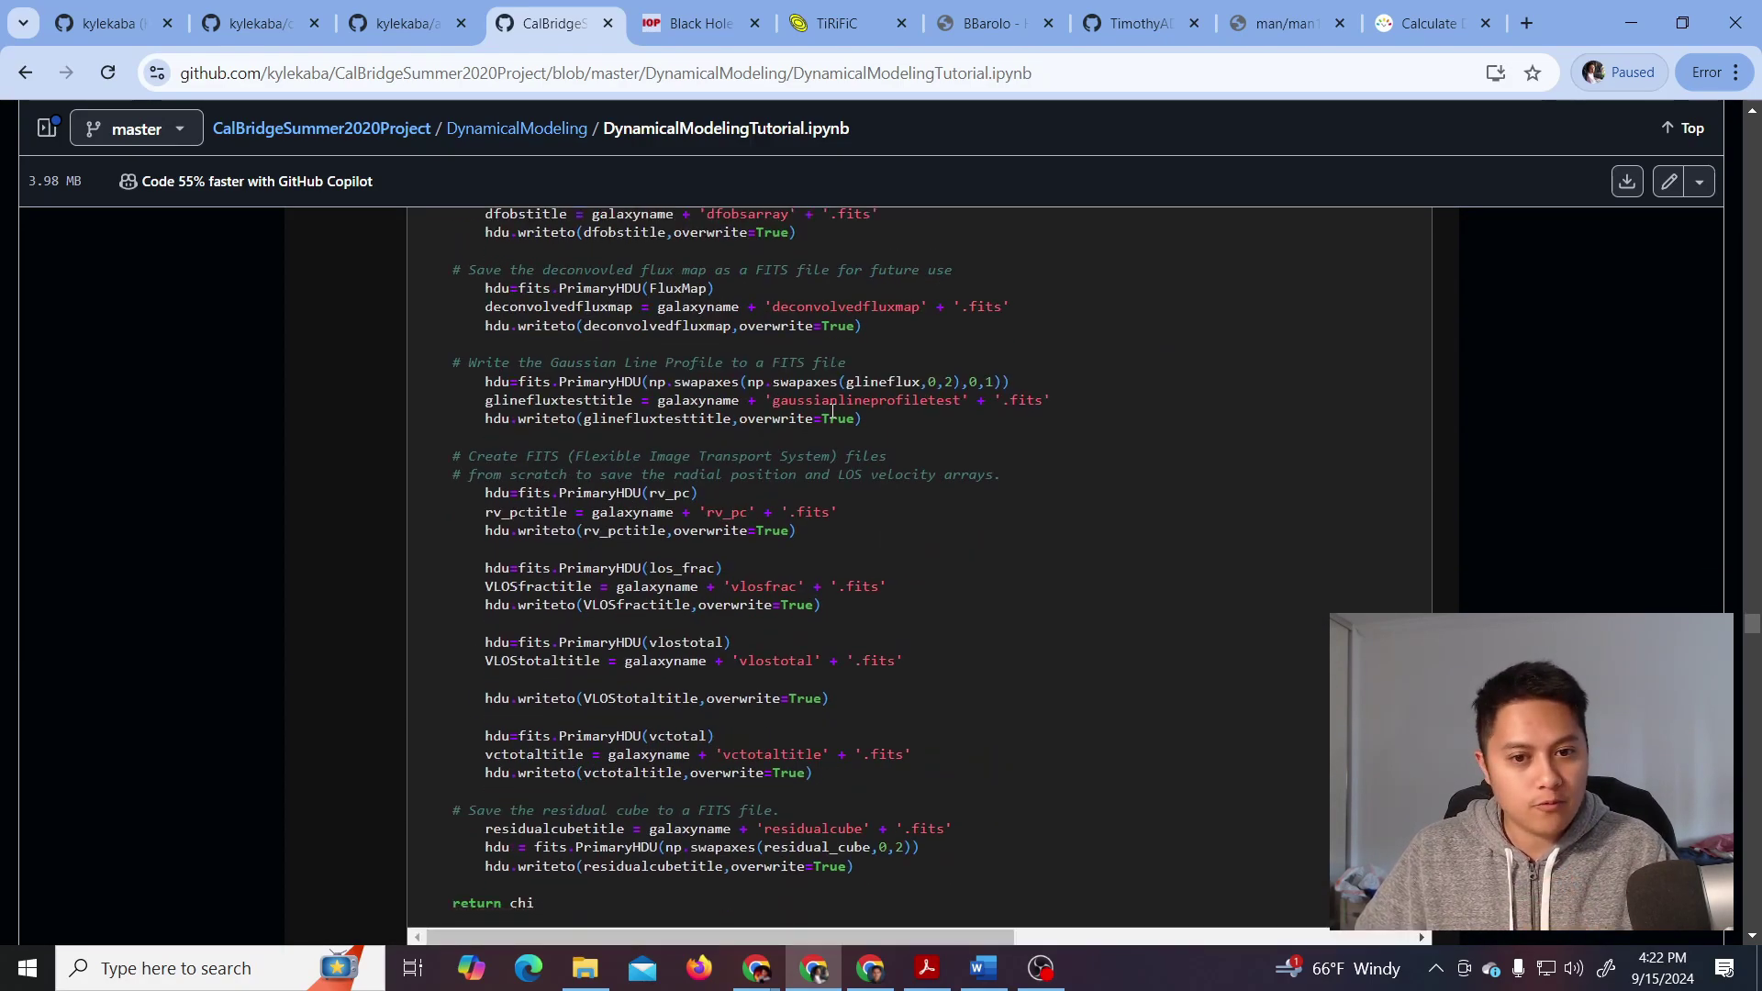
{"action": "scroll", "coordinate": [832, 410], "scroll_direction": "up", "scroll_amount": 15}
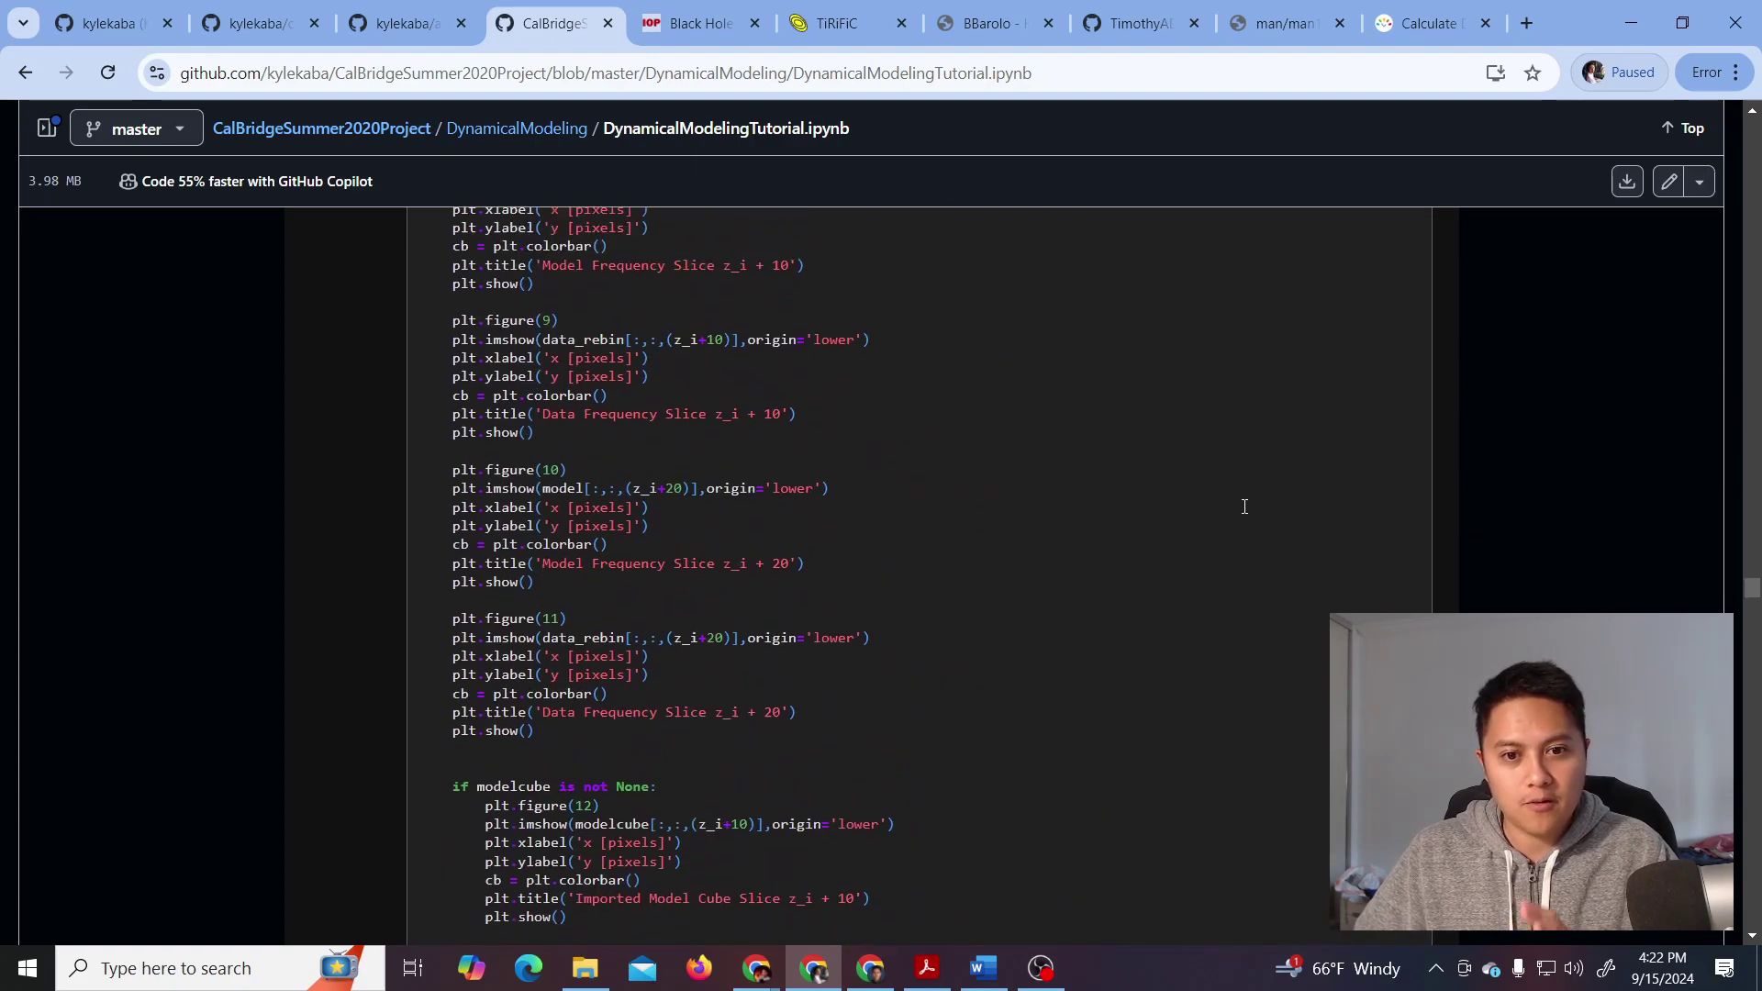
{"action": "scroll", "coordinate": [1253, 508], "scroll_direction": "up", "scroll_amount": 20}
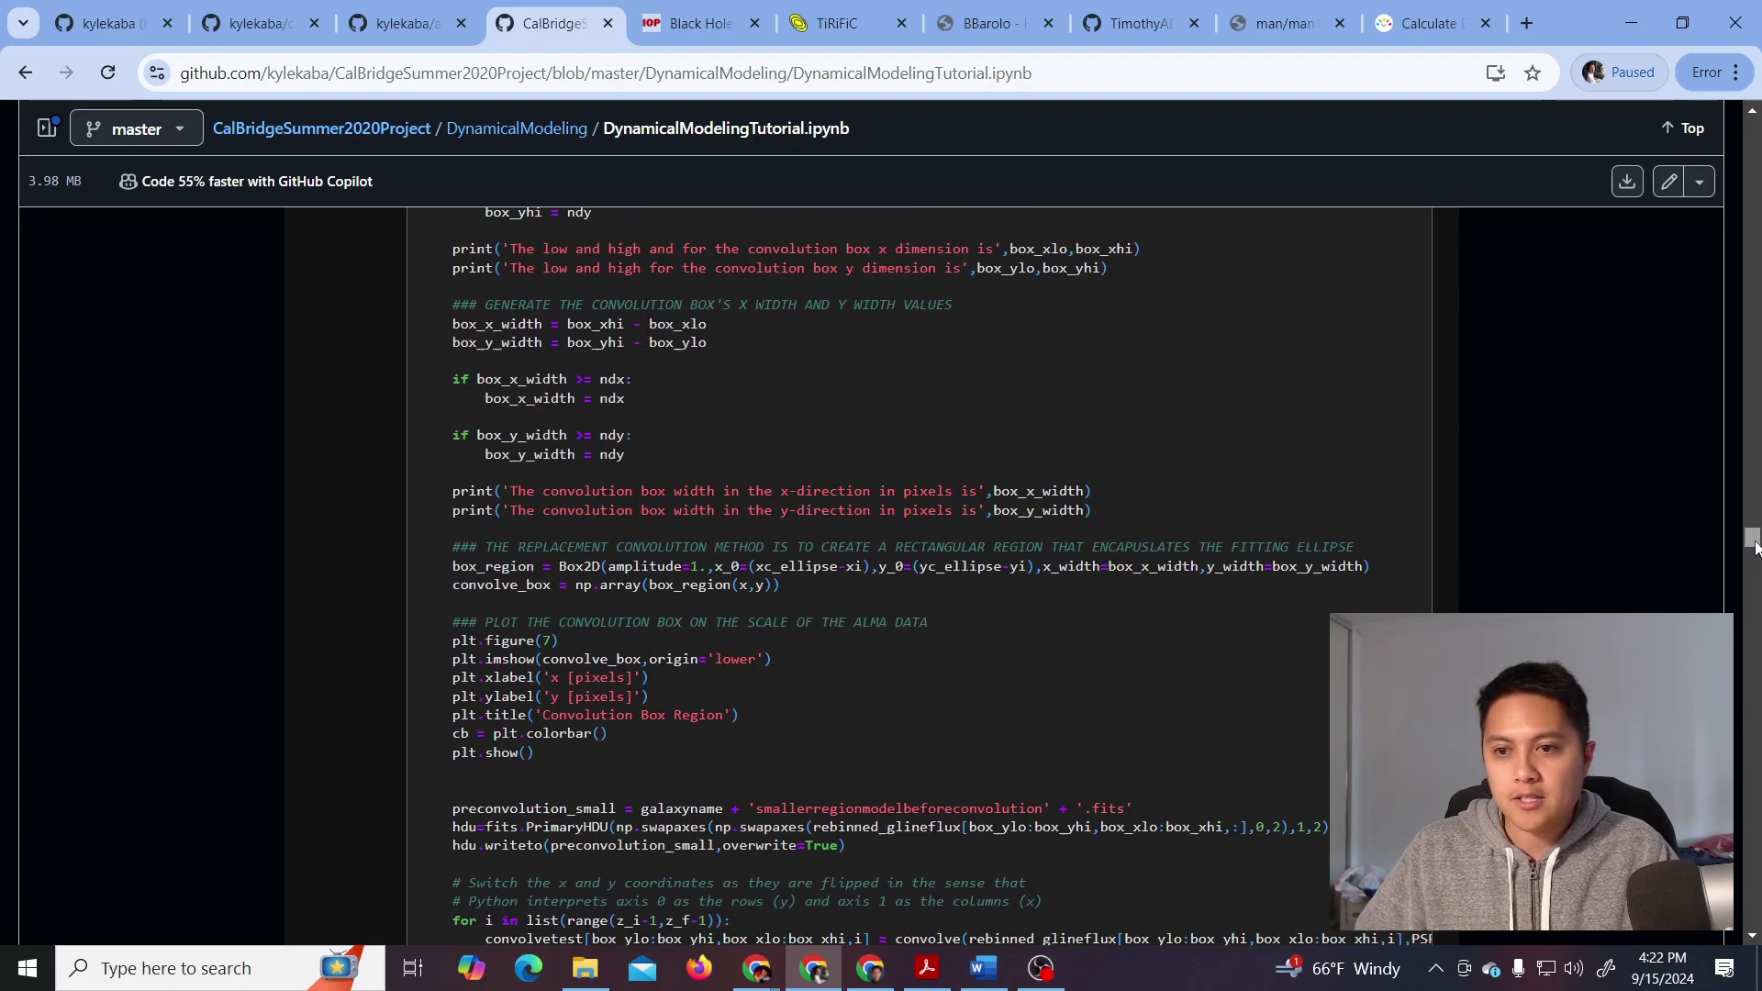
{"action": "left_click_drag", "start_coordinate": [1752, 548], "coordinate": [1695, 294]}
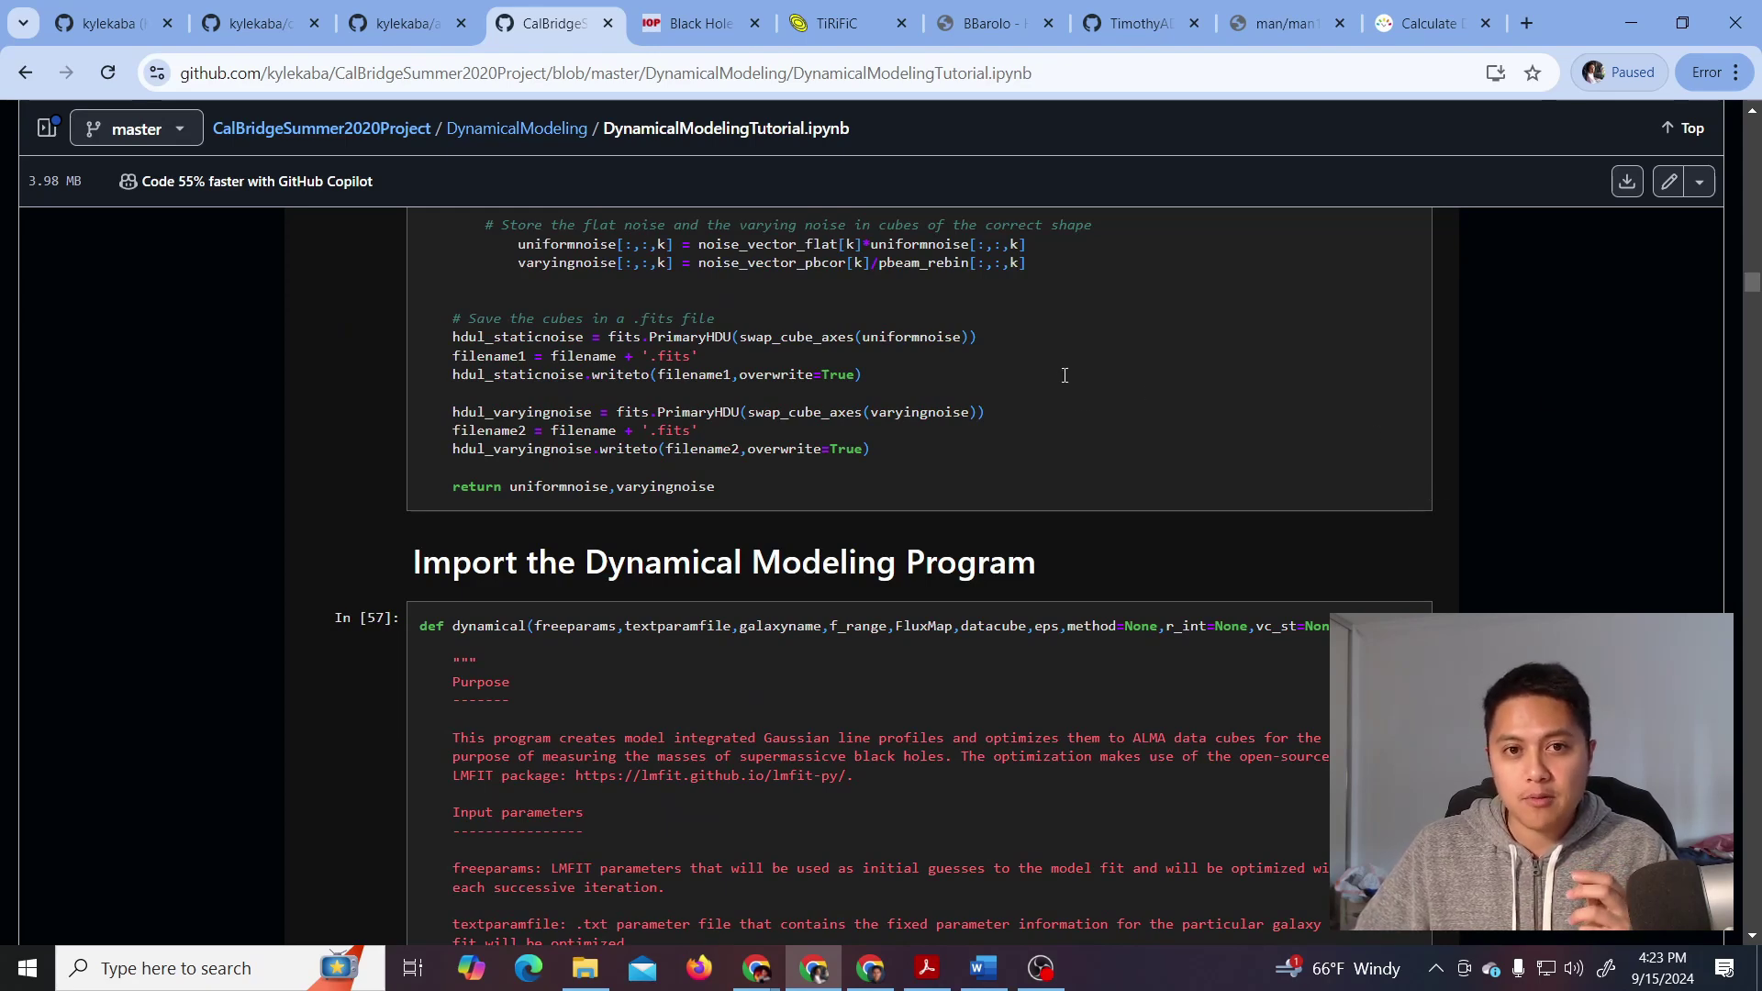
{"action": "scroll", "coordinate": [917, 394], "scroll_direction": "up", "scroll_amount": 15}
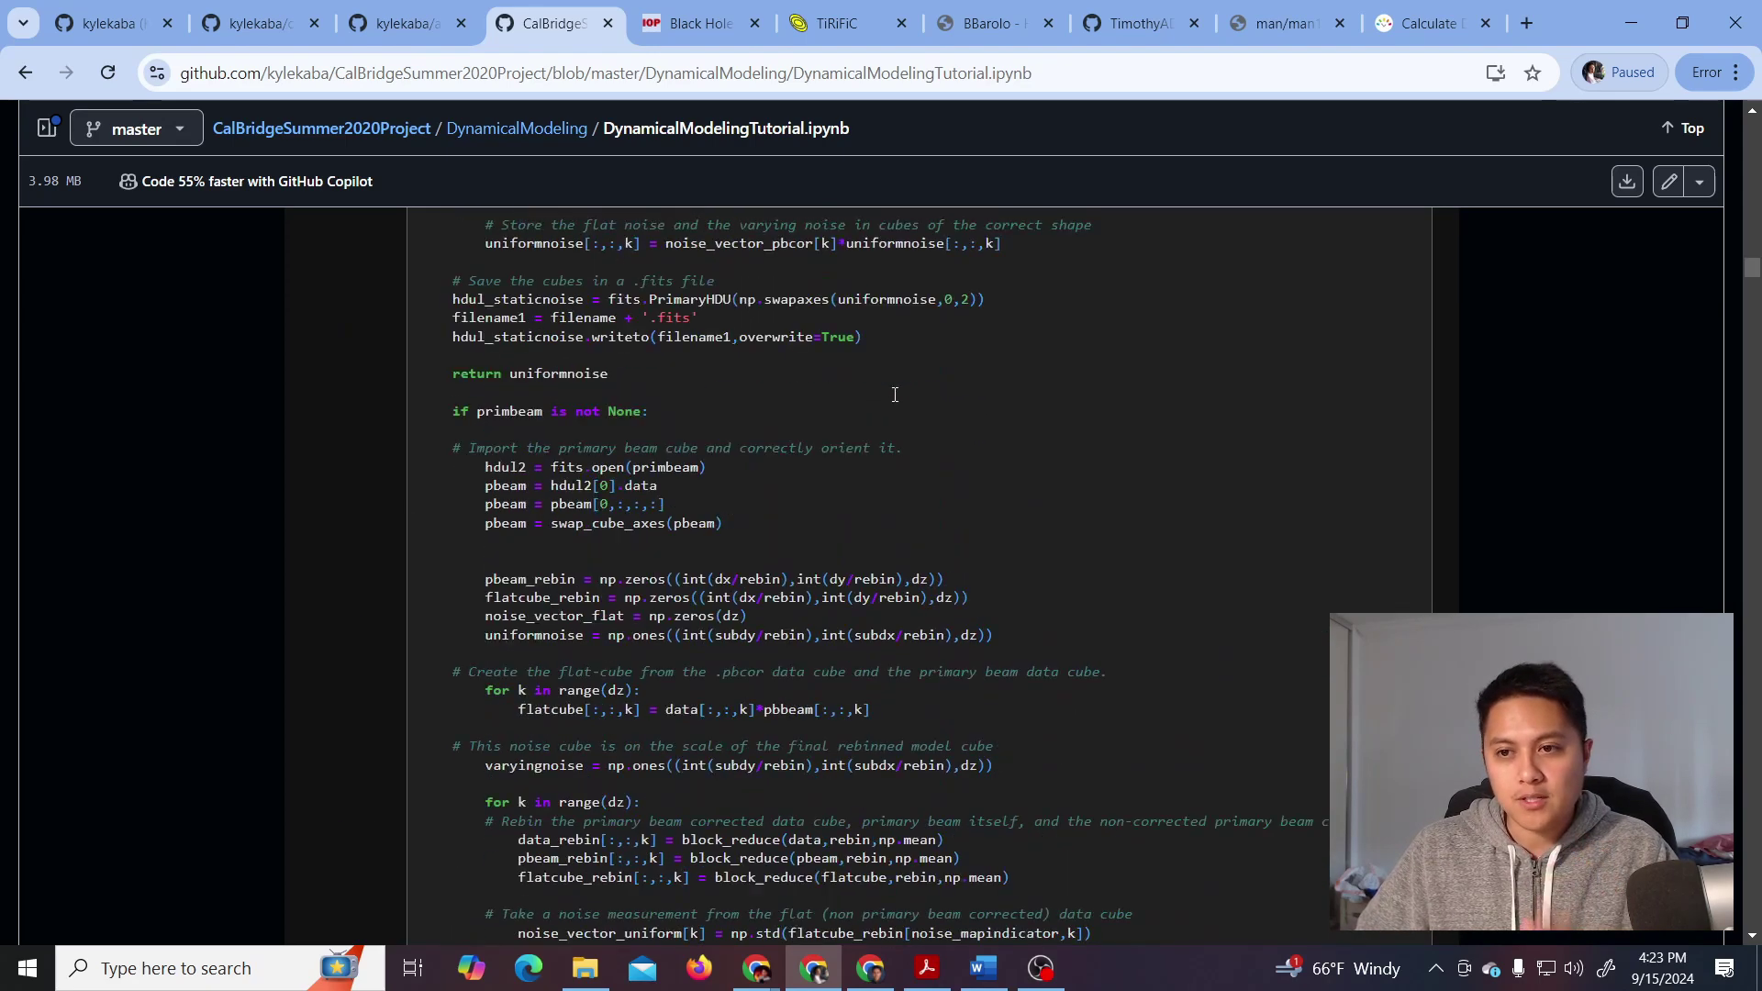
{"action": "scroll", "coordinate": [872, 385], "scroll_direction": "up", "scroll_amount": 1}
Read the black hole article's section 4 opening, highlighting passages along the way
{"action": "left_click", "coordinate": [693, 23]}
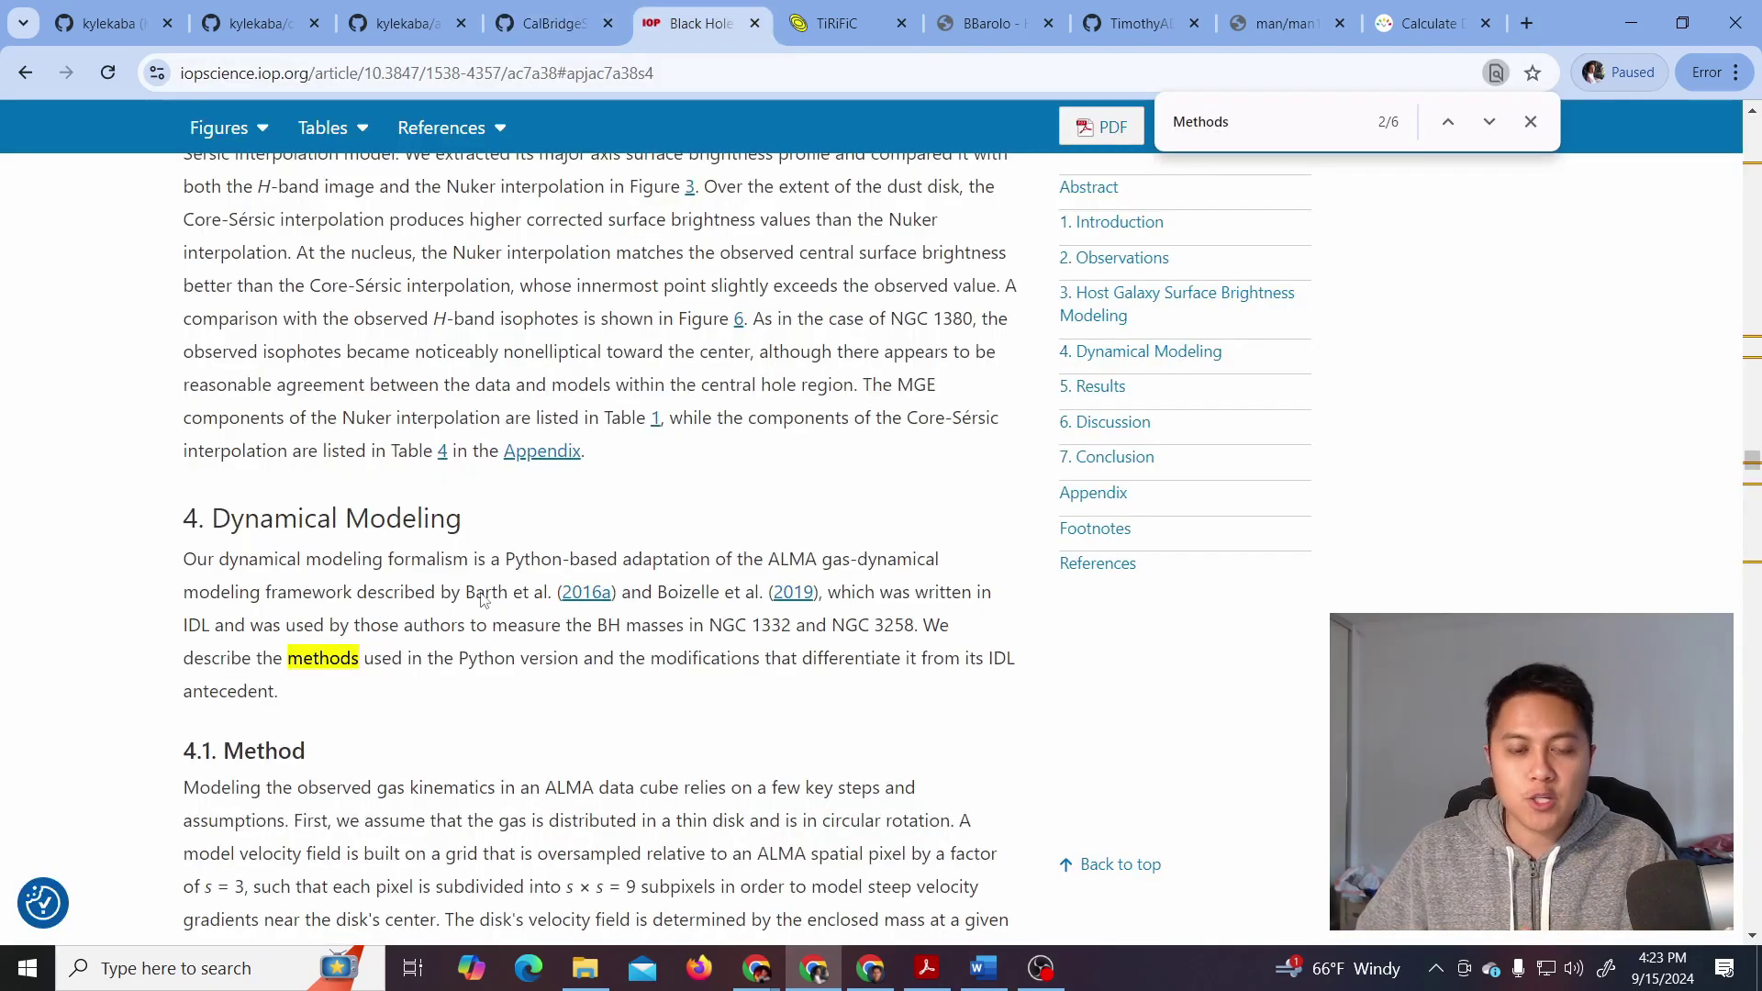
{"action": "left_click_drag", "start_coordinate": [217, 529], "coordinate": [463, 561]}
{"action": "left_click", "coordinate": [401, 579]}
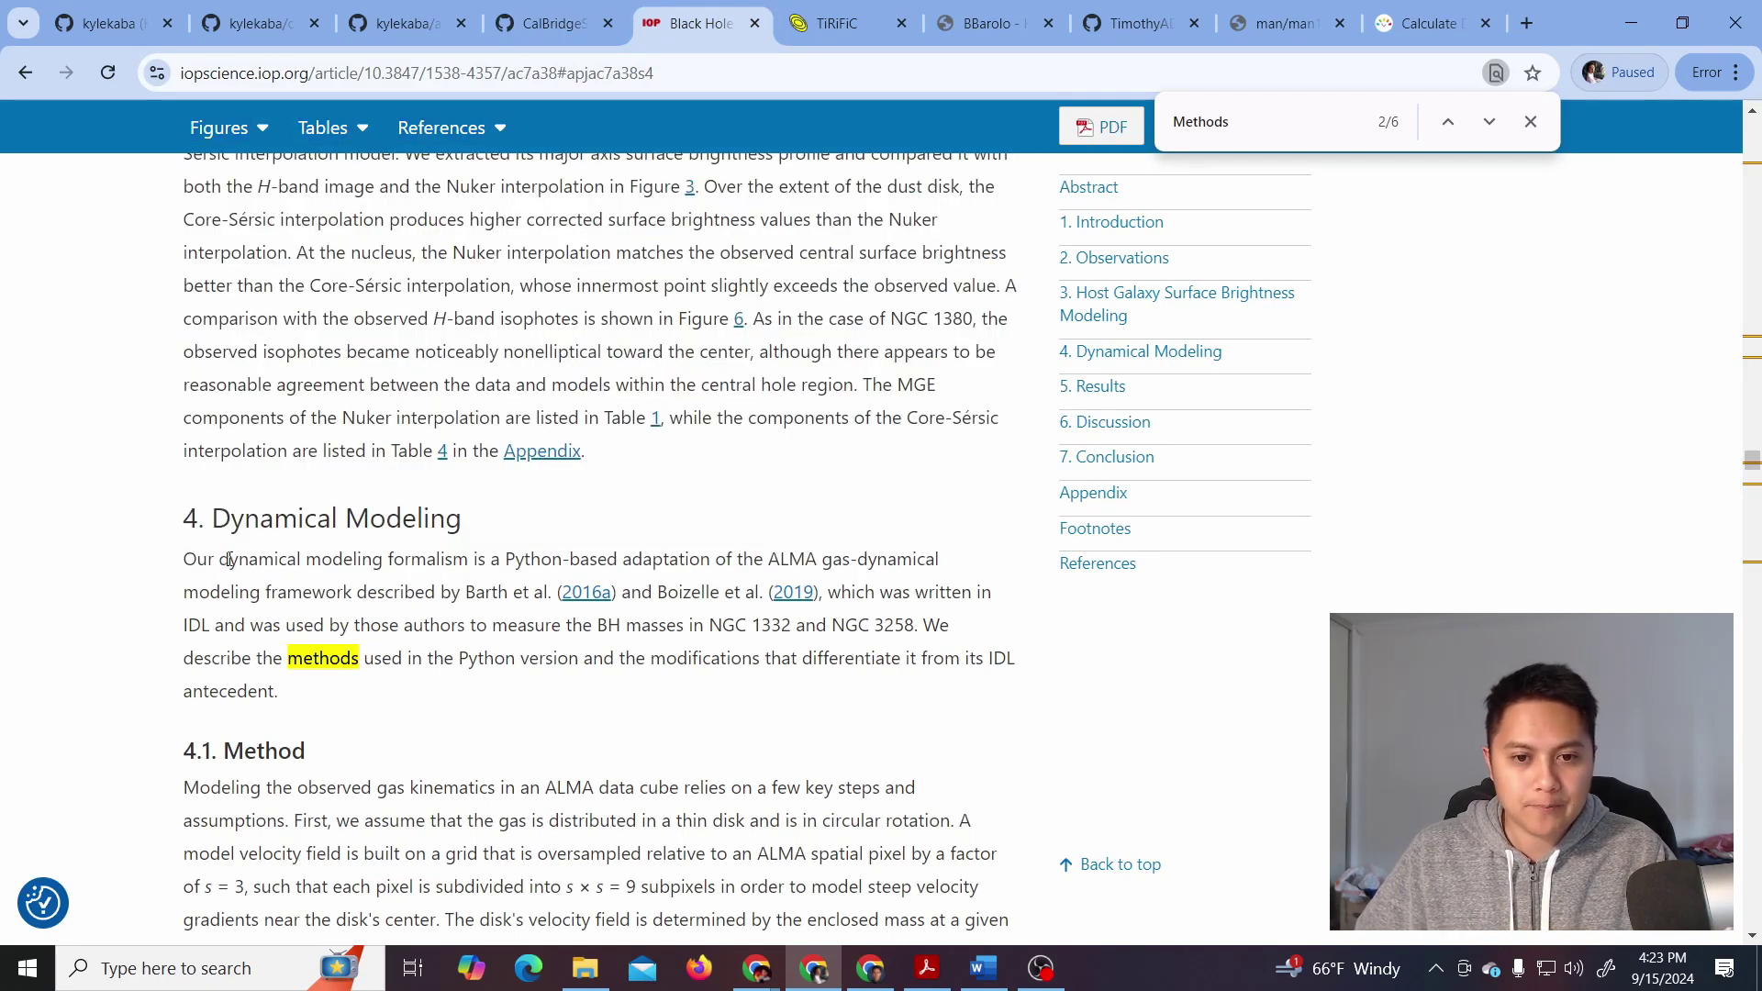
{"action": "scroll", "coordinate": [267, 625], "scroll_direction": "down", "scroll_amount": 1}
{"action": "left_click_drag", "start_coordinate": [184, 171], "coordinate": [306, 445]}
{"action": "left_click", "coordinate": [307, 444]}
{"action": "left_click_drag", "start_coordinate": [470, 444], "coordinate": [236, 519]}
Highlight 4.1 passages on the model disk, LOS velocity projection and Macchetto et al. (1997), then go to TiRiFiC
{"action": "scroll", "coordinate": [323, 527], "scroll_direction": "down", "scroll_amount": 4}
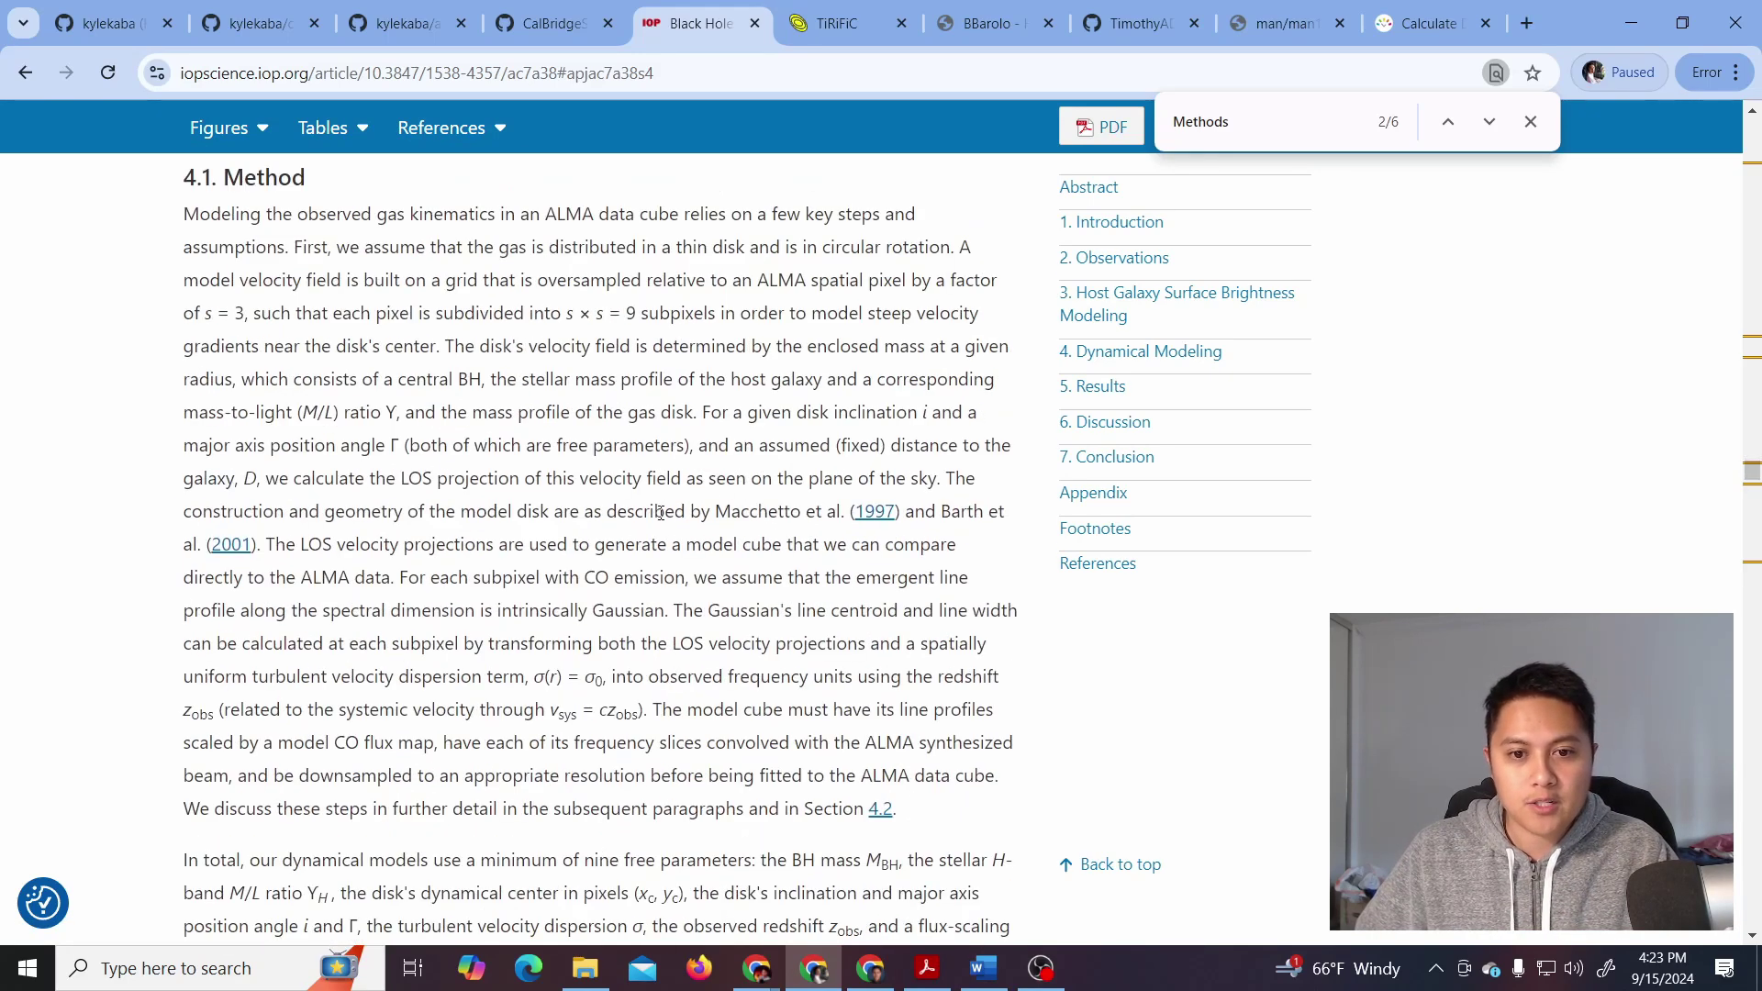
{"action": "left_click_drag", "start_coordinate": [953, 478], "coordinate": [267, 537]}
{"action": "left_click_drag", "start_coordinate": [386, 478], "coordinate": [383, 503]}
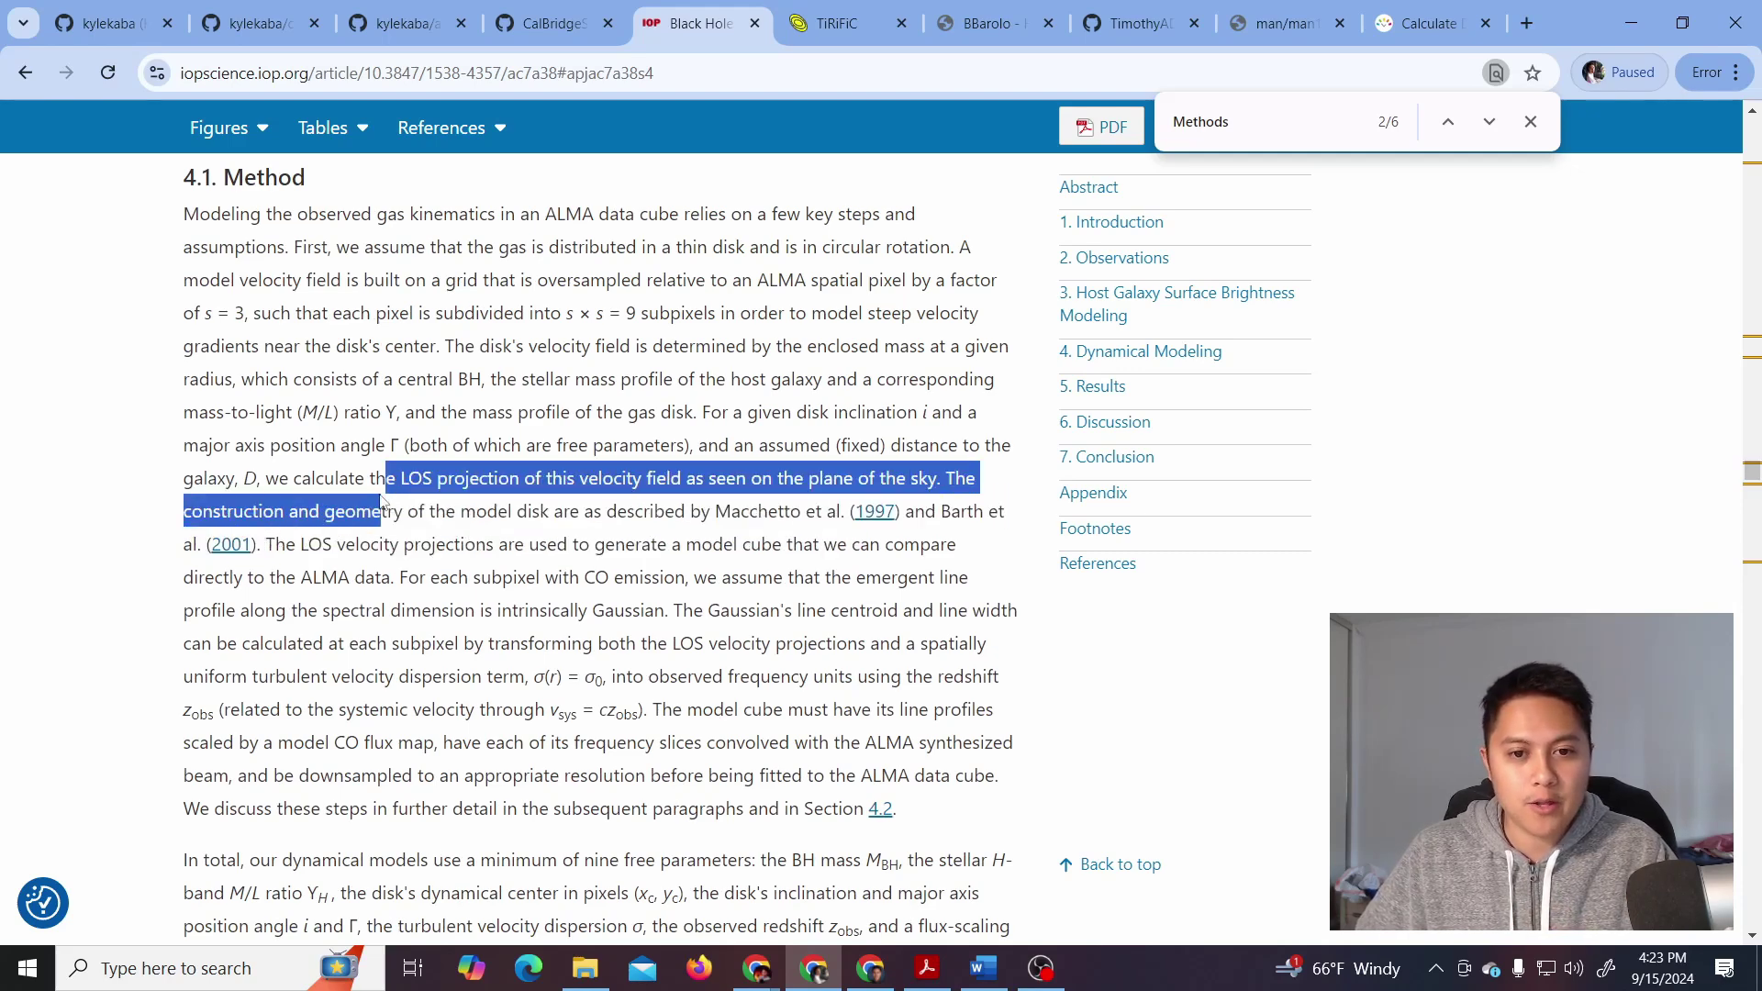
{"action": "left_click", "coordinate": [778, 501]}
{"action": "left_click_drag", "start_coordinate": [749, 511], "coordinate": [902, 511]}
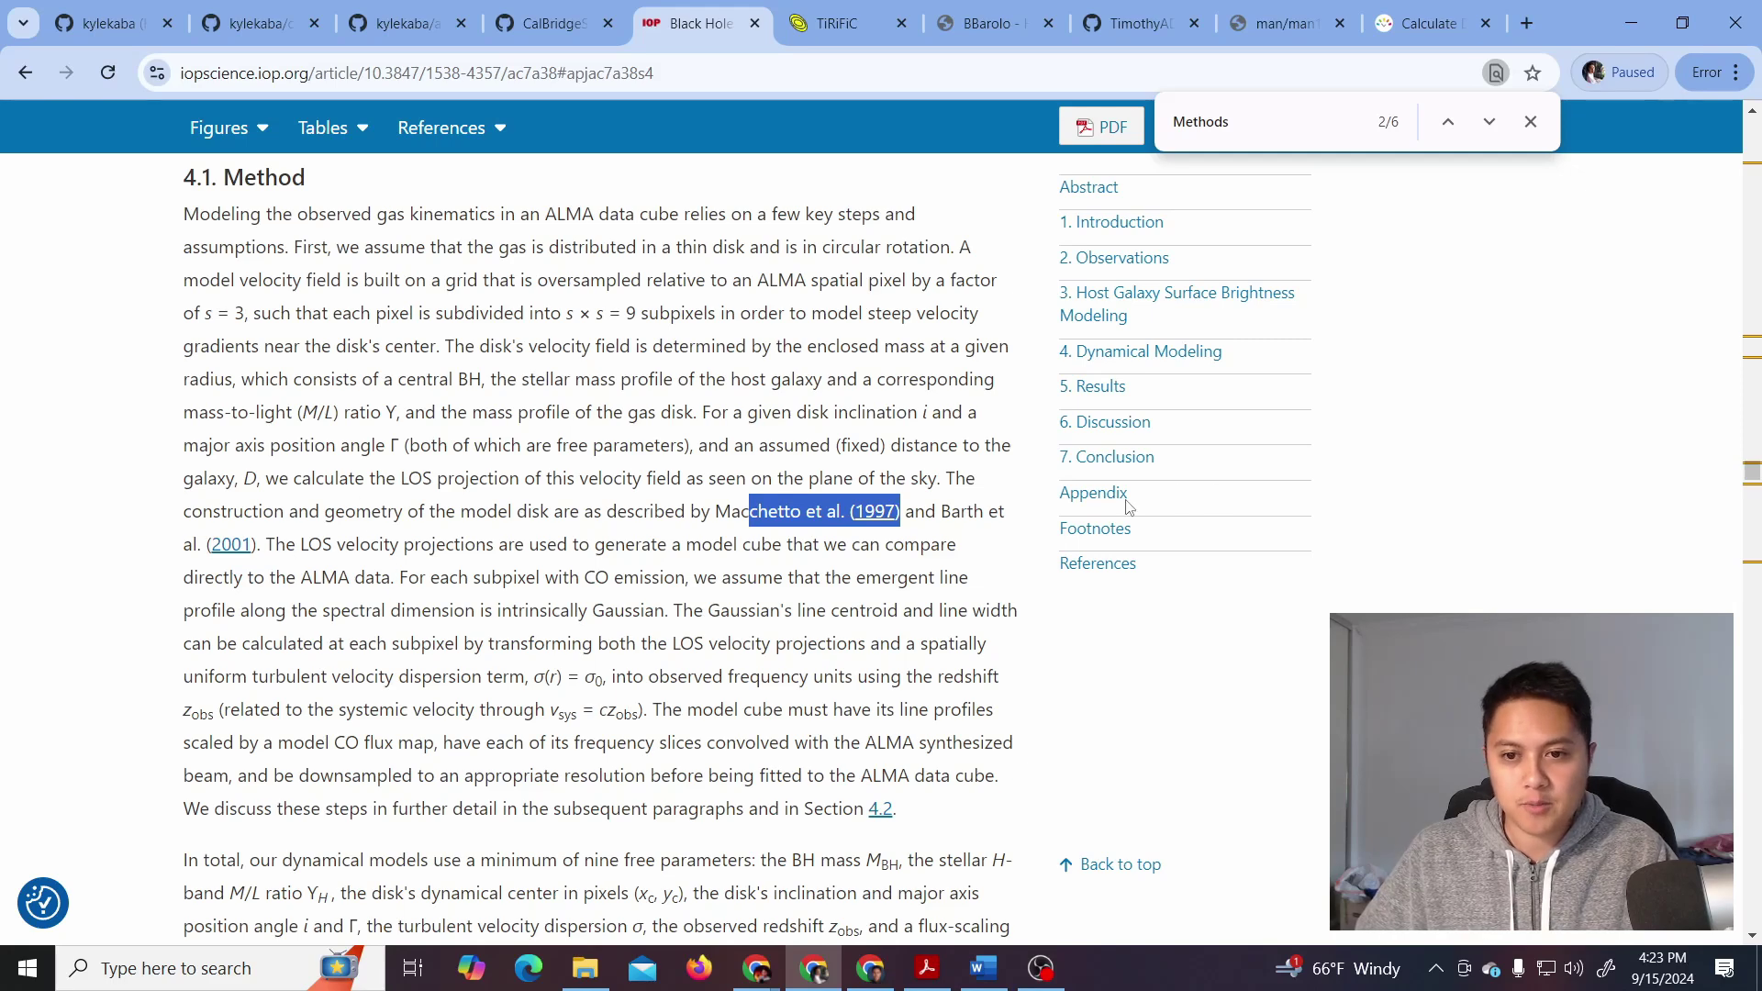
{"action": "scroll", "coordinate": [406, 533], "scroll_direction": "up", "scroll_amount": 1}
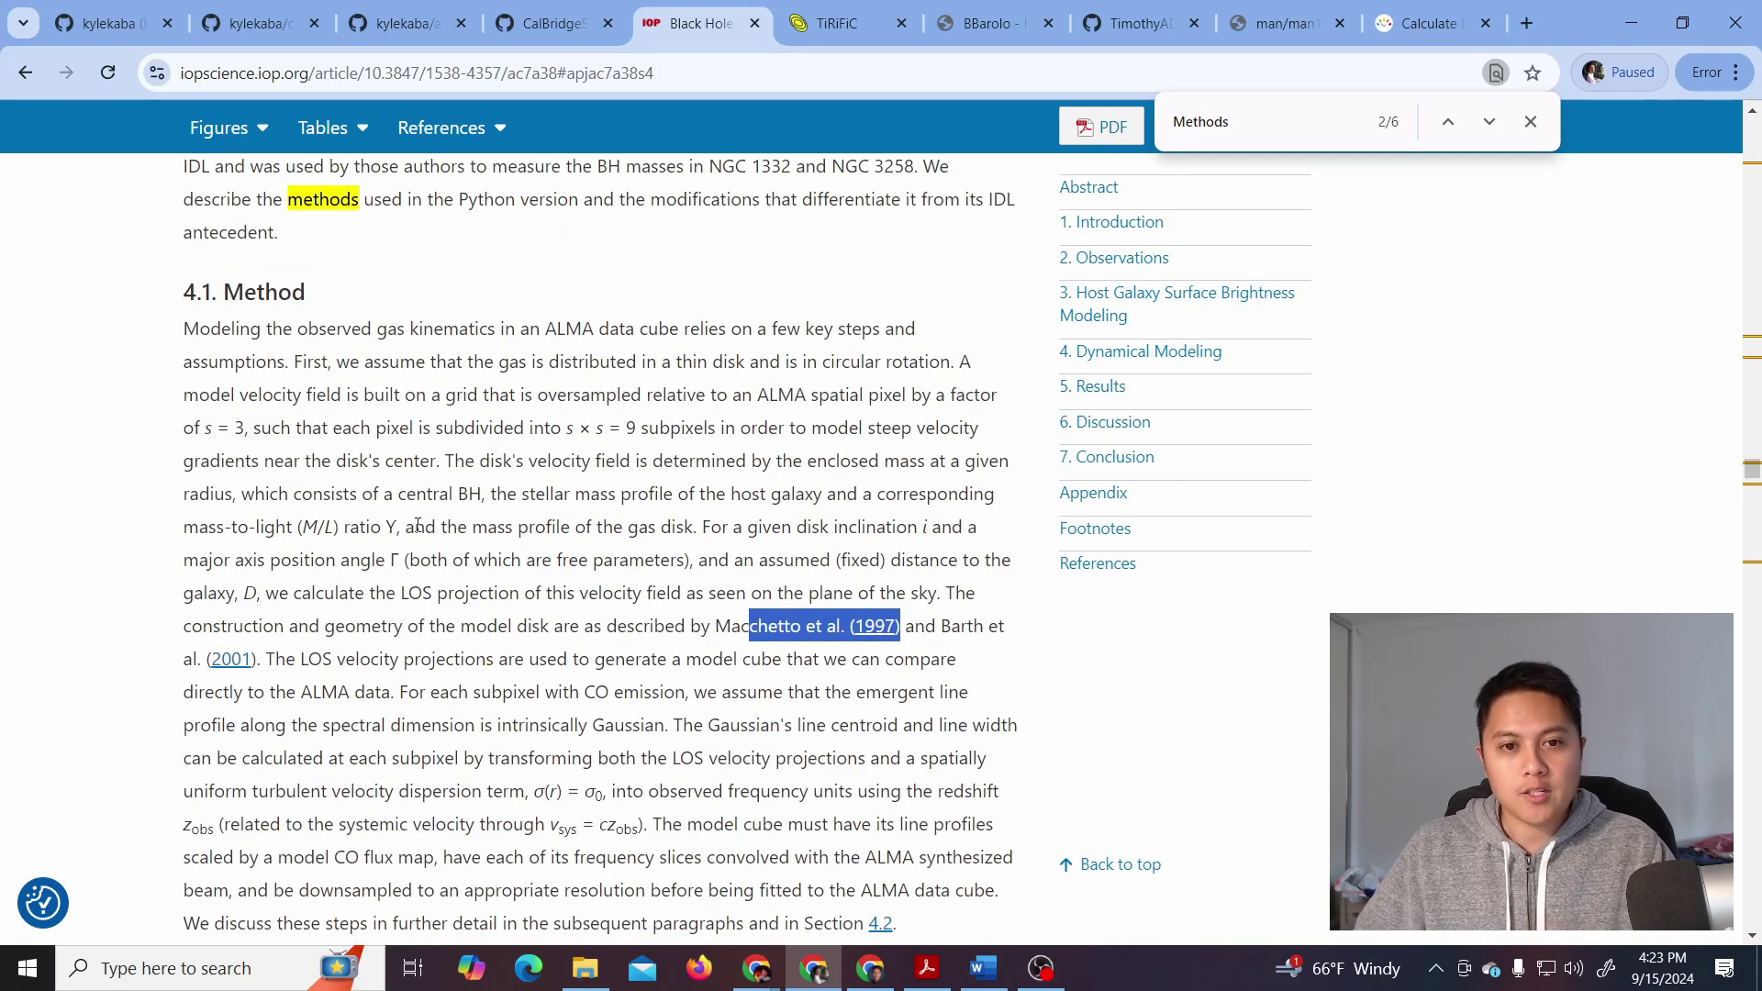
{"action": "scroll", "coordinate": [427, 521], "scroll_direction": "up", "scroll_amount": 2}
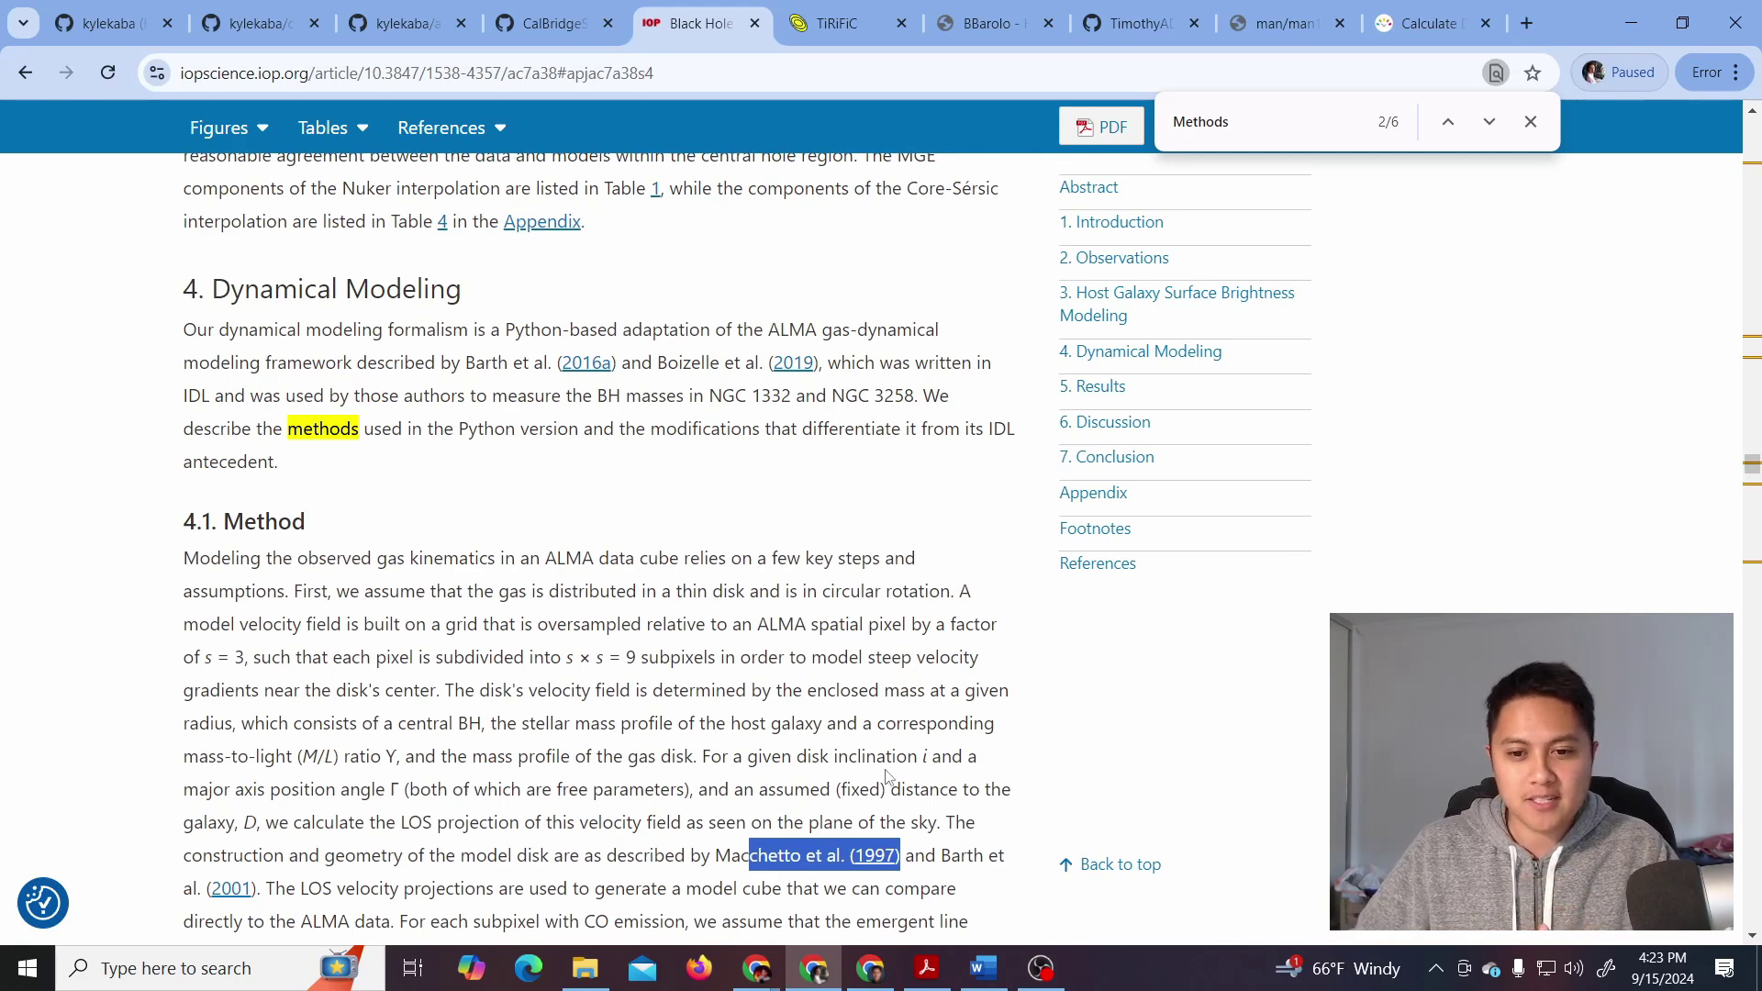
{"action": "scroll", "coordinate": [688, 762], "scroll_direction": "down", "scroll_amount": 1}
{"action": "left_click", "coordinate": [683, 758]}
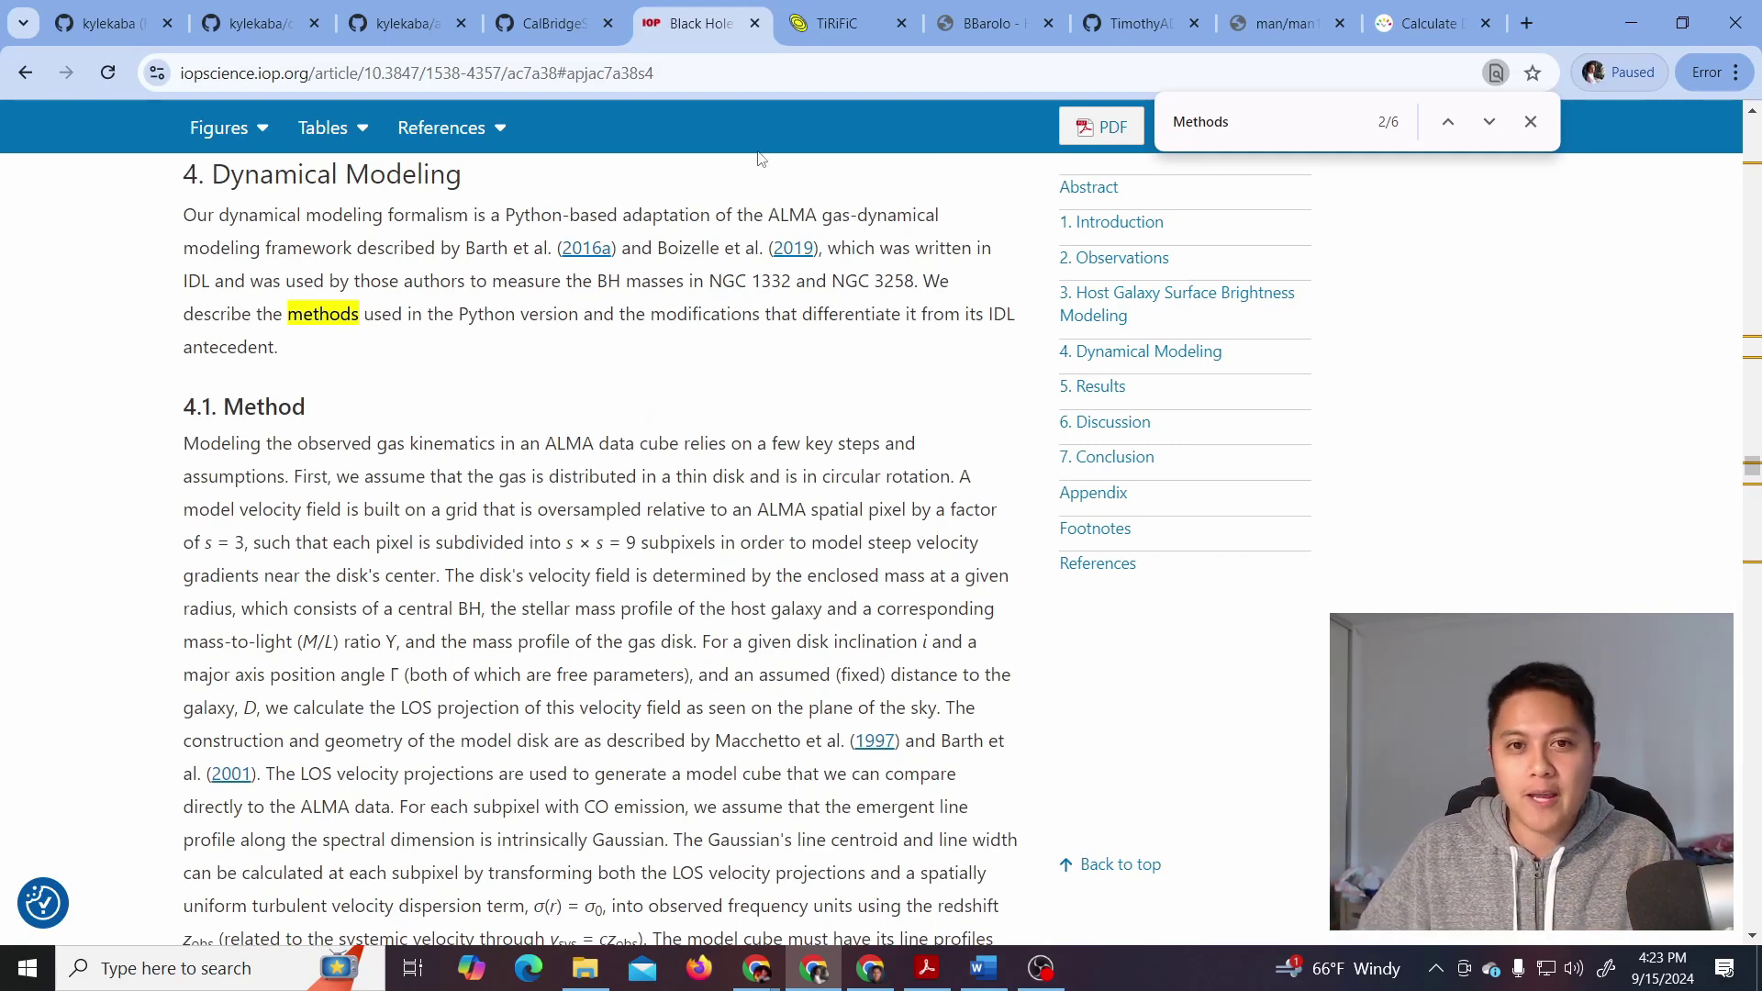
{"action": "left_click", "coordinate": [853, 35]}
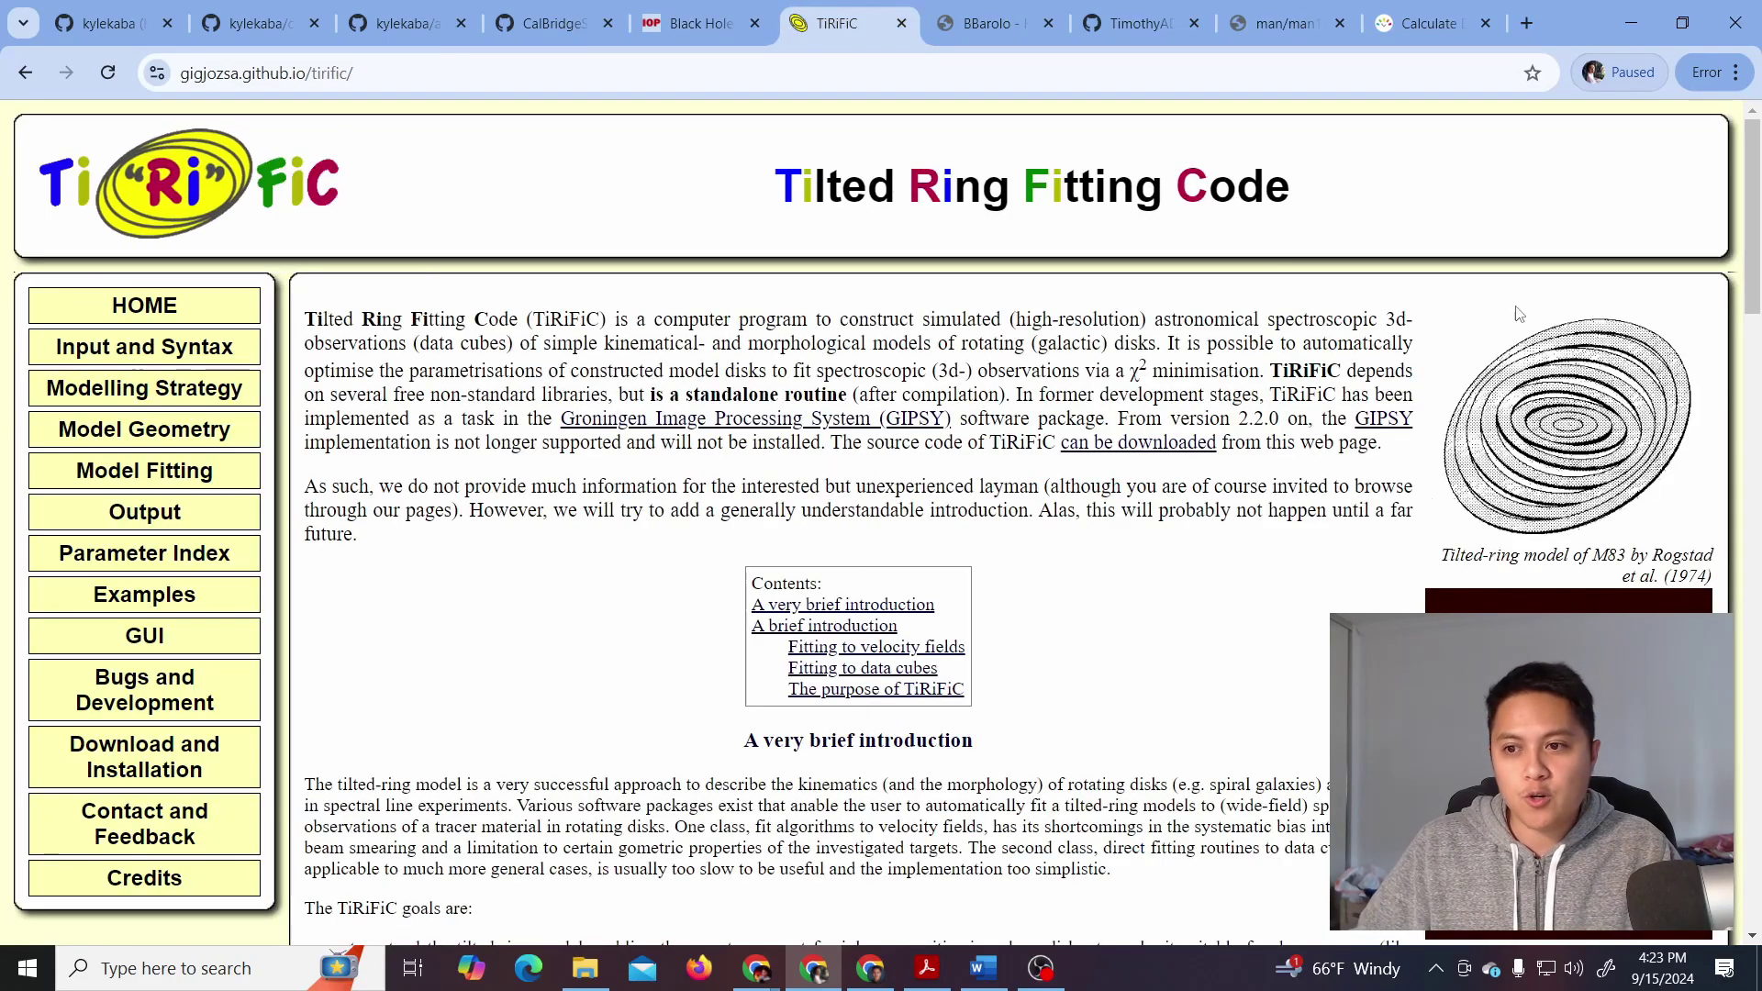
Skim the TiRiFiC home page, then move on to the 3D-BAROLO page
{"action": "scroll", "coordinate": [1020, 374], "scroll_direction": "down", "scroll_amount": 2}
{"action": "scroll", "coordinate": [1101, 422], "scroll_direction": "up", "scroll_amount": 2}
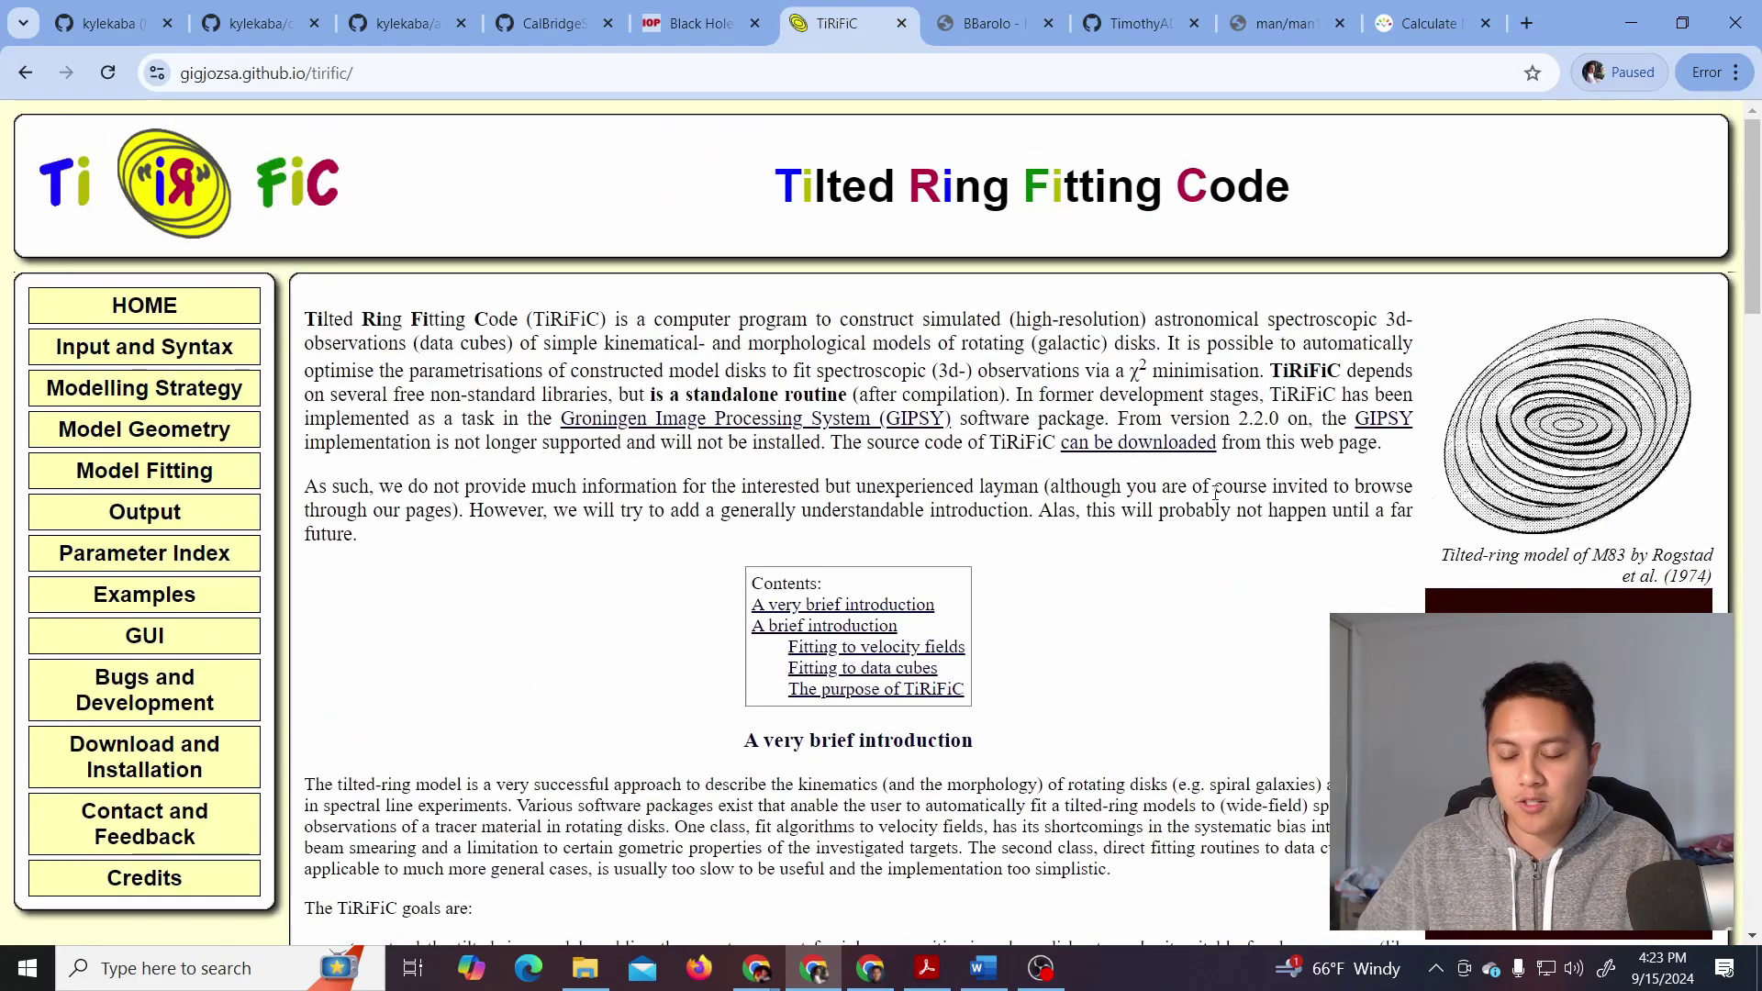
{"action": "scroll", "coordinate": [1206, 485], "scroll_direction": "down", "scroll_amount": 1}
{"action": "scroll", "coordinate": [1101, 468], "scroll_direction": "down", "scroll_amount": 2}
{"action": "scroll", "coordinate": [918, 449], "scroll_direction": "up", "scroll_amount": 3}
{"action": "scroll", "coordinate": [780, 436], "scroll_direction": "down", "scroll_amount": 5}
{"action": "scroll", "coordinate": [595, 421], "scroll_direction": "up", "scroll_amount": 3}
{"action": "scroll", "coordinate": [578, 321], "scroll_direction": "up", "scroll_amount": 1}
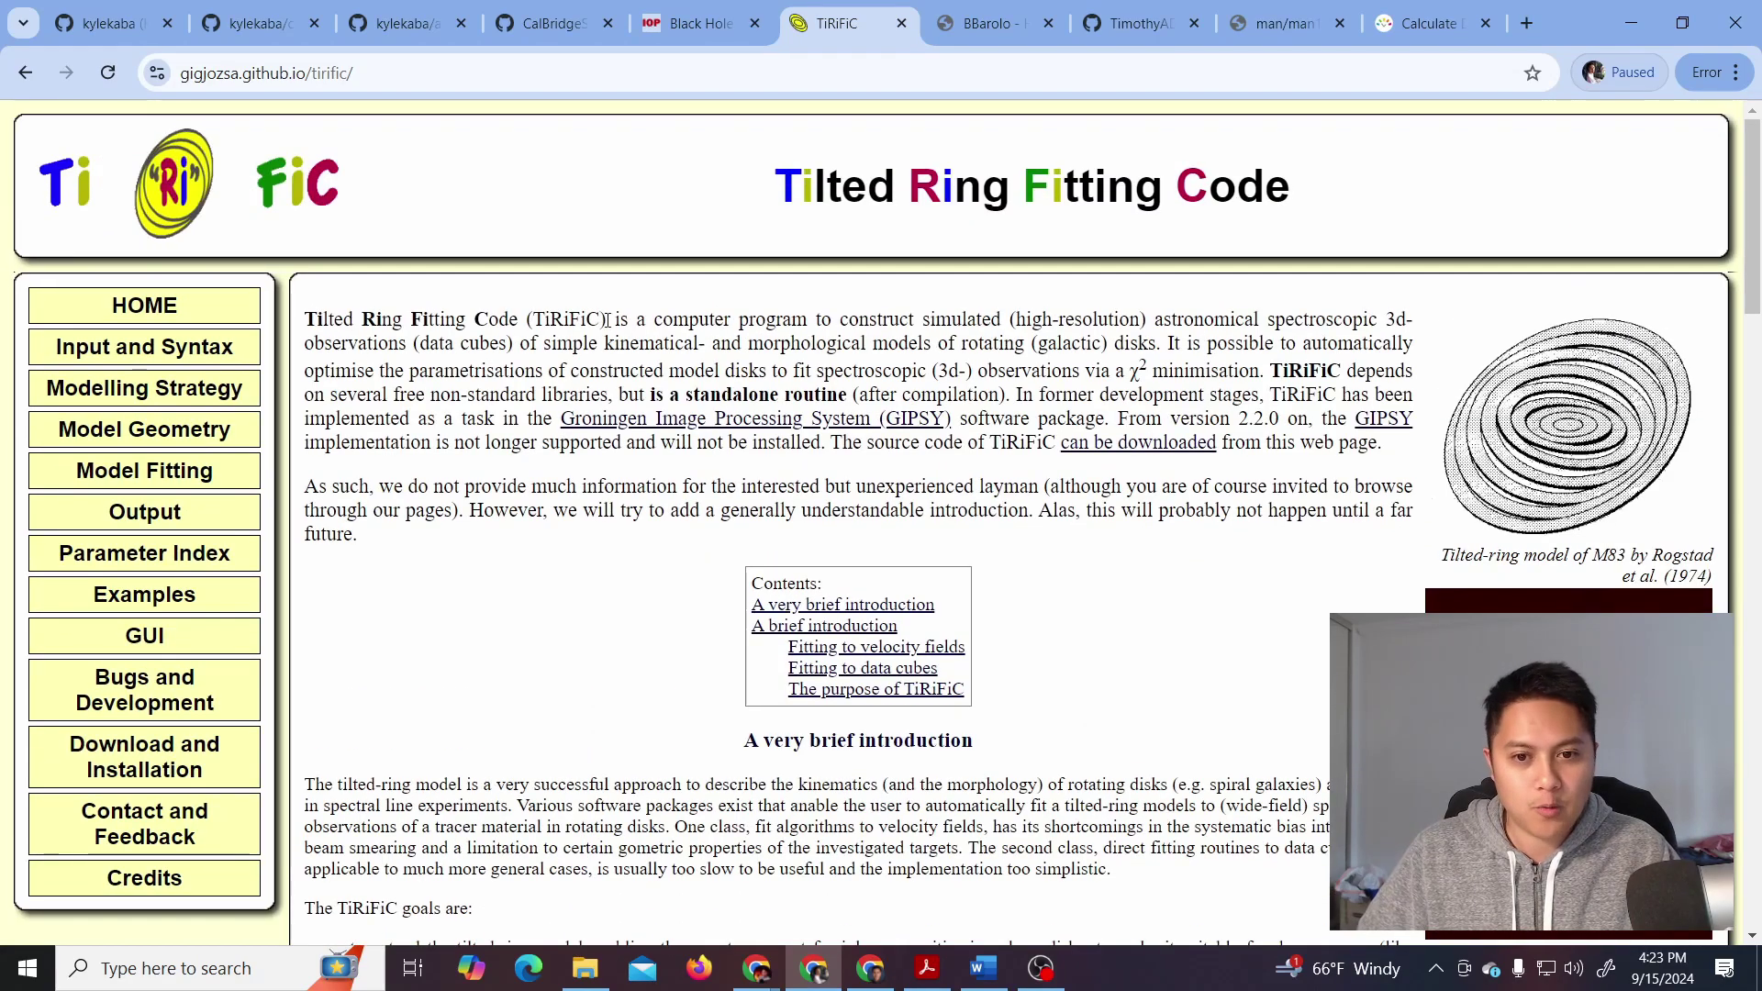
{"action": "scroll", "coordinate": [625, 312], "scroll_direction": "down", "scroll_amount": 3}
{"action": "scroll", "coordinate": [780, 202], "scroll_direction": "up", "scroll_amount": 3}
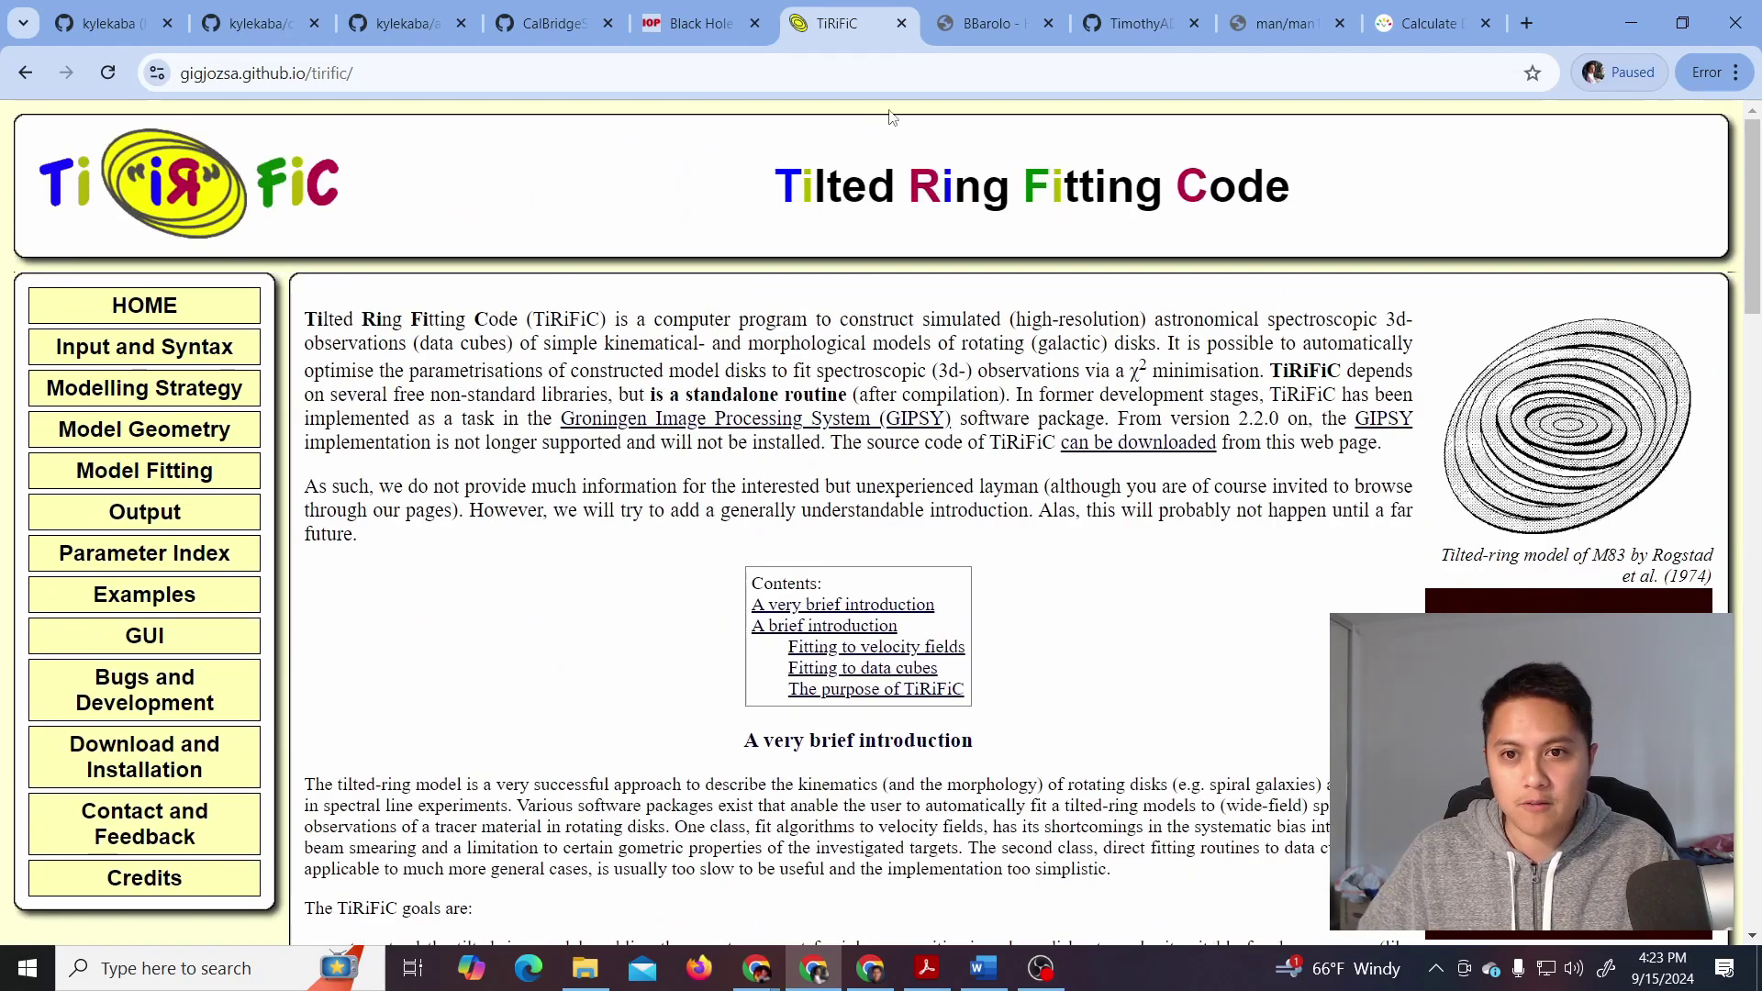
{"action": "key", "text": "ctrl+Tab"}
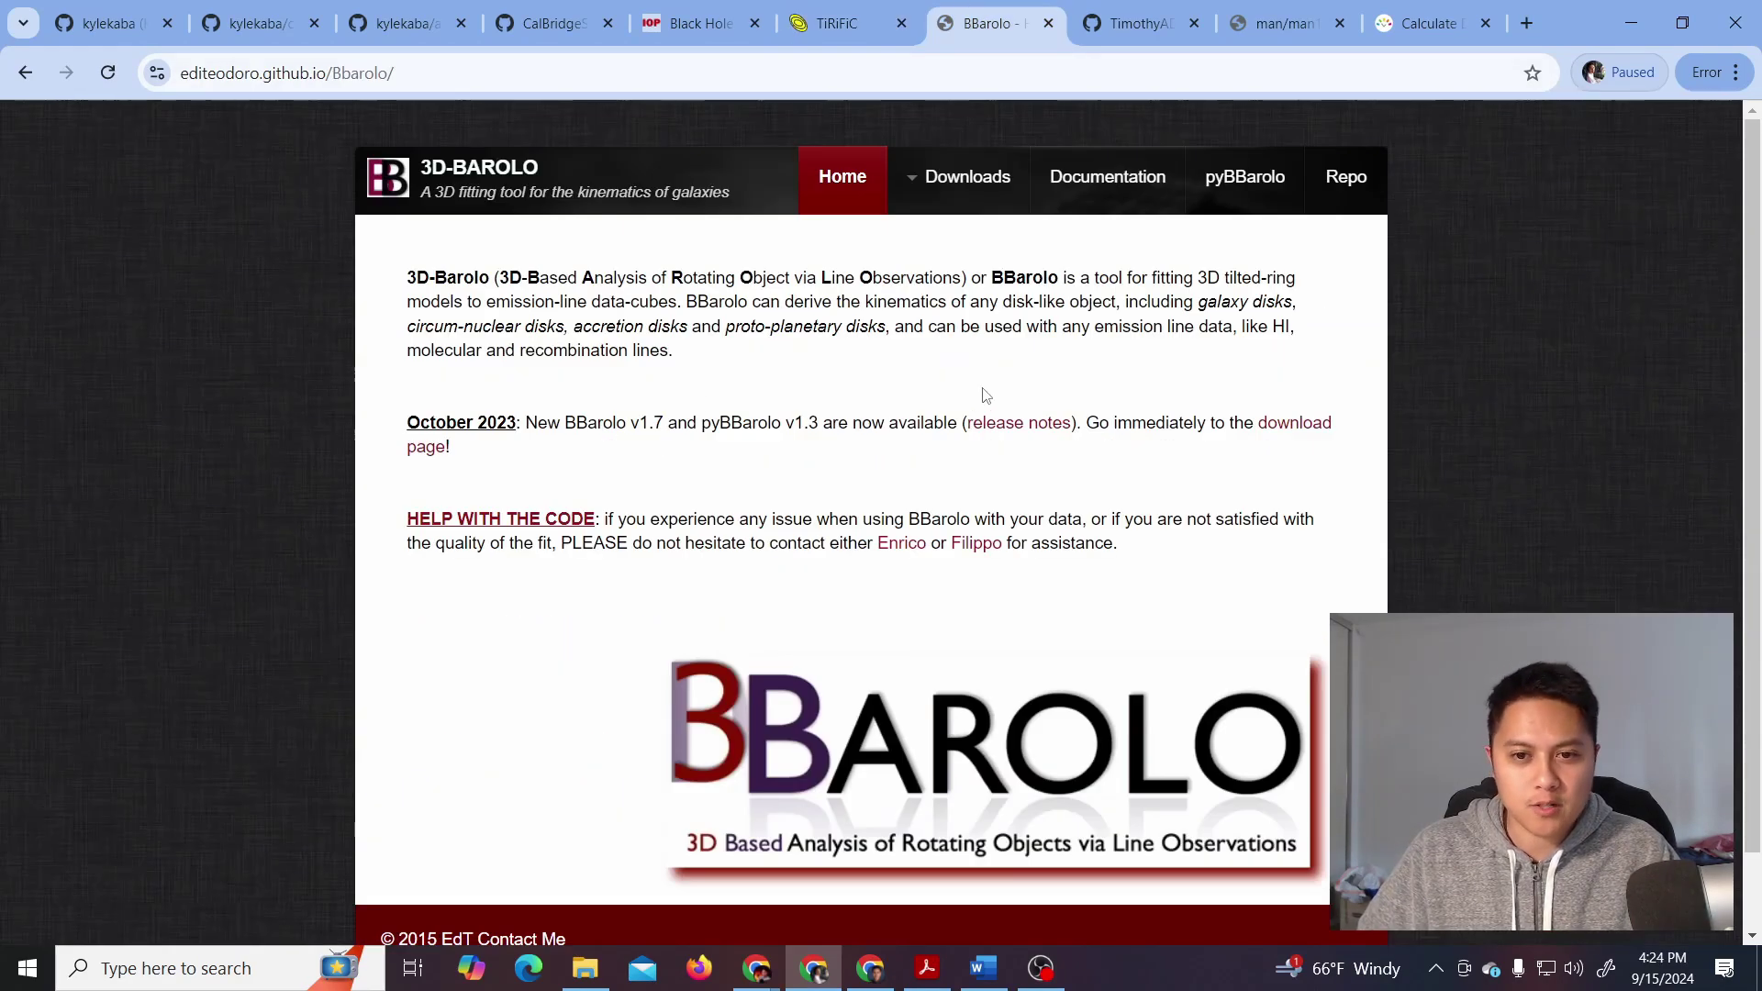
Scroll through the KinMSpy GitHub repository README
{"action": "left_click", "coordinate": [1118, 41]}
{"action": "scroll", "coordinate": [795, 425], "scroll_direction": "up", "scroll_amount": 1}
{"action": "scroll", "coordinate": [584, 716], "scroll_direction": "down", "scroll_amount": 4}
{"action": "scroll", "coordinate": [585, 716], "scroll_direction": "down", "scroll_amount": 1}
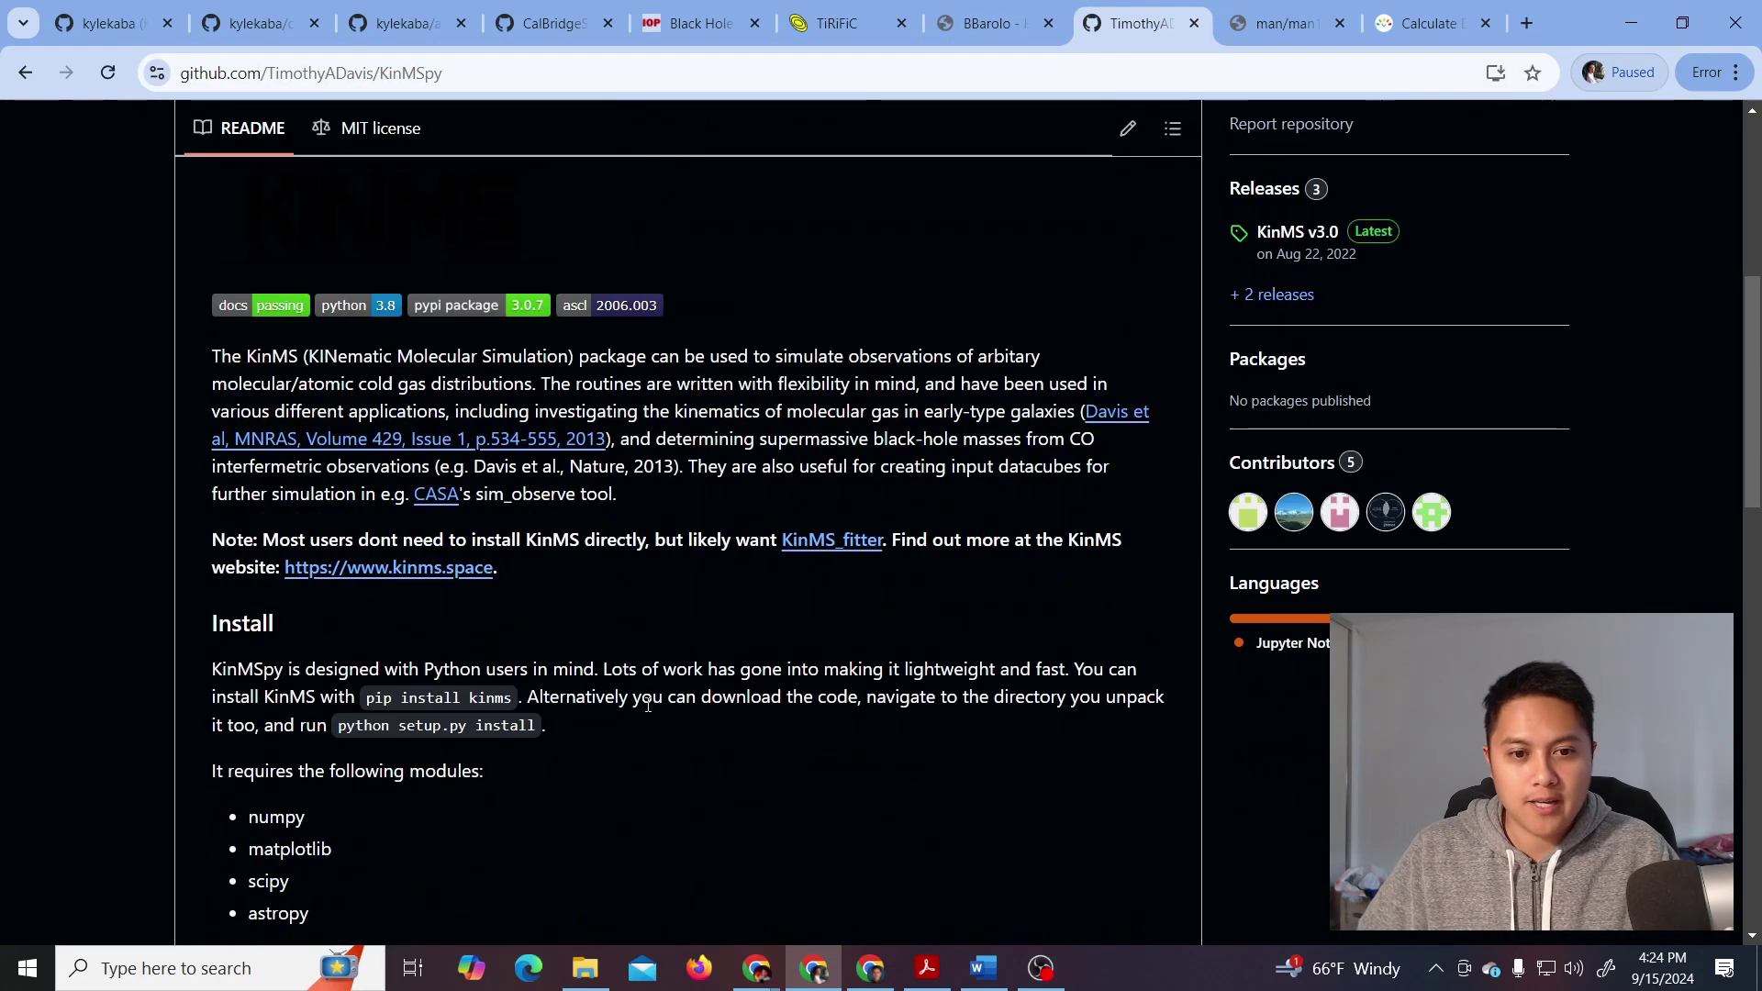
{"action": "scroll", "coordinate": [617, 677], "scroll_direction": "up", "scroll_amount": 6}
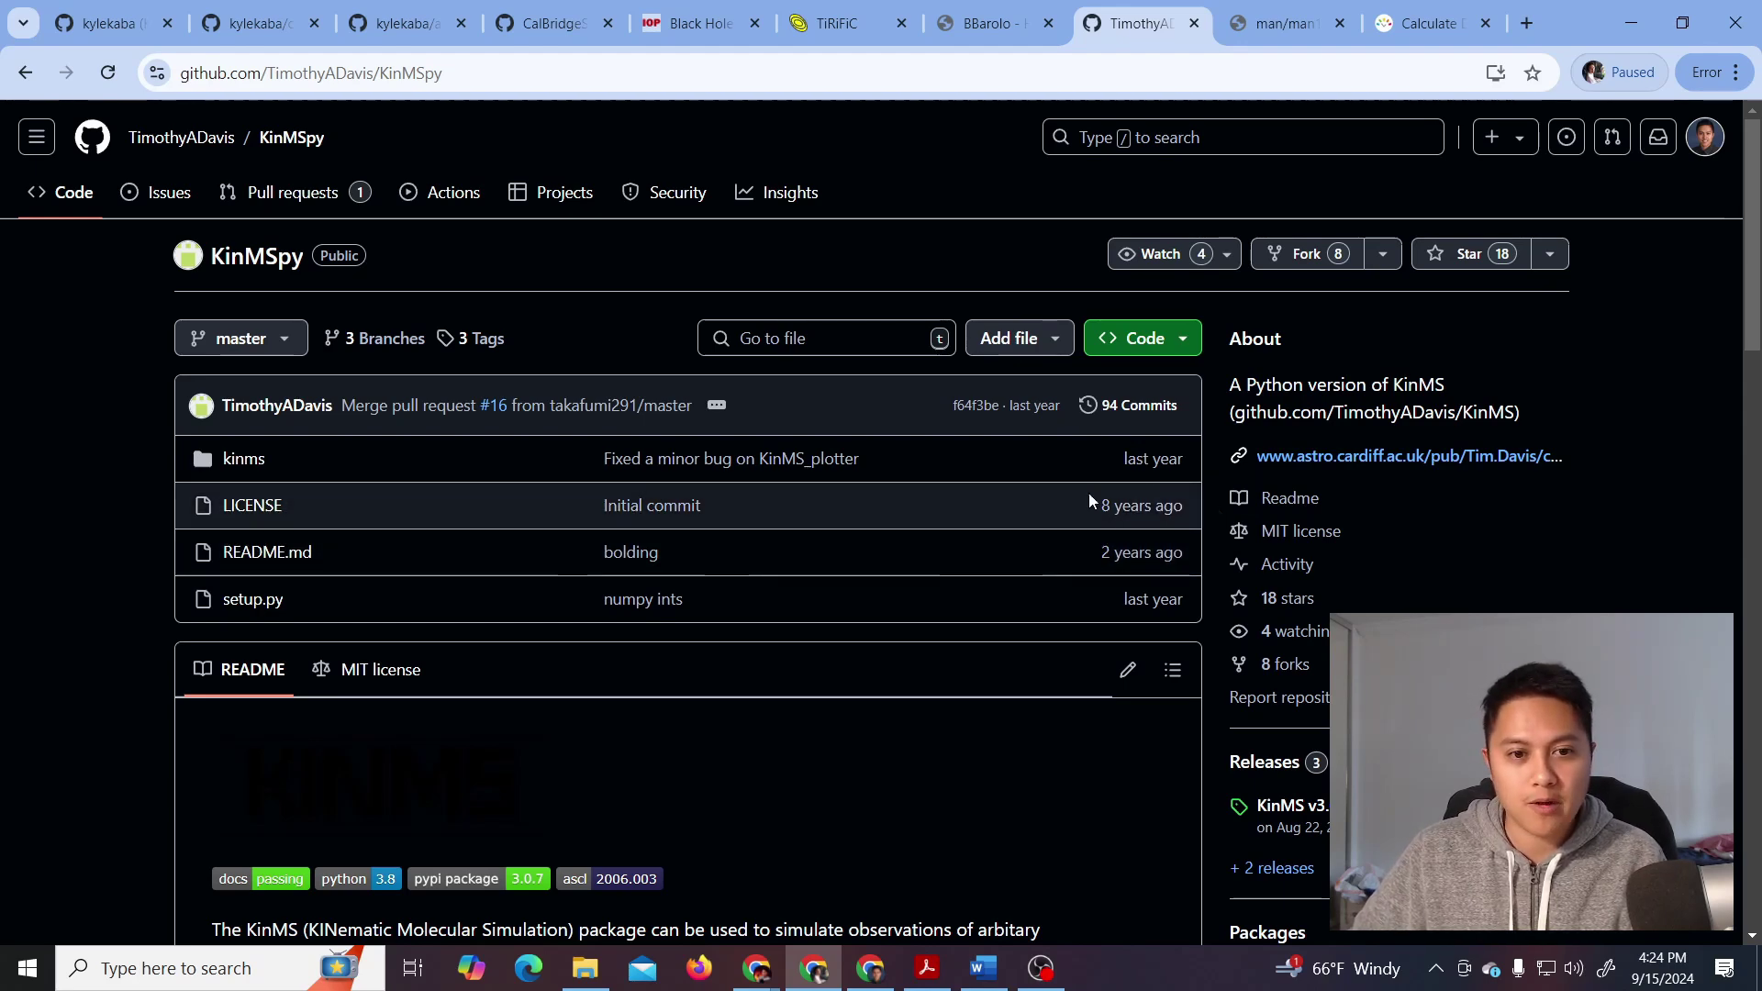
Bring up nemo's rotcur.1 manual on GitLab and read its tilted-ring velocity field equations
{"action": "key", "text": "ctrl+Tab"}
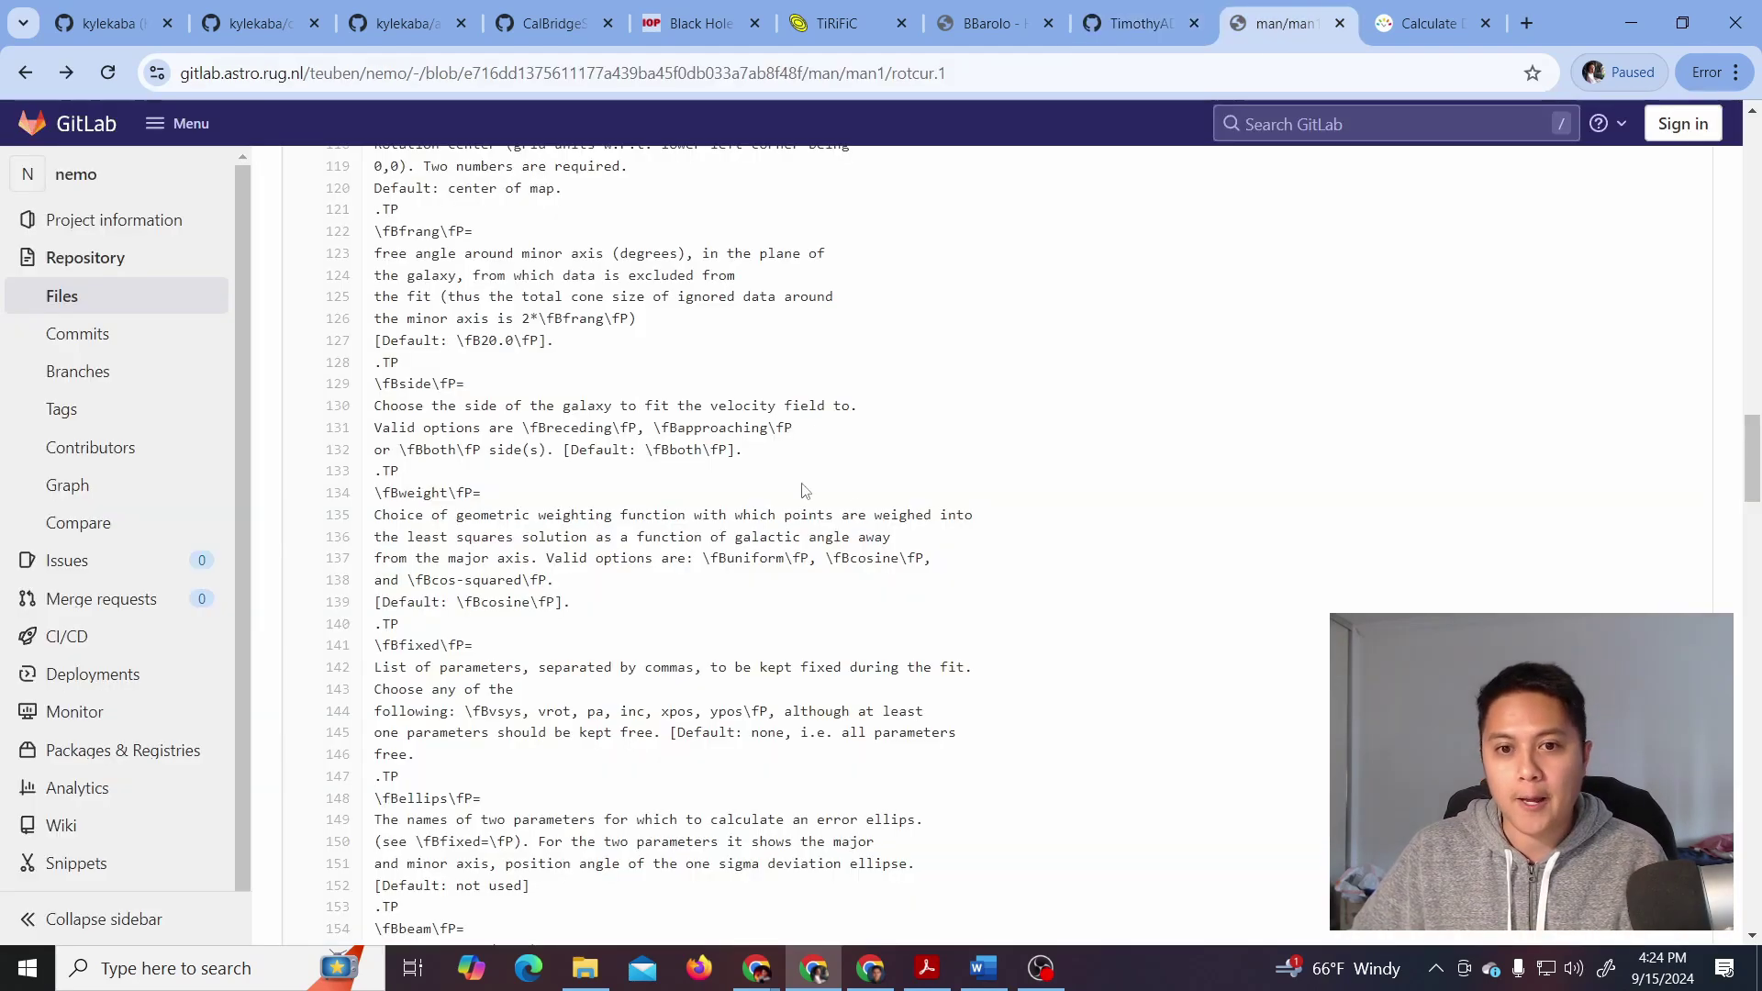
{"action": "scroll", "coordinate": [853, 507], "scroll_direction": "up", "scroll_amount": 15}
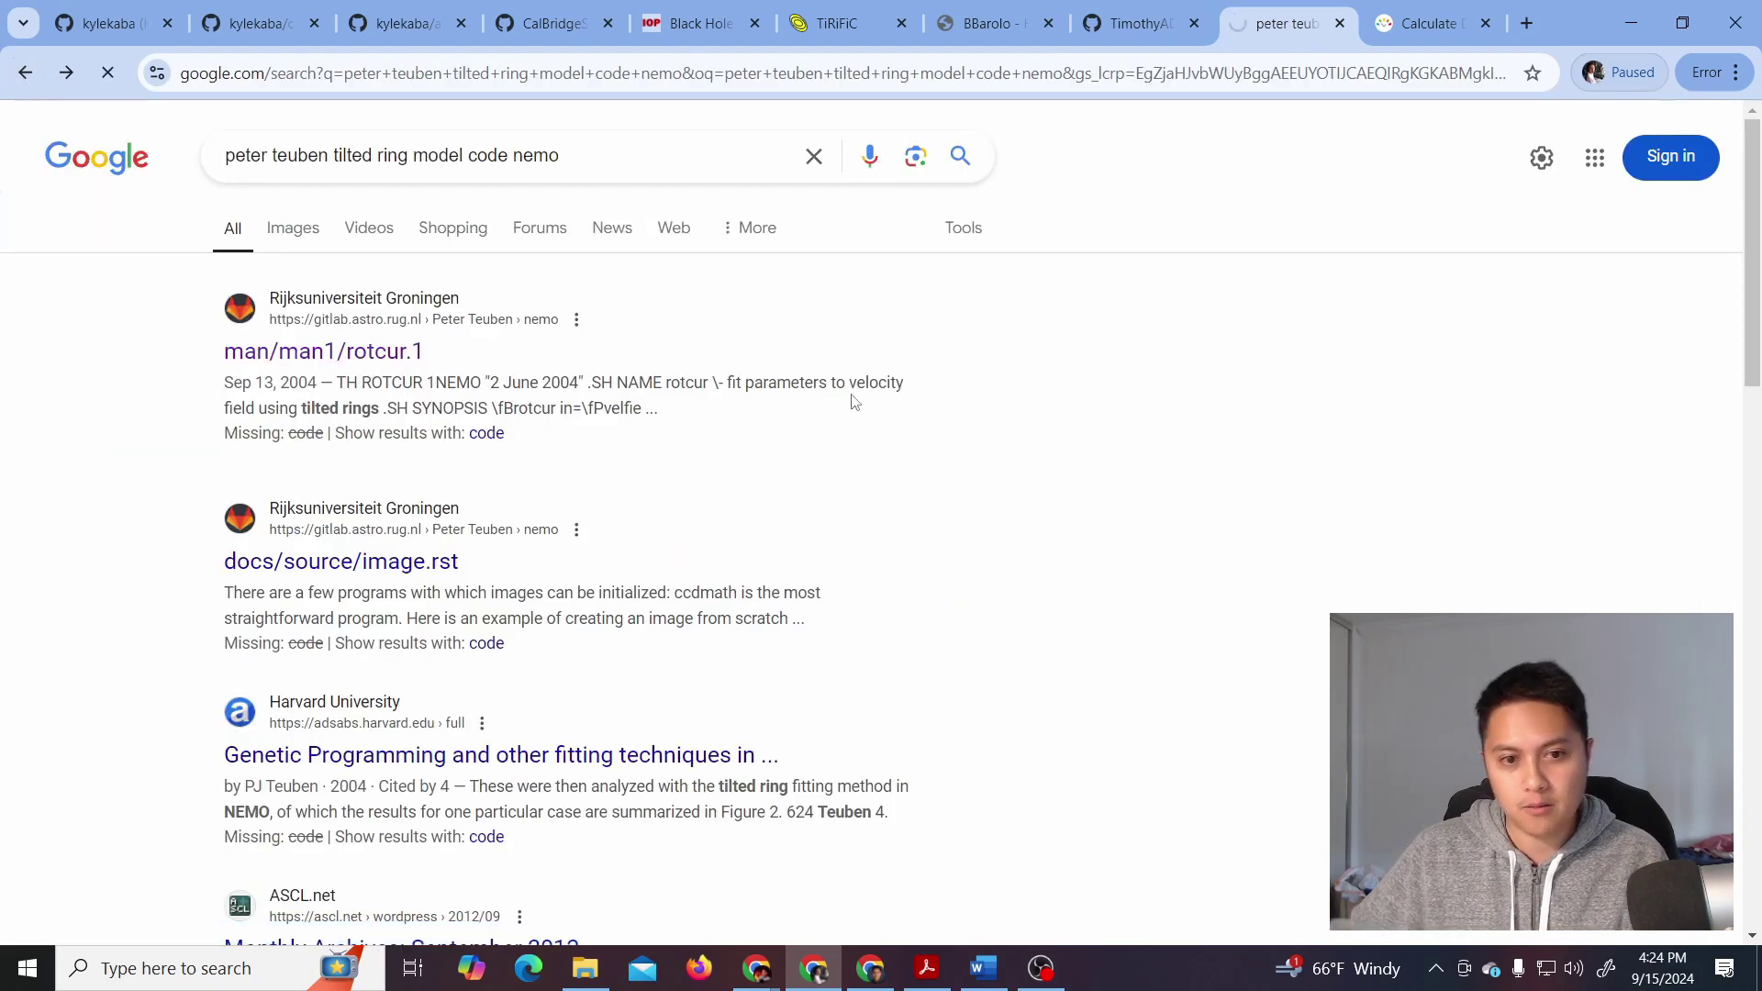
{"action": "key", "text": "alt+Right"}
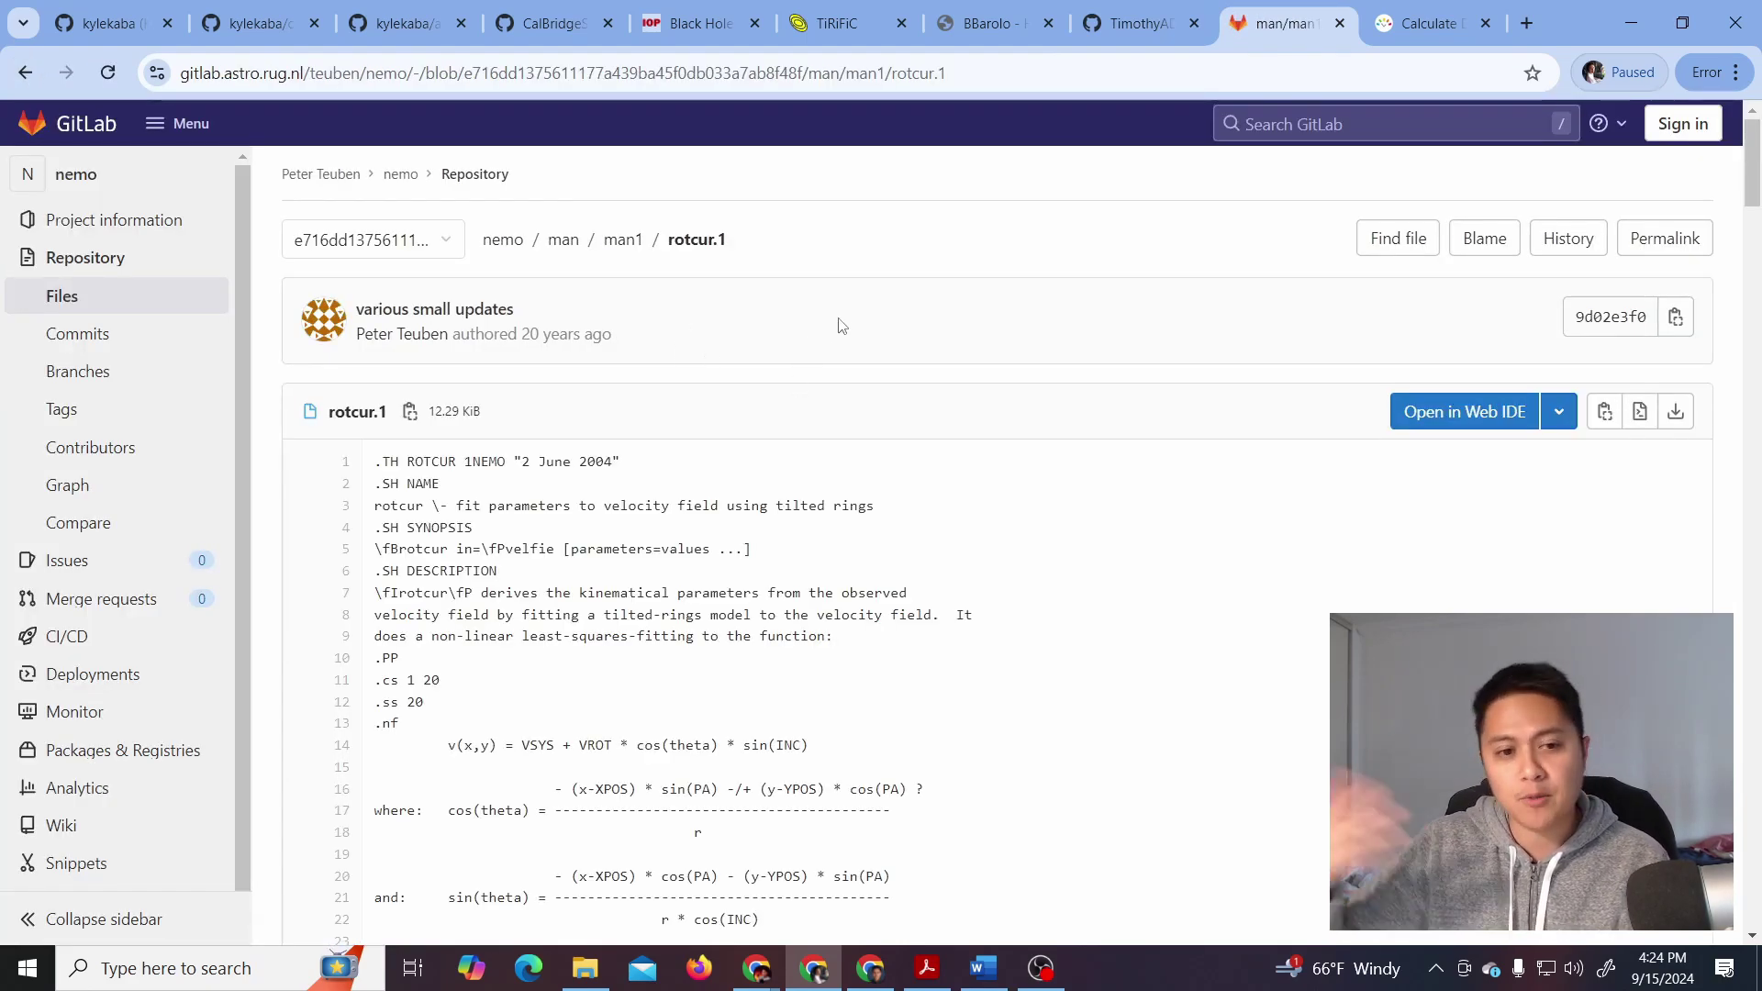
{"action": "scroll", "coordinate": [1017, 500], "scroll_direction": "down", "scroll_amount": 3}
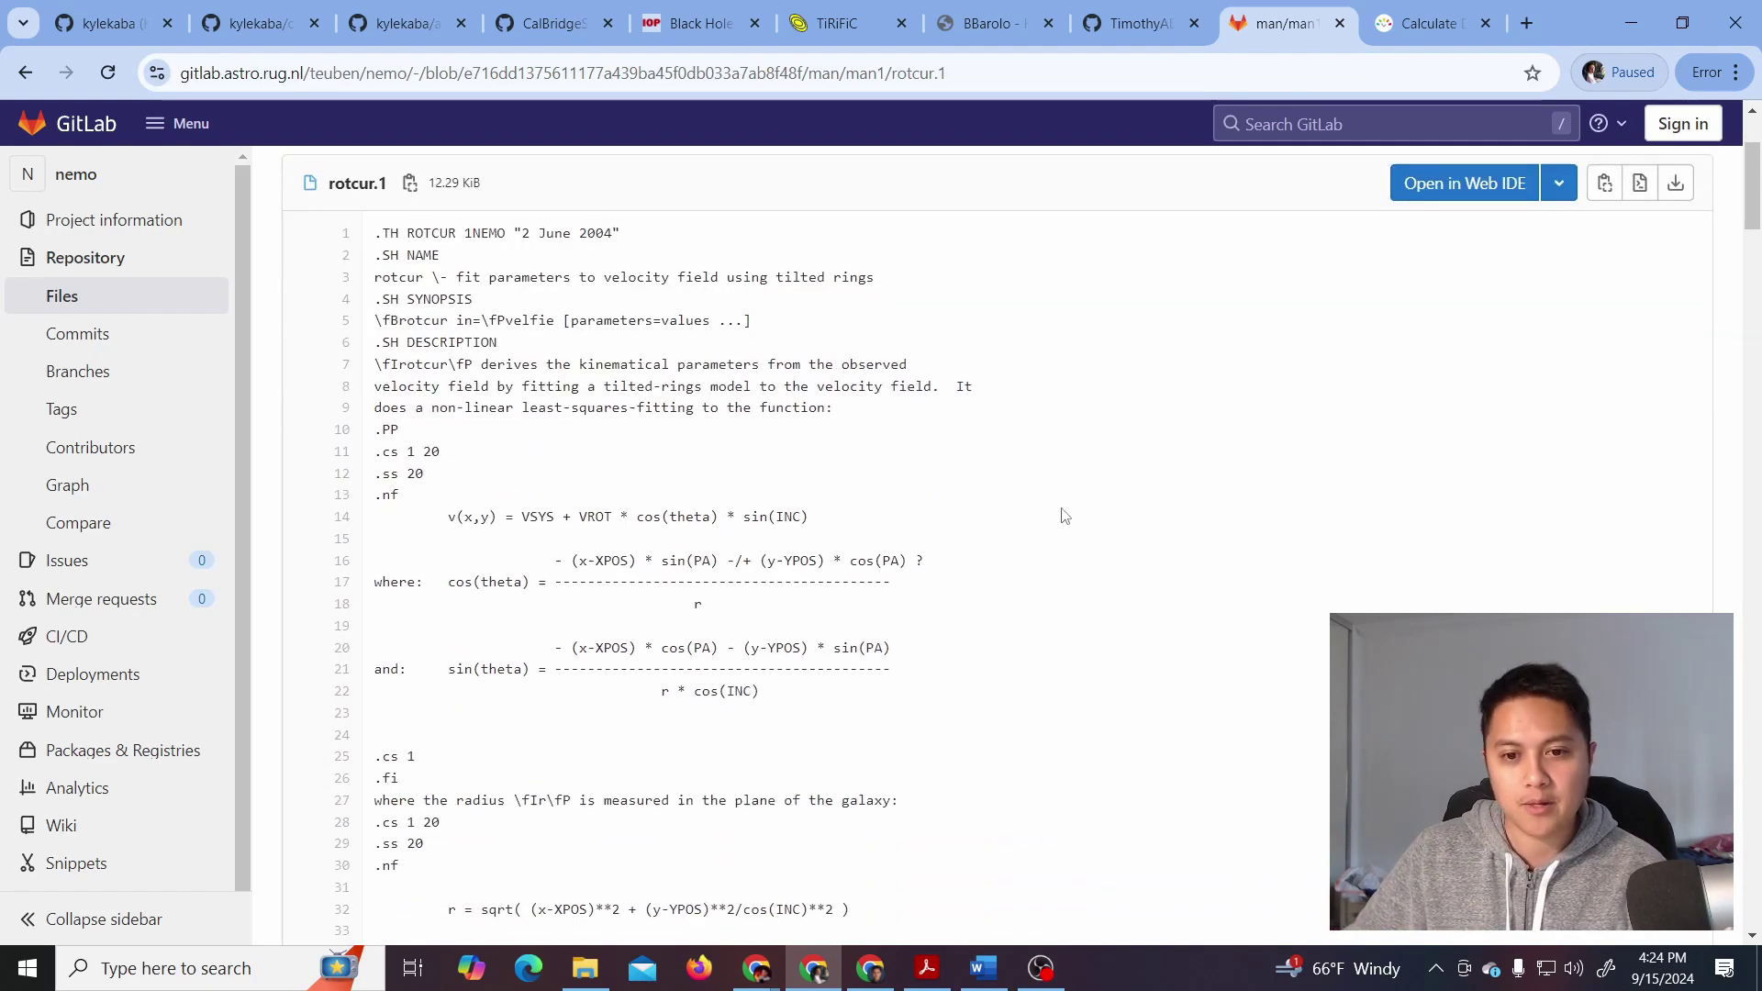
{"action": "left_click_drag", "start_coordinate": [446, 341], "coordinate": [762, 692]}
{"action": "scroll", "coordinate": [761, 692], "scroll_direction": "up", "scroll_amount": 3}
{"action": "left_click_drag", "start_coordinate": [500, 335], "coordinate": [598, 338]}
{"action": "left_click", "coordinate": [699, 337]}
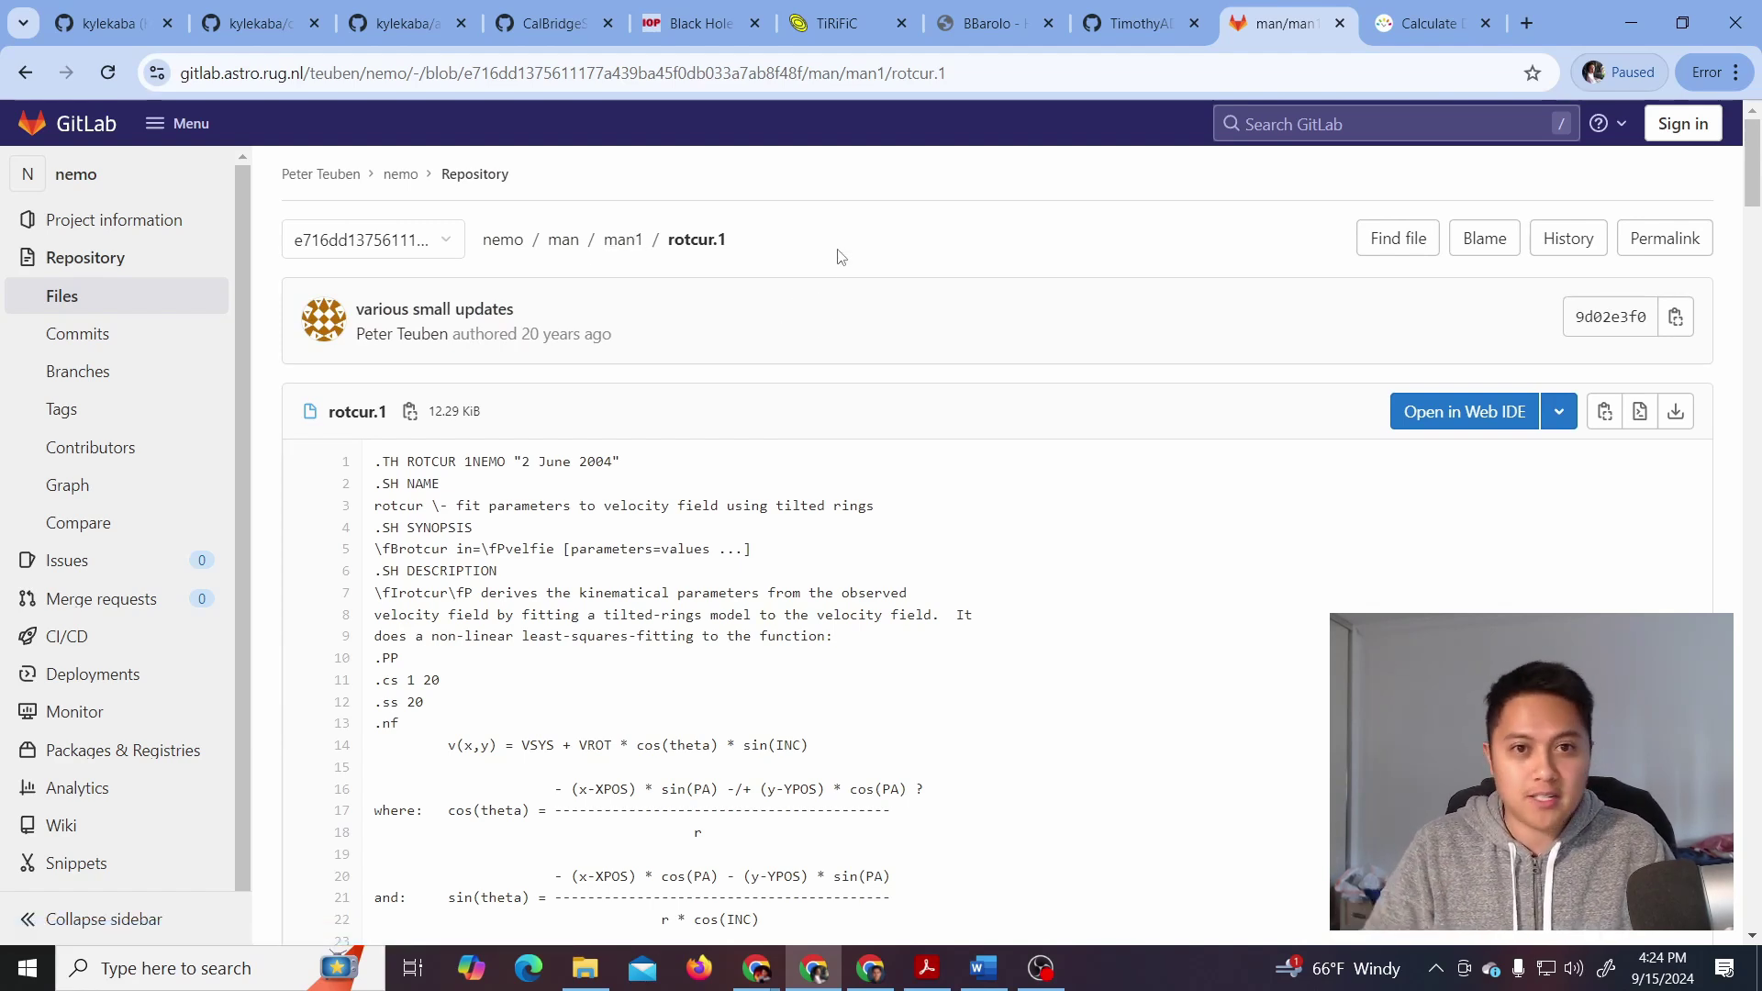
Move past the chatgpt-01-youtube and alma_dynamicalmodeling tabs to the CalBridgeSummer2020Project notebook
{"action": "left_click", "coordinate": [286, 35]}
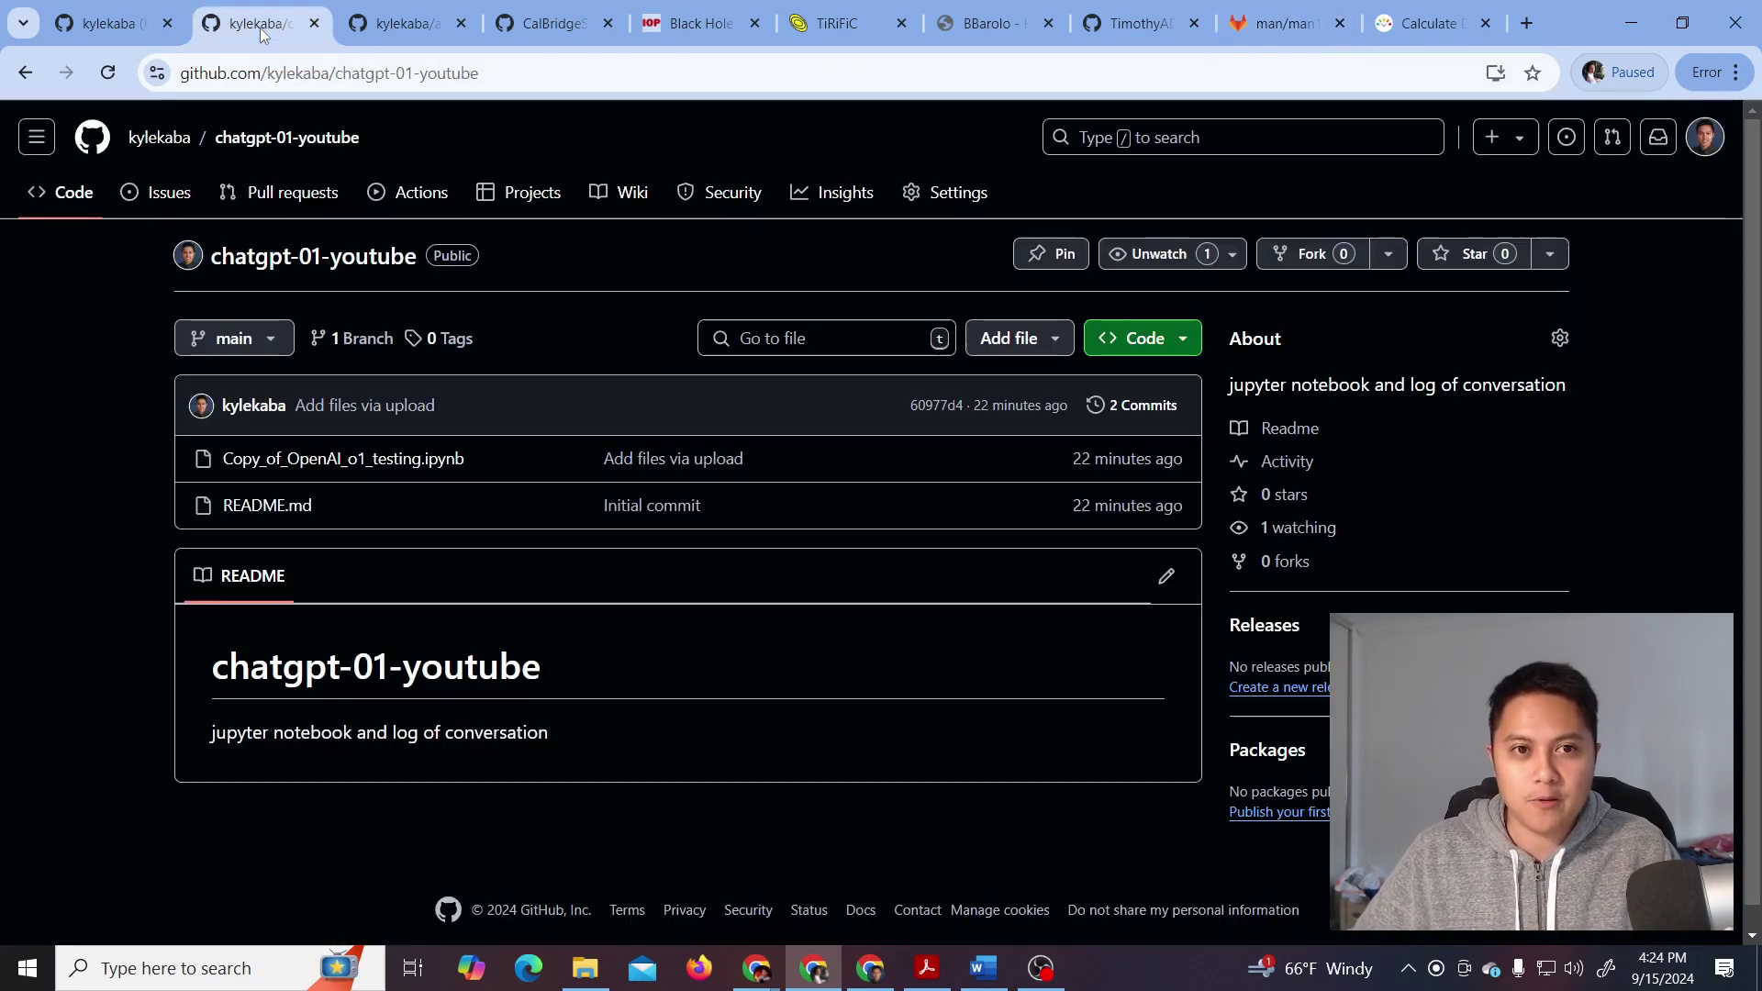
{"action": "left_click", "coordinate": [390, 35]}
{"action": "left_click", "coordinate": [539, 37]}
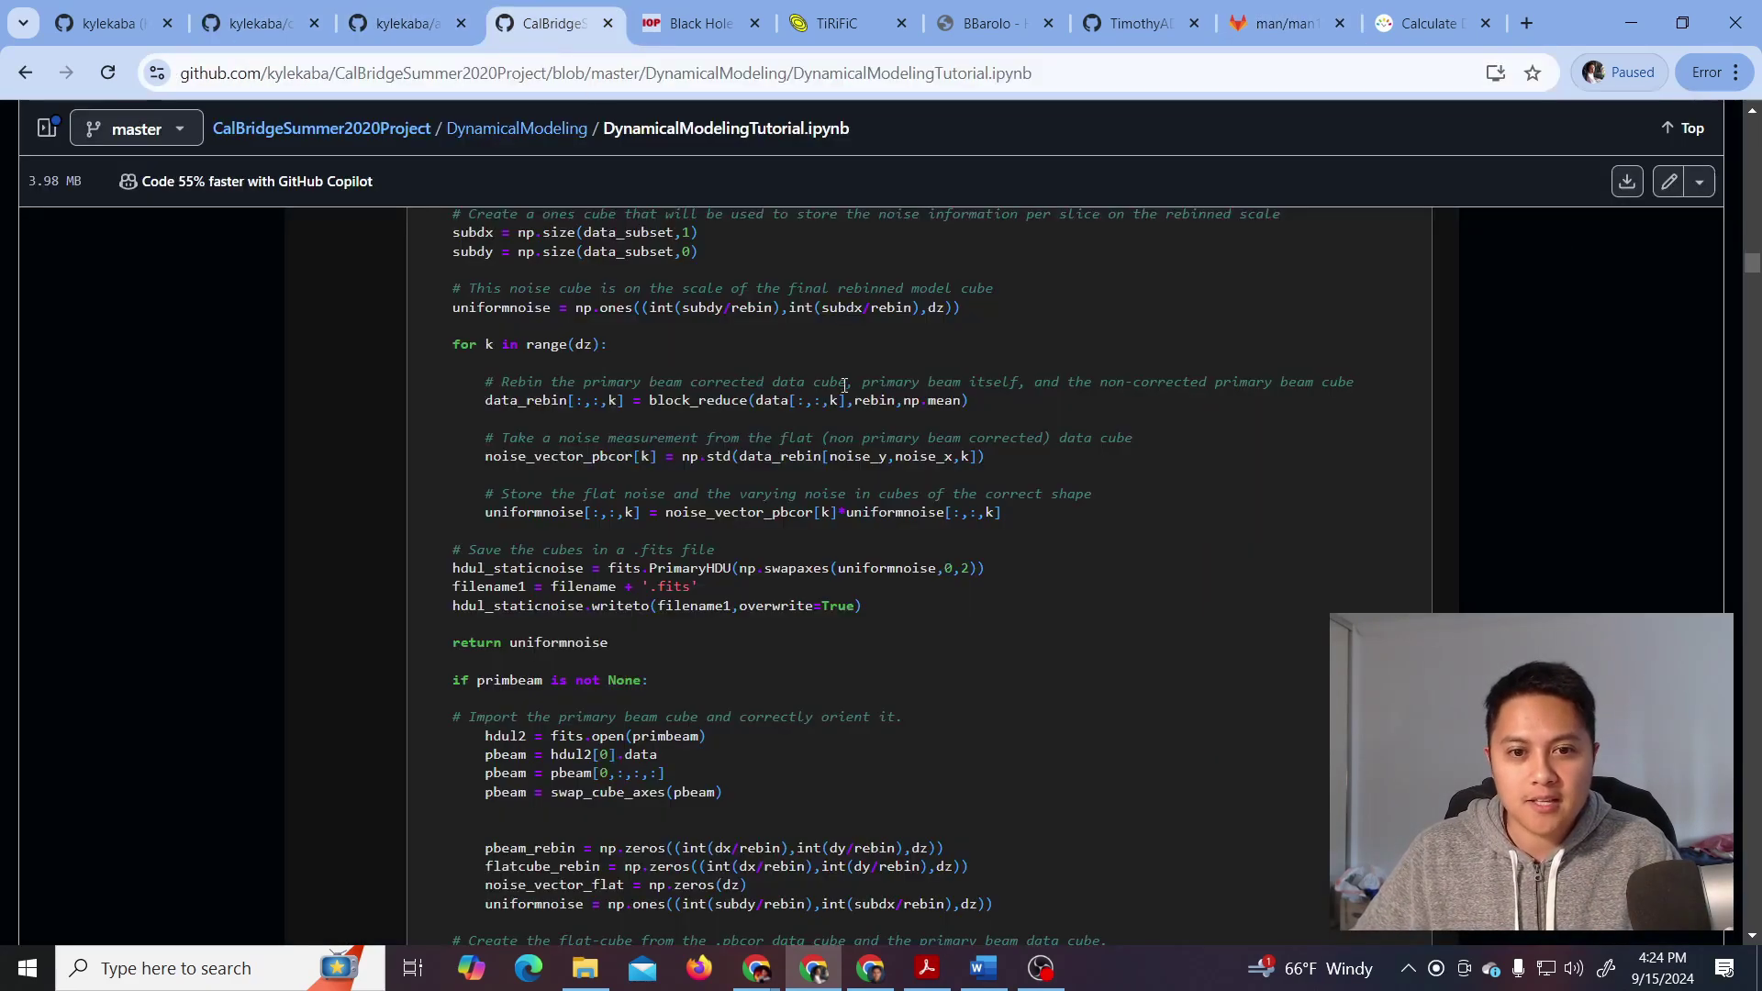
Scroll the notebook to the noisecube function and its rebinned noise-map code
{"action": "scroll", "coordinate": [842, 385], "scroll_direction": "up", "scroll_amount": 15}
{"action": "scroll", "coordinate": [842, 386], "scroll_direction": "up", "scroll_amount": 10}
{"action": "scroll", "coordinate": [810, 373], "scroll_direction": "up", "scroll_amount": 3}
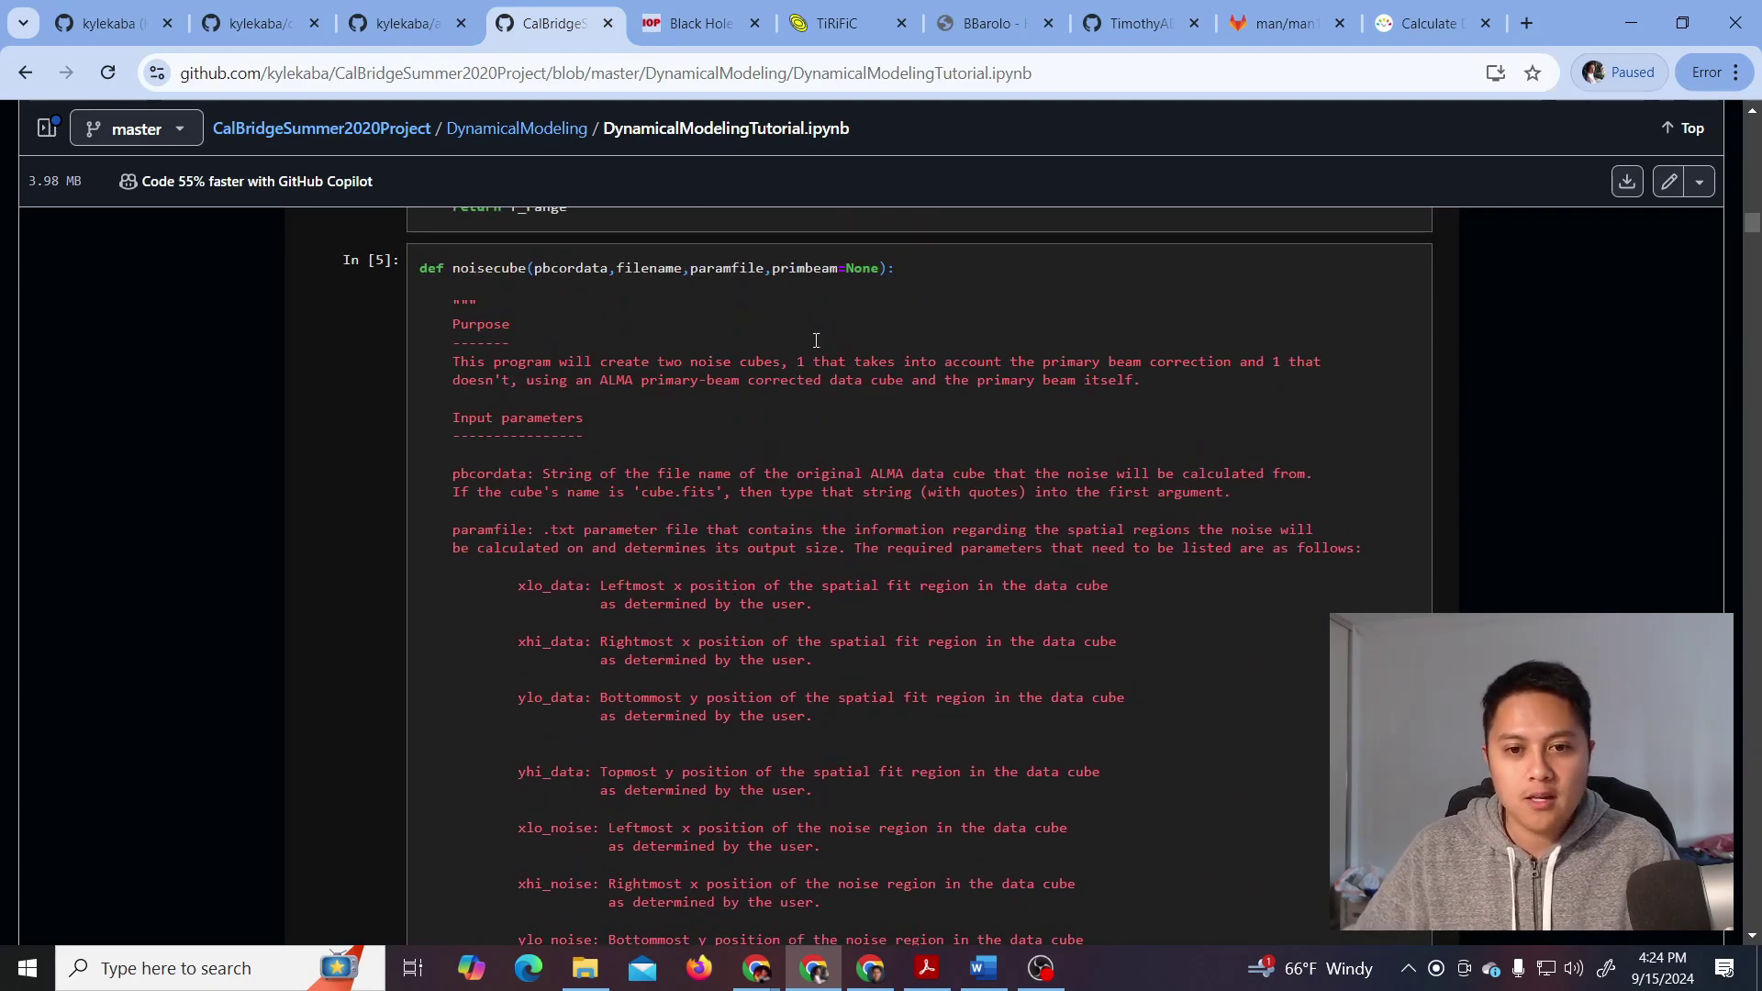
{"action": "scroll", "coordinate": [897, 378], "scroll_direction": "down", "scroll_amount": 4}
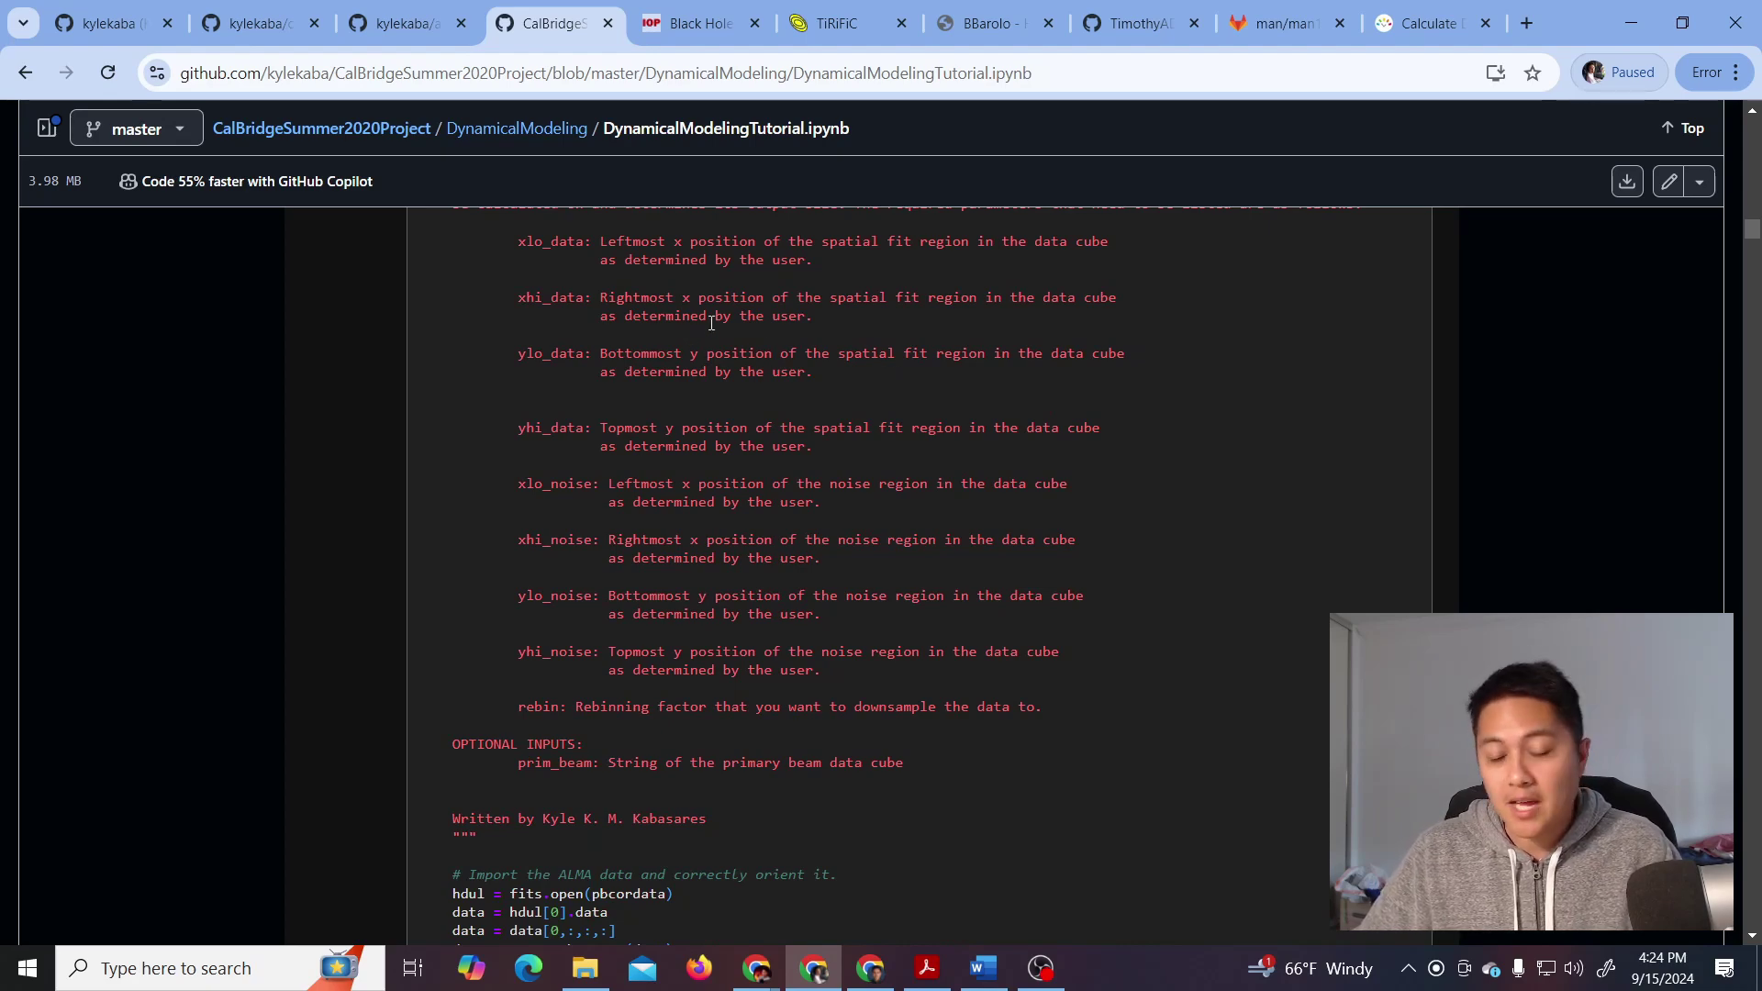
{"action": "scroll", "coordinate": [539, 274], "scroll_direction": "up", "scroll_amount": 6}
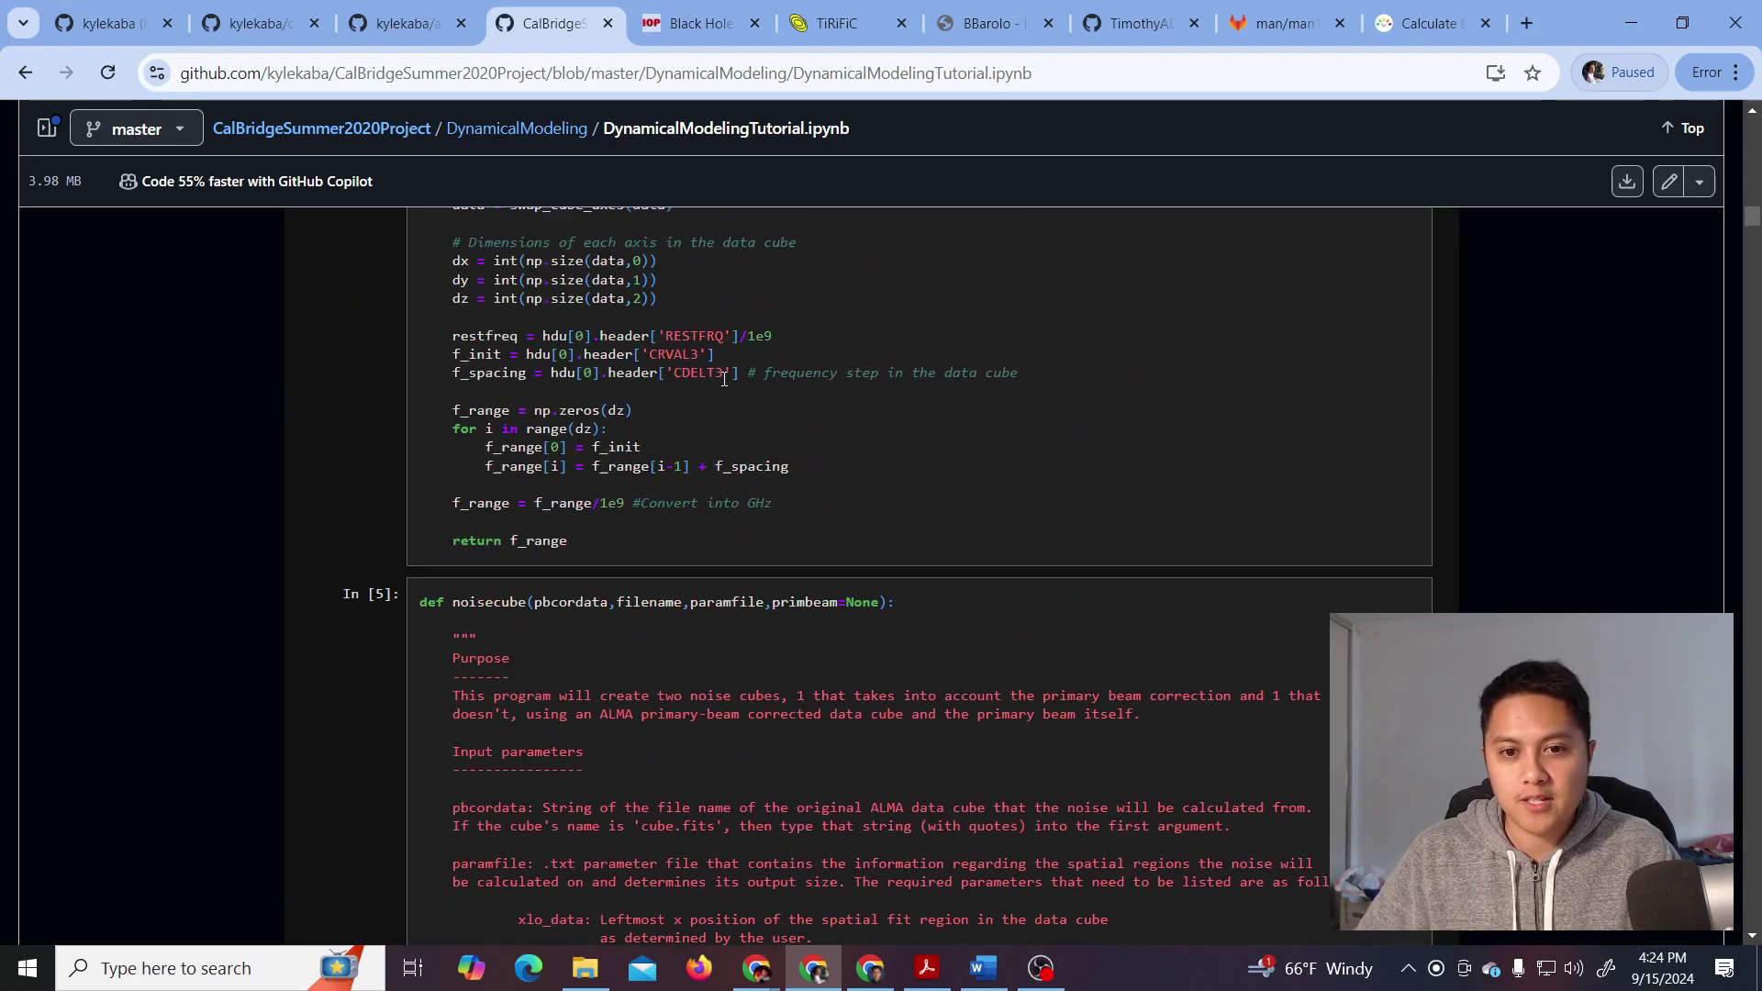
{"action": "scroll", "coordinate": [734, 418], "scroll_direction": "down", "scroll_amount": 7}
{"action": "scroll", "coordinate": [936, 470], "scroll_direction": "up", "scroll_amount": 4}
{"action": "scroll", "coordinate": [936, 469], "scroll_direction": "down", "scroll_amount": 20}
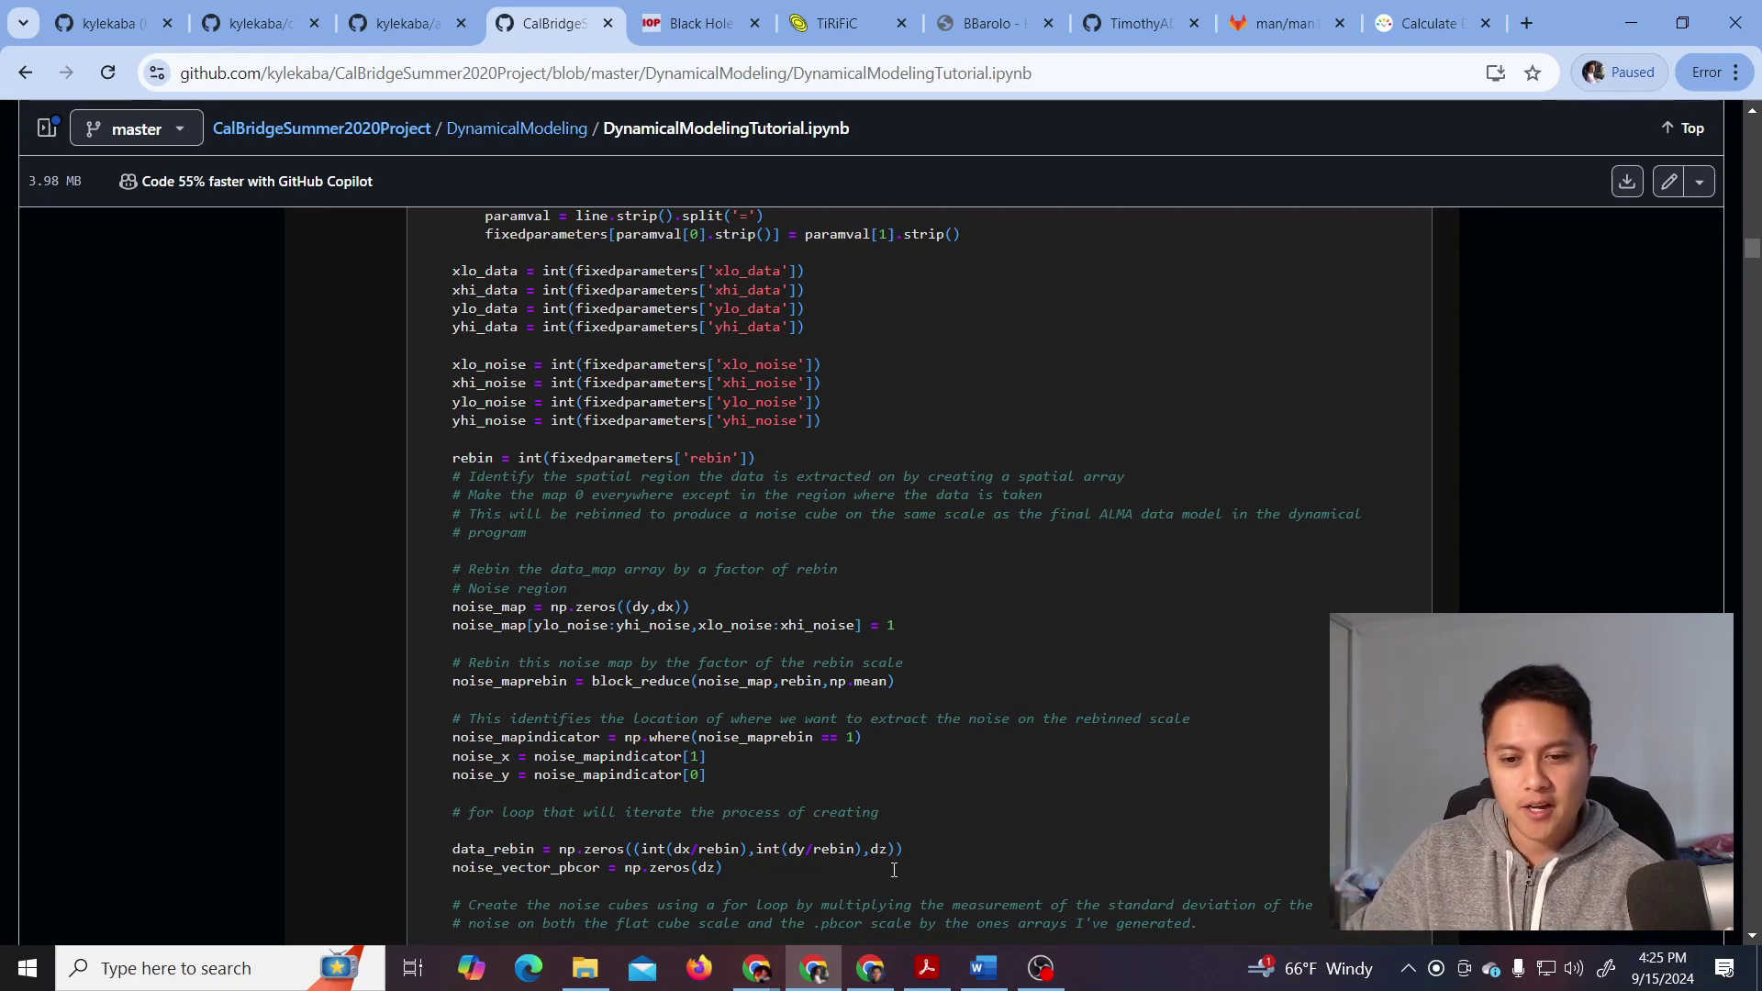
Bring up the Google Drive window and open OpenAI_o1_testing.ipynb from Suggested files in Colab
{"action": "left_click", "coordinate": [870, 968]}
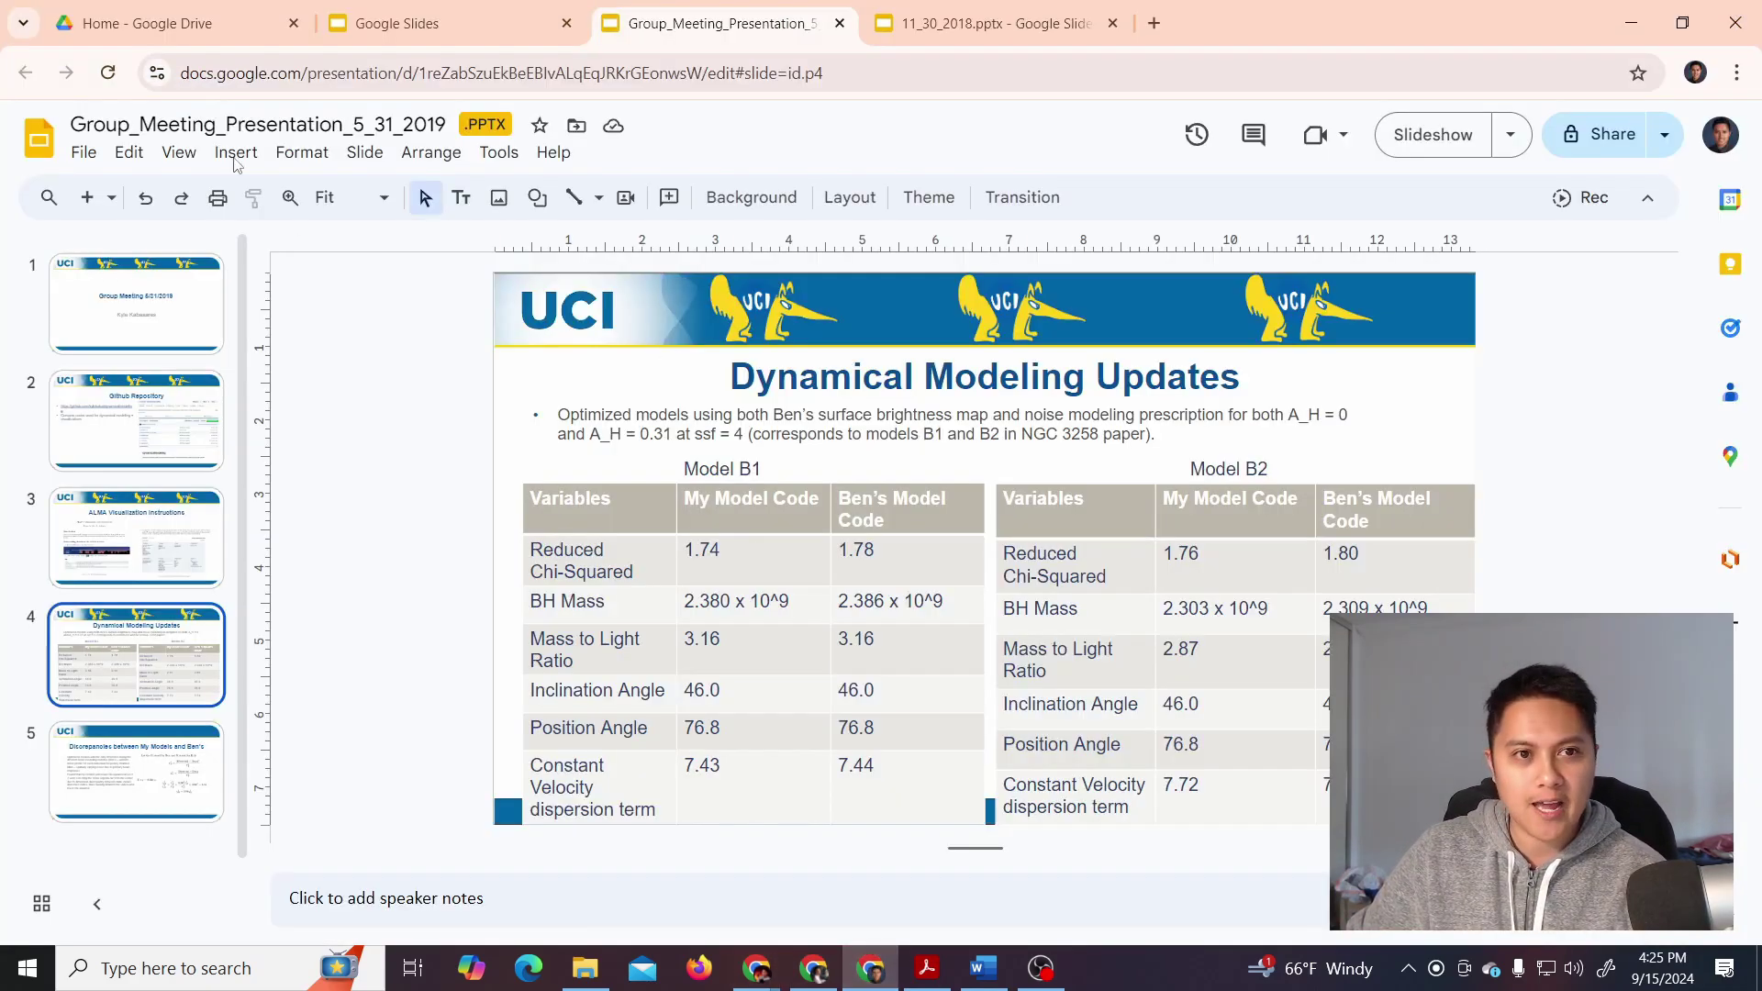
{"action": "mouse_move", "coordinate": [757, 968]}
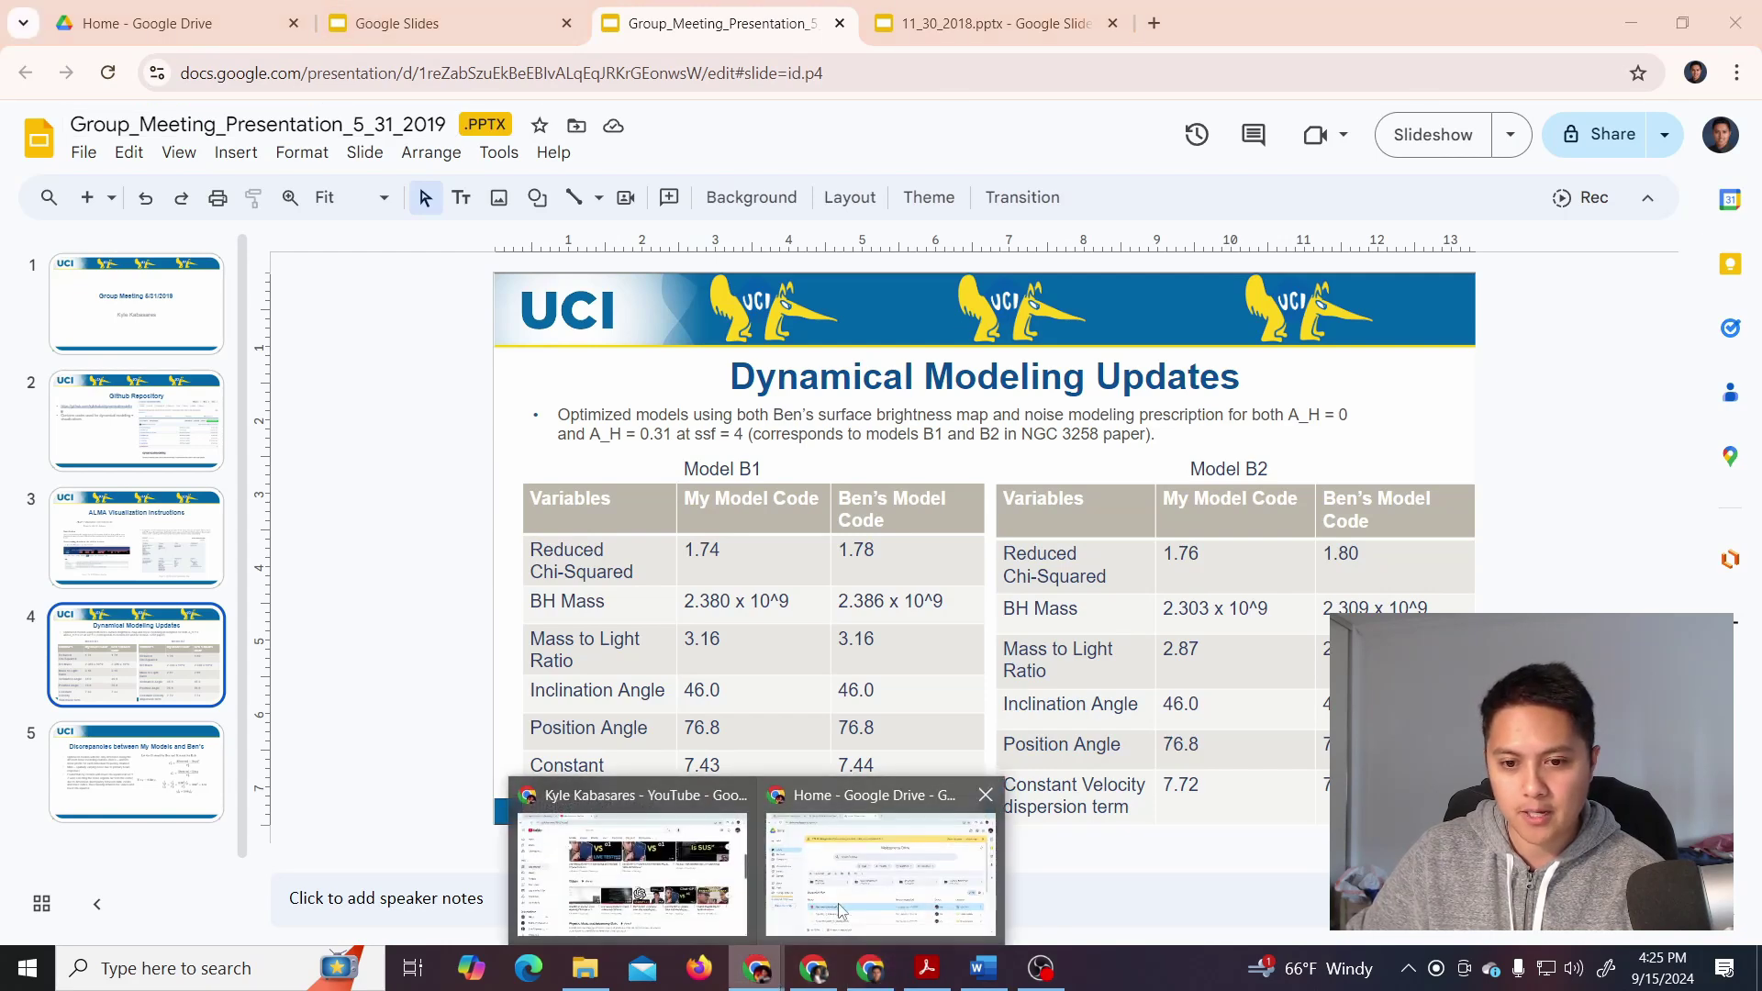
{"action": "left_click", "coordinate": [881, 904]}
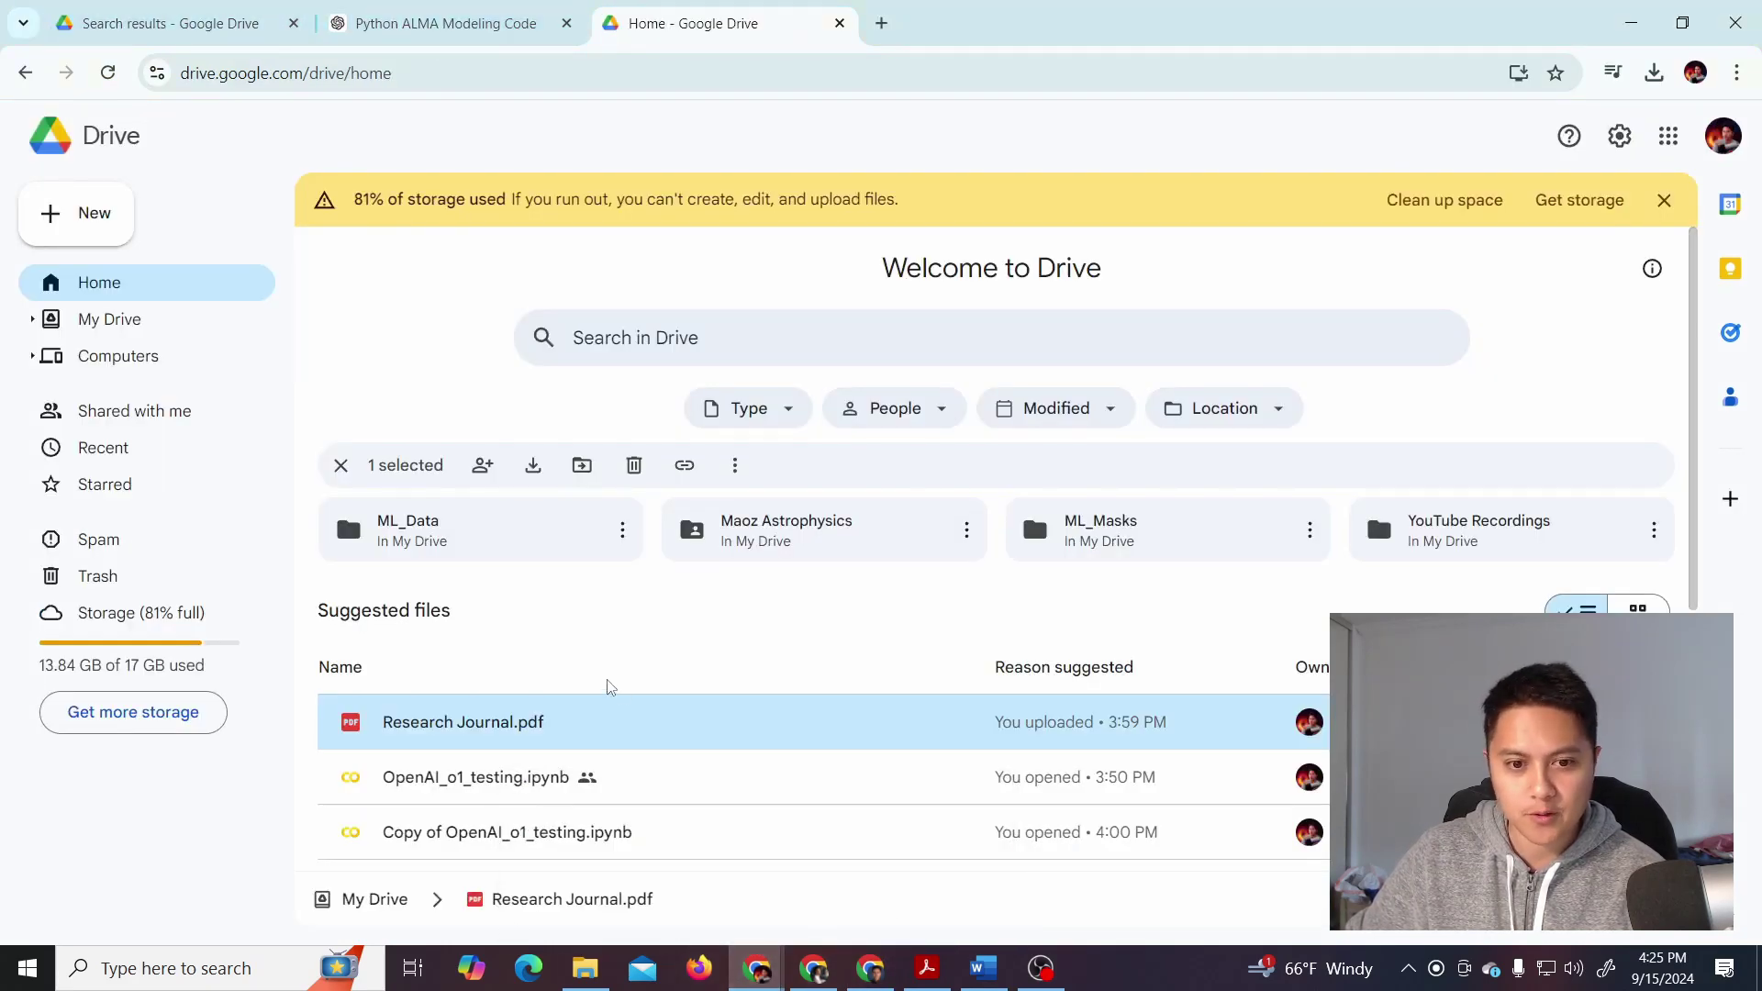
{"action": "double_click", "coordinate": [789, 780]}
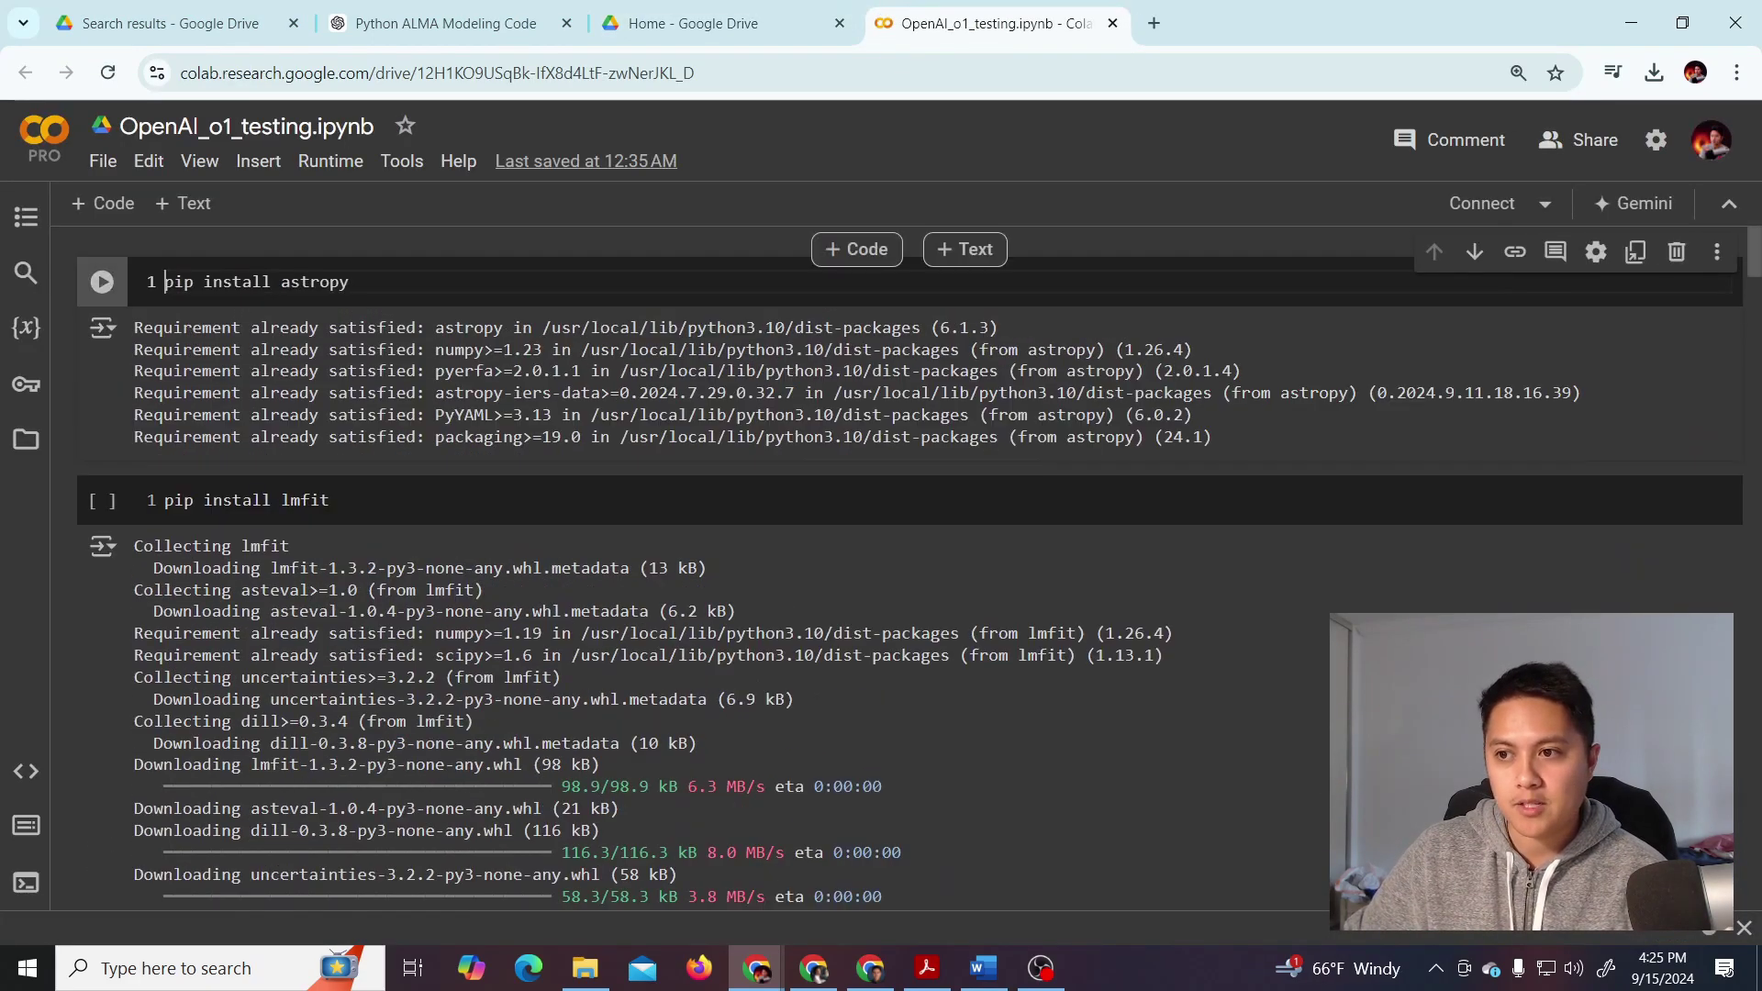
Scroll past the astropy/lmfit pip installs to the mge_vcirc cell, then return to chatgpt-01-youtube
{"action": "scroll", "coordinate": [1751, 318], "scroll_direction": "down", "scroll_amount": 6}
{"action": "scroll", "coordinate": [1751, 317], "scroll_direction": "down", "scroll_amount": 10}
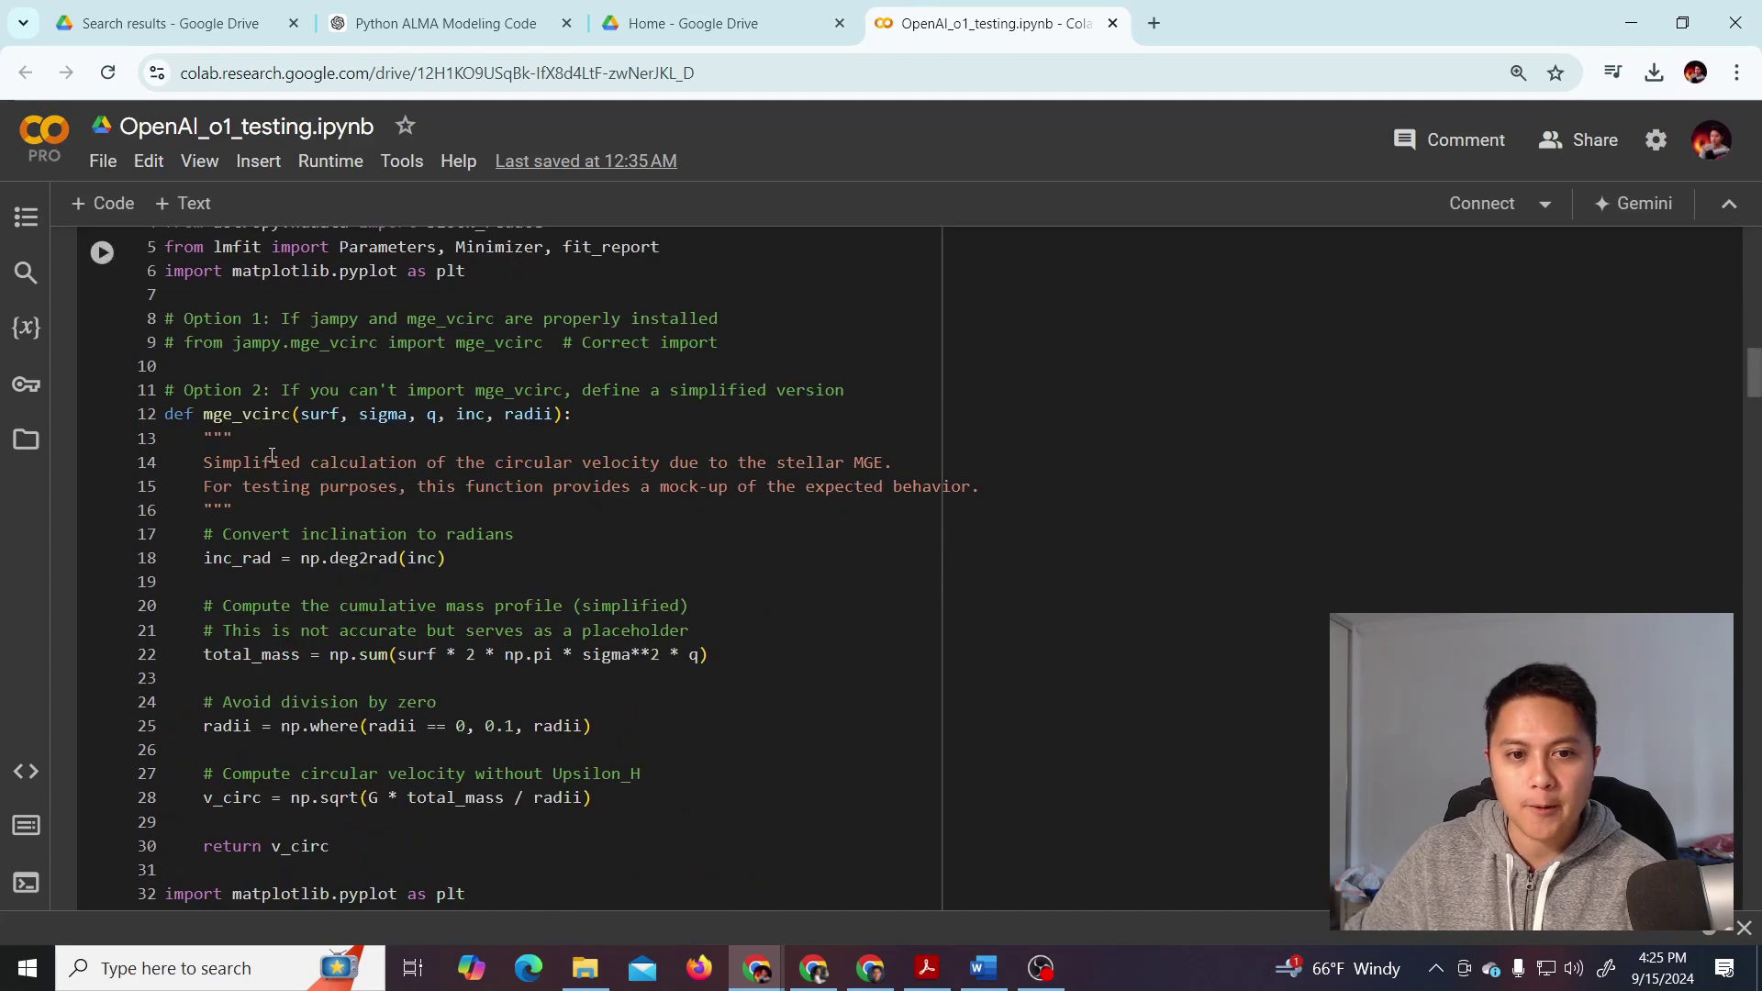
{"action": "scroll", "coordinate": [556, 466], "scroll_direction": "down", "scroll_amount": 2}
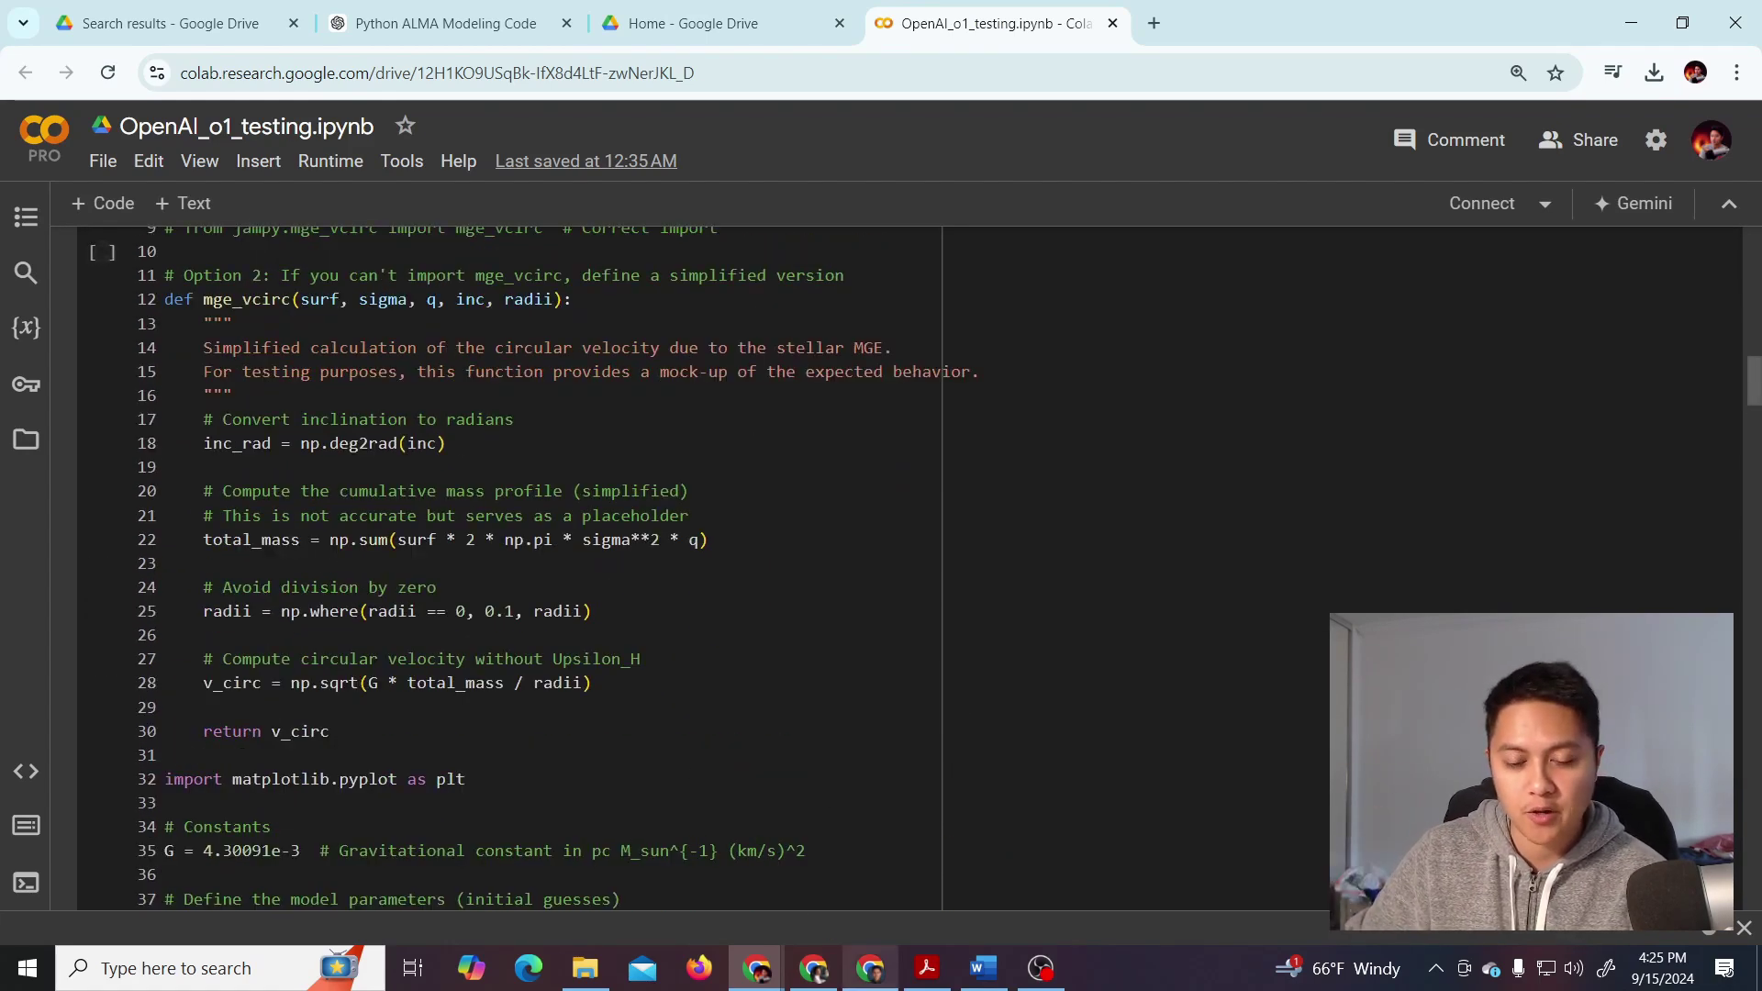
{"action": "left_click", "coordinate": [813, 968]}
{"action": "left_click", "coordinate": [271, 23]}
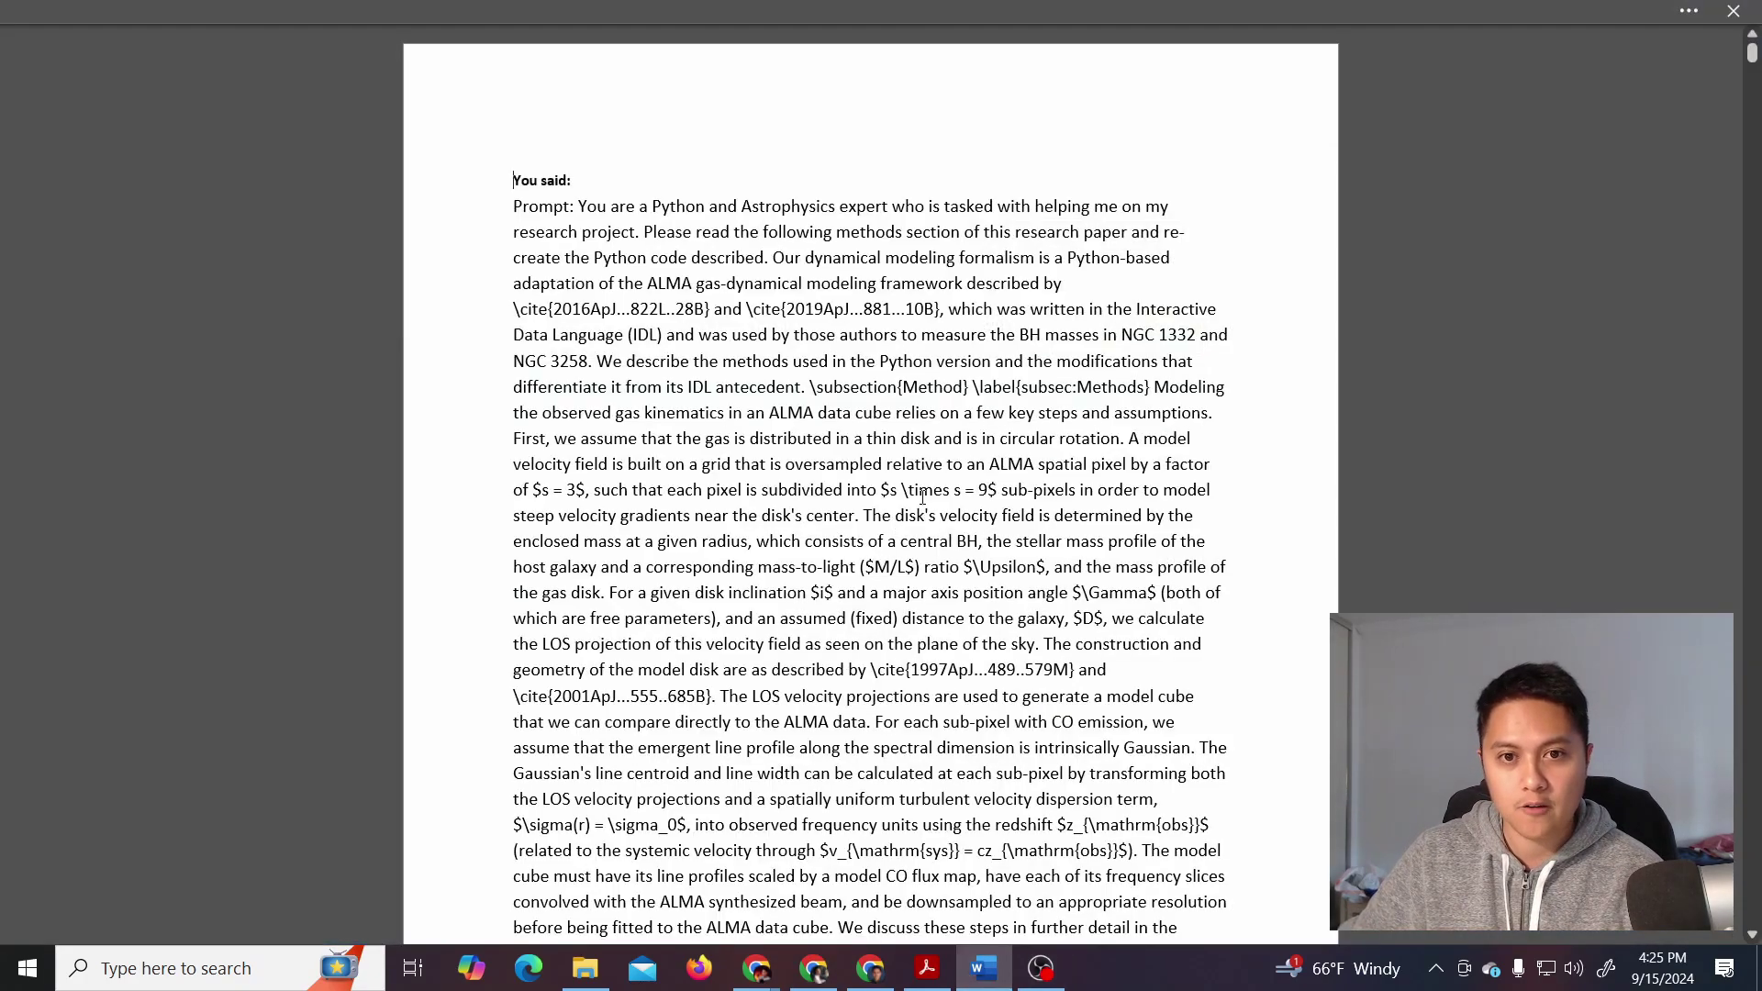
Read through the saved ChatGPT methods-section prompt in Word, then minimize it to reveal GitHub
{"action": "scroll", "coordinate": [781, 366], "scroll_direction": "down", "scroll_amount": 3}
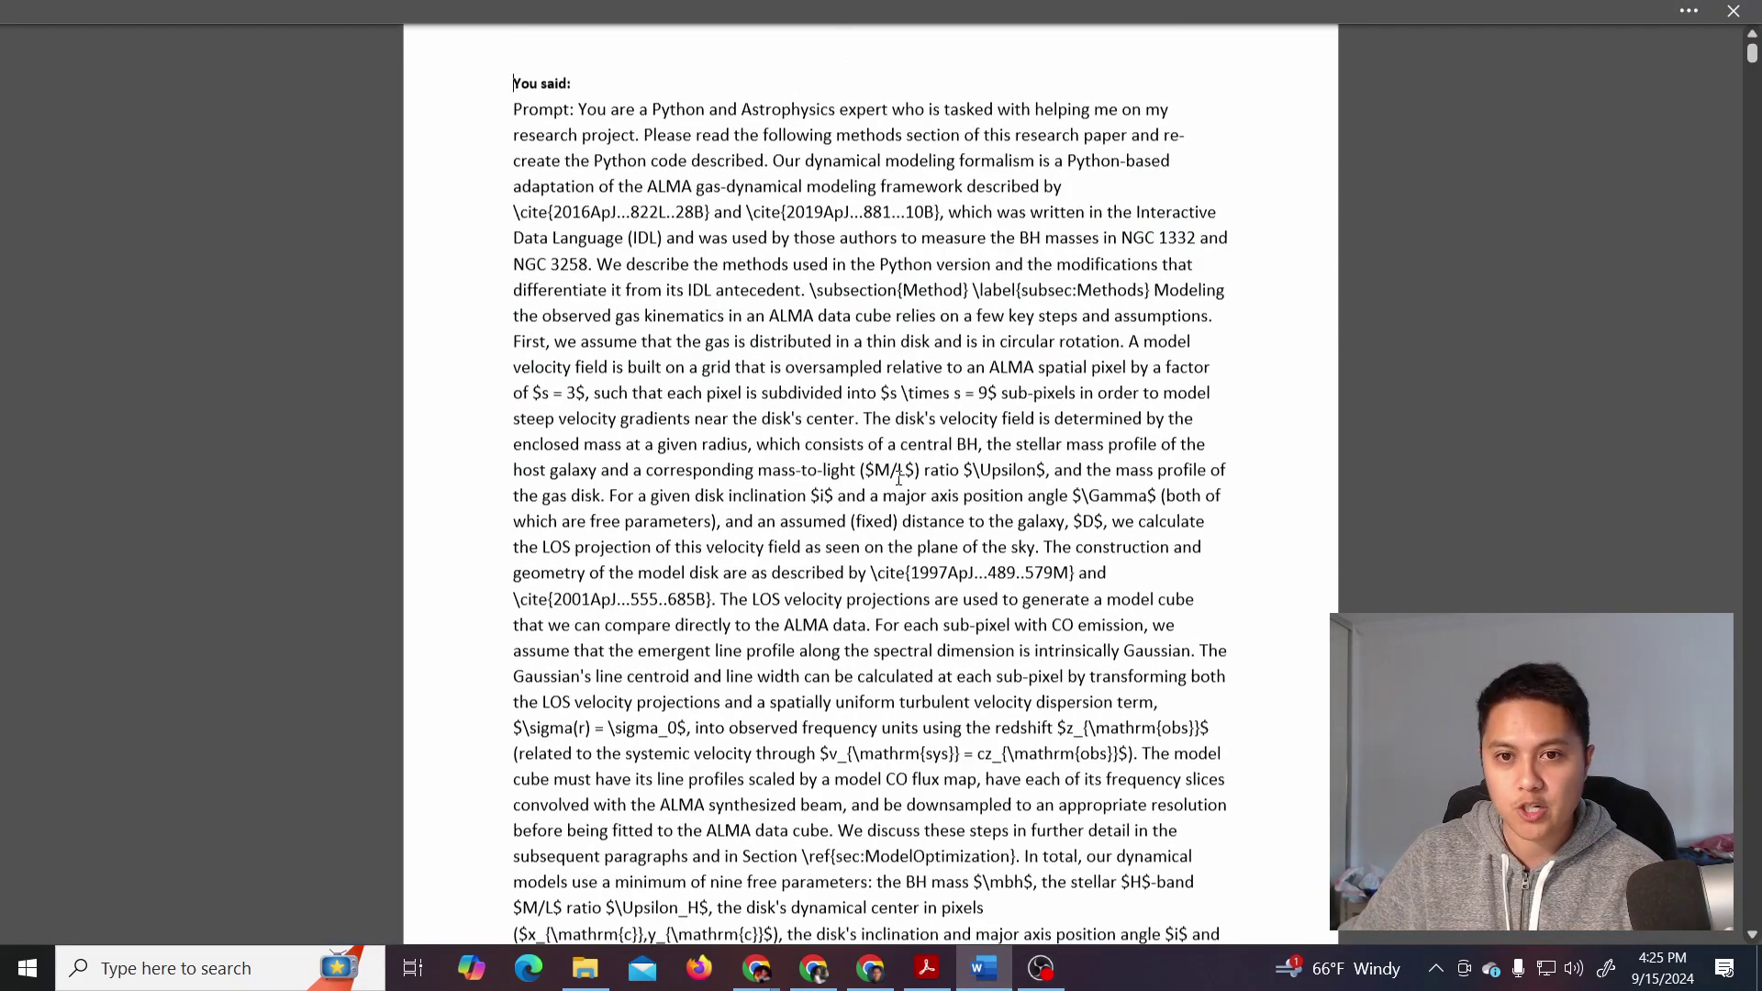
{"action": "scroll", "coordinate": [781, 366], "scroll_direction": "down", "scroll_amount": 10}
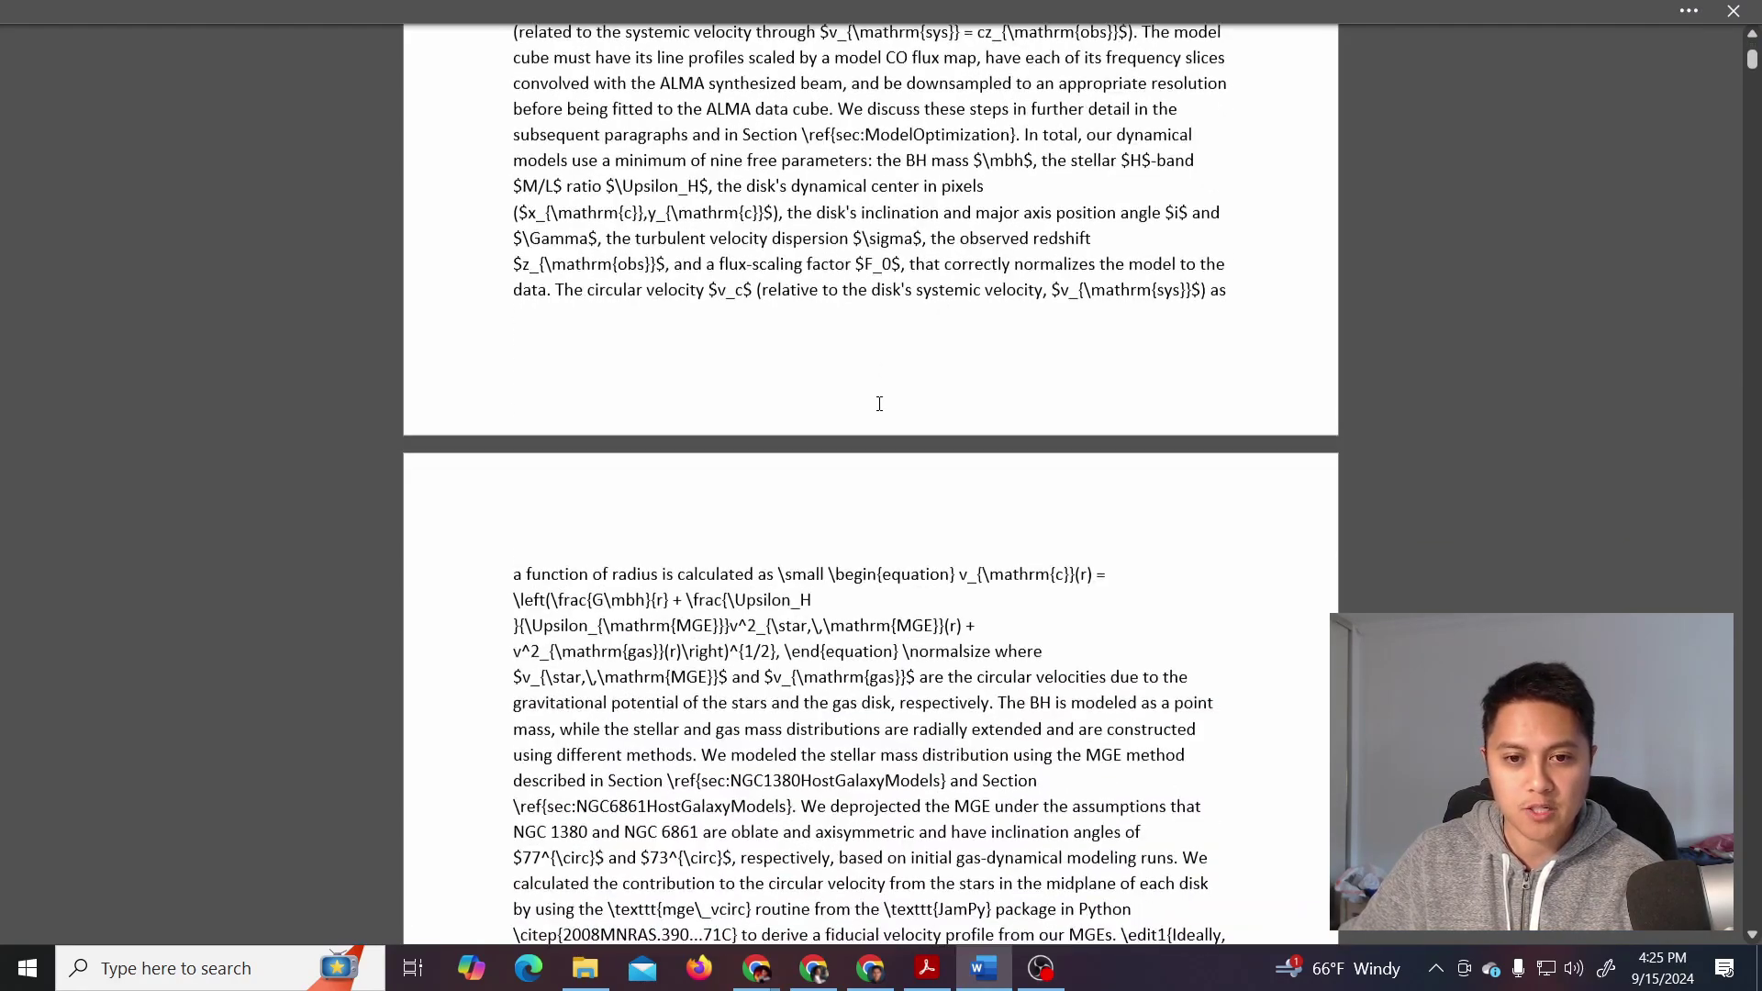
{"action": "scroll", "coordinate": [863, 420], "scroll_direction": "up", "scroll_amount": 5}
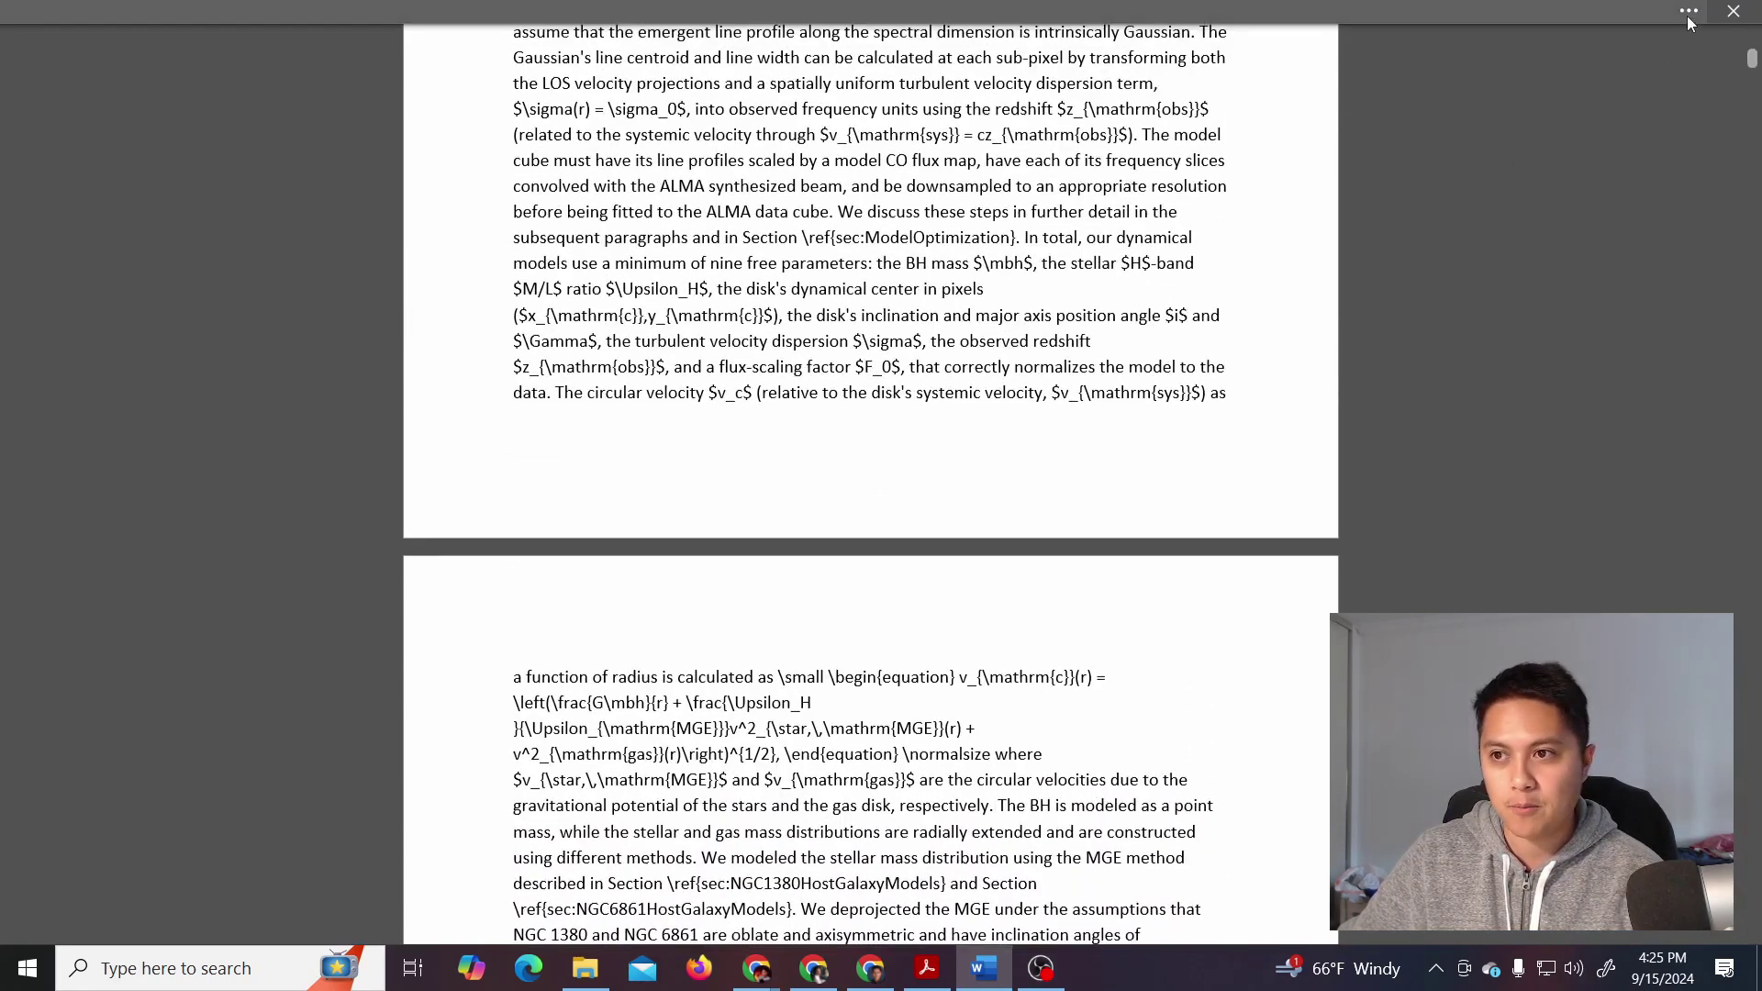
{"action": "mouse_move", "coordinate": [1597, 145]}
{"action": "left_click", "coordinate": [1618, 42]}
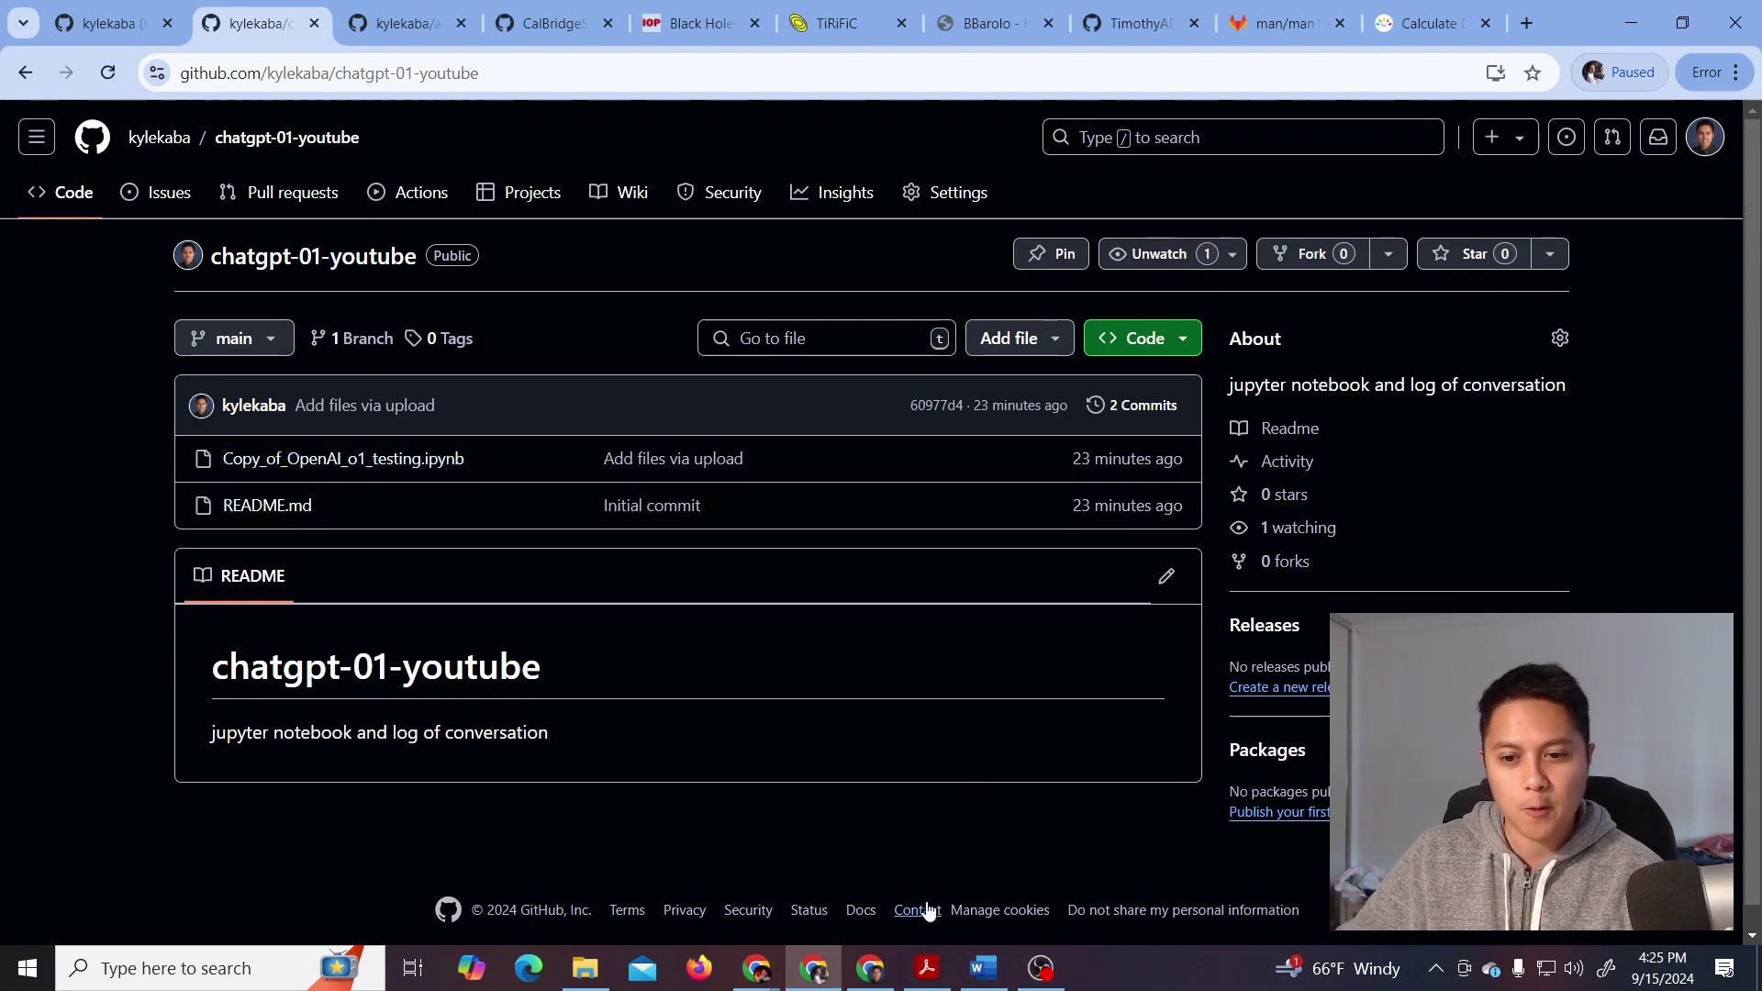
Bring the Word document back briefly, then minimize it again
{"action": "left_click", "coordinate": [974, 970]}
{"action": "left_click", "coordinate": [1654, 15]}
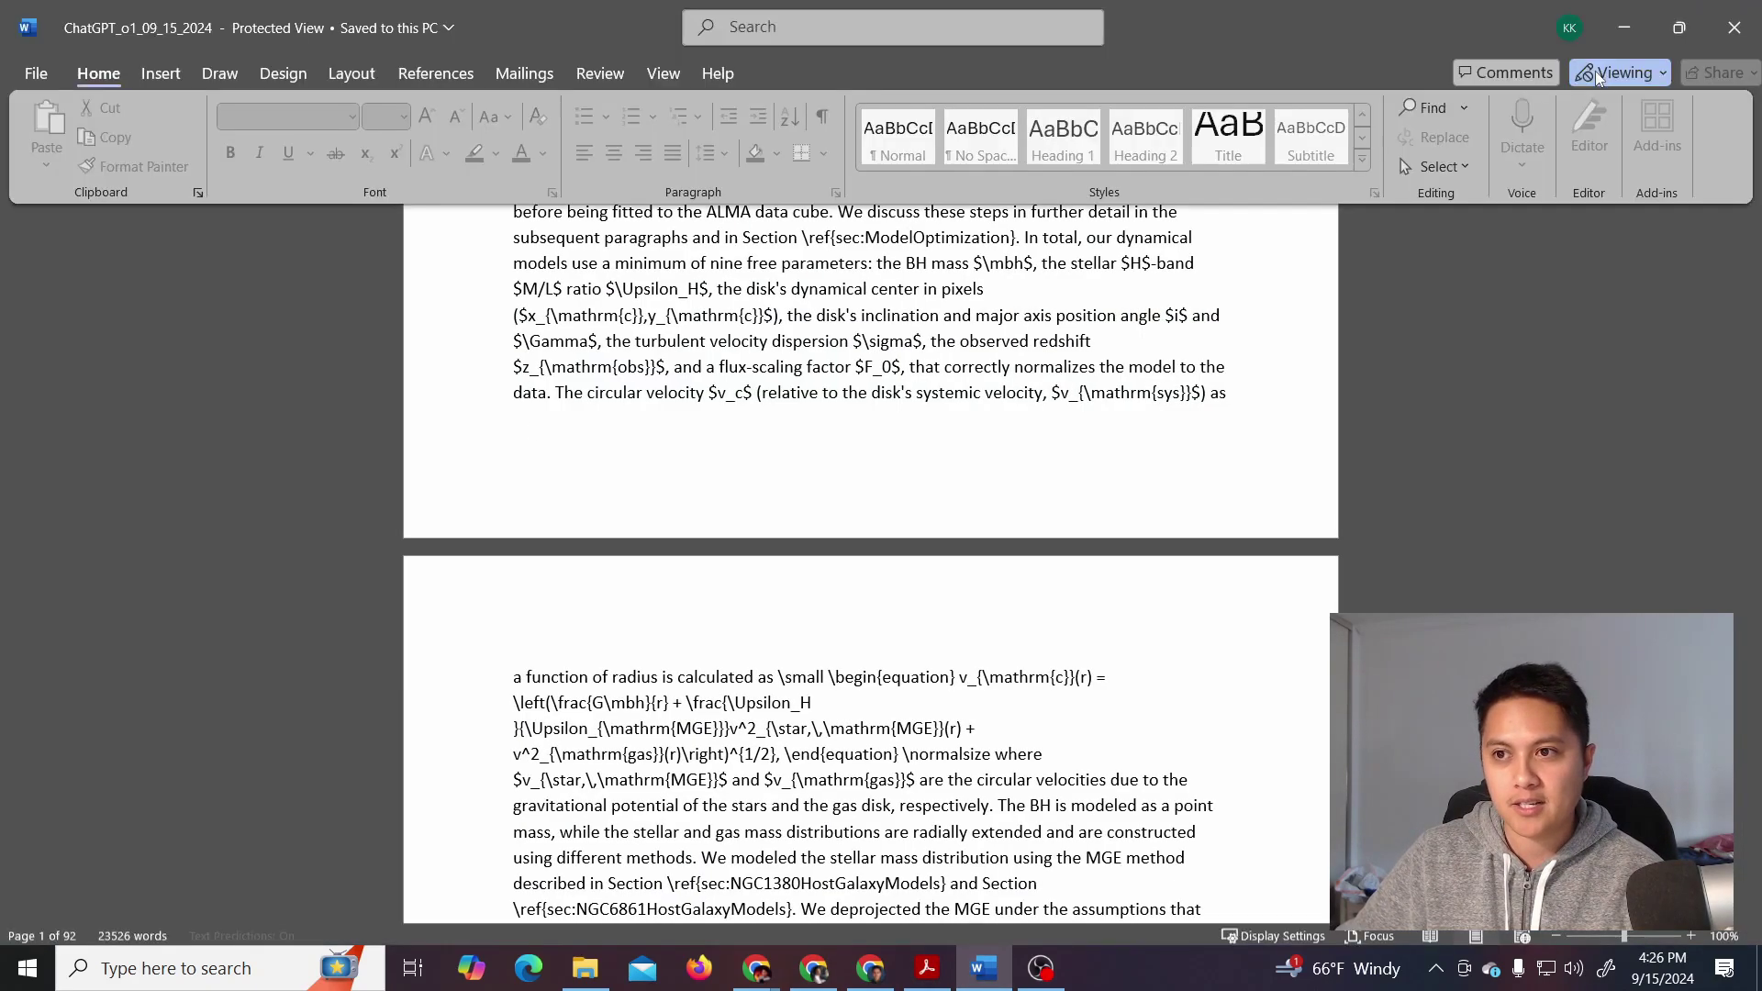
{"action": "left_click", "coordinate": [1621, 32]}
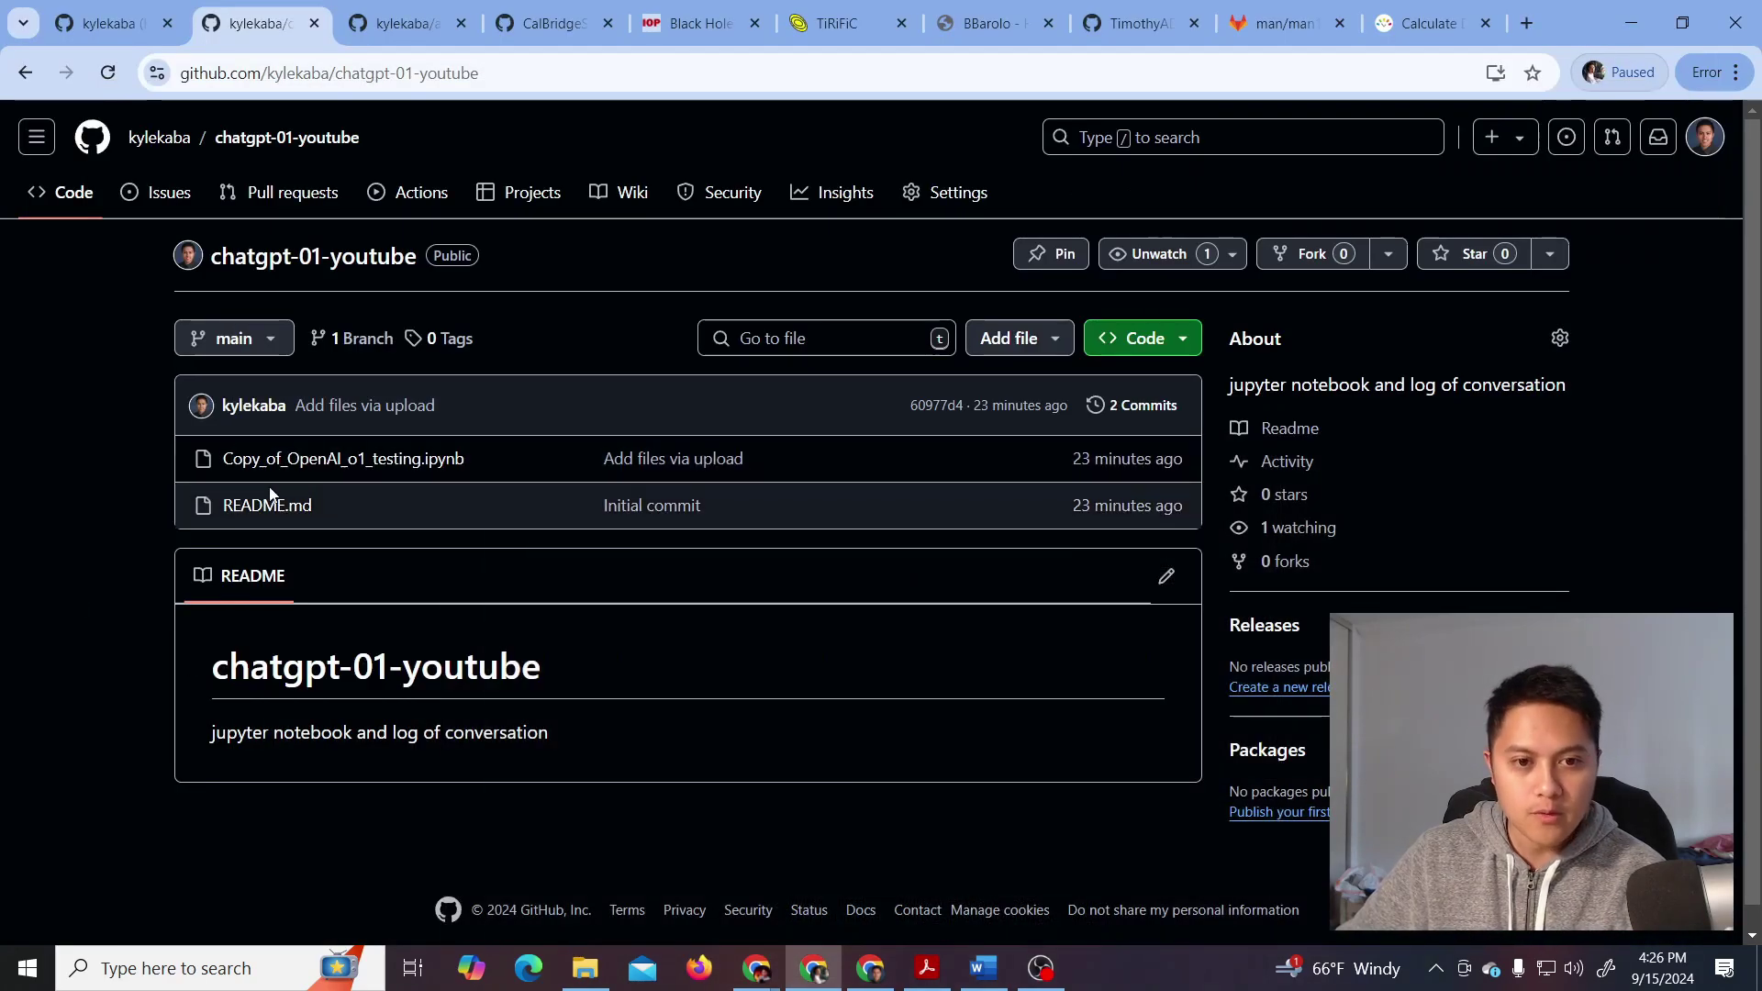
Review the Colab import and mge_vcirc model cells, then switch to the alma_dynamicalmodeling repository
{"action": "left_click", "coordinate": [1631, 27]}
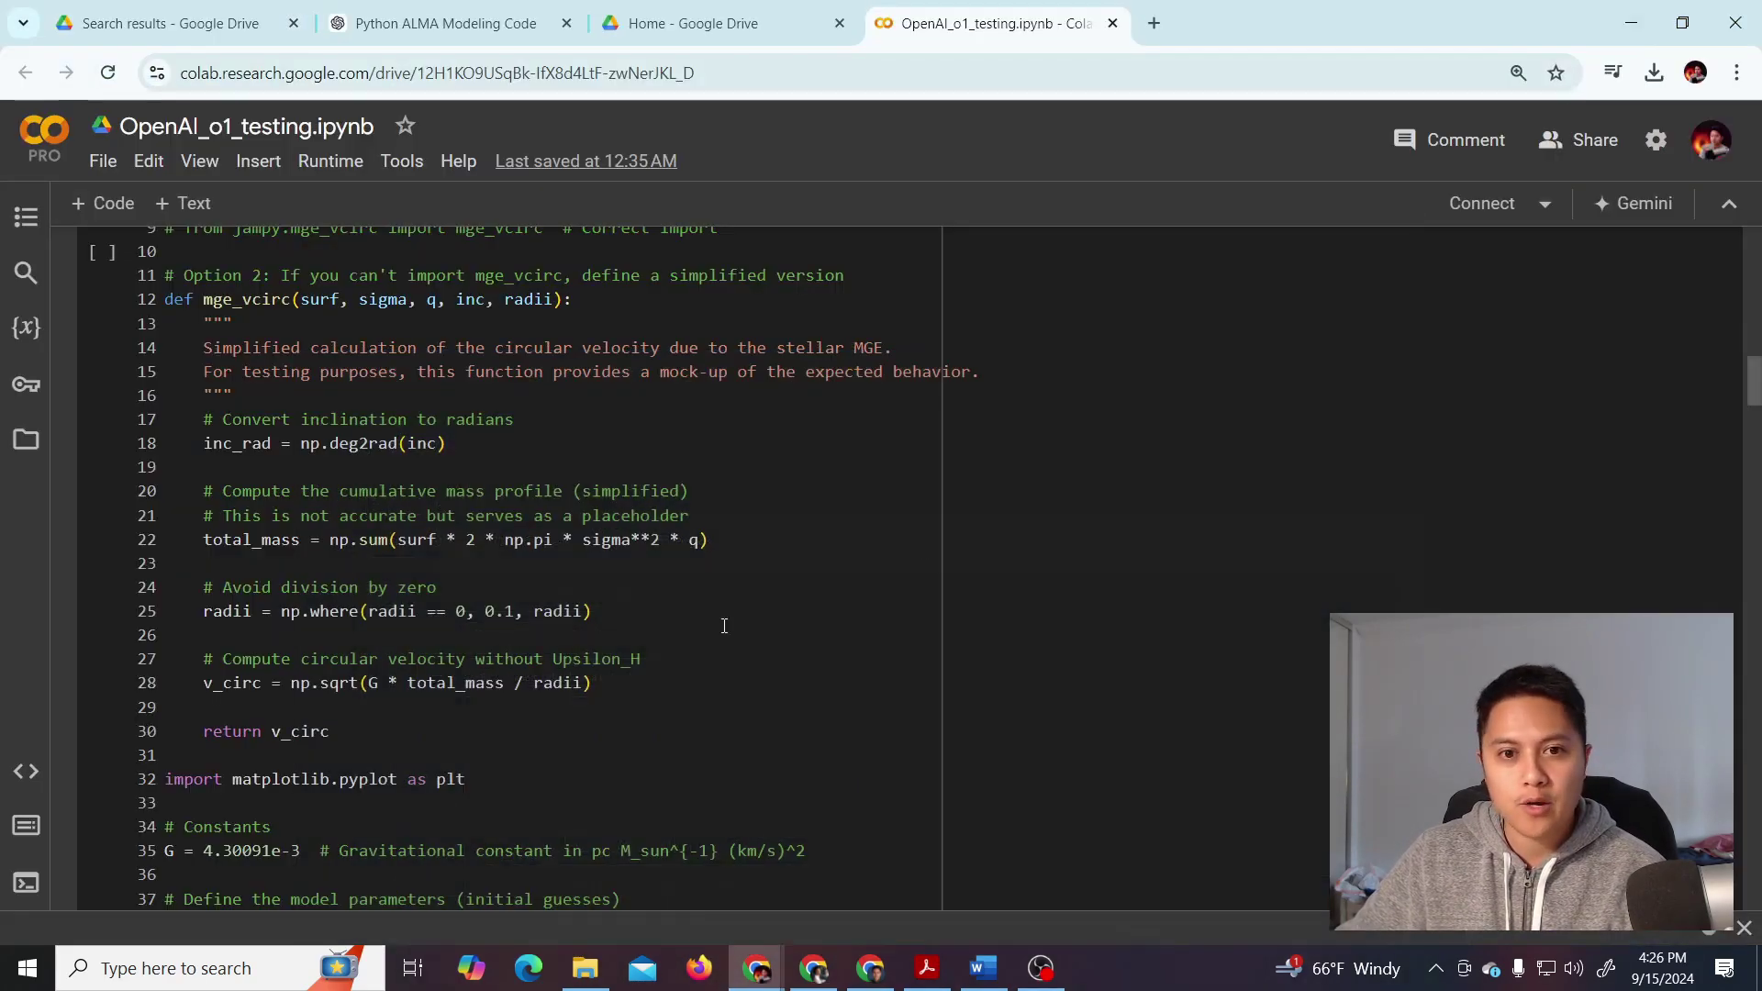
{"action": "scroll", "coordinate": [476, 586], "scroll_direction": "down", "scroll_amount": 1}
{"action": "scroll", "coordinate": [476, 586], "scroll_direction": "up", "scroll_amount": 2}
{"action": "scroll", "coordinate": [476, 586], "scroll_direction": "up", "scroll_amount": 4}
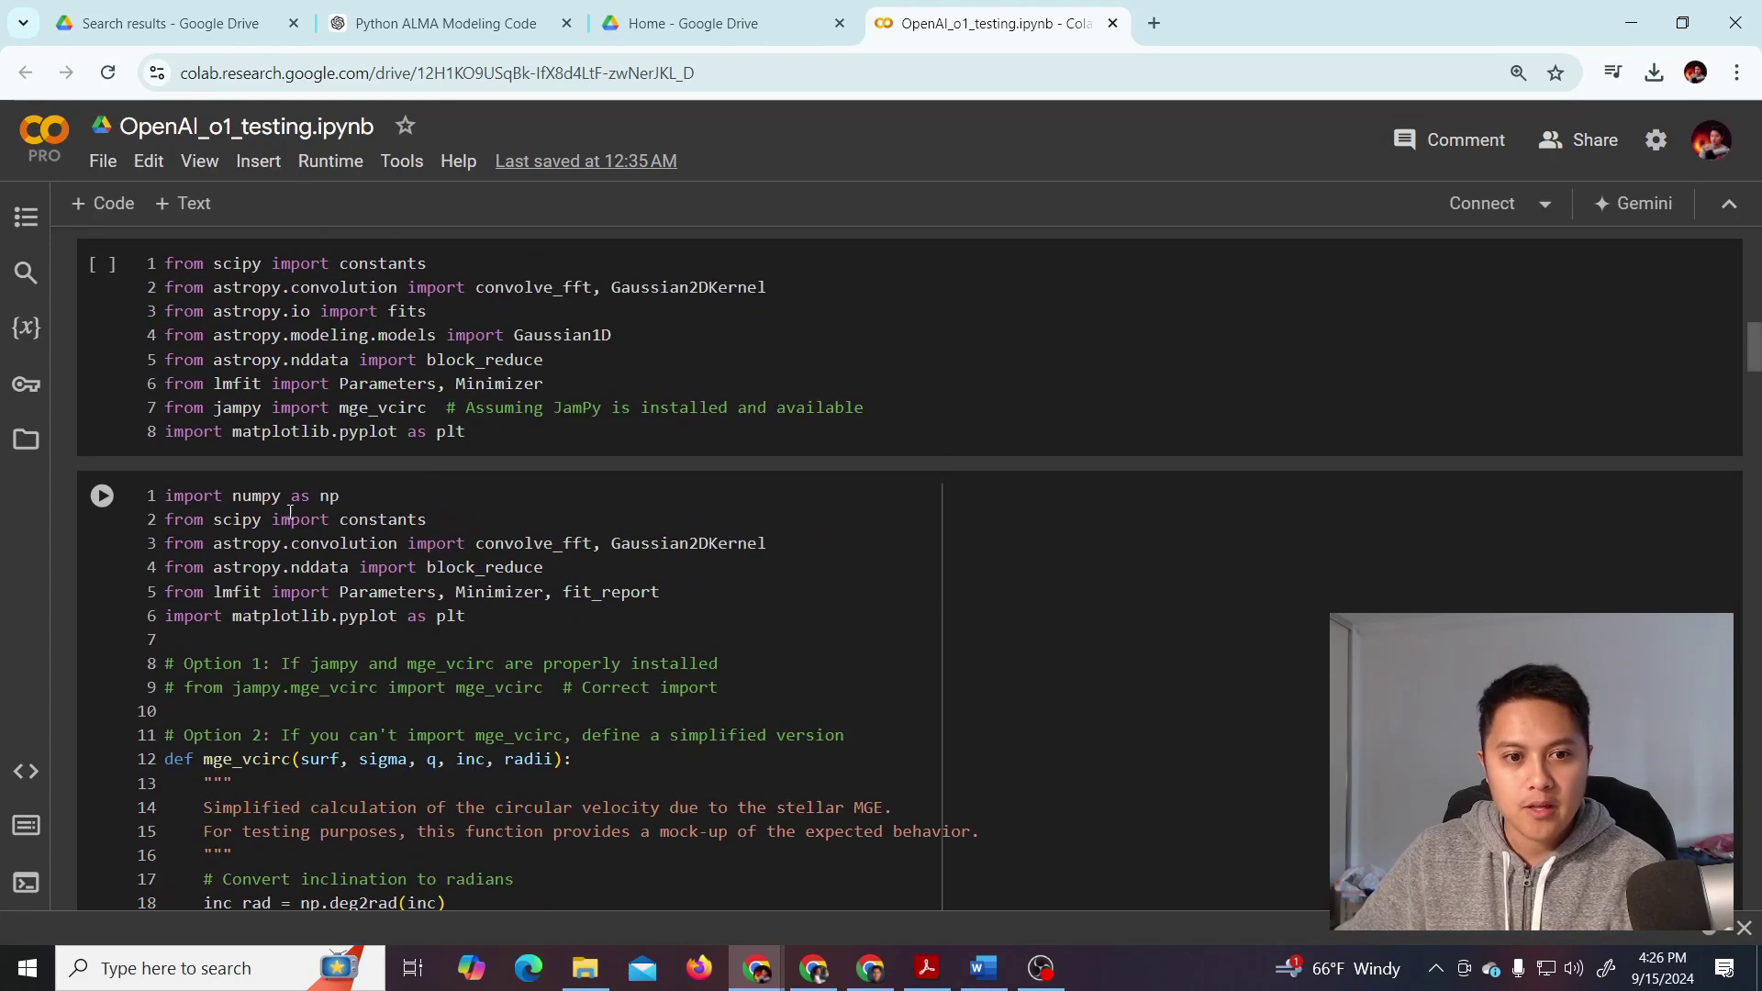
{"action": "left_click_drag", "start_coordinate": [224, 490], "coordinate": [551, 569]}
{"action": "scroll", "coordinate": [509, 641], "scroll_direction": "down", "scroll_amount": 15}
{"action": "scroll", "coordinate": [484, 531], "scroll_direction": "down", "scroll_amount": 16}
{"action": "scroll", "coordinate": [591, 612], "scroll_direction": "down", "scroll_amount": 4}
{"action": "left_click", "coordinate": [805, 972]}
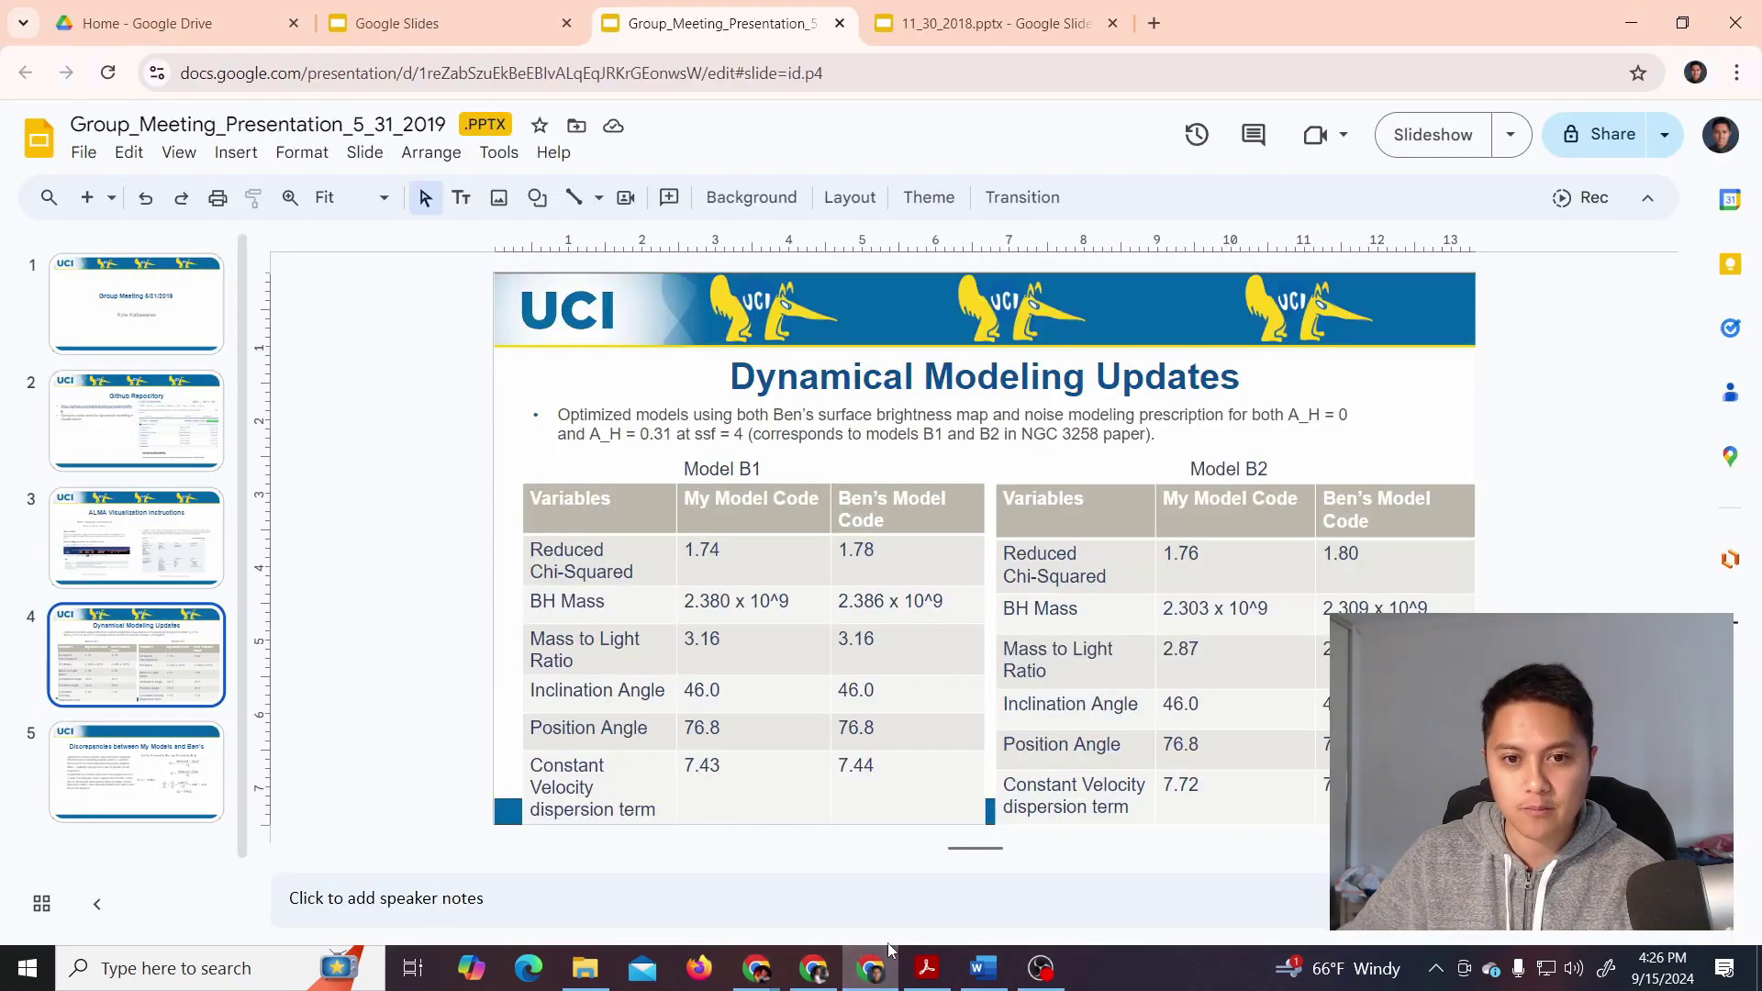
{"action": "left_click", "coordinate": [800, 978]}
Open dynamical.py in the alma_dynamicalmodeling repository and scroll through its source
{"action": "key", "text": "ctrl+Tab"}
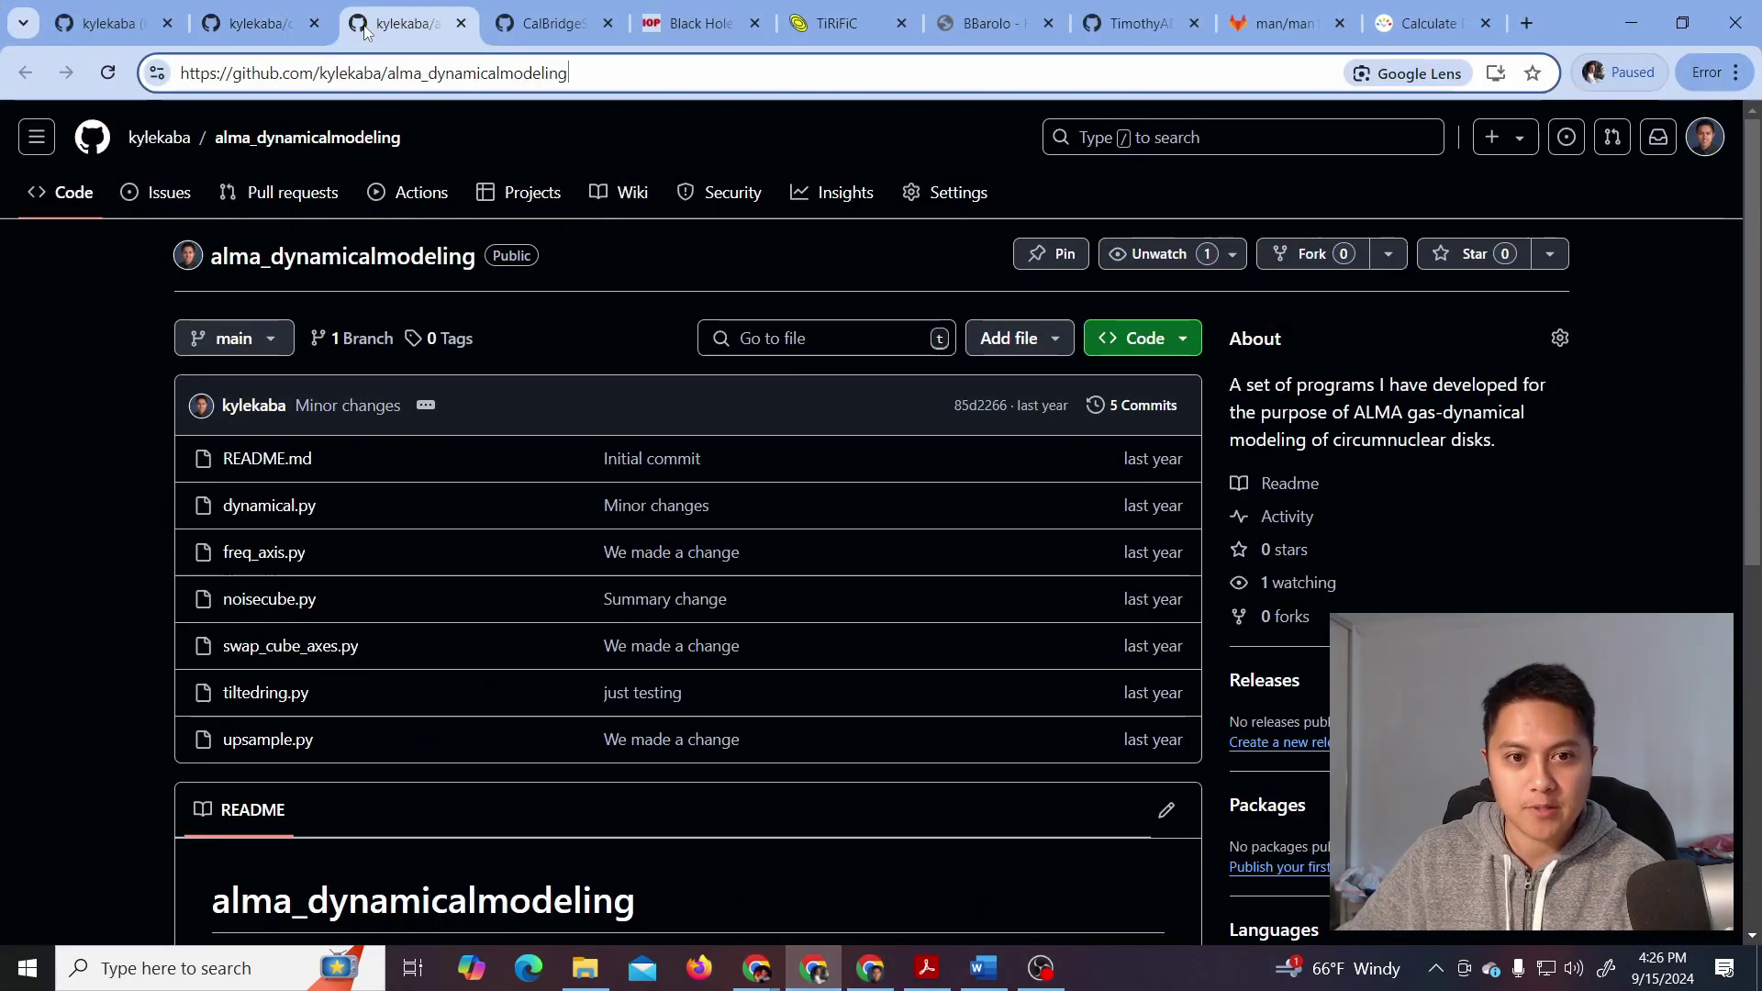
{"action": "left_click", "coordinate": [279, 506]}
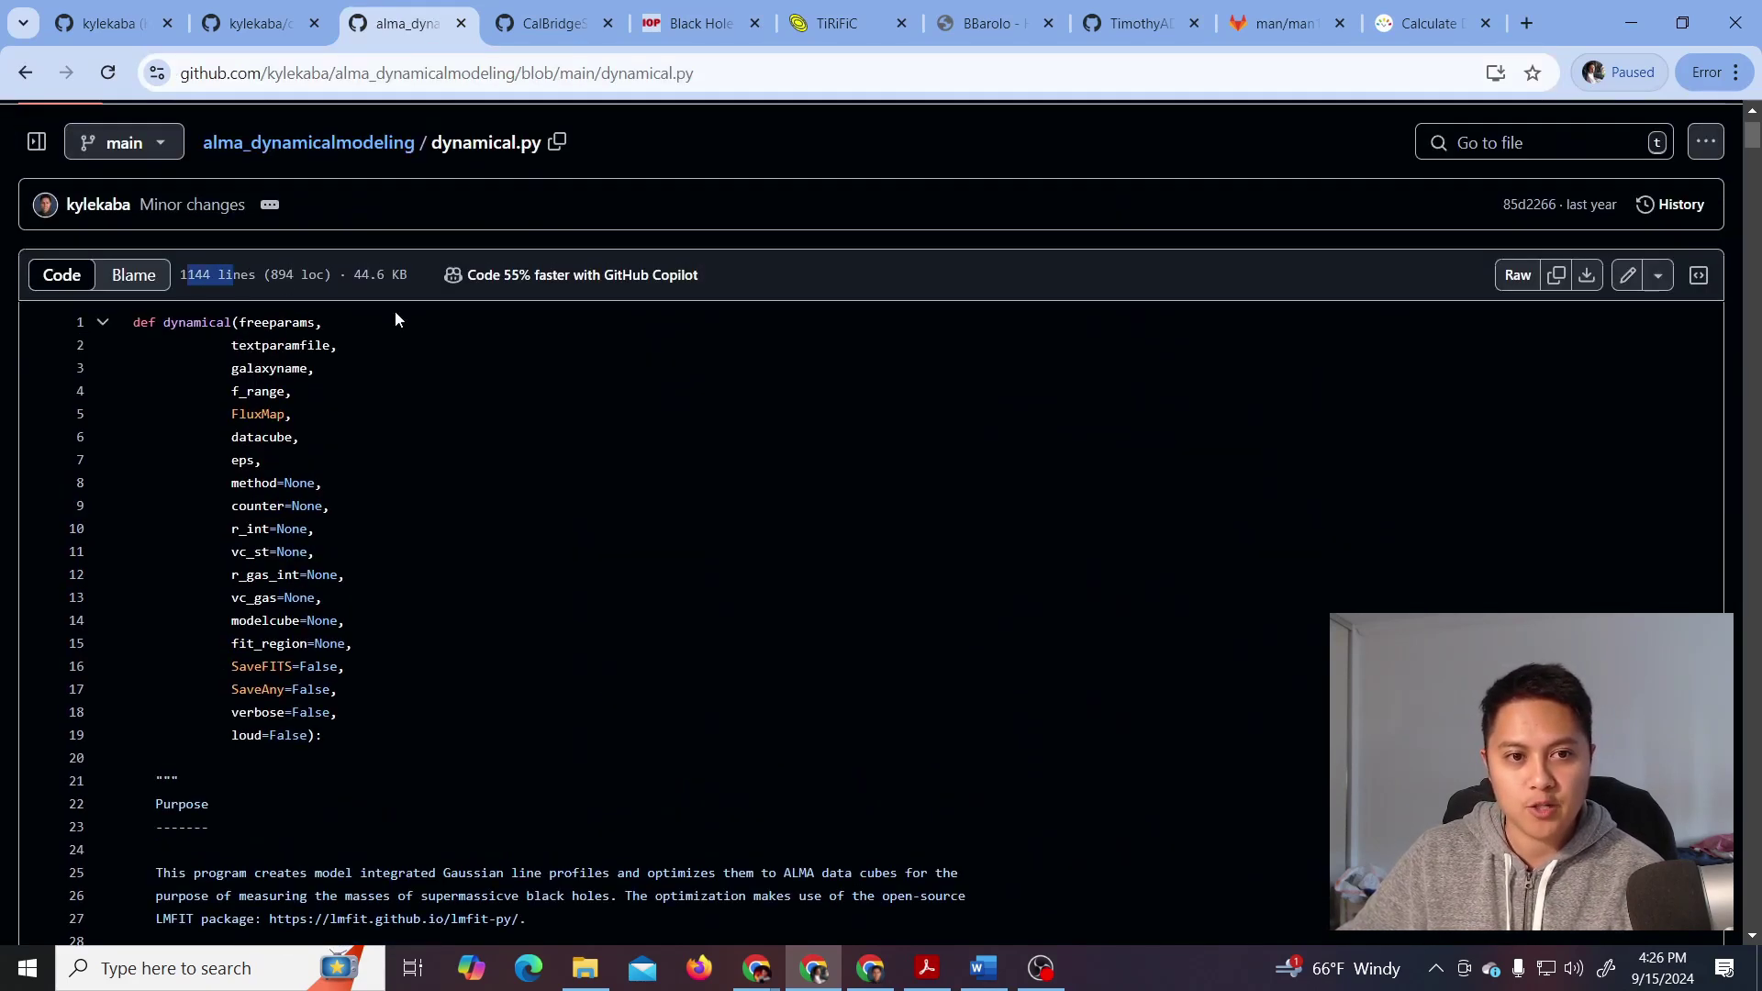
{"action": "scroll", "coordinate": [1223, 436], "scroll_direction": "down", "scroll_amount": 1}
{"action": "scroll", "coordinate": [1259, 450], "scroll_direction": "up", "scroll_amount": 1}
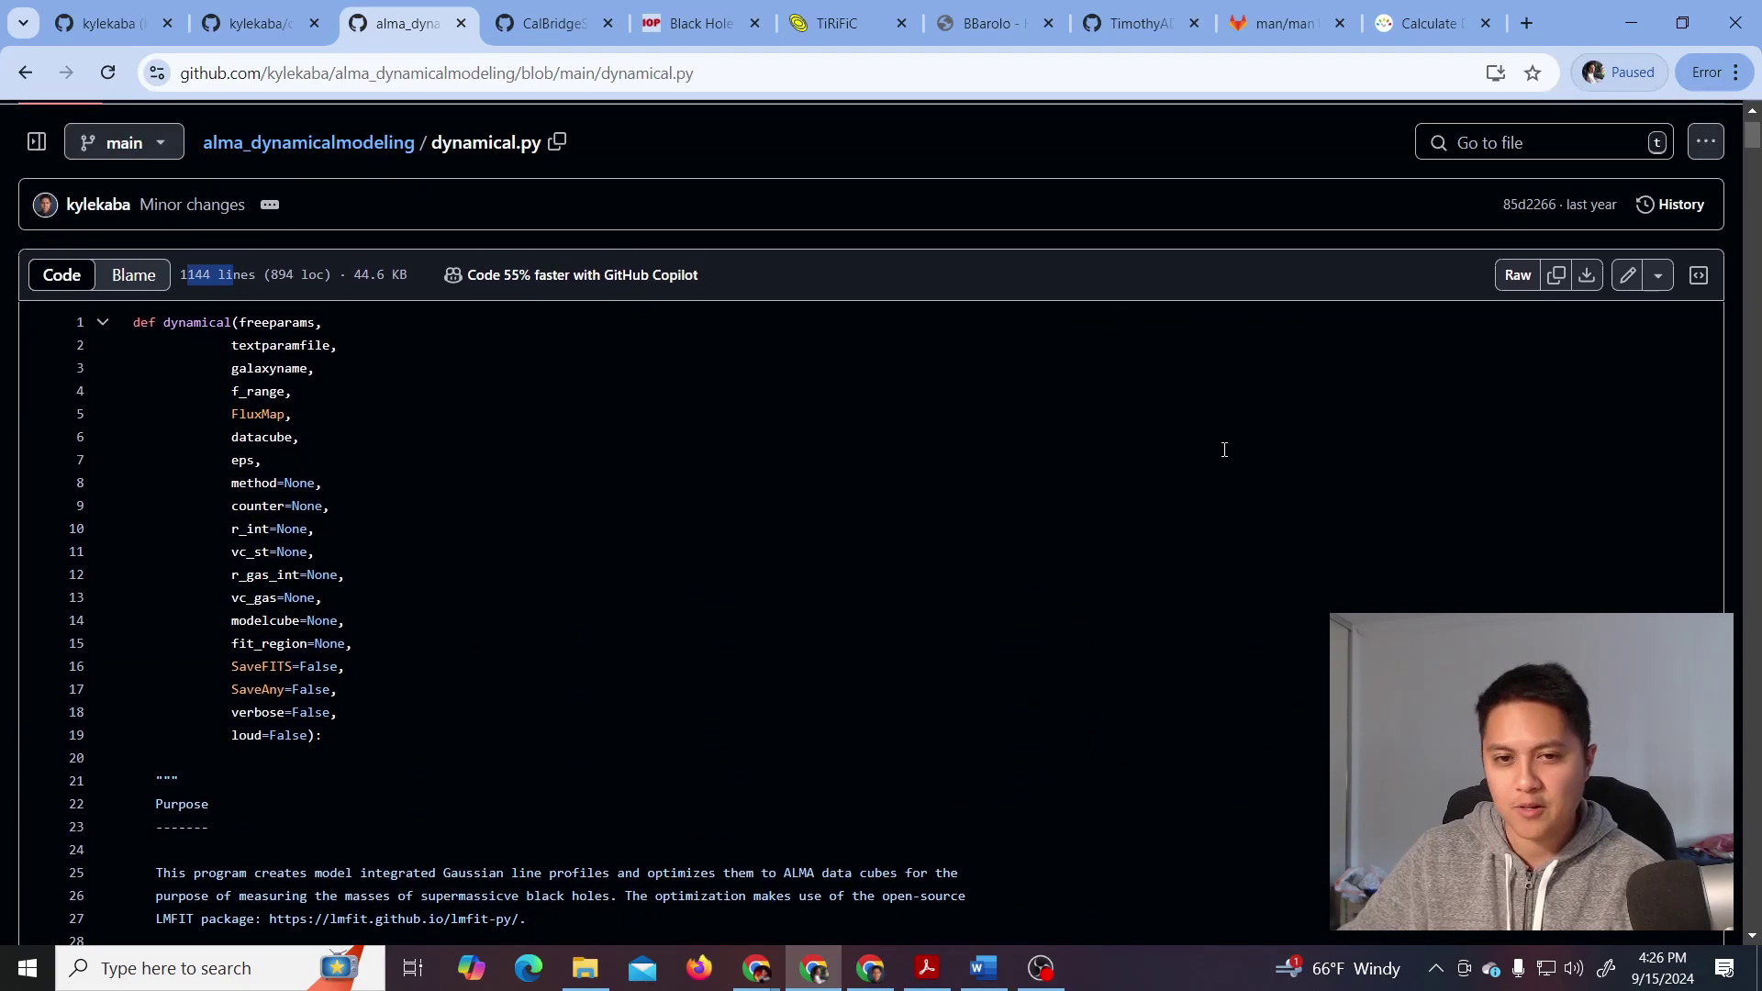
{"action": "scroll", "coordinate": [1223, 449], "scroll_direction": "down", "scroll_amount": 3}
{"action": "left_click_drag", "start_coordinate": [1747, 158], "coordinate": [1743, 635]}
{"action": "scroll", "coordinate": [612, 450], "scroll_direction": "down", "scroll_amount": 20}
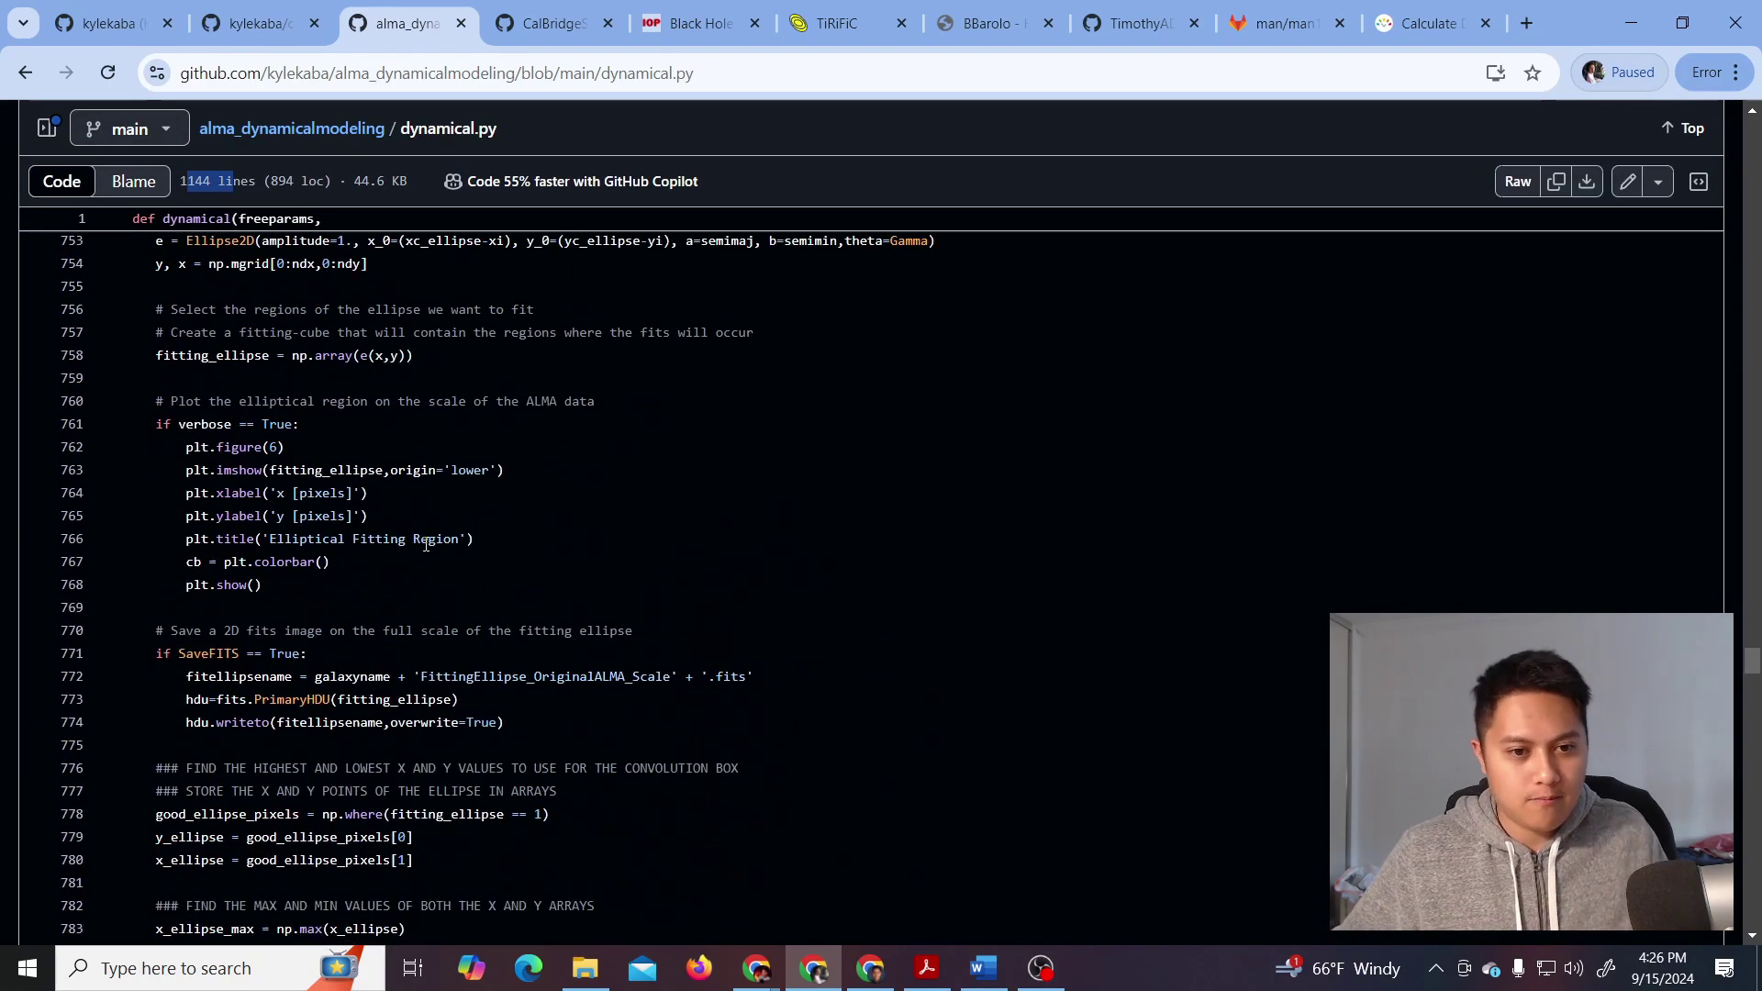
{"action": "scroll", "coordinate": [463, 522], "scroll_direction": "down", "scroll_amount": 5}
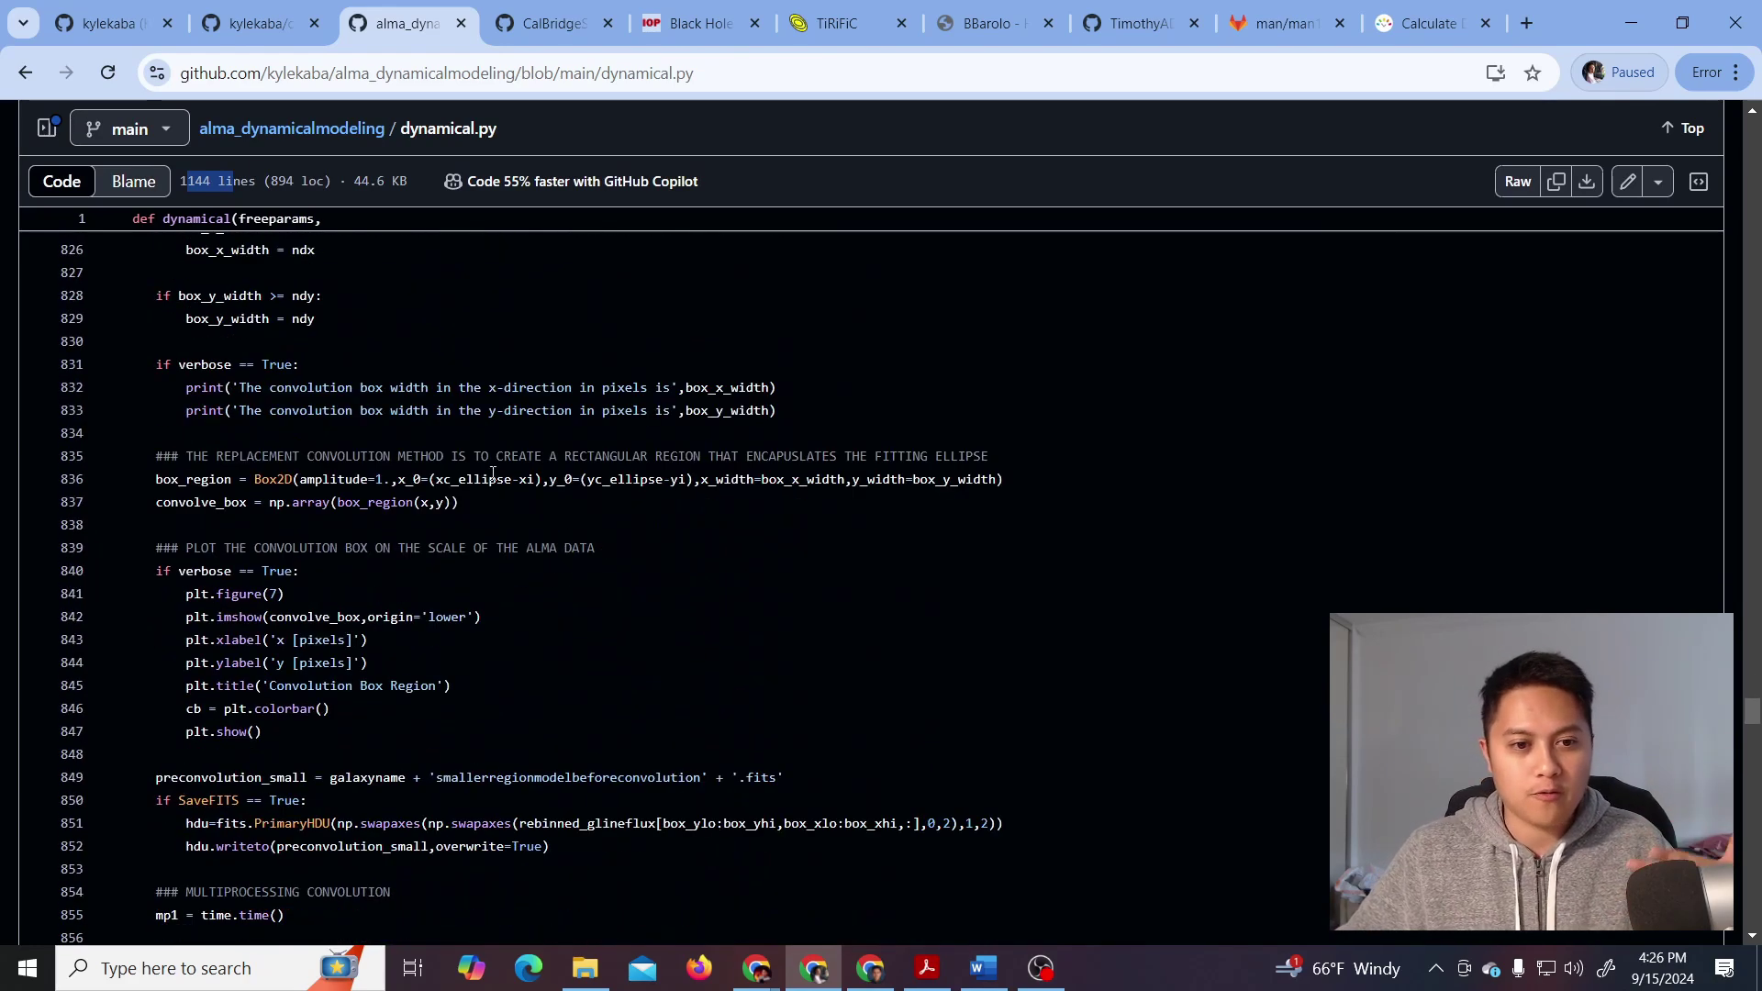
Look over the CalBridgeSummer2020Project tutorial notebook's modeling code again
{"action": "left_click", "coordinate": [257, 23]}
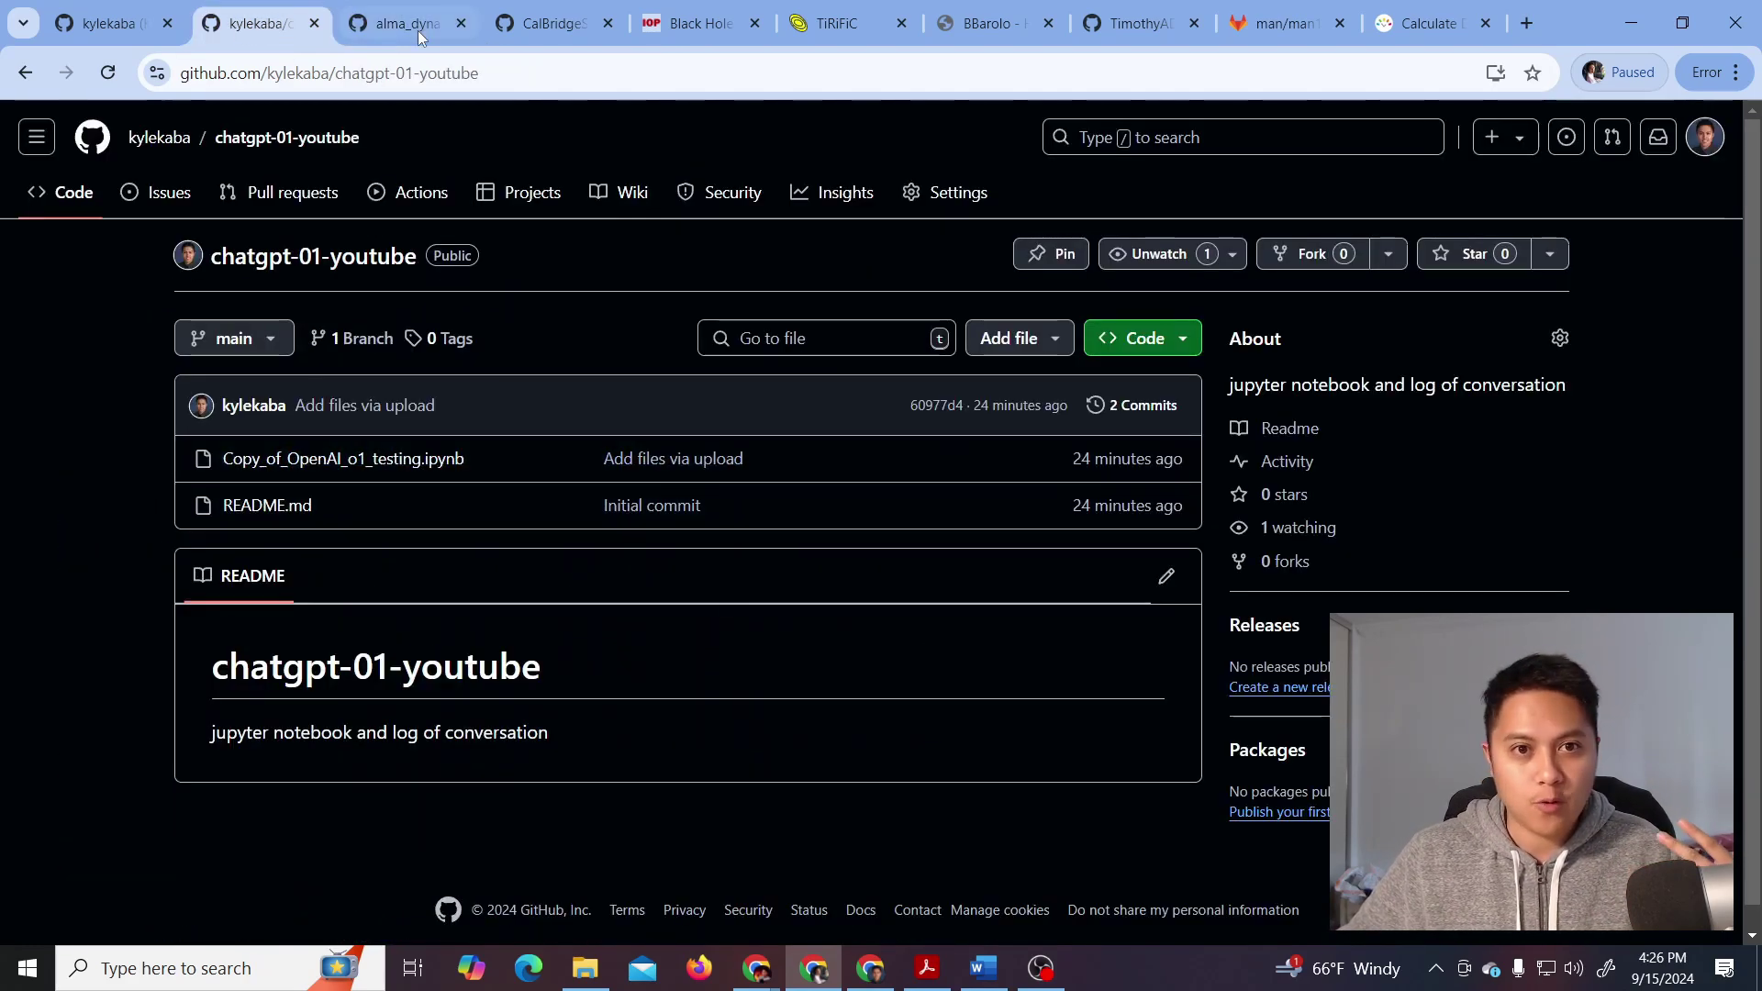
{"action": "left_click", "coordinate": [551, 23]}
{"action": "scroll", "coordinate": [917, 564], "scroll_direction": "up", "scroll_amount": 20}
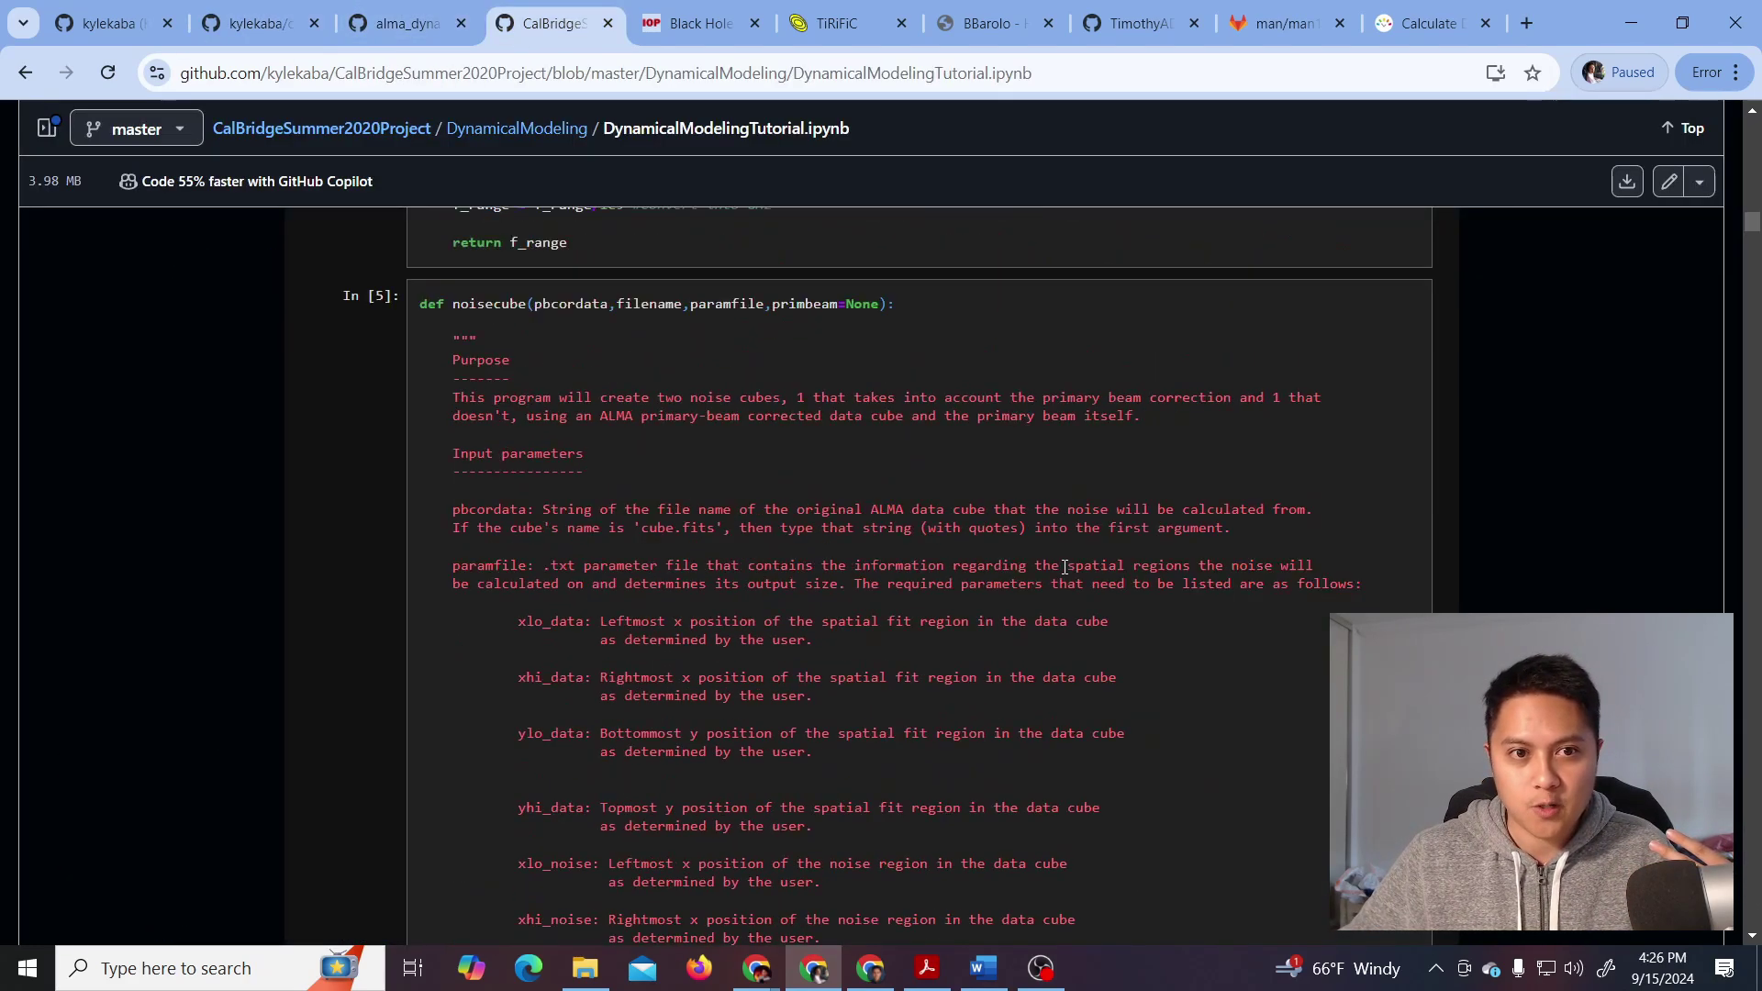
{"action": "scroll", "coordinate": [1372, 566], "scroll_direction": "up", "scroll_amount": 5}
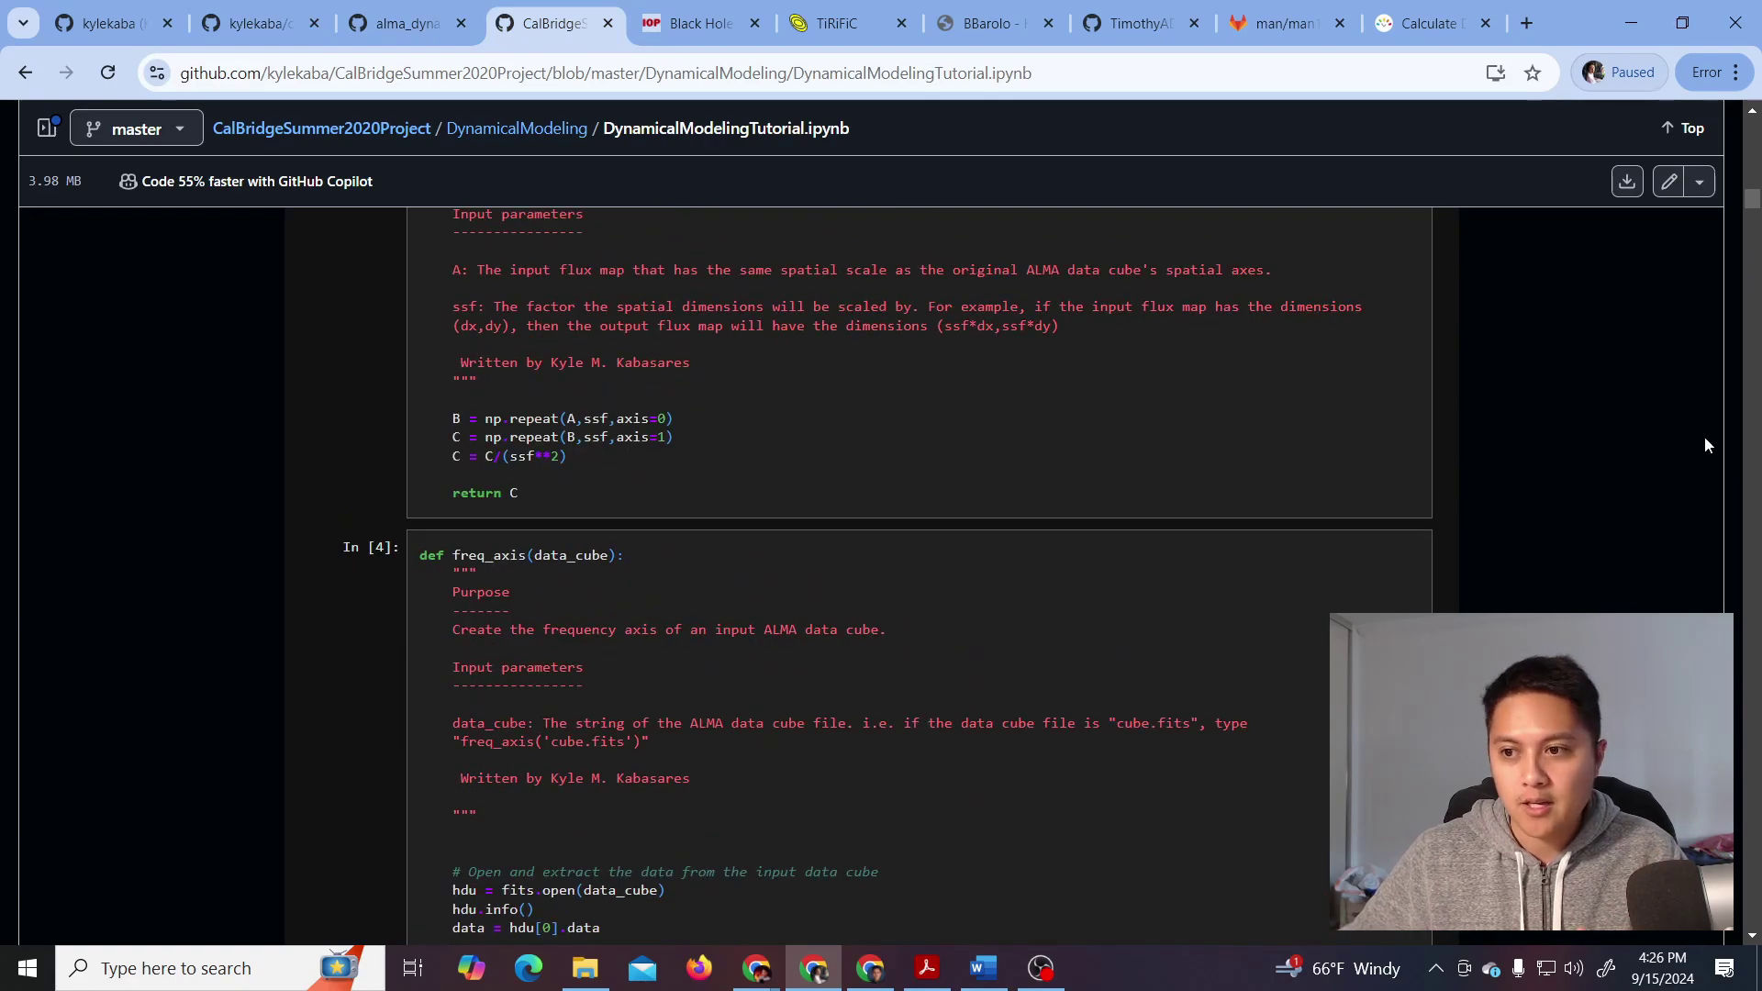
{"action": "left_click_drag", "start_coordinate": [1751, 229], "coordinate": [1672, 430]}
{"action": "scroll", "coordinate": [1672, 431], "scroll_direction": "down", "scroll_amount": 5}
Recheck dynamical.py, then return to the notebook's enclosed-mass to circular-velocity code
{"action": "left_click", "coordinate": [404, 23]}
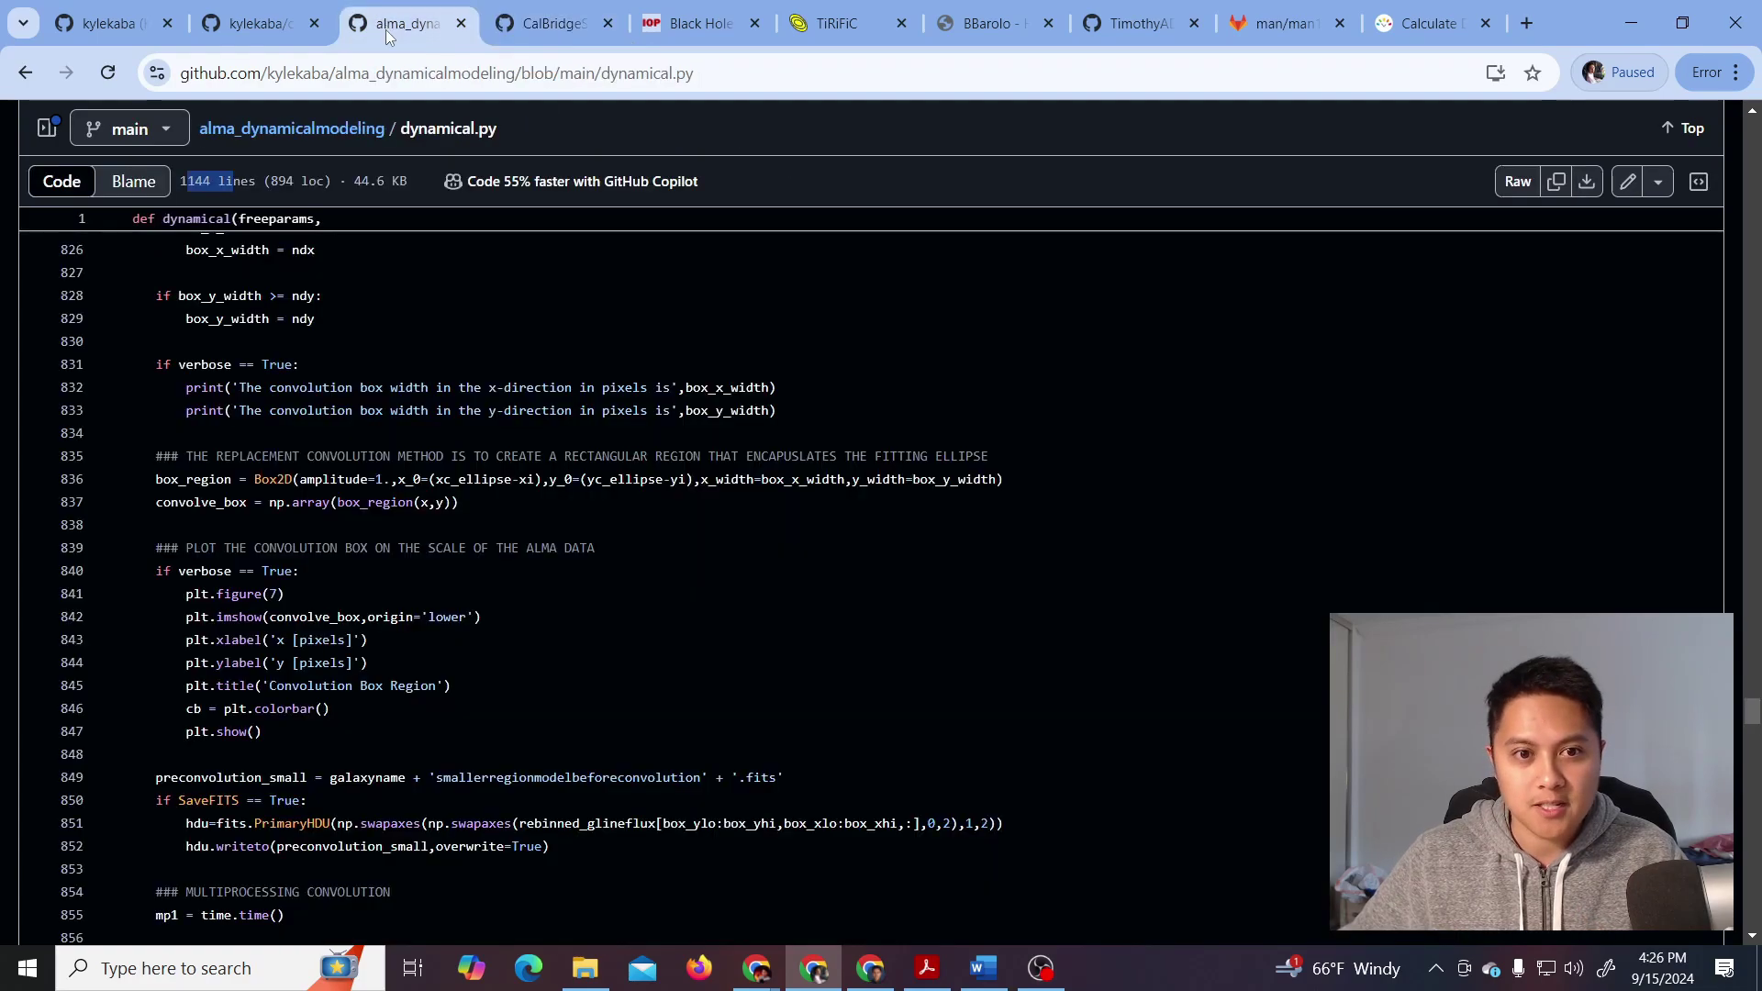
{"action": "scroll", "coordinate": [639, 537], "scroll_direction": "up", "scroll_amount": 5}
{"action": "scroll", "coordinate": [972, 535], "scroll_direction": "down", "scroll_amount": 15}
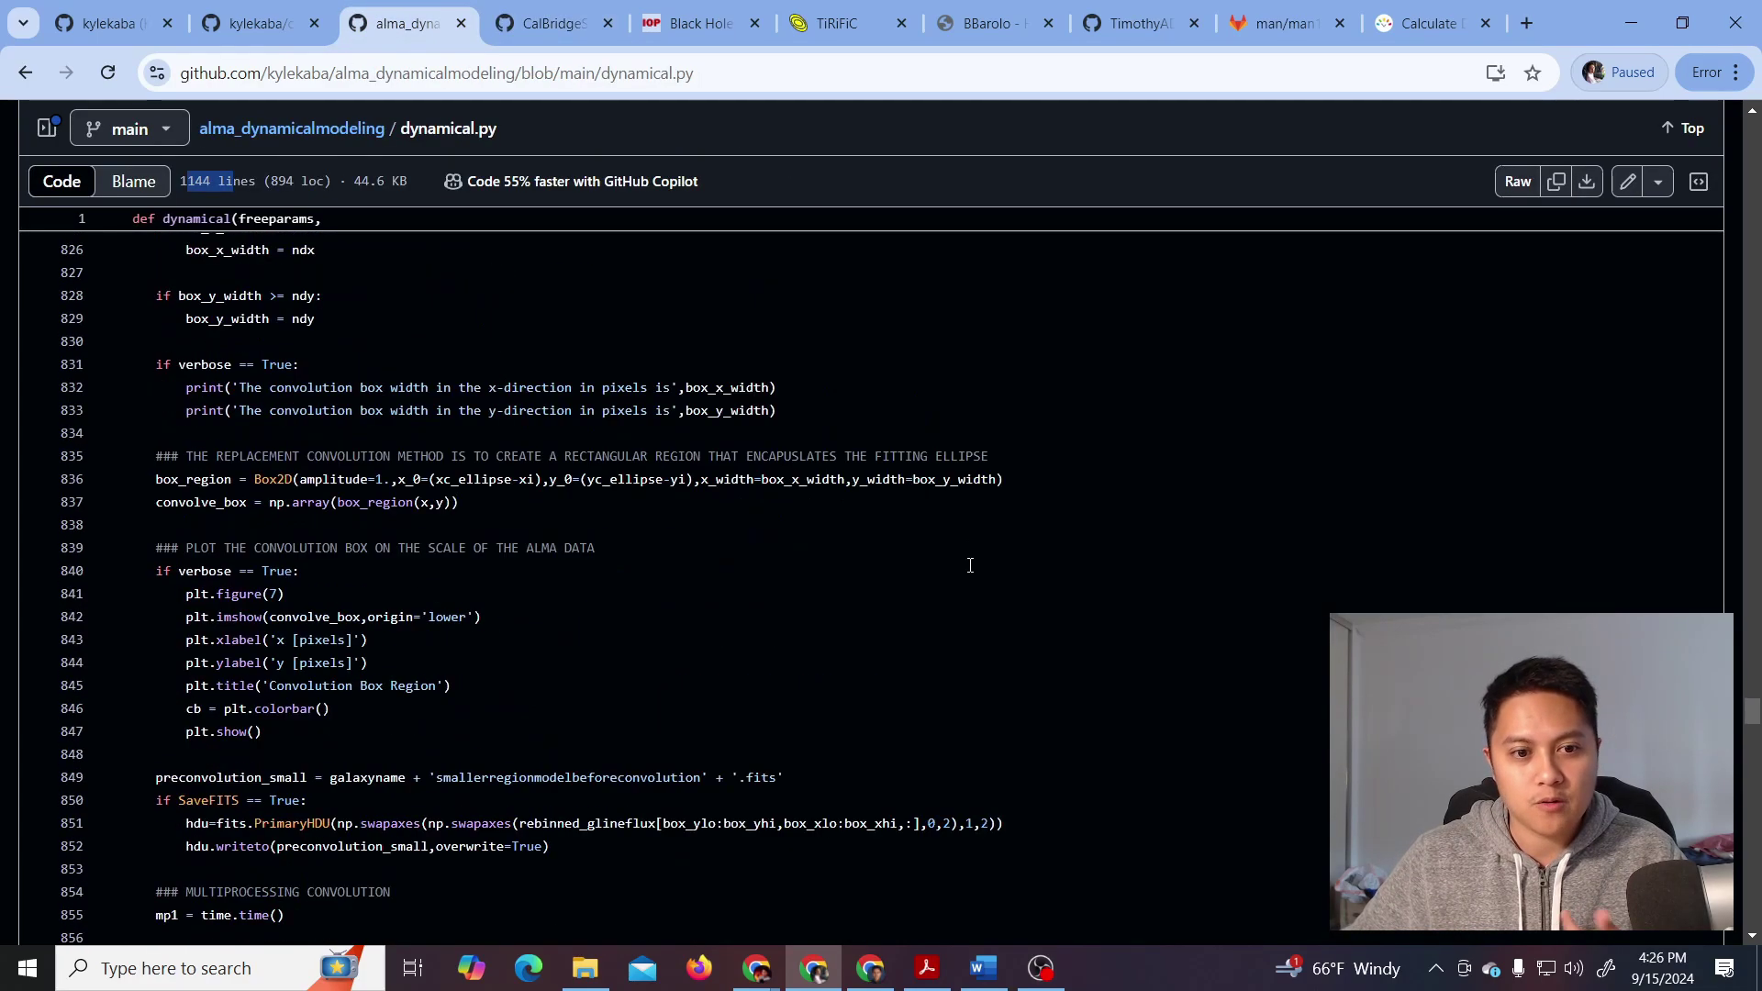
{"action": "scroll", "coordinate": [1033, 594], "scroll_direction": "down", "scroll_amount": 18}
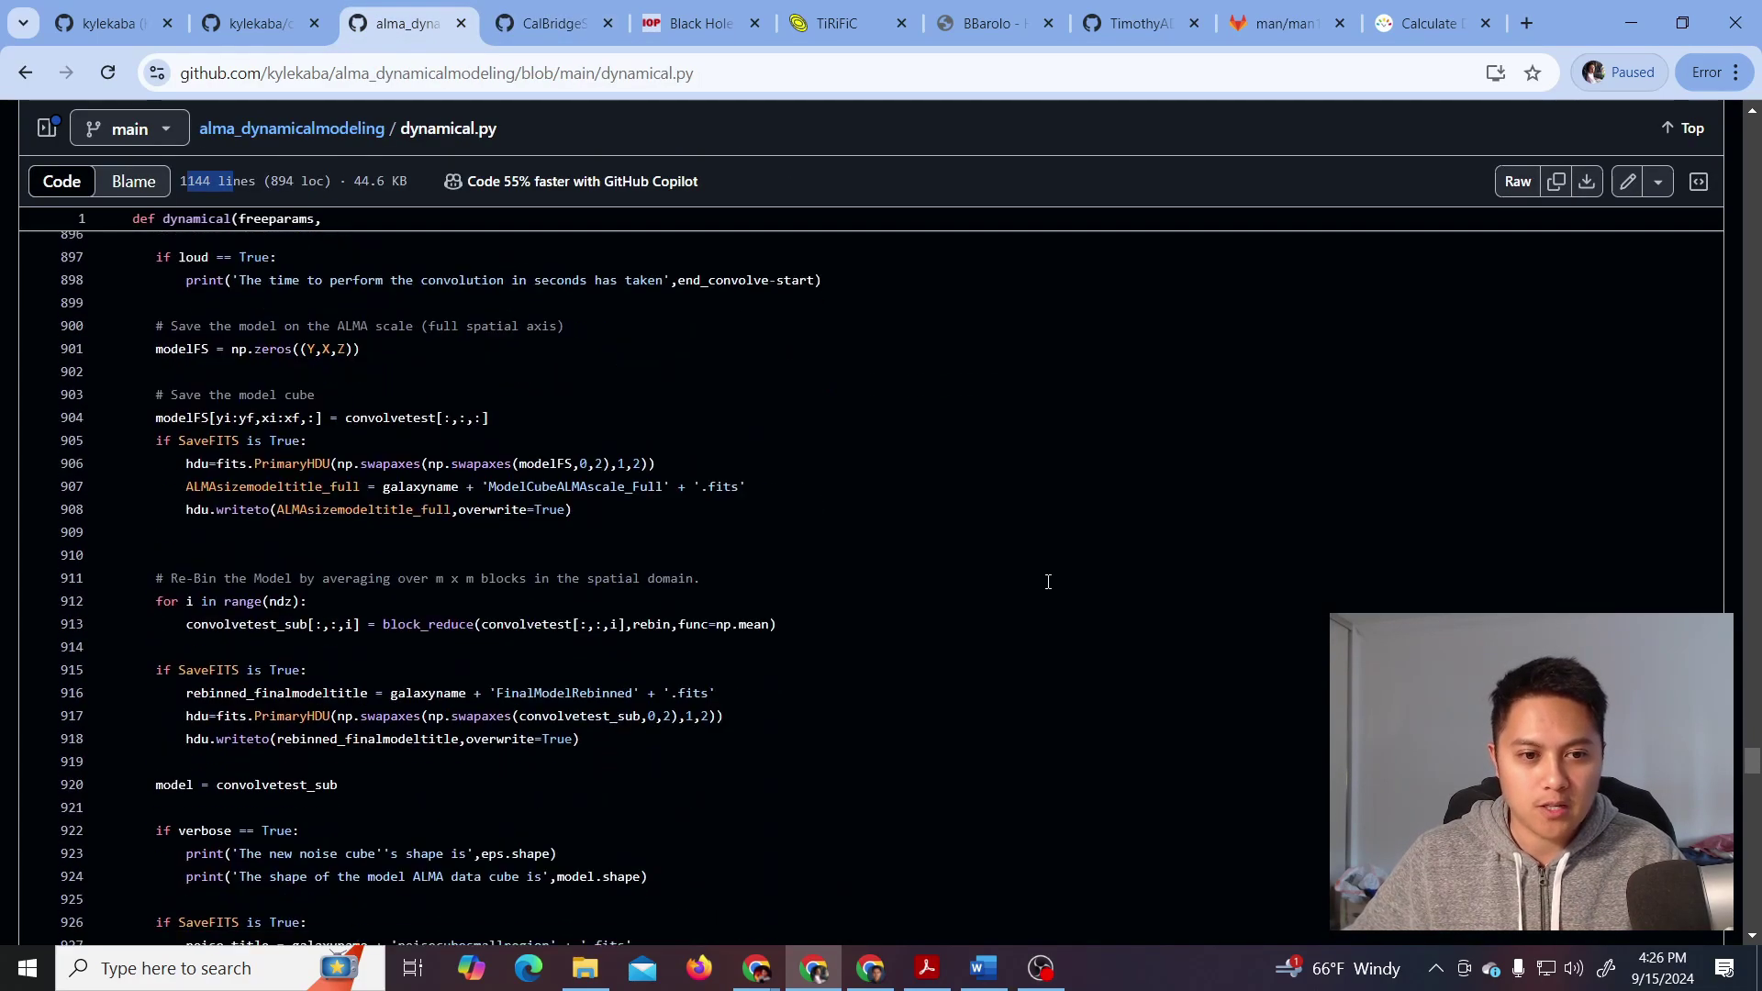
{"action": "scroll", "coordinate": [1048, 582], "scroll_direction": "down", "scroll_amount": 17}
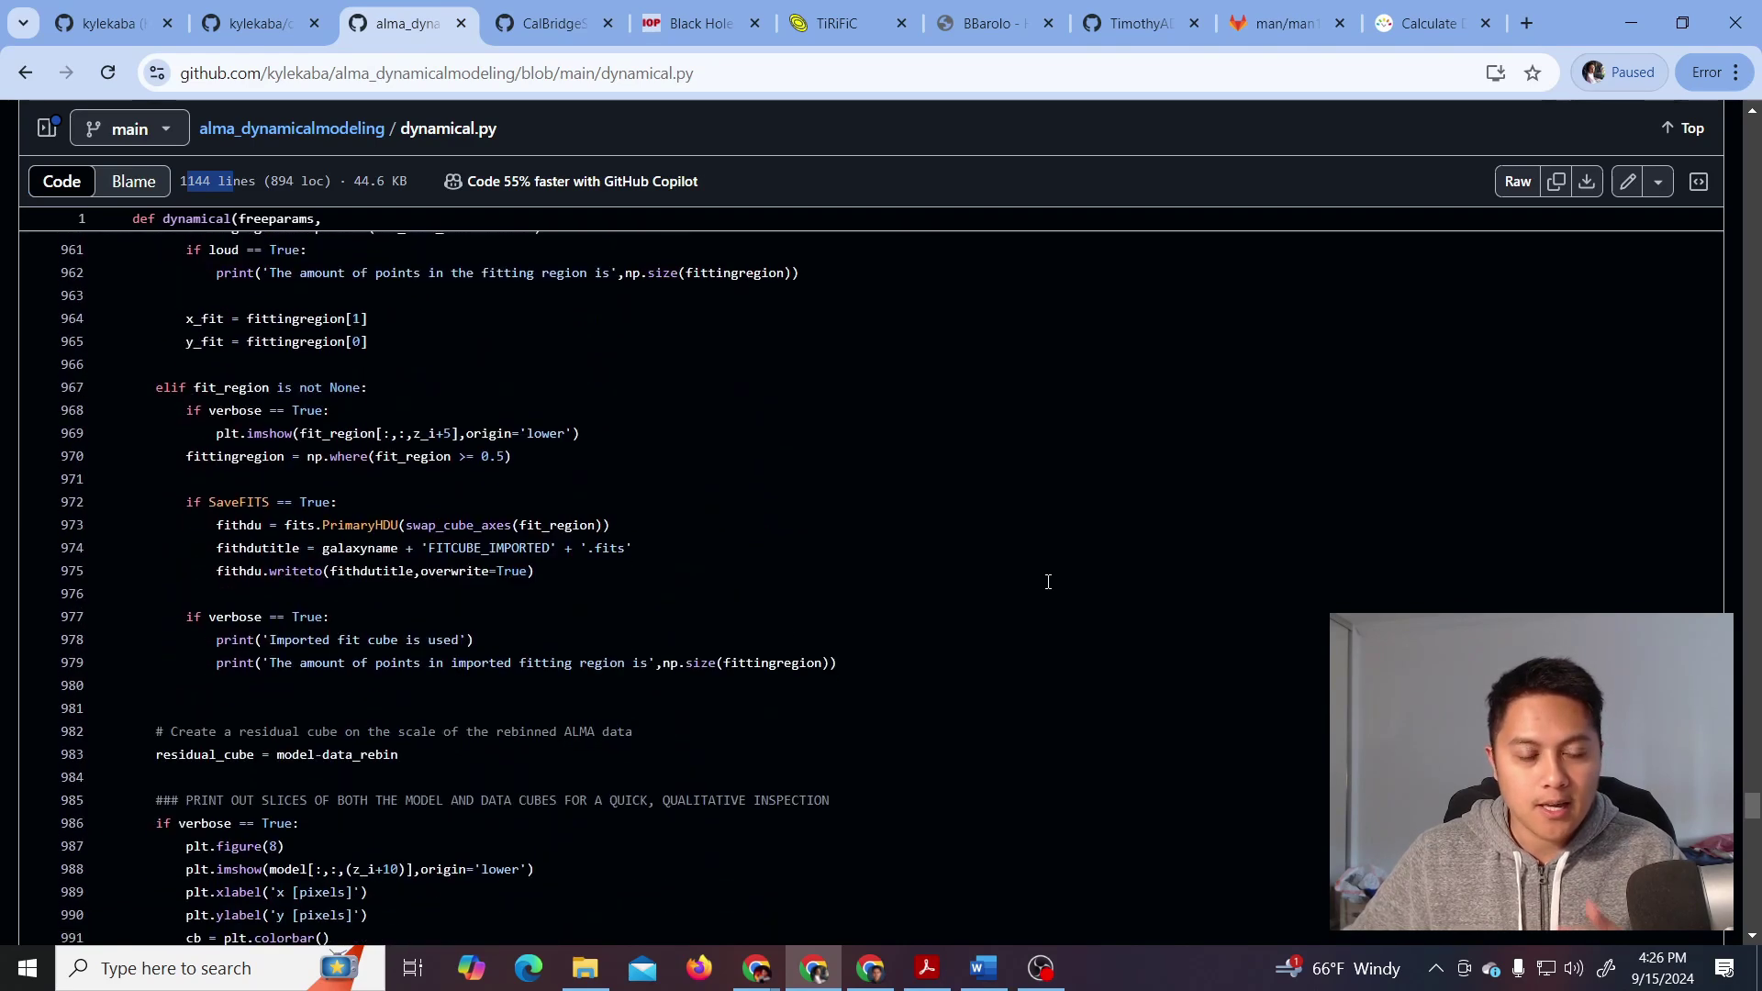
{"action": "scroll", "coordinate": [999, 575], "scroll_direction": "down", "scroll_amount": 3}
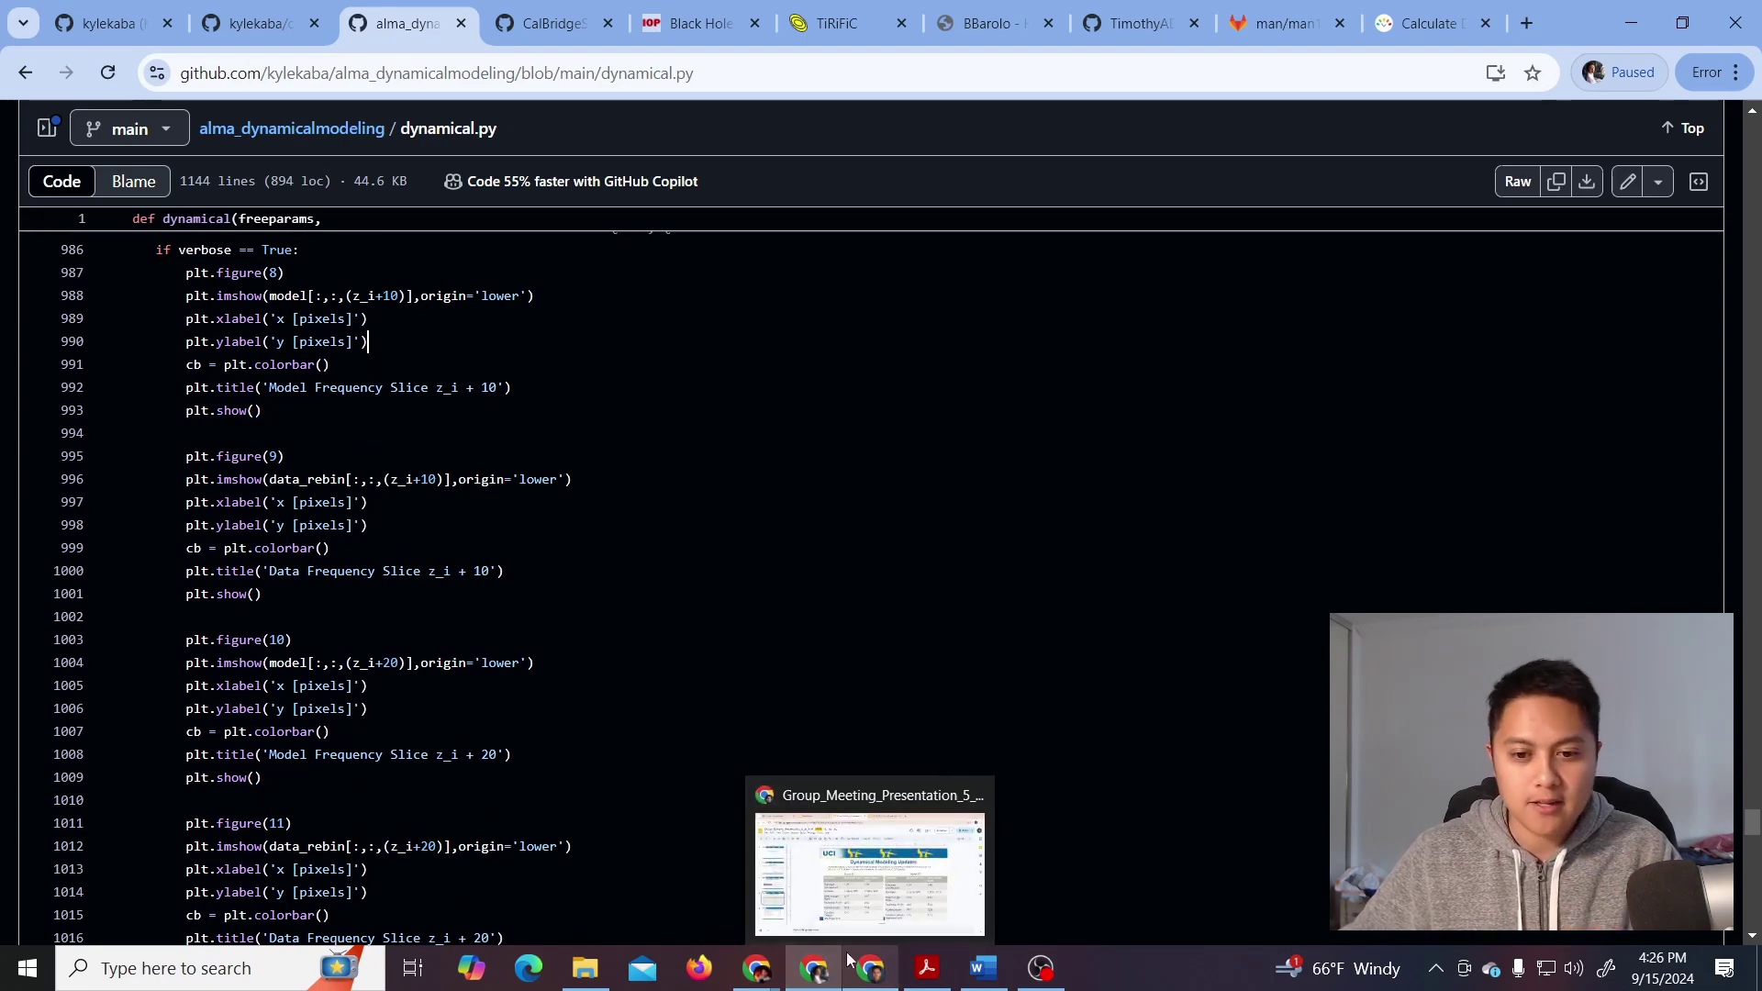
{"action": "mouse_move", "coordinate": [766, 968]}
{"action": "left_click", "coordinate": [523, 27]}
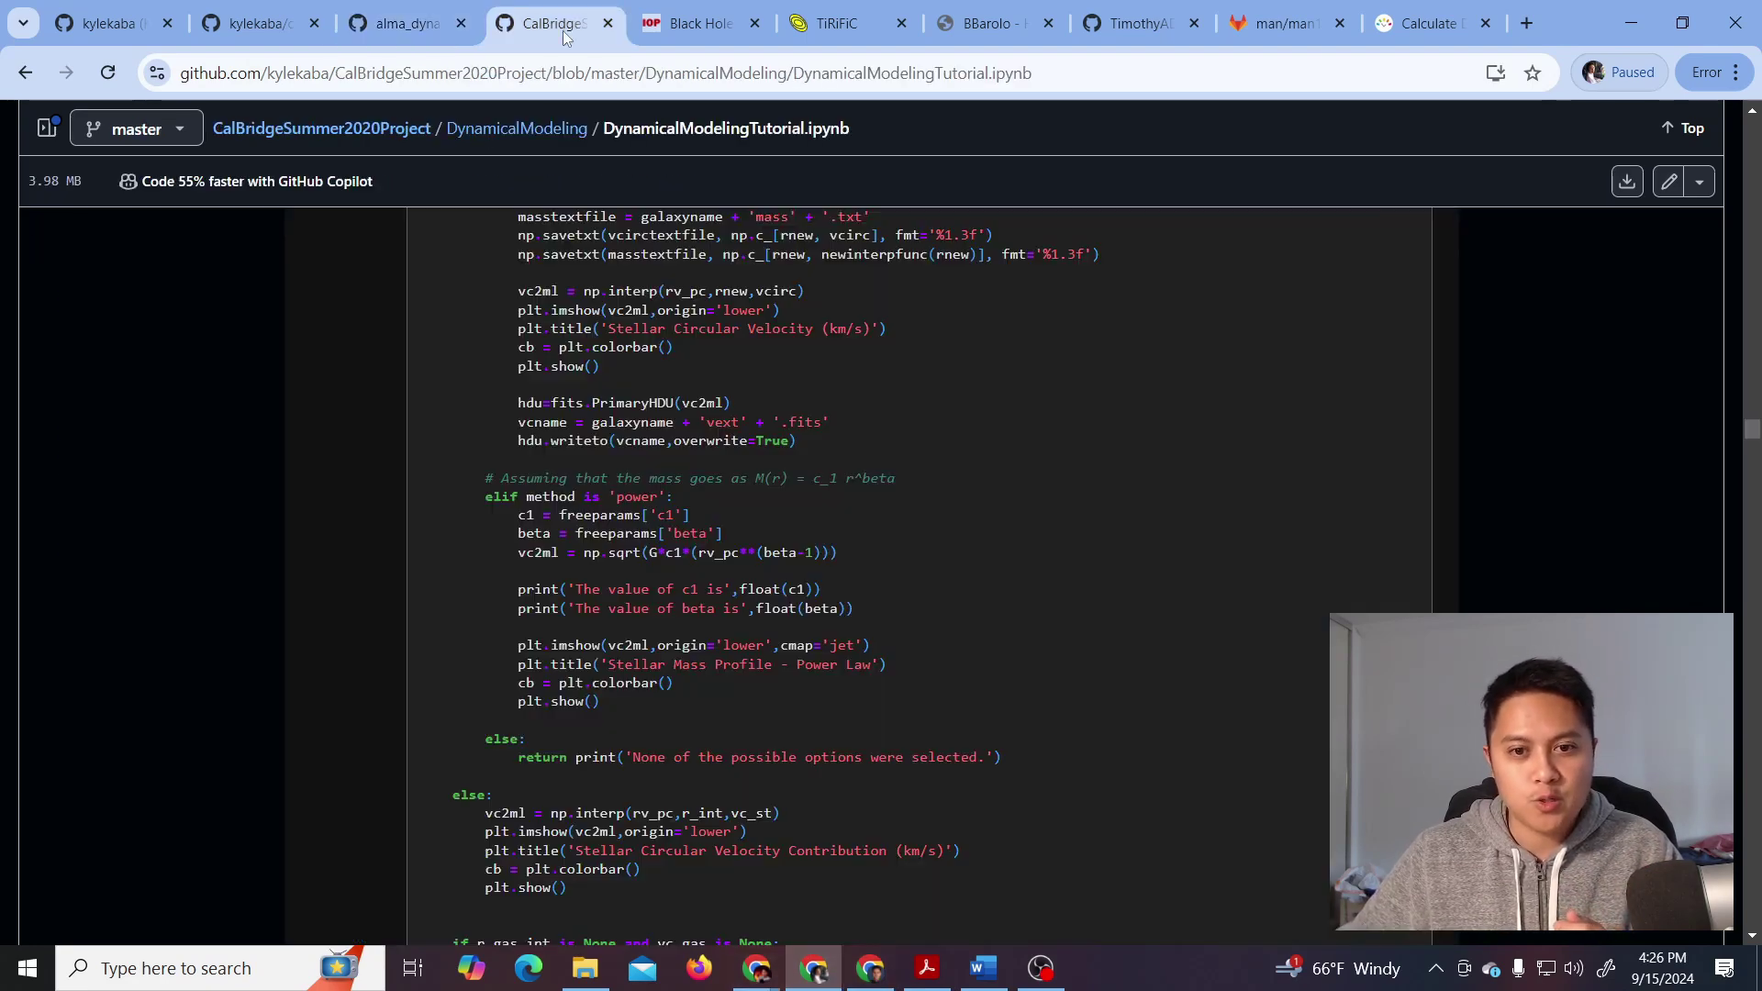
{"action": "scroll", "coordinate": [980, 654], "scroll_direction": "up", "scroll_amount": 10}
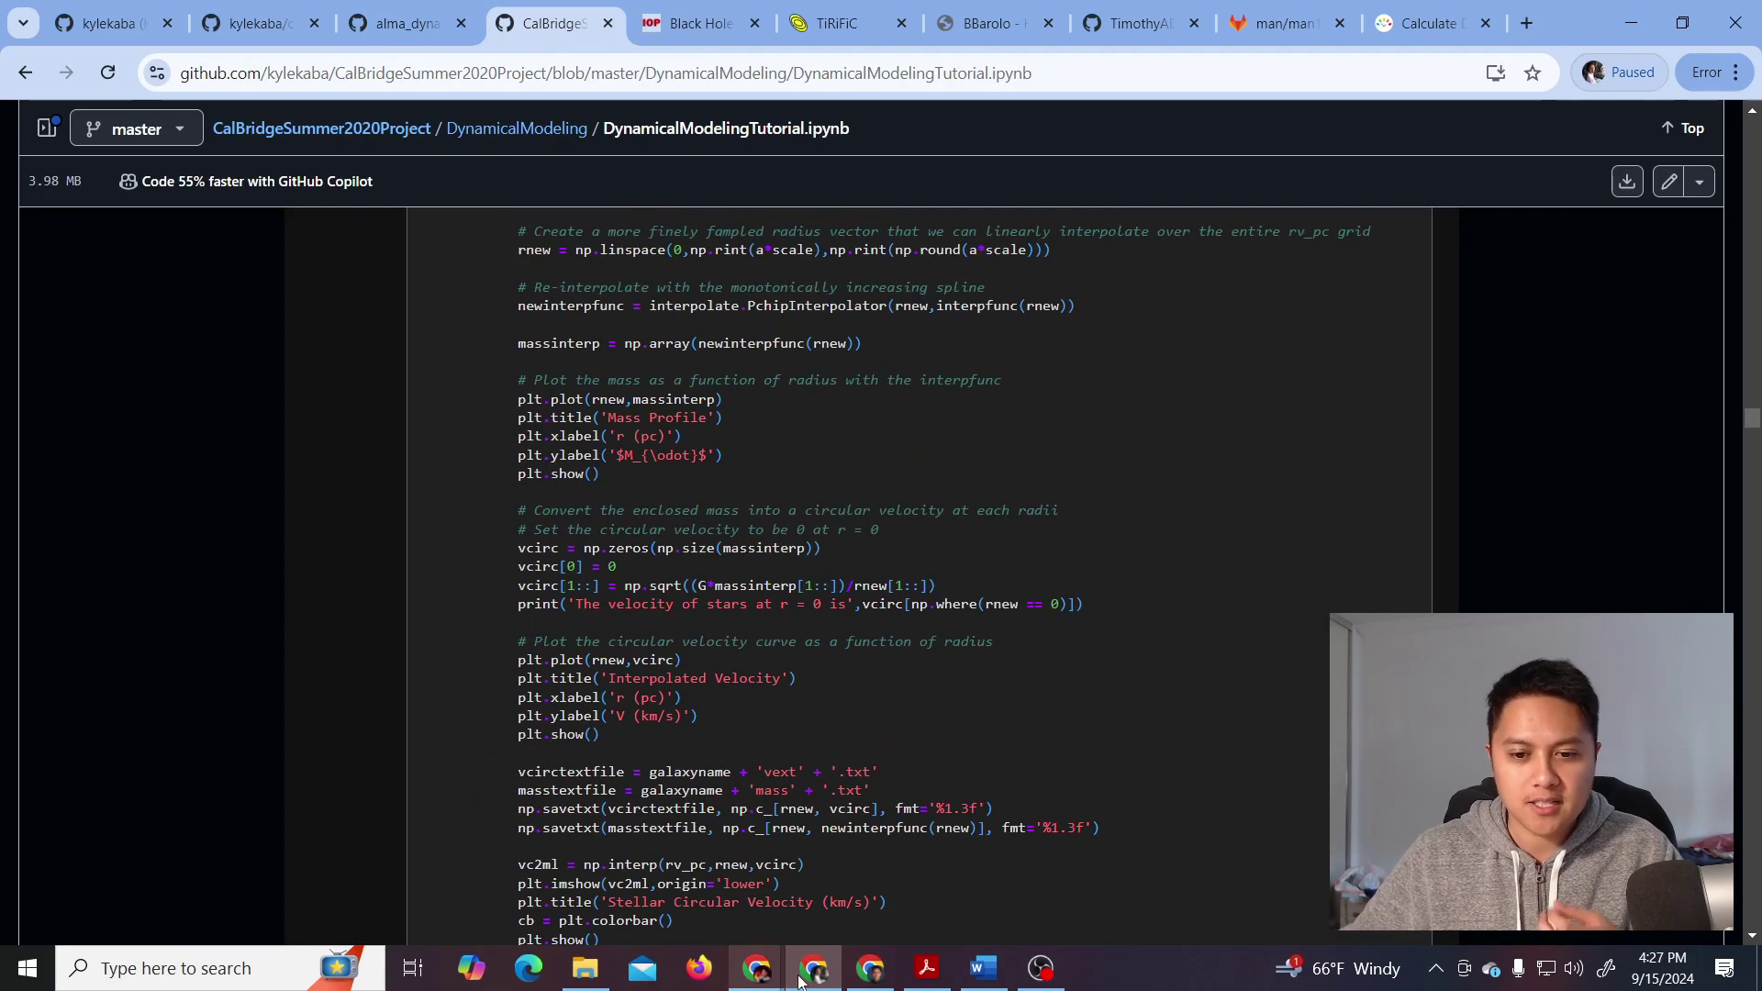
Bring up the OpenAI_o1_testing Colab notebook and scroll through its modeling code cell
{"action": "mouse_move", "coordinate": [777, 970]}
{"action": "left_click", "coordinate": [880, 867]}
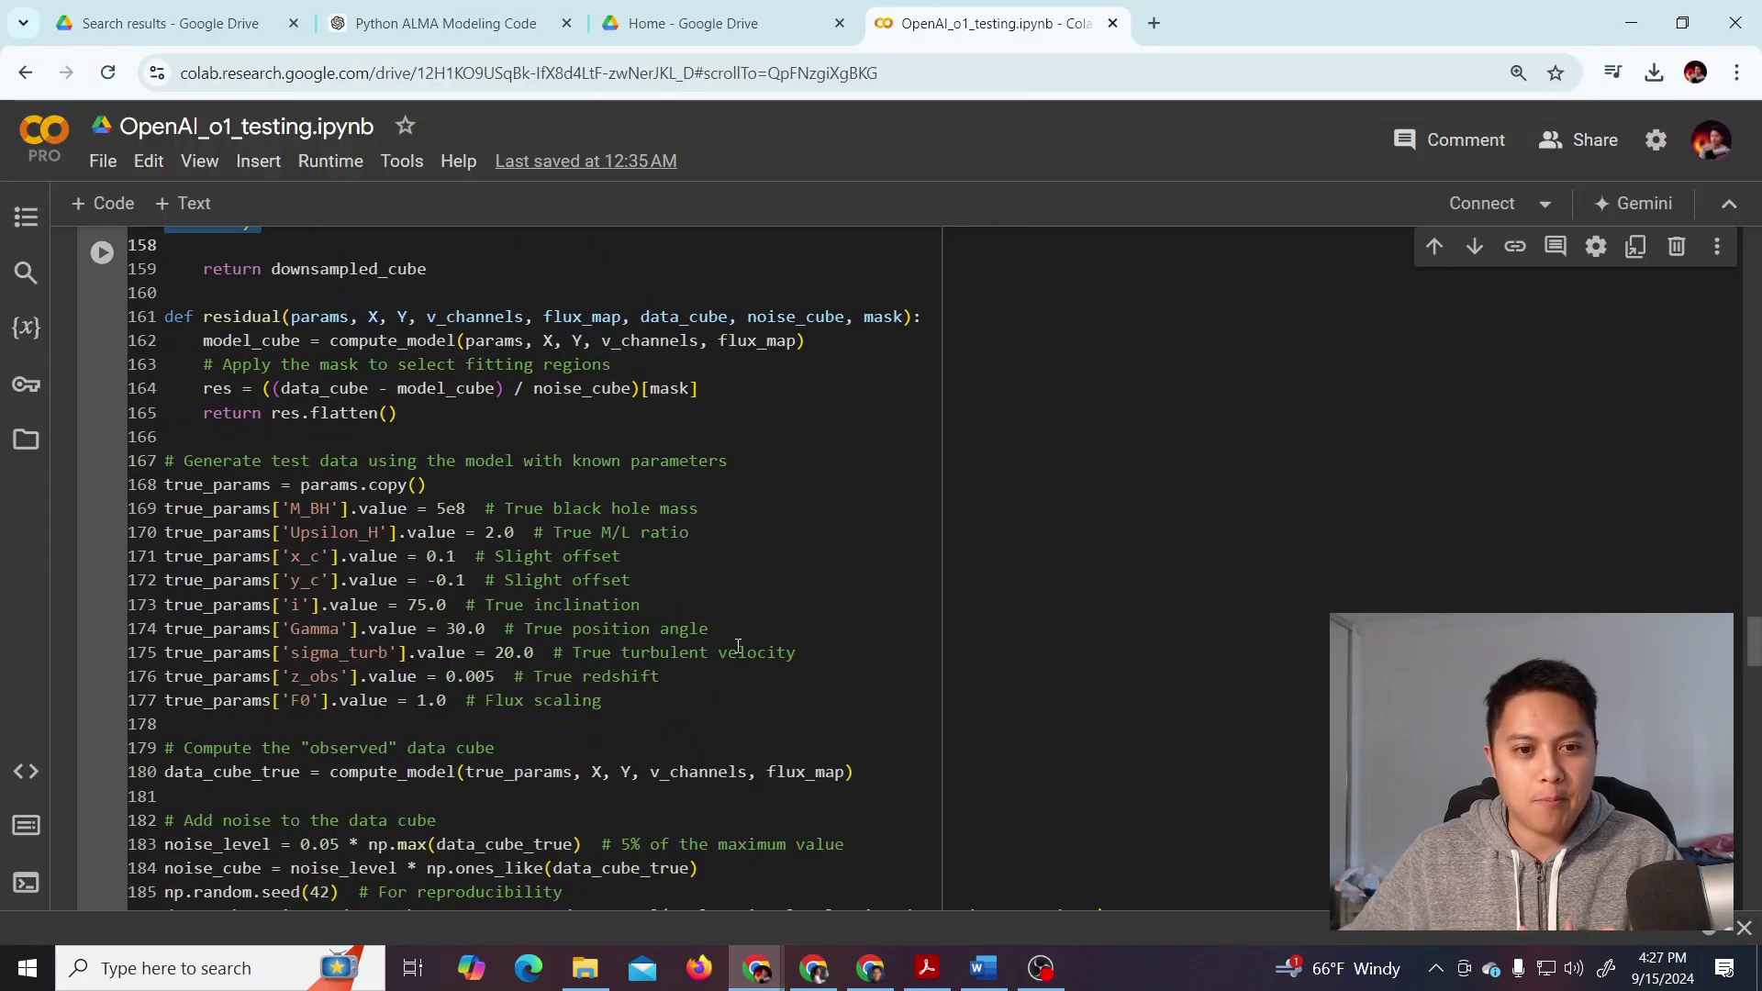
{"action": "scroll", "coordinate": [729, 641], "scroll_direction": "up", "scroll_amount": 9}
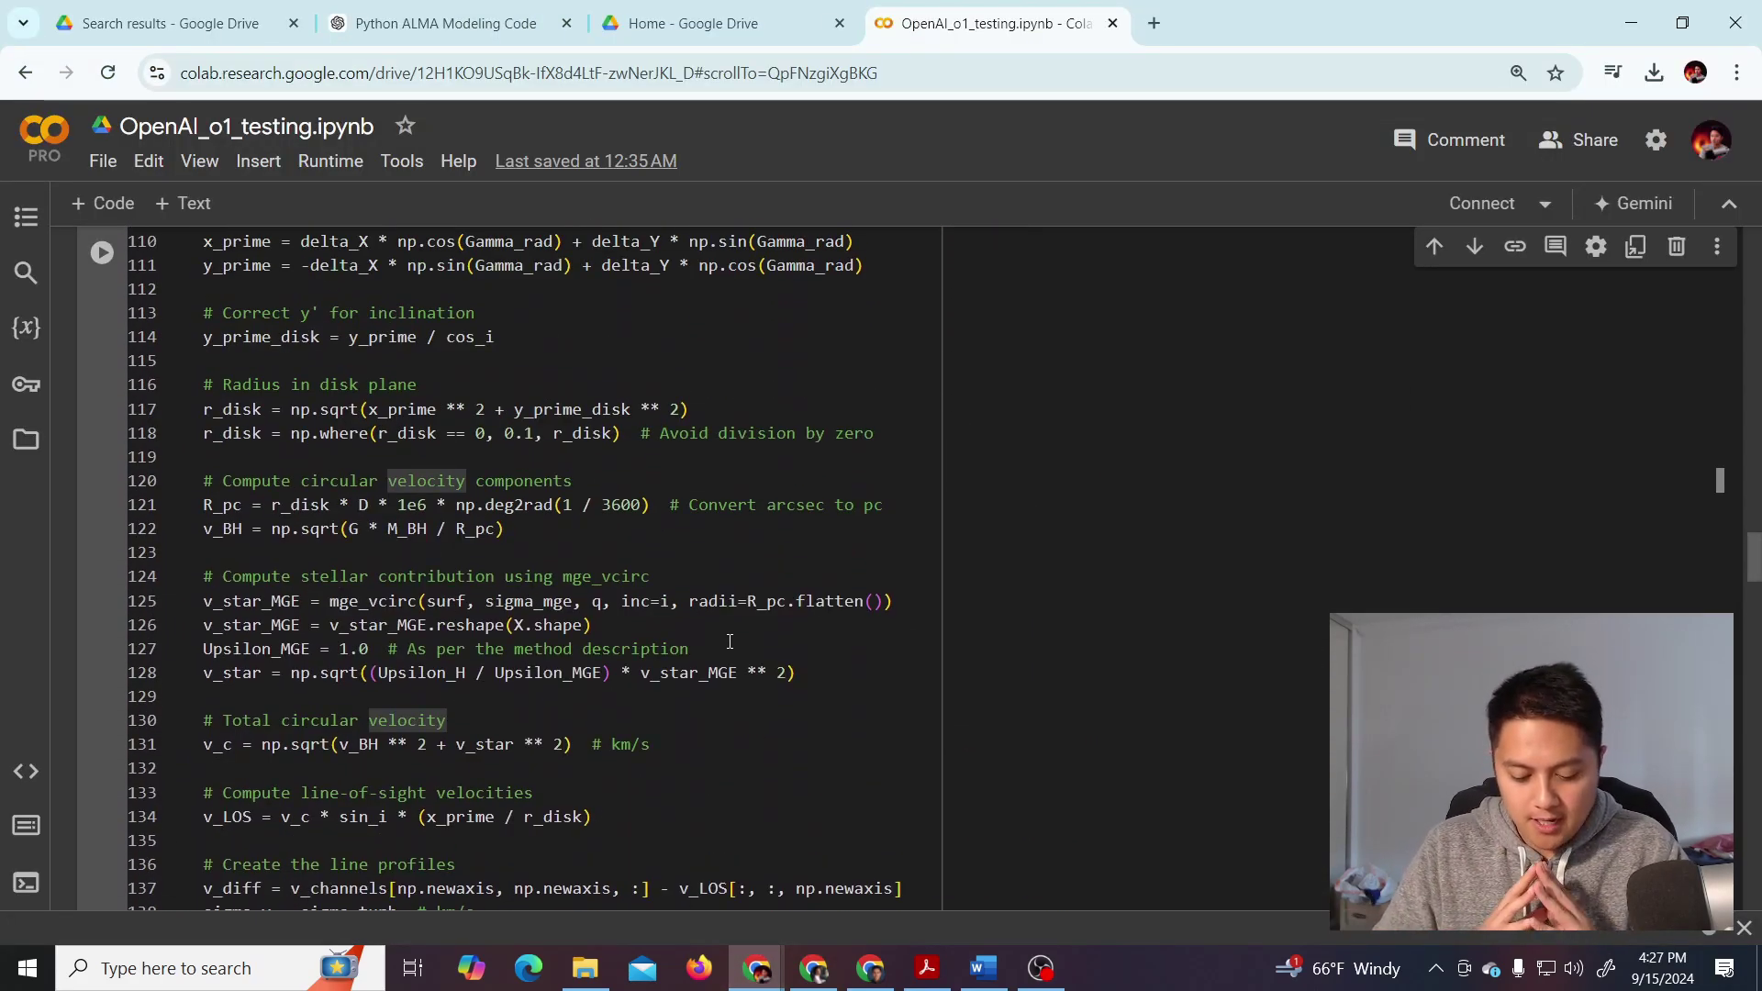
{"action": "scroll", "coordinate": [729, 640], "scroll_direction": "up", "scroll_amount": 12}
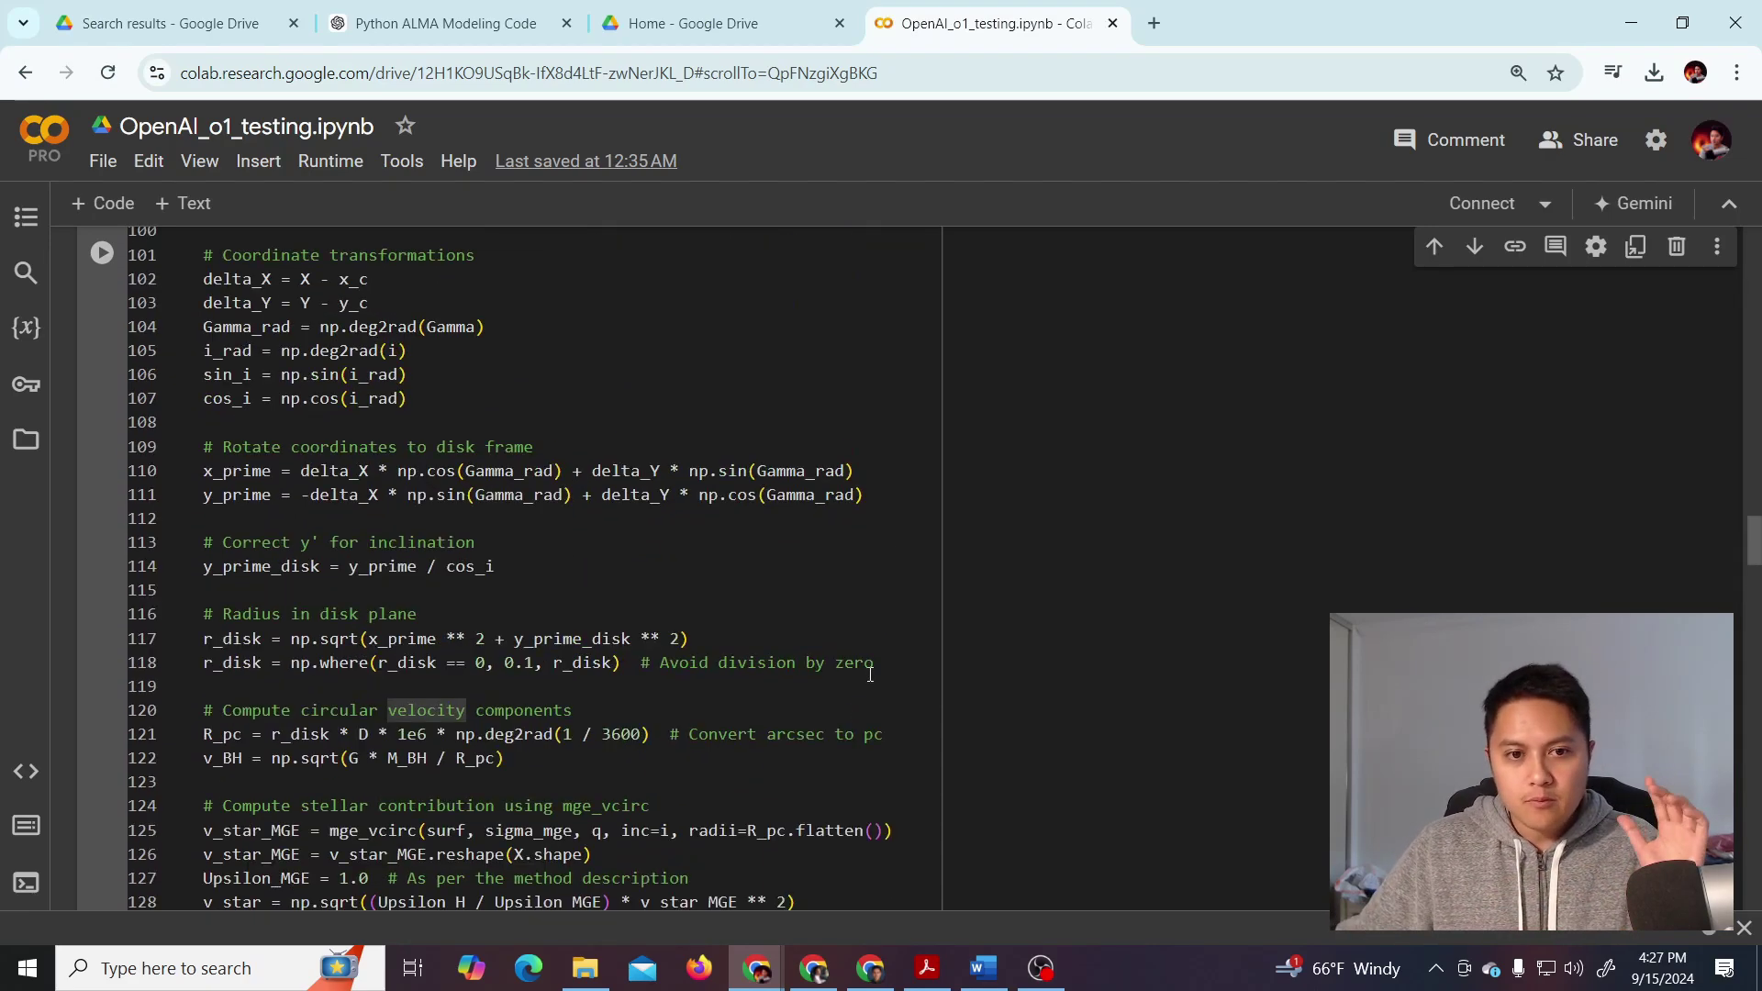
{"action": "scroll", "coordinate": [908, 625], "scroll_direction": "up", "scroll_amount": 5}
{"action": "scroll", "coordinate": [756, 565], "scroll_direction": "down", "scroll_amount": 3}
{"action": "scroll", "coordinate": [756, 565], "scroll_direction": "down", "scroll_amount": 5}
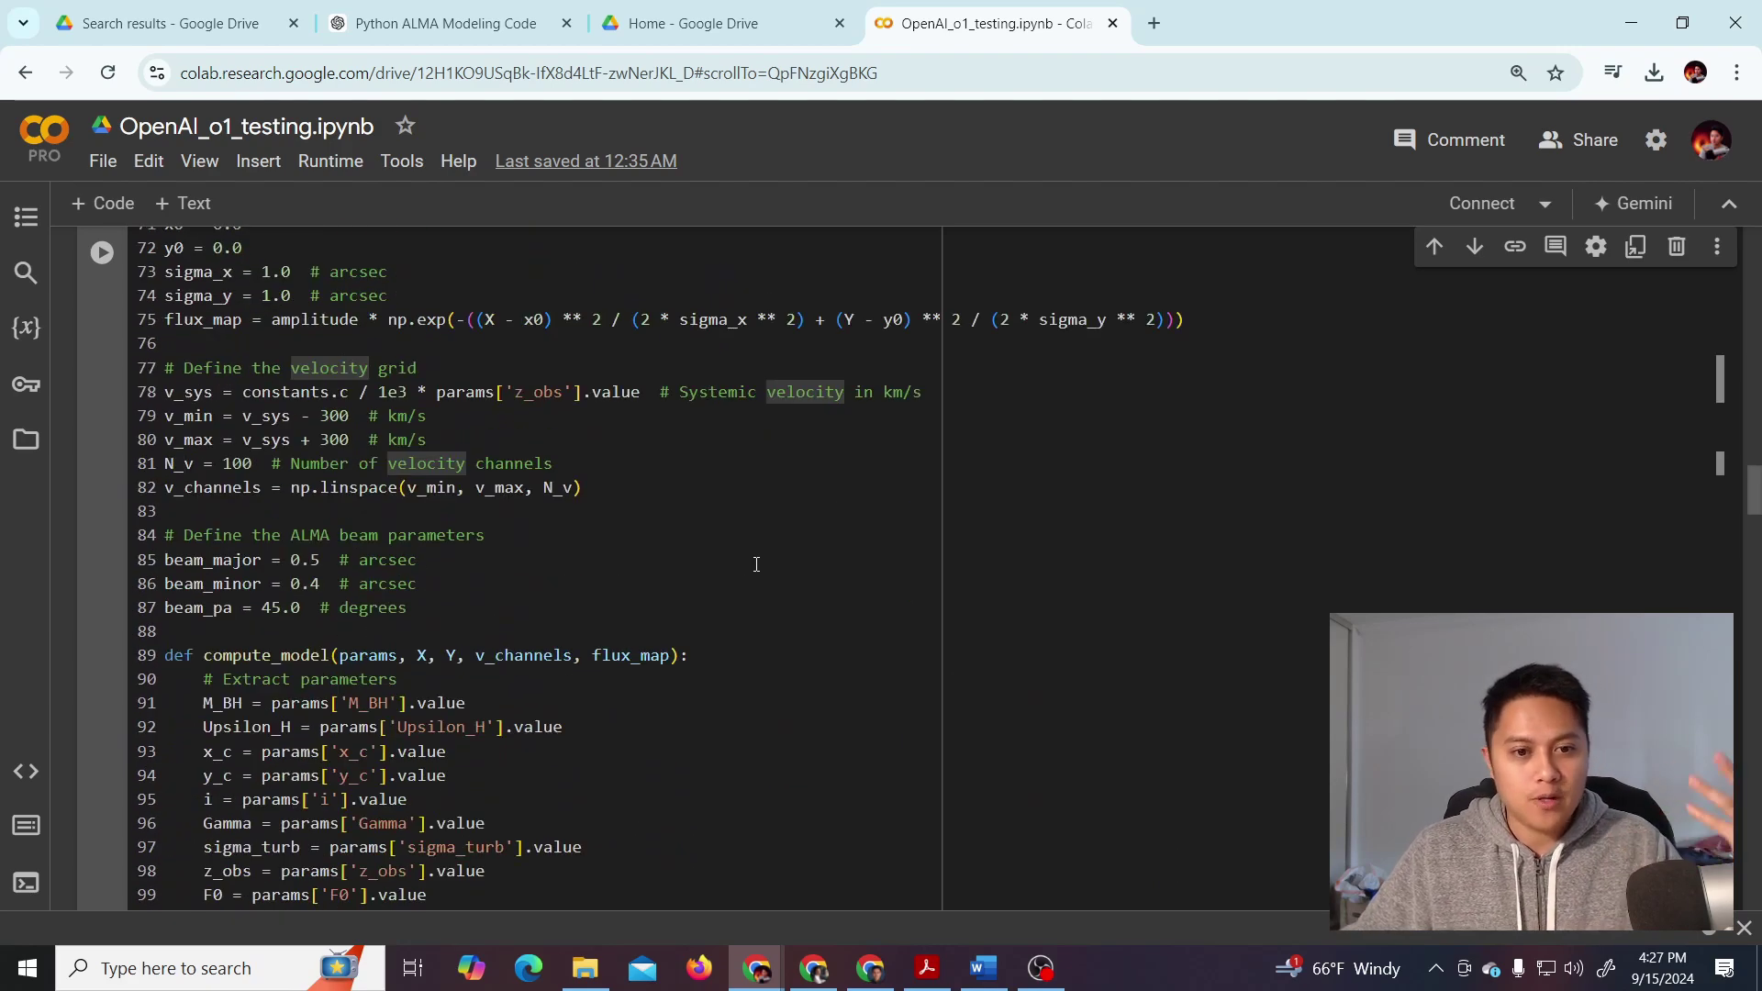
{"action": "scroll", "coordinate": [702, 562], "scroll_direction": "down", "scroll_amount": 3}
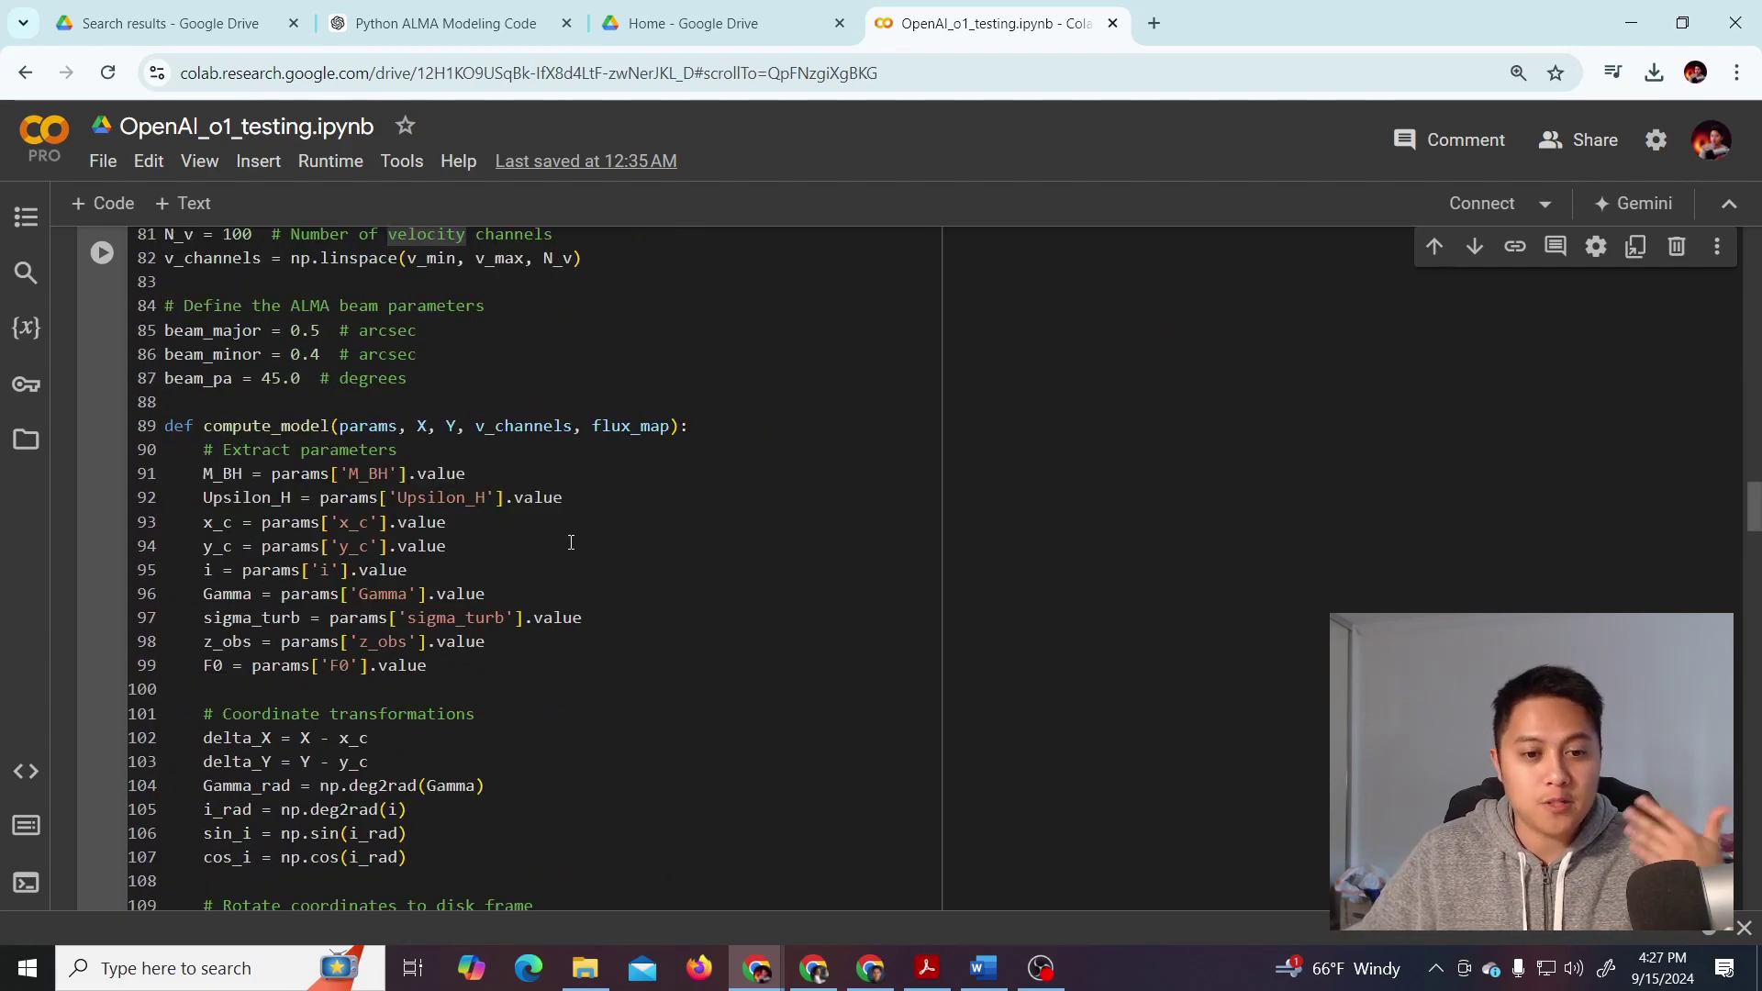
{"action": "scroll", "coordinate": [787, 559], "scroll_direction": "down", "scroll_amount": 9}
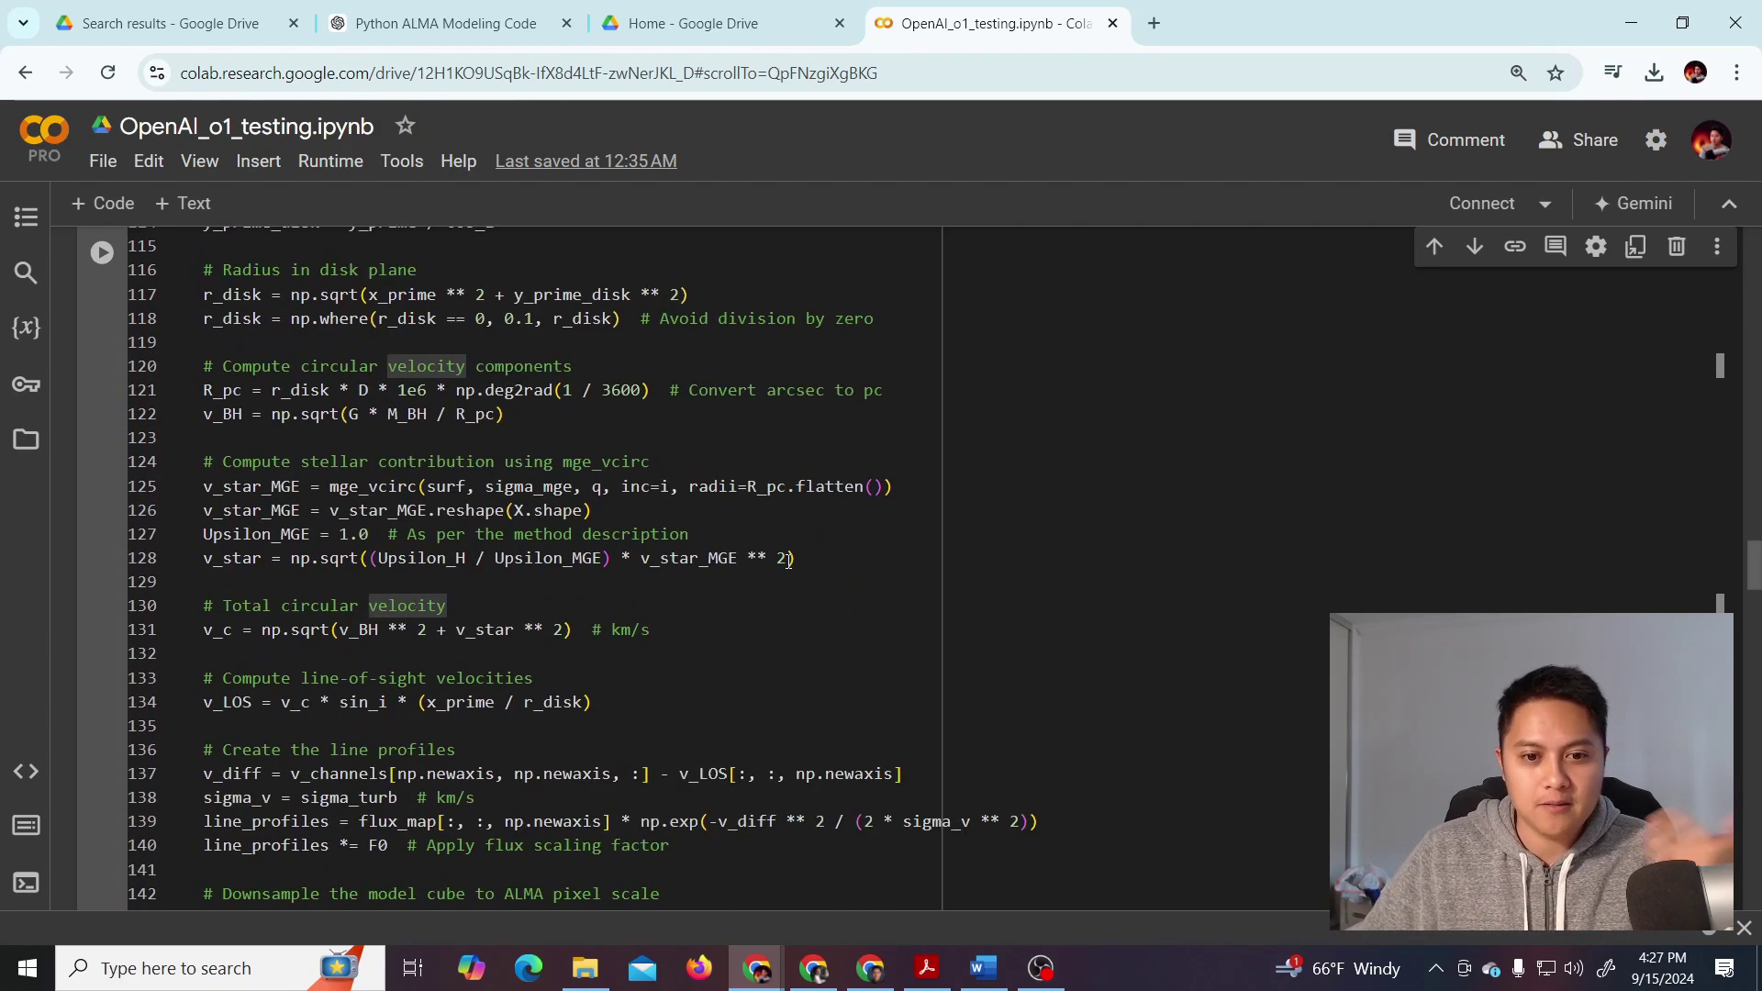
{"action": "scroll", "coordinate": [788, 560], "scroll_direction": "down", "scroll_amount": 3}
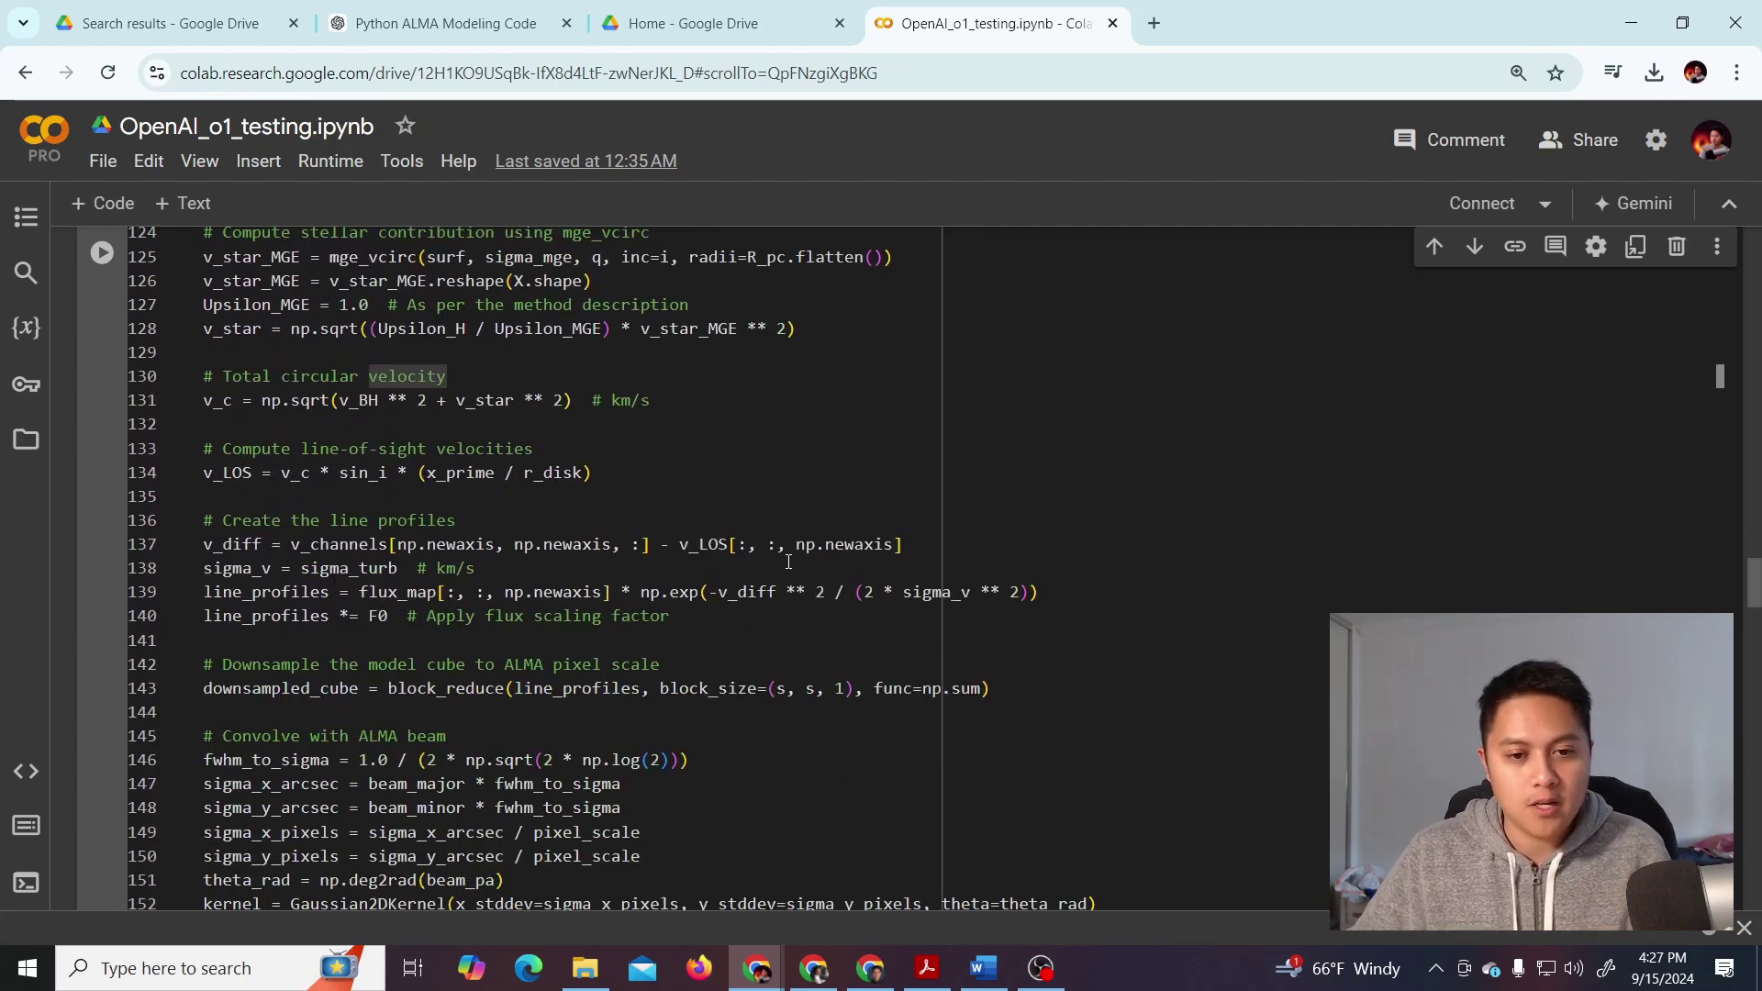
{"action": "scroll", "coordinate": [789, 562], "scroll_direction": "down", "scroll_amount": 3}
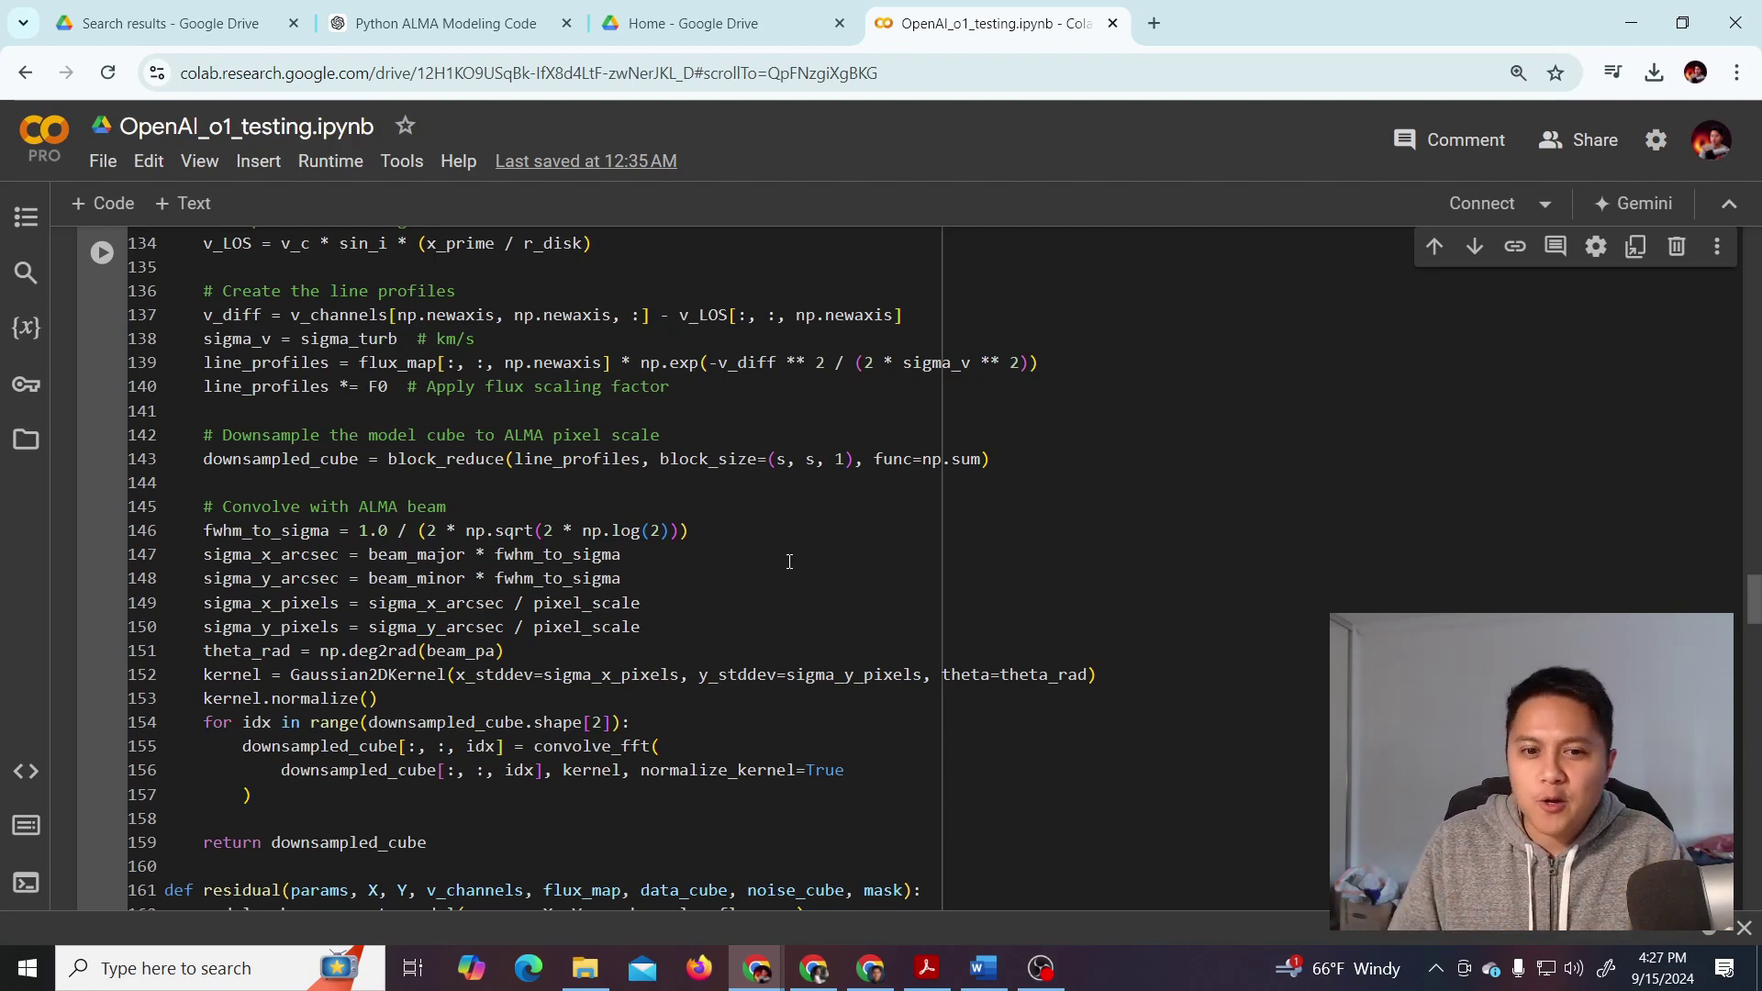
Scroll back up to the imports and the simplified mge_vcirc function definition
{"action": "scroll", "coordinate": [789, 561], "scroll_direction": "up", "scroll_amount": 13}
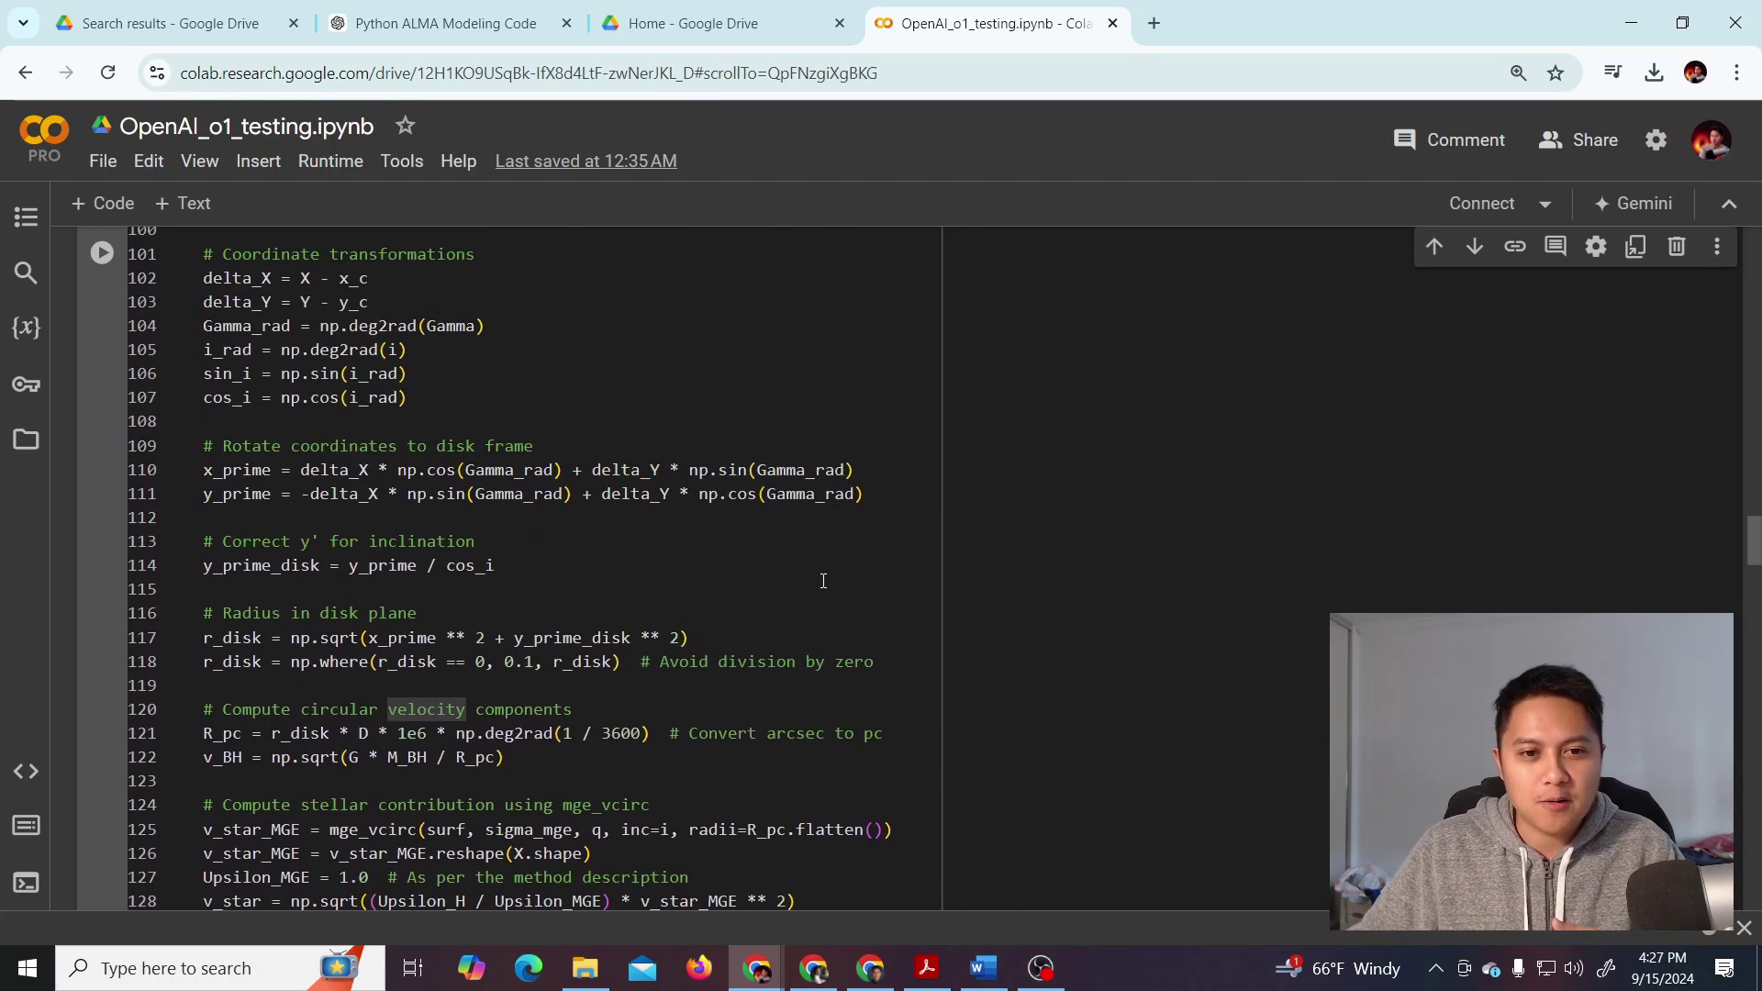
{"action": "scroll", "coordinate": [825, 579], "scroll_direction": "up", "scroll_amount": 13}
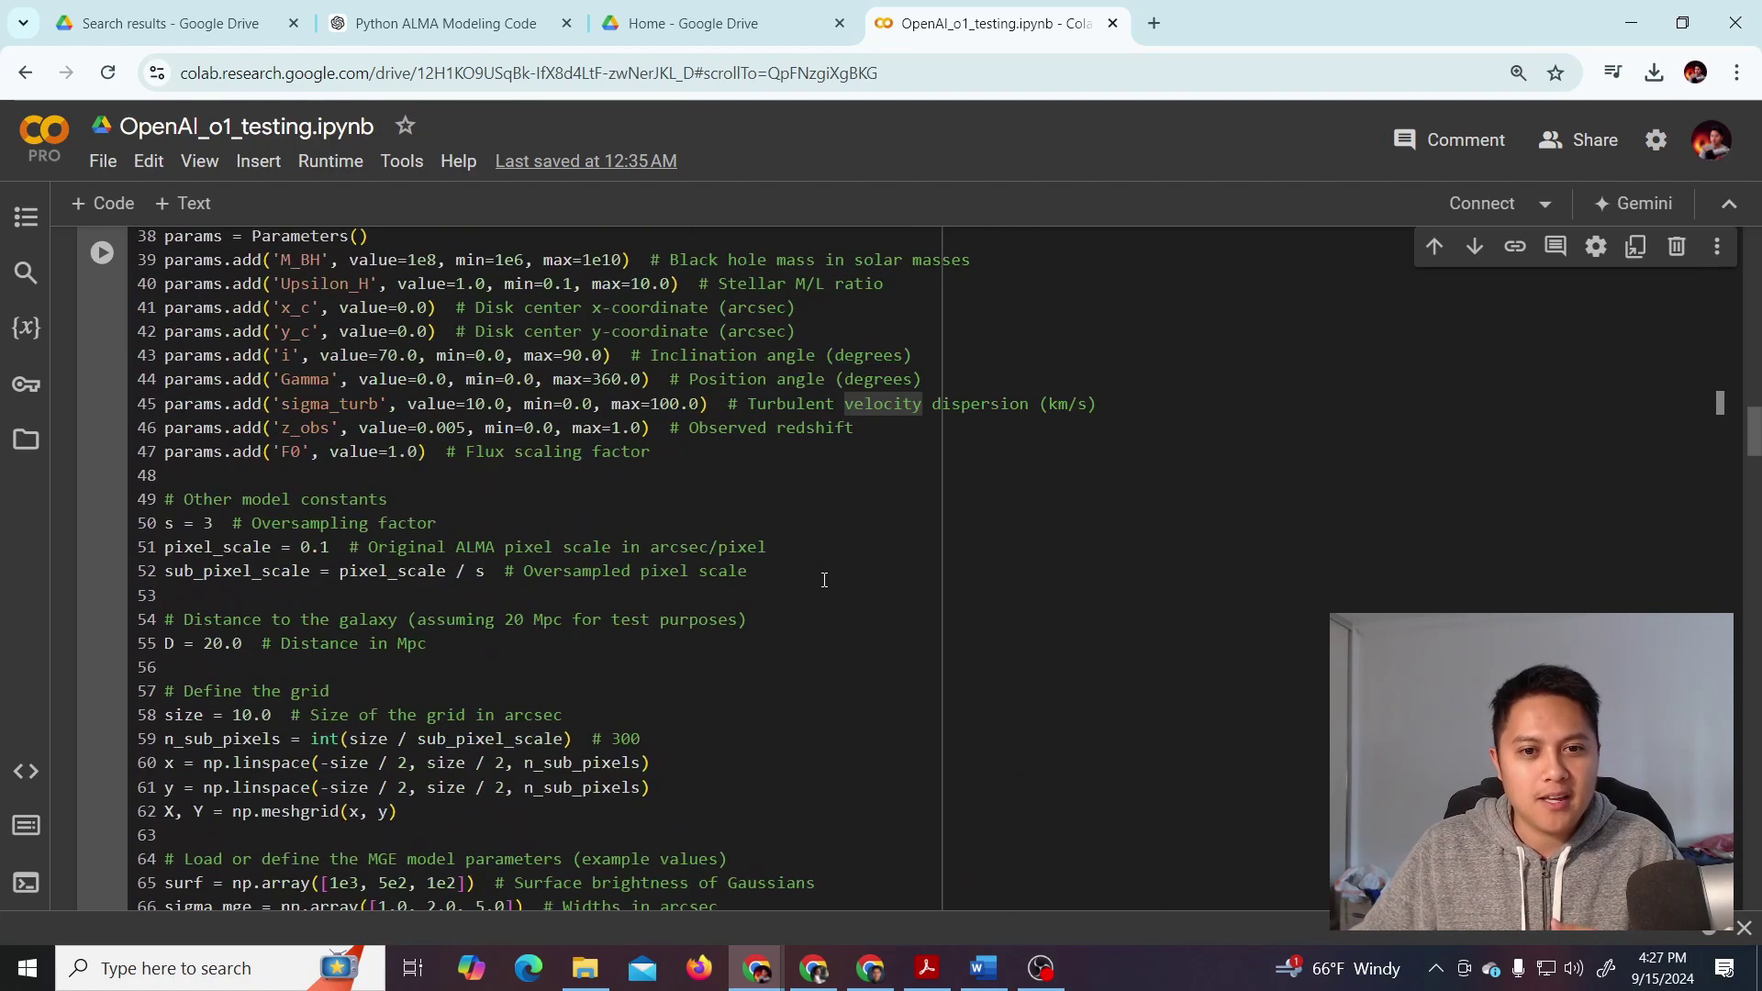
{"action": "scroll", "coordinate": [823, 579], "scroll_direction": "up", "scroll_amount": 10}
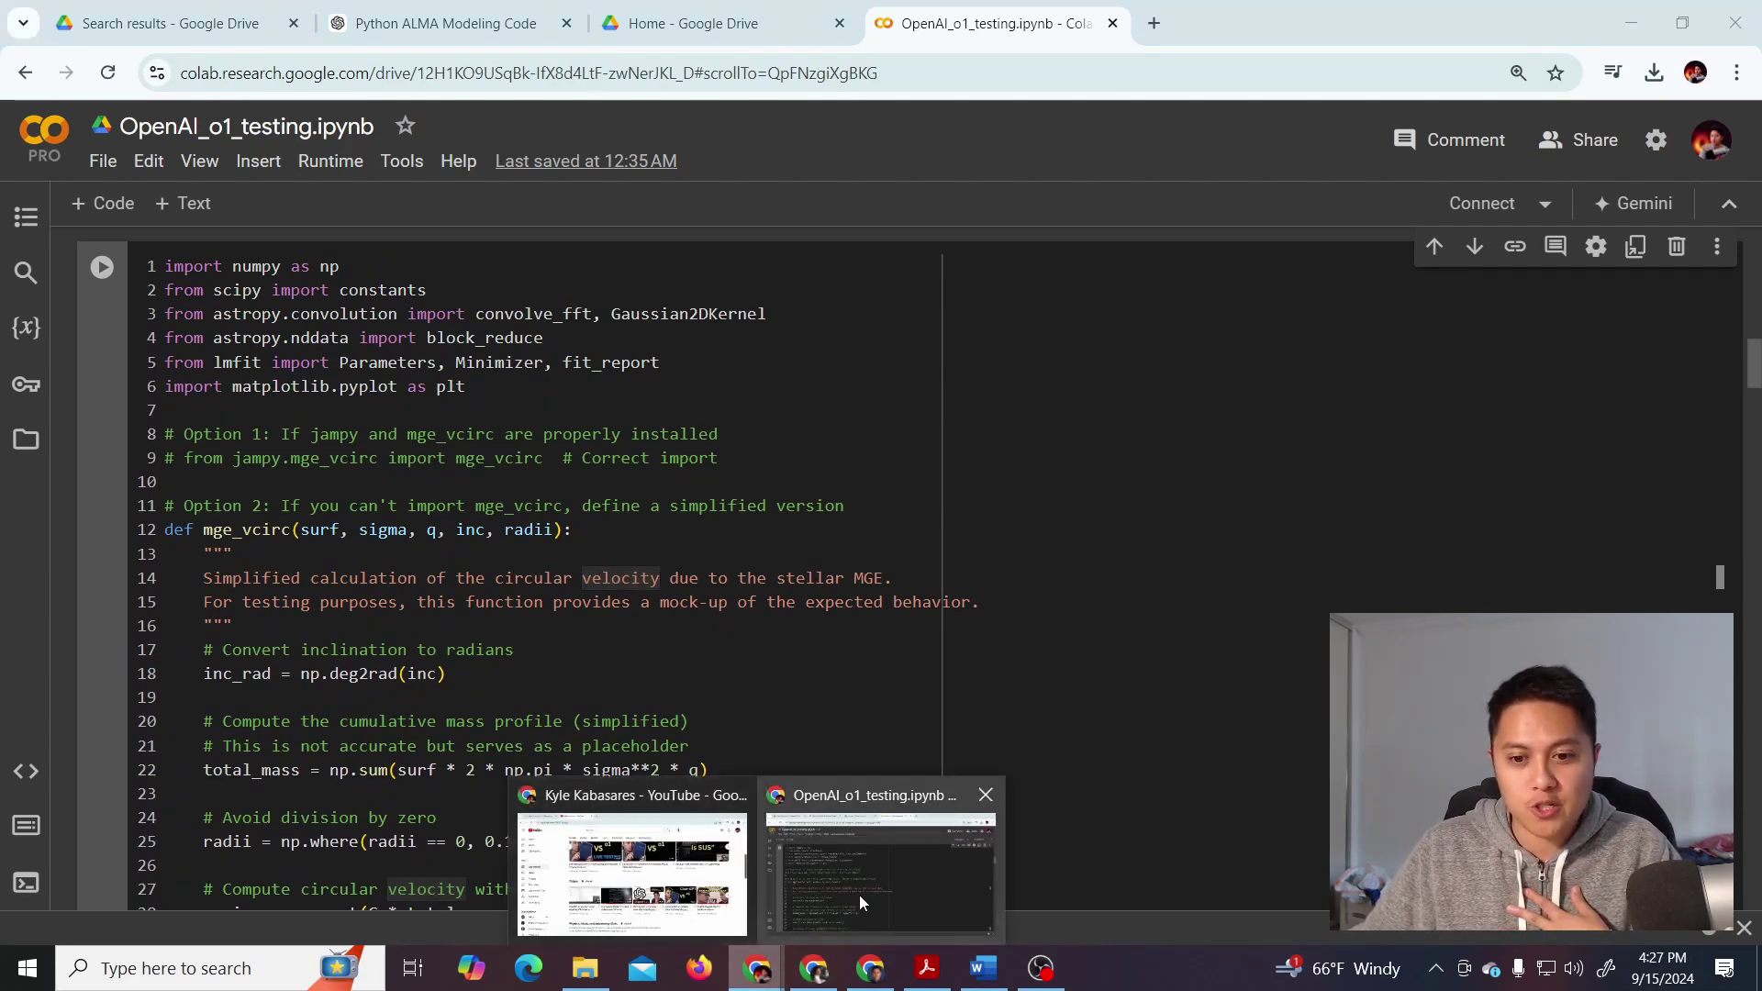
Return to the GitHub tutorial notebook and briefly glance at dynamical.py again
{"action": "left_click", "coordinate": [831, 982]}
{"action": "left_click", "coordinate": [870, 968]}
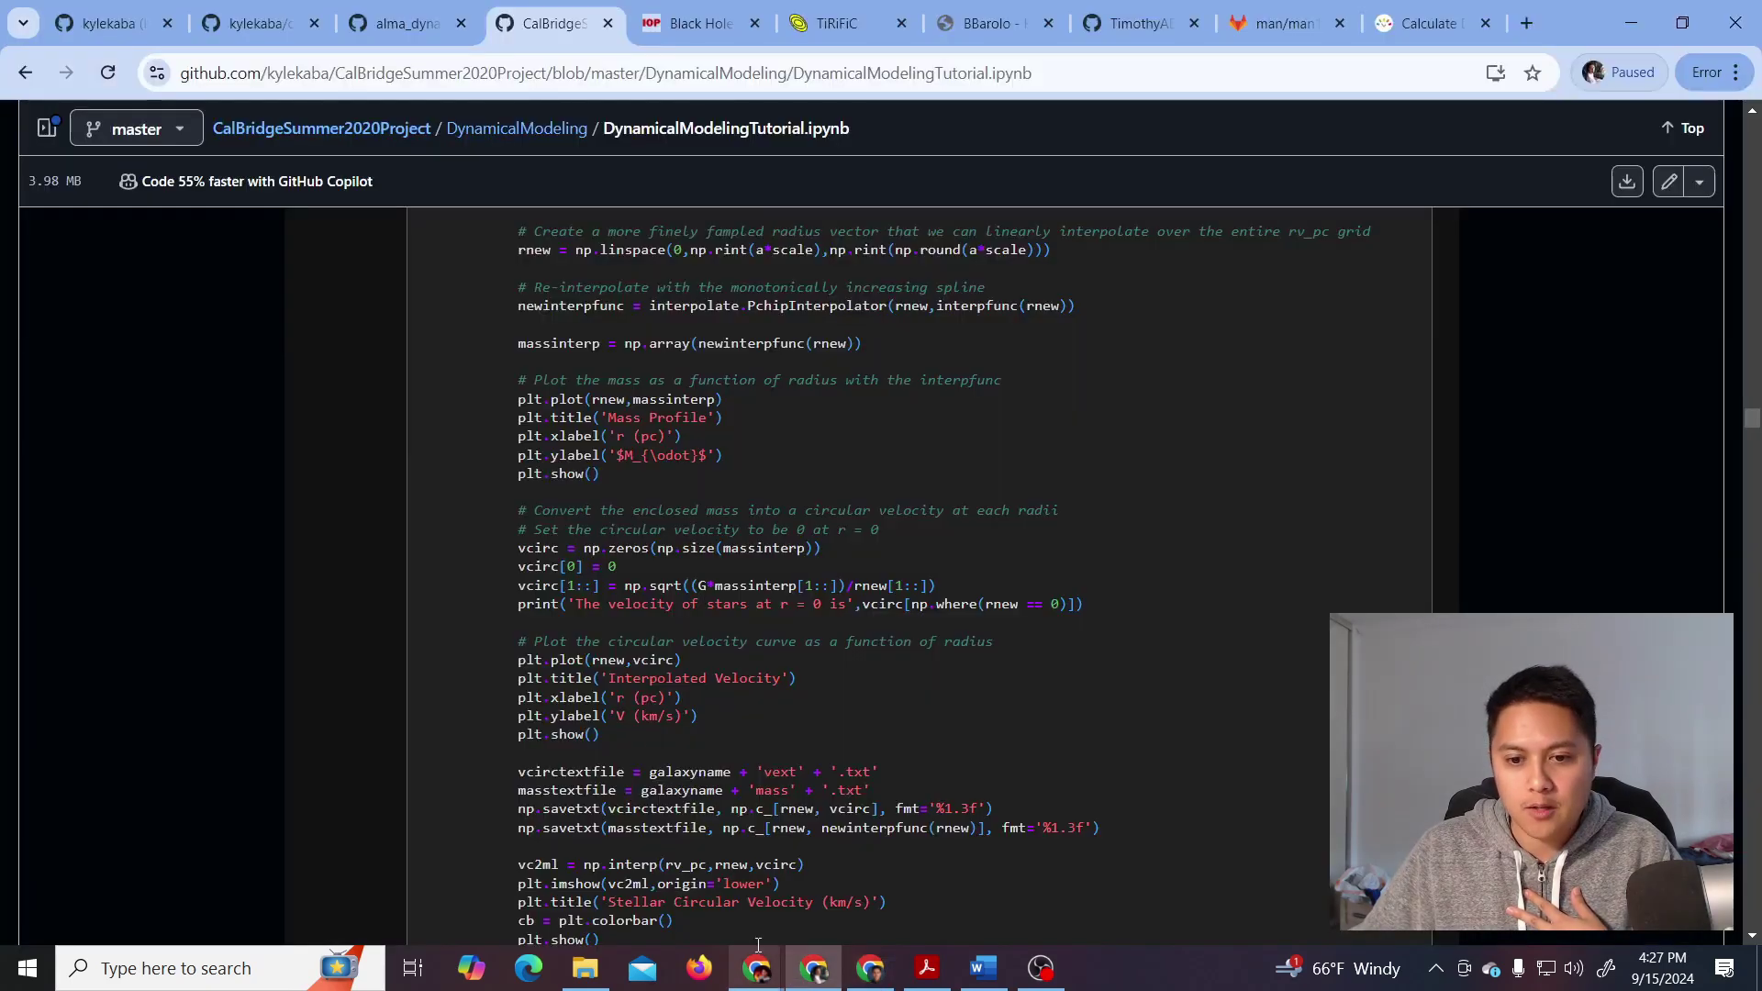
{"action": "scroll", "coordinate": [640, 748], "scroll_direction": "up", "scroll_amount": 10}
{"action": "key", "text": "ctrl+shift+Tab"}
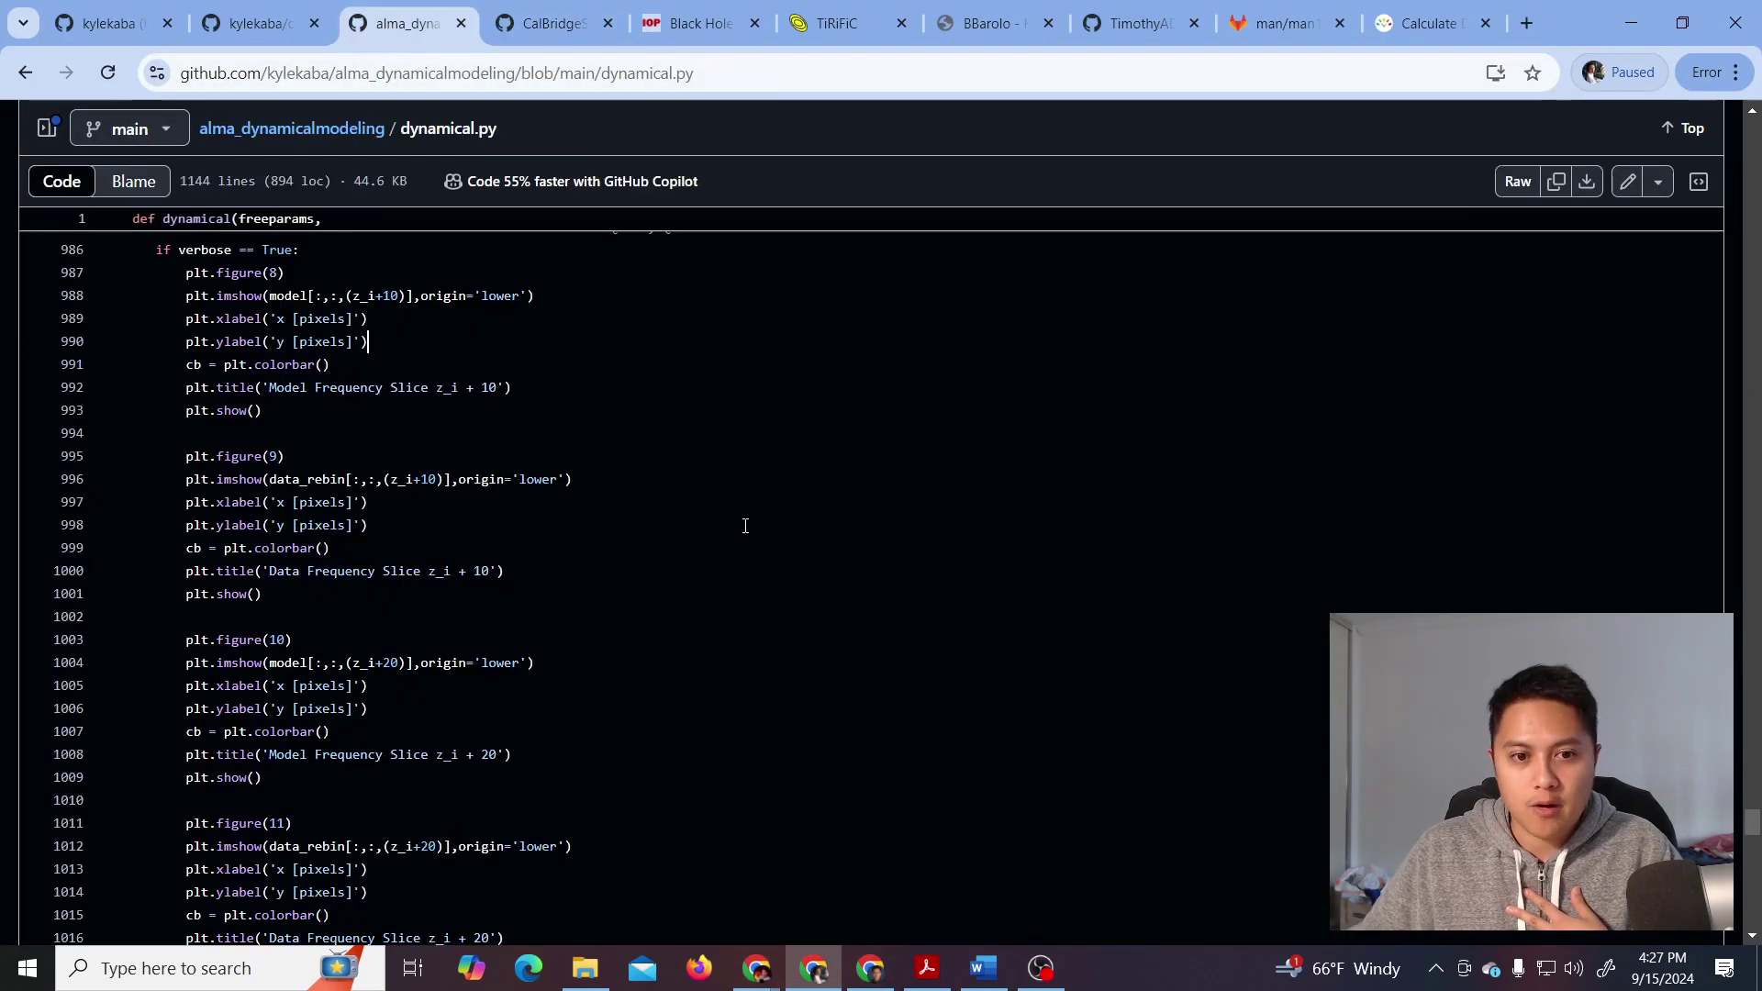
{"action": "scroll", "coordinate": [734, 528], "scroll_direction": "down", "scroll_amount": 8}
{"action": "scroll", "coordinate": [730, 530], "scroll_direction": "up", "scroll_amount": 11}
{"action": "key", "text": "ctrl+Tab"}
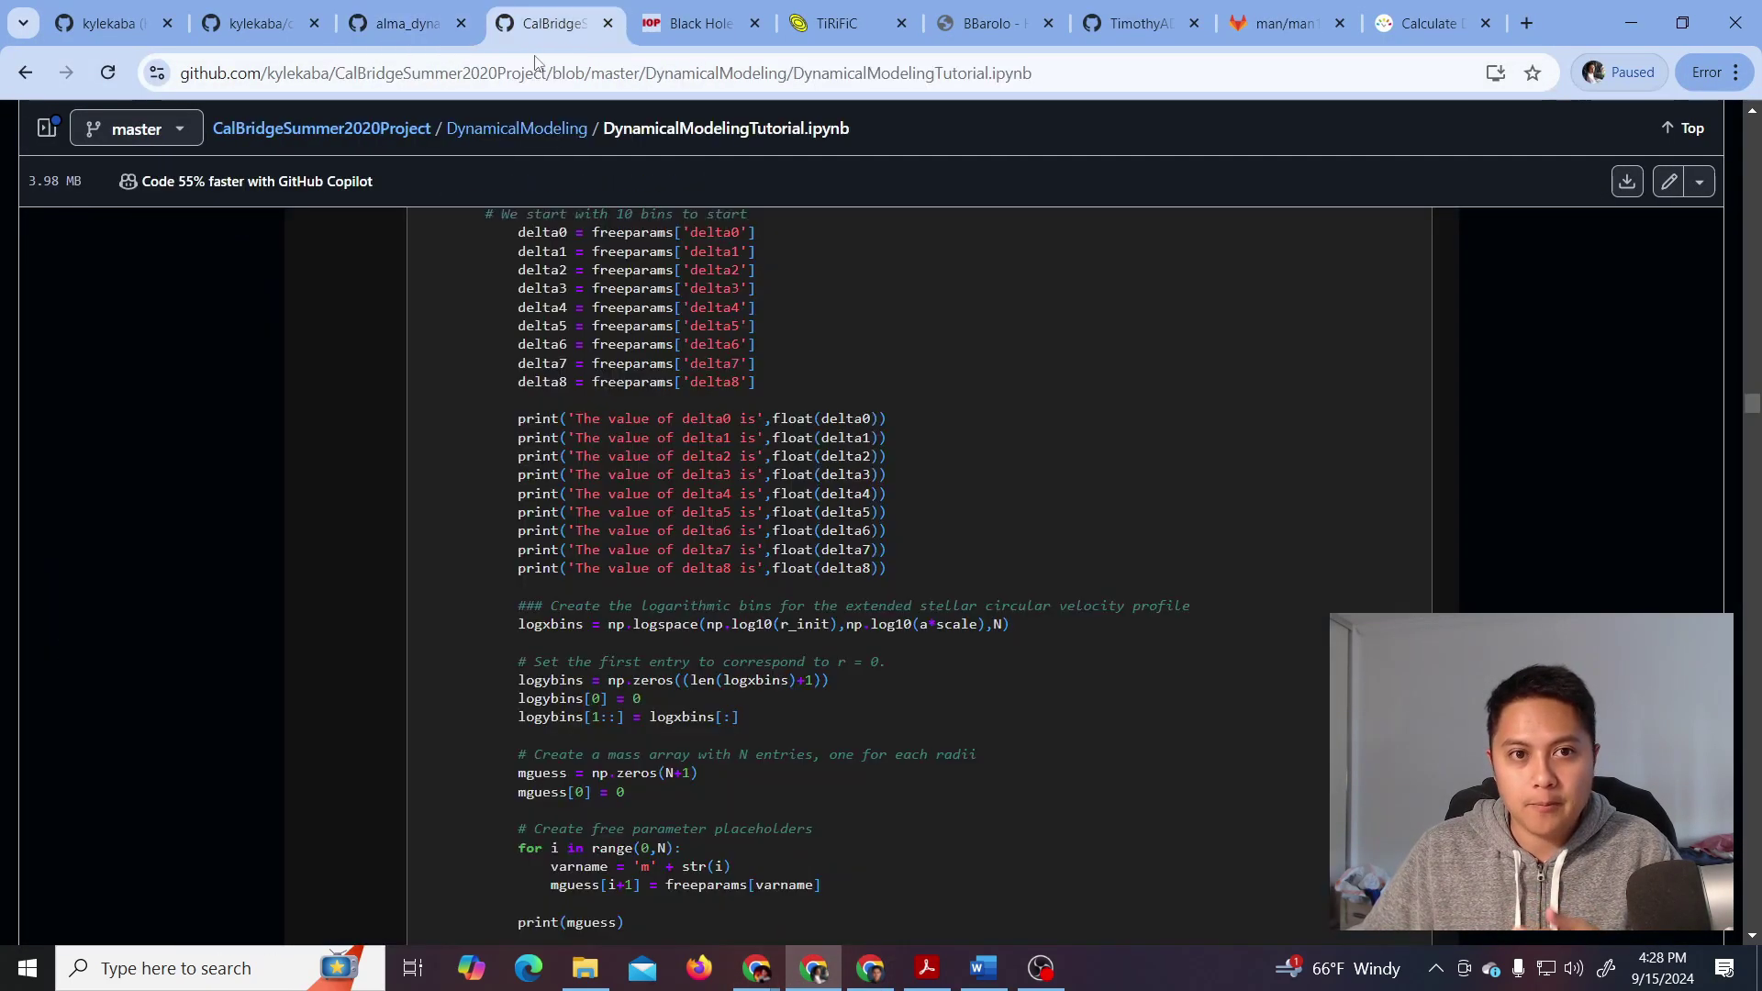
Move to the ApJ article and highlight the Barth and Boizelle citations in 4.1 Method
{"action": "key", "text": "ctrl+Tab"}
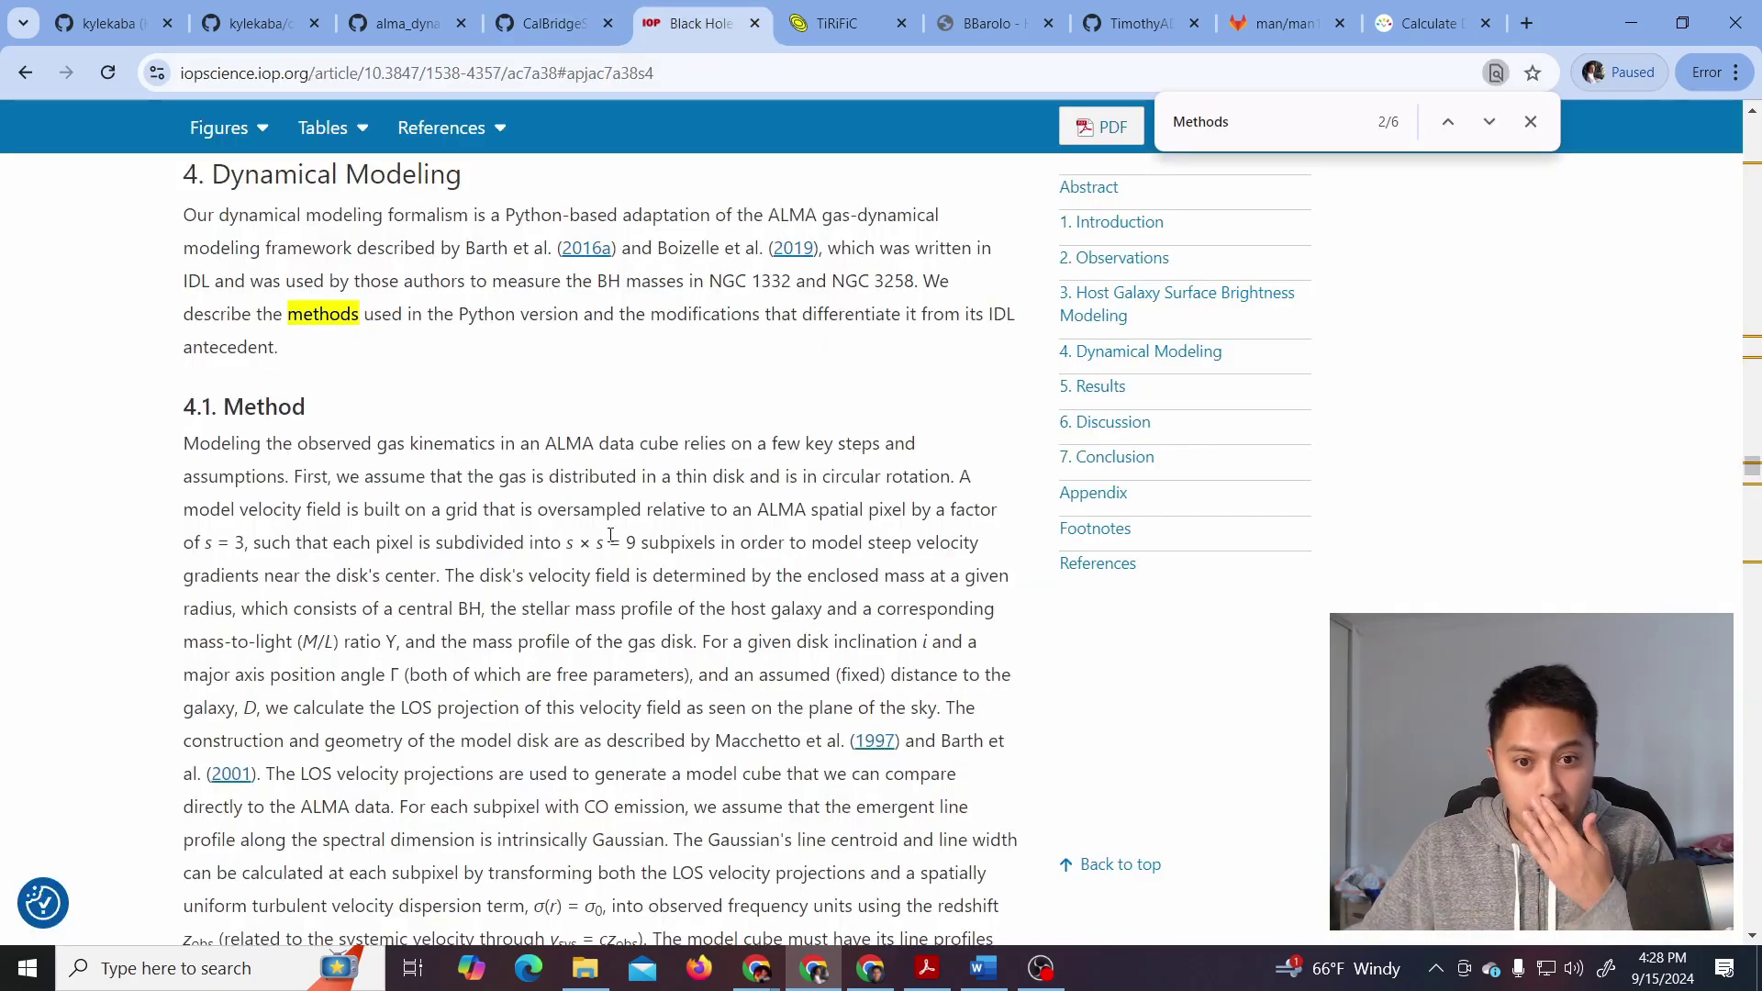
{"action": "scroll", "coordinate": [774, 379], "scroll_direction": "up", "scroll_amount": 1}
{"action": "left_click_drag", "start_coordinate": [465, 362], "coordinate": [830, 356]}
{"action": "left_click", "coordinate": [679, 382]}
{"action": "left_click", "coordinate": [830, 356]}
{"action": "scroll", "coordinate": [712, 624], "scroll_direction": "down", "scroll_amount": 2}
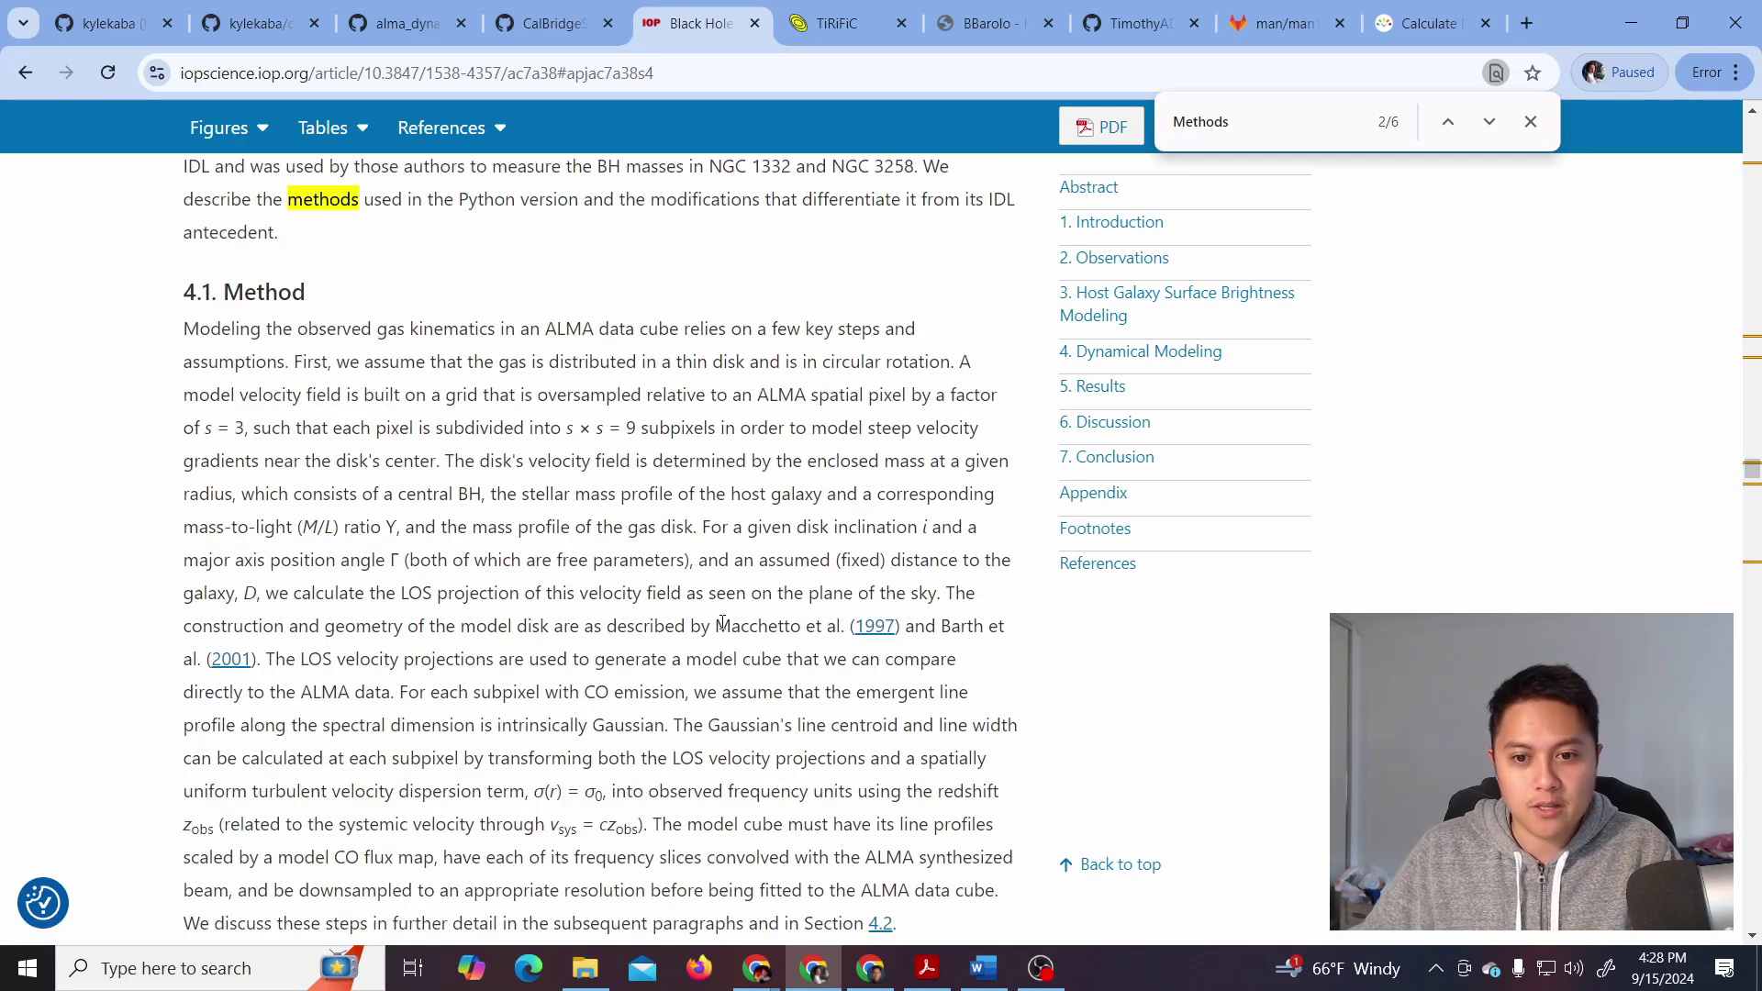
{"action": "left_click_drag", "start_coordinate": [710, 626], "coordinate": [369, 647]}
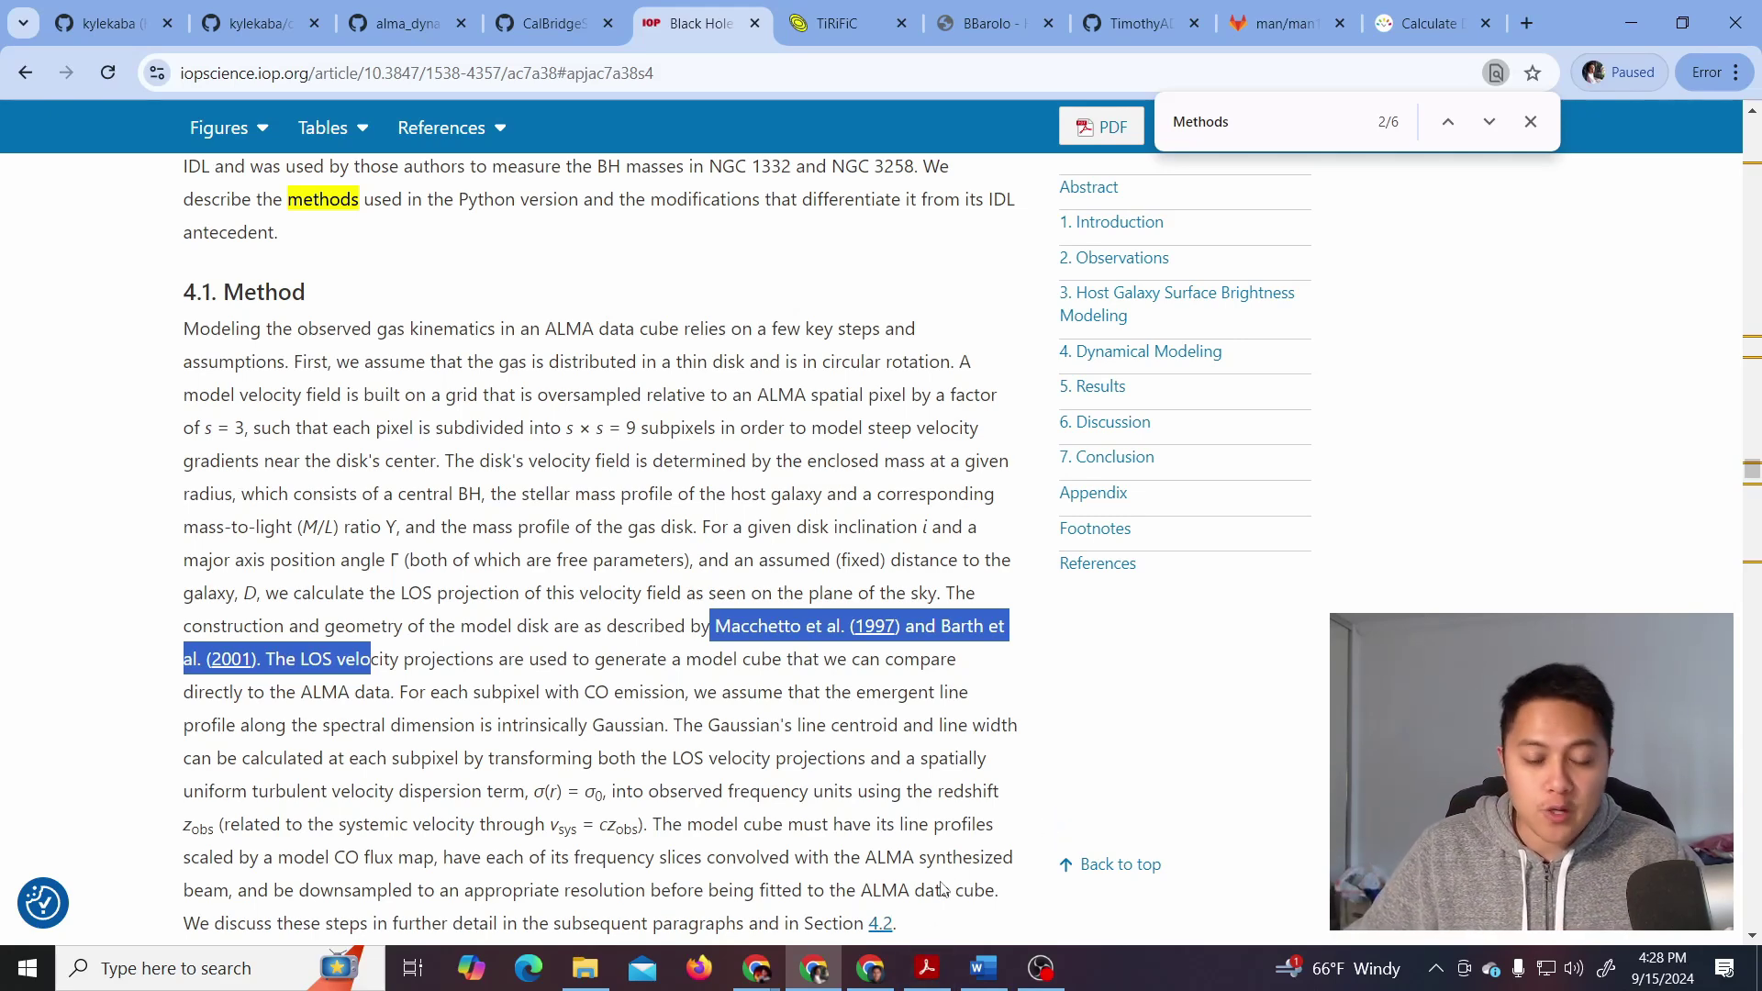
Bring up Research Journal.pdf and select the date and opening handwritten entry
{"action": "left_click", "coordinate": [925, 969]}
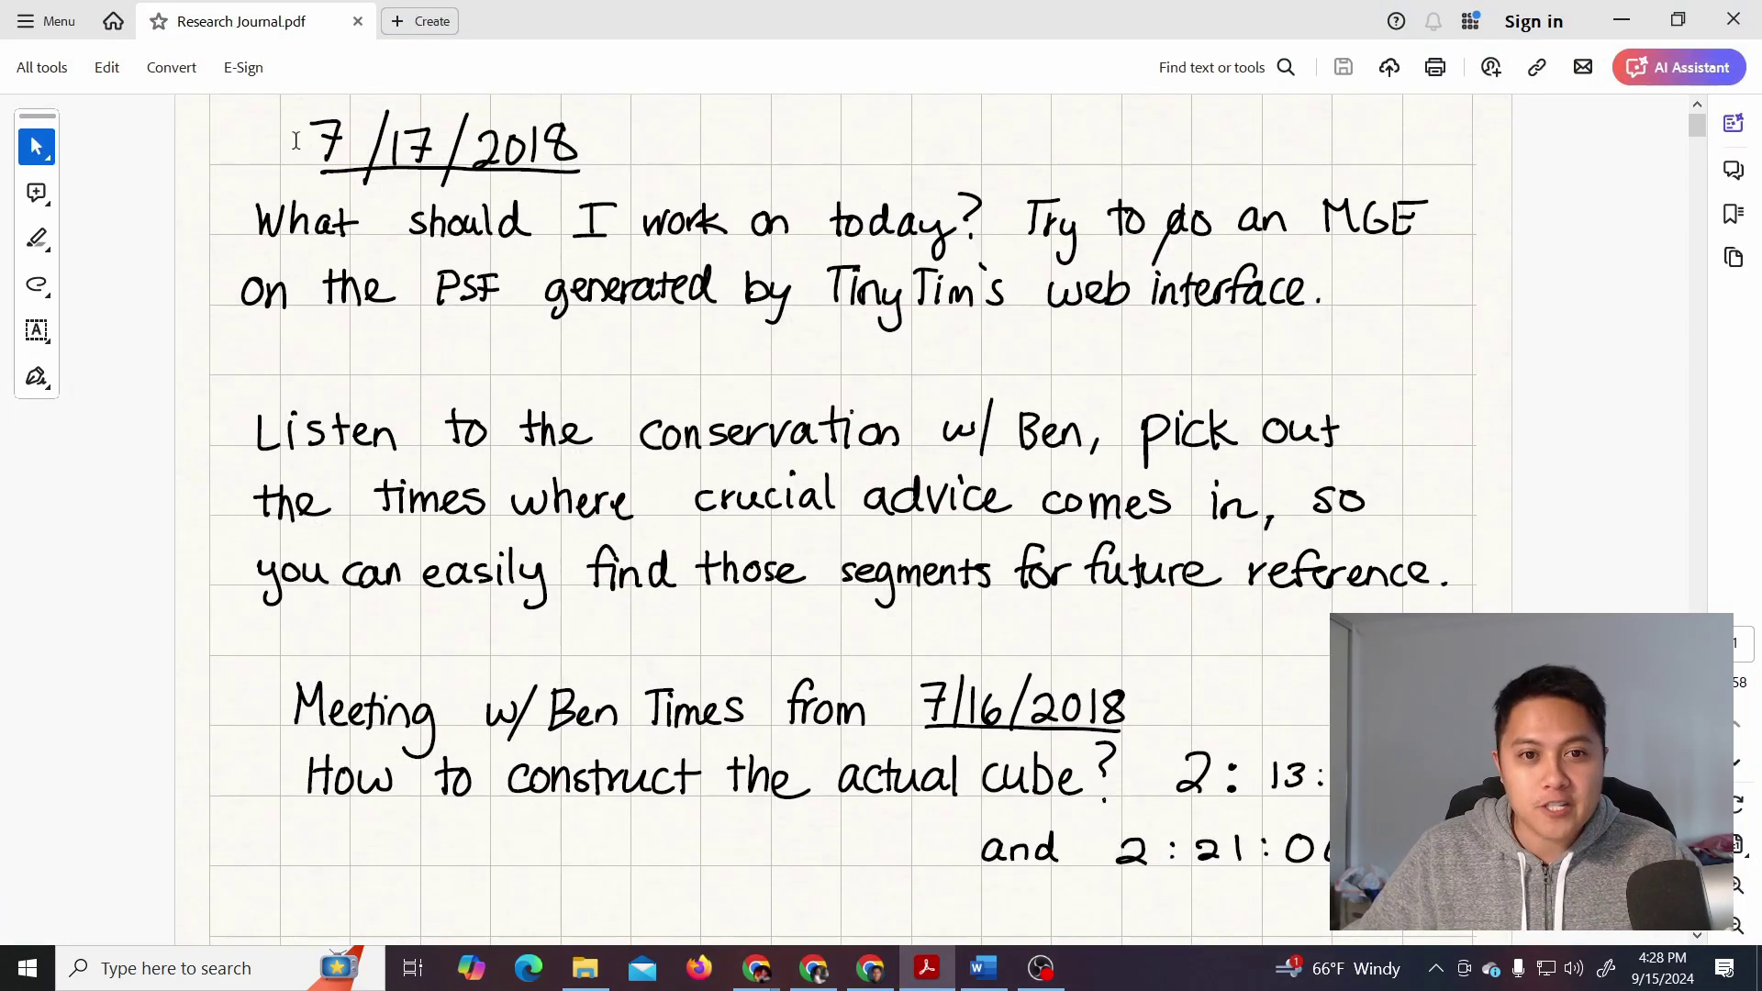
{"action": "left_click_drag", "start_coordinate": [308, 149], "coordinate": [633, 231]}
{"action": "left_click", "coordinate": [634, 232]}
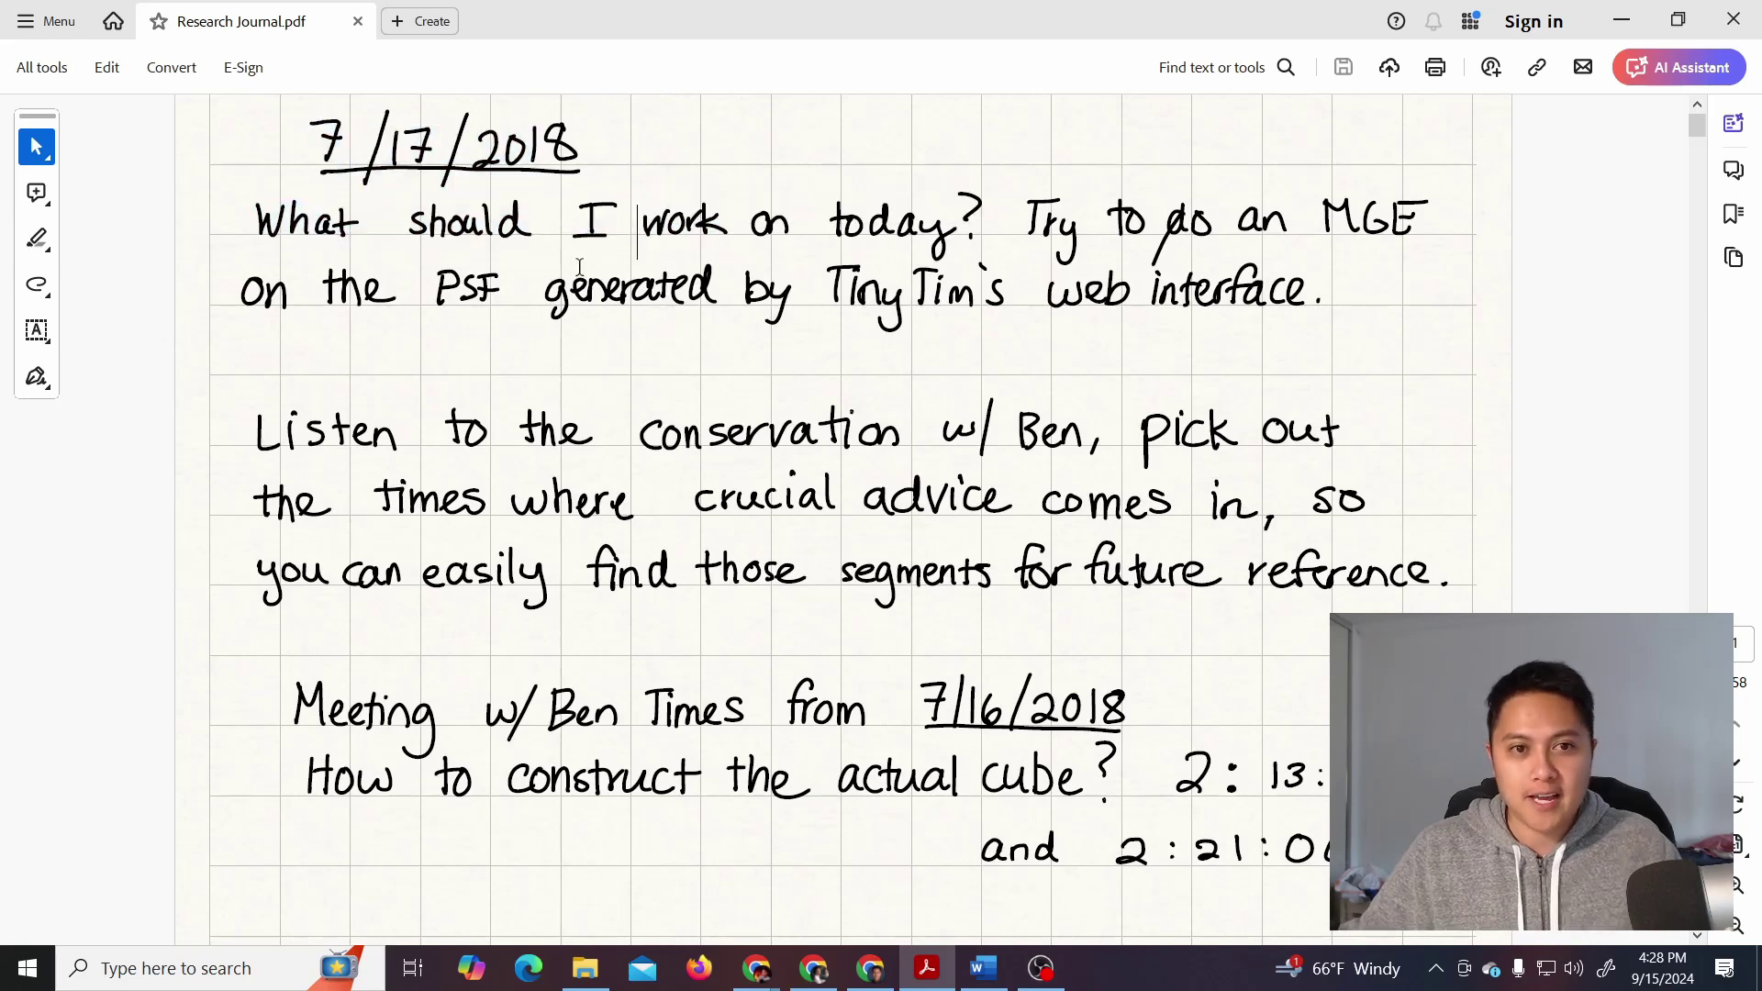
{"action": "left_click_drag", "start_coordinate": [305, 128], "coordinate": [534, 151]}
{"action": "left_click", "coordinate": [534, 152]}
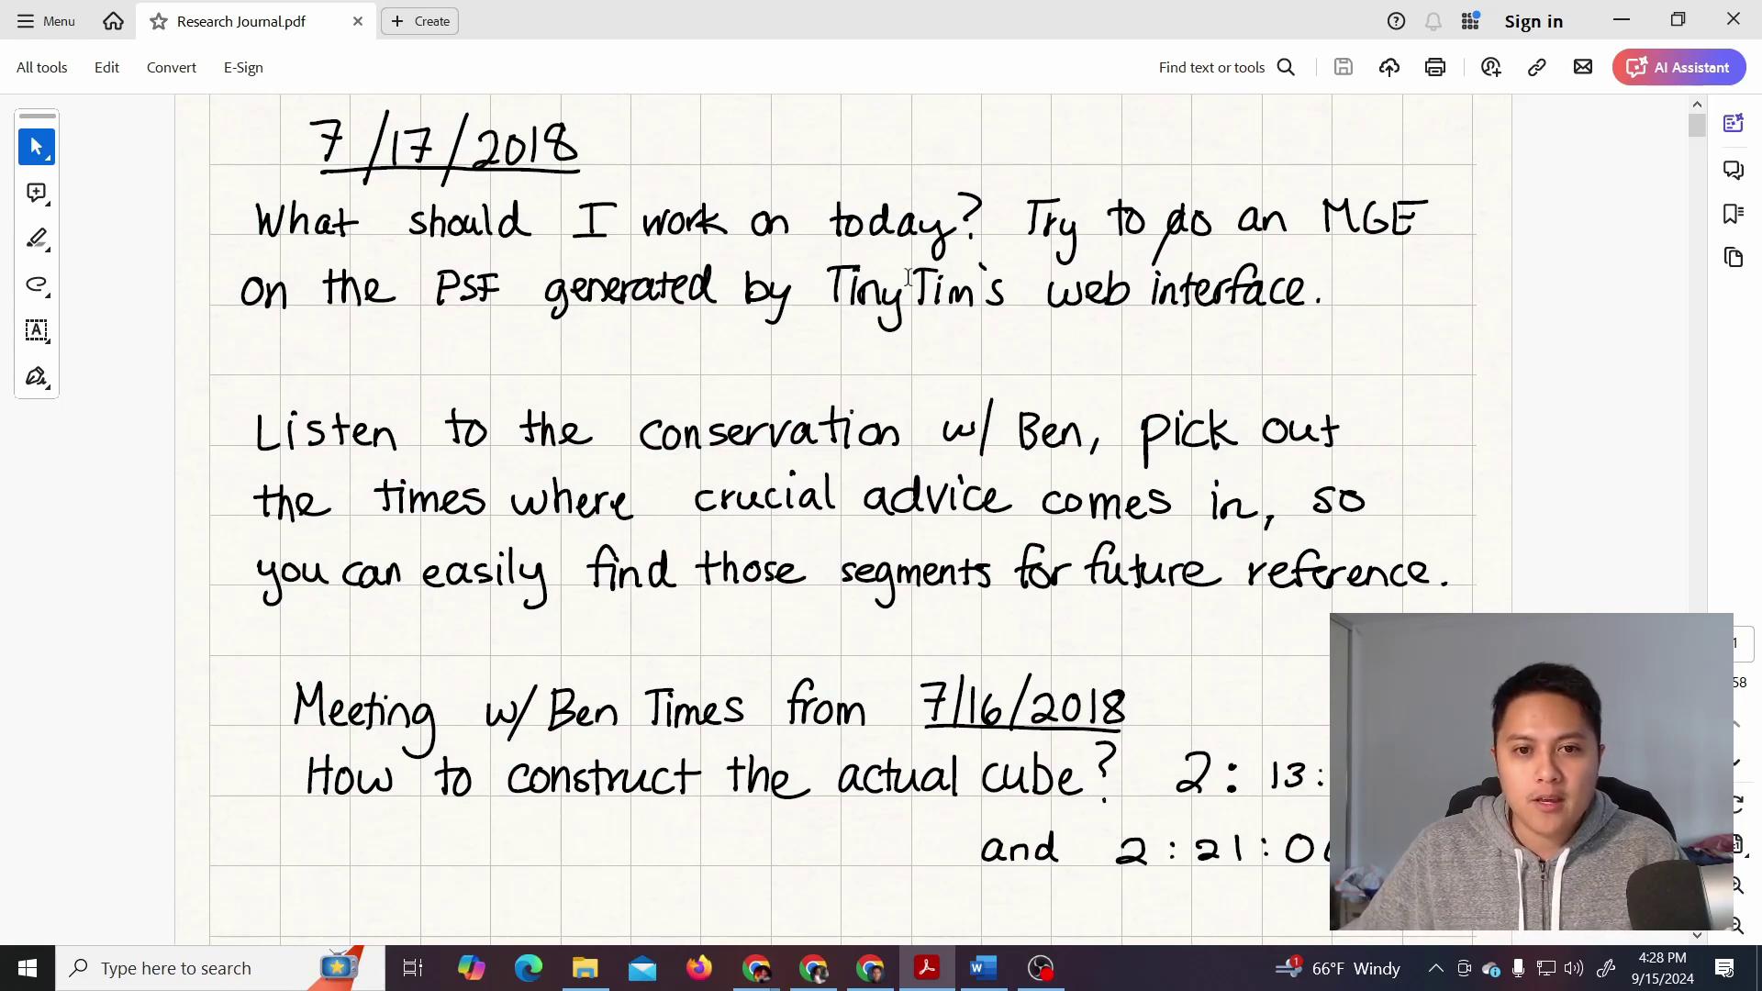
Scroll back and forth through the journal's early handwritten pages
{"action": "scroll", "coordinate": [1453, 321], "scroll_direction": "down", "scroll_amount": 8}
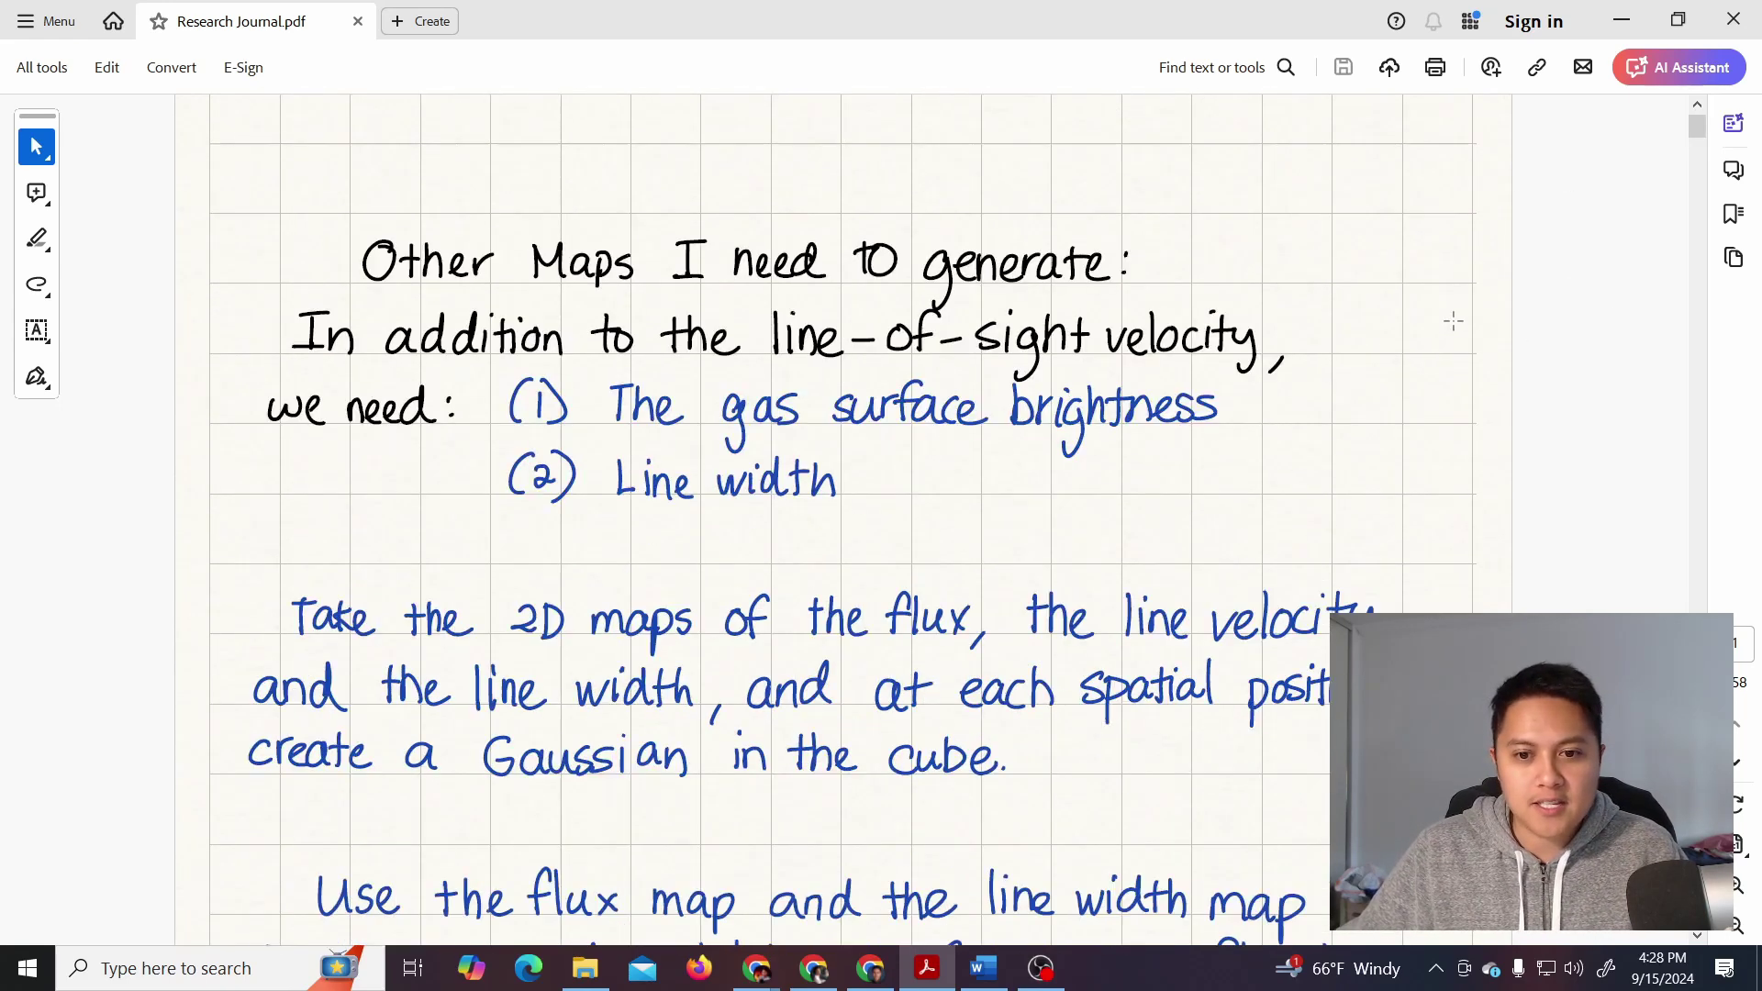
{"action": "scroll", "coordinate": [1453, 321], "scroll_direction": "down", "scroll_amount": 5}
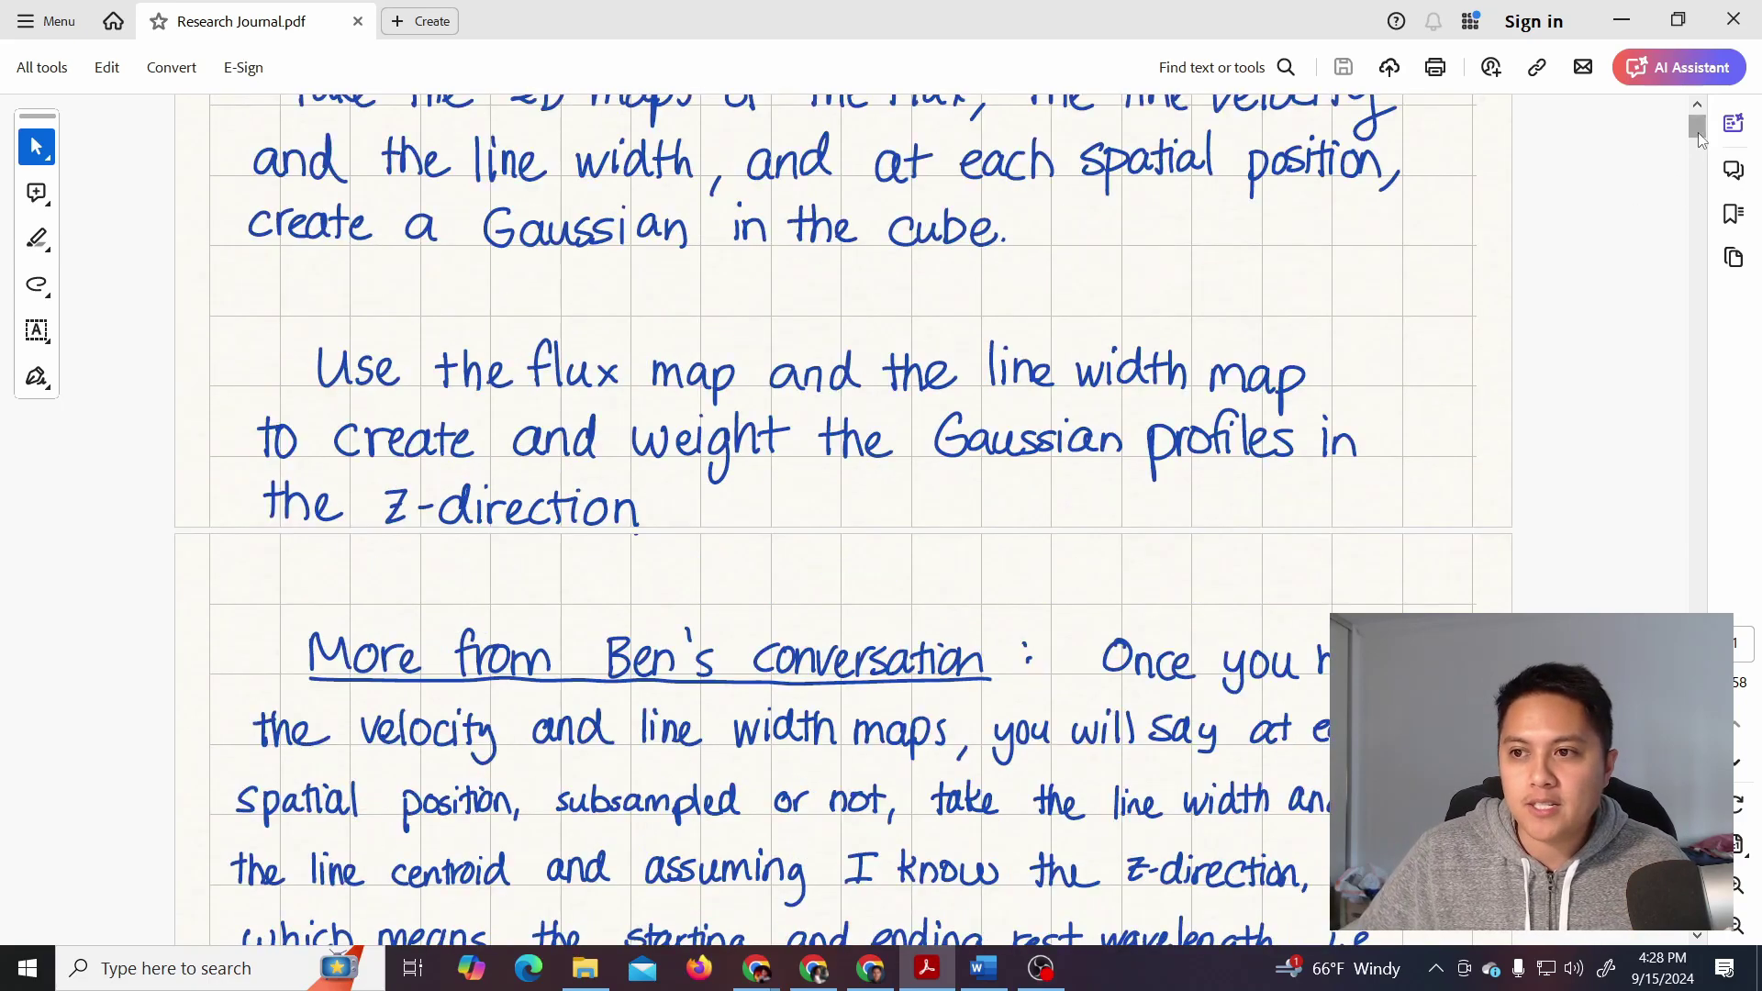
{"action": "left_click_drag", "start_coordinate": [1699, 142], "coordinate": [1698, 137]}
{"action": "scroll", "coordinate": [1549, 306], "scroll_direction": "up", "scroll_amount": 6}
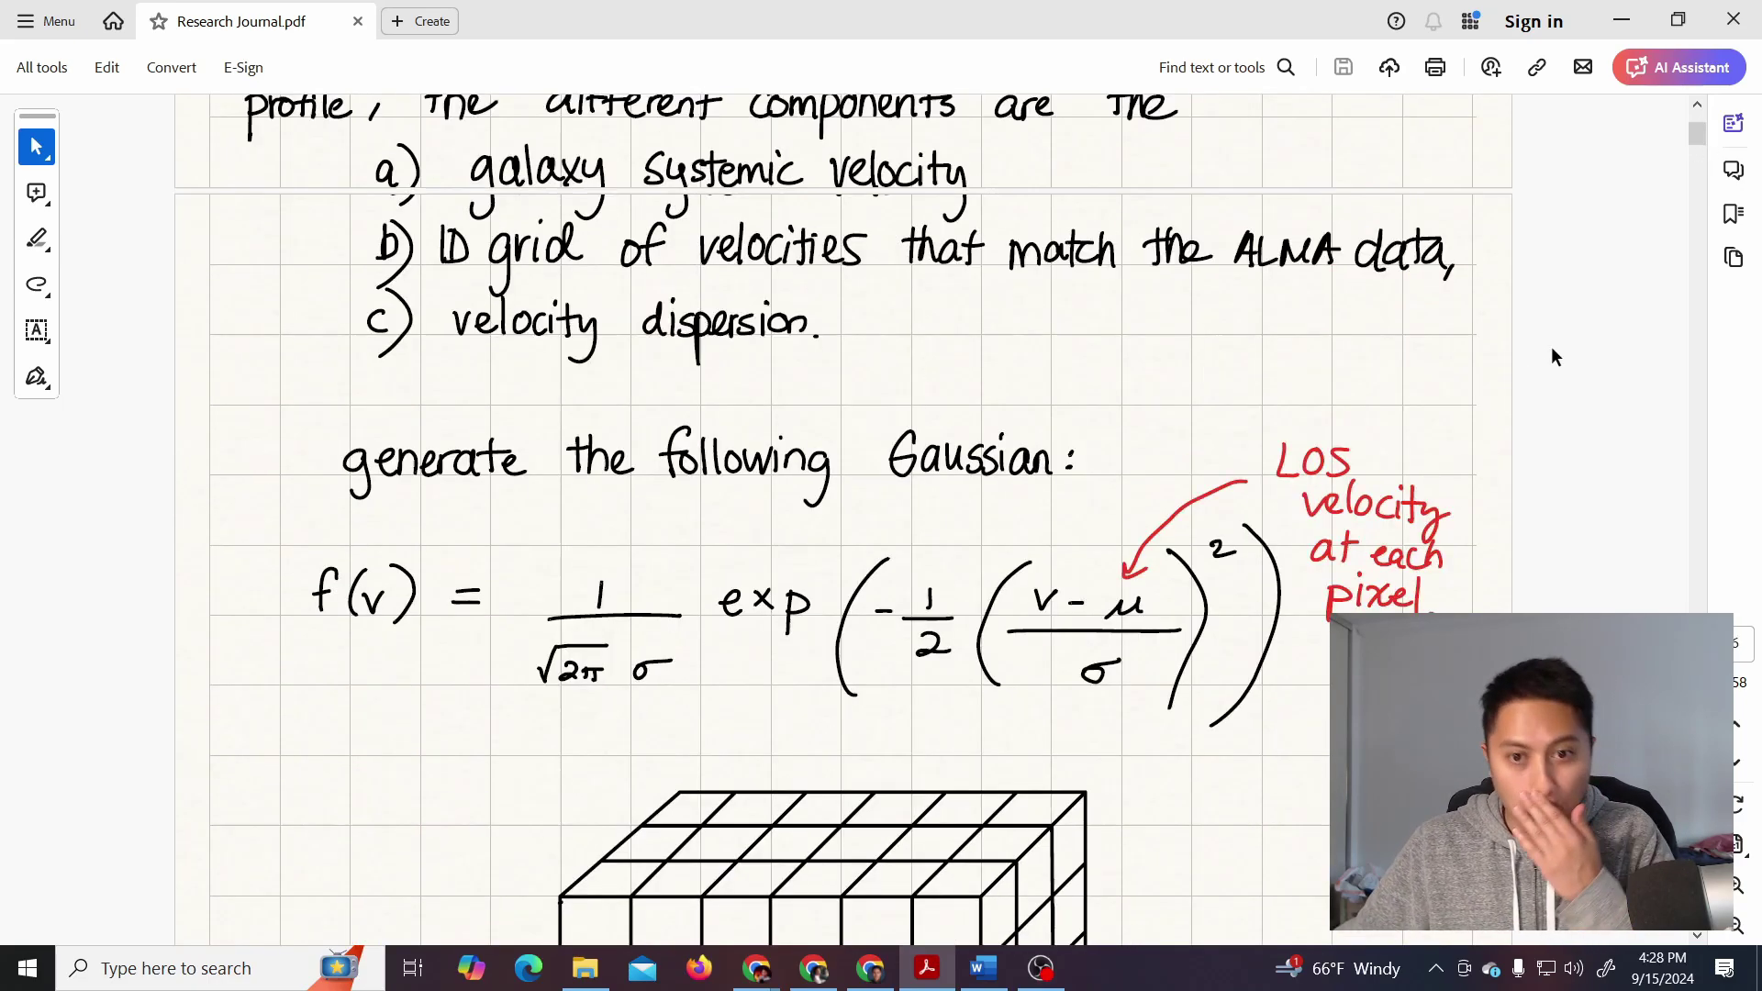
{"action": "scroll", "coordinate": [1546, 347], "scroll_direction": "up", "scroll_amount": 15}
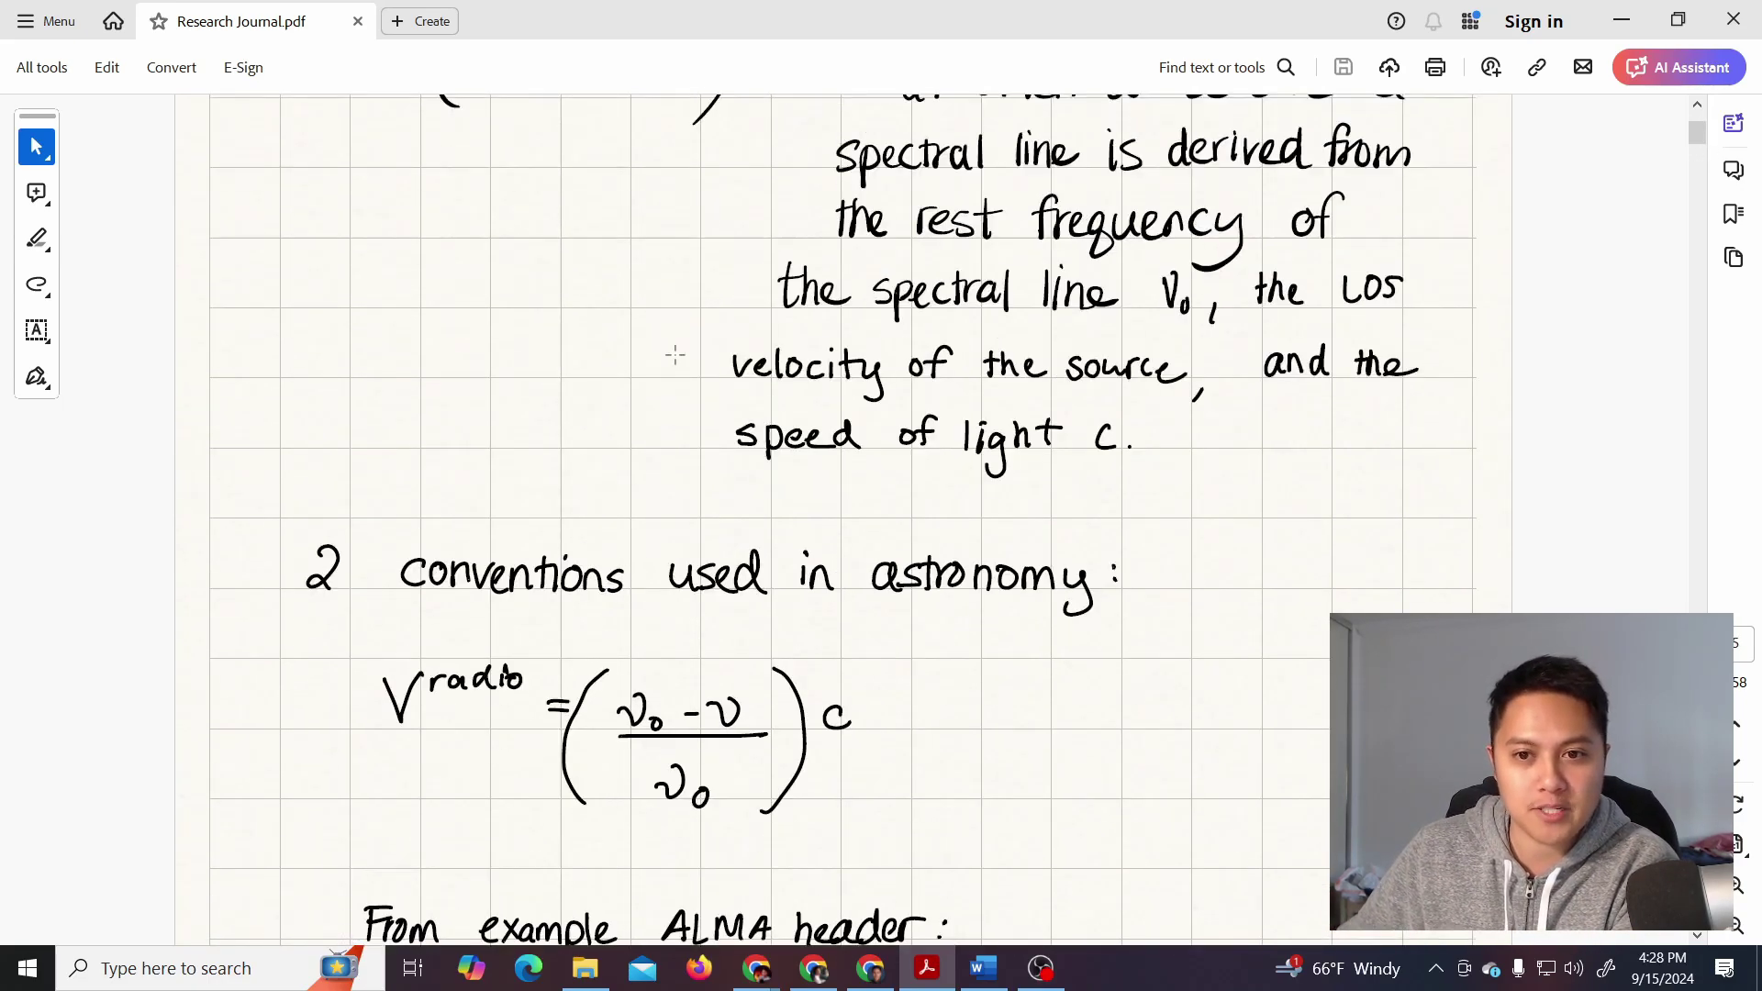
{"action": "scroll", "coordinate": [661, 348], "scroll_direction": "up", "scroll_amount": 12}
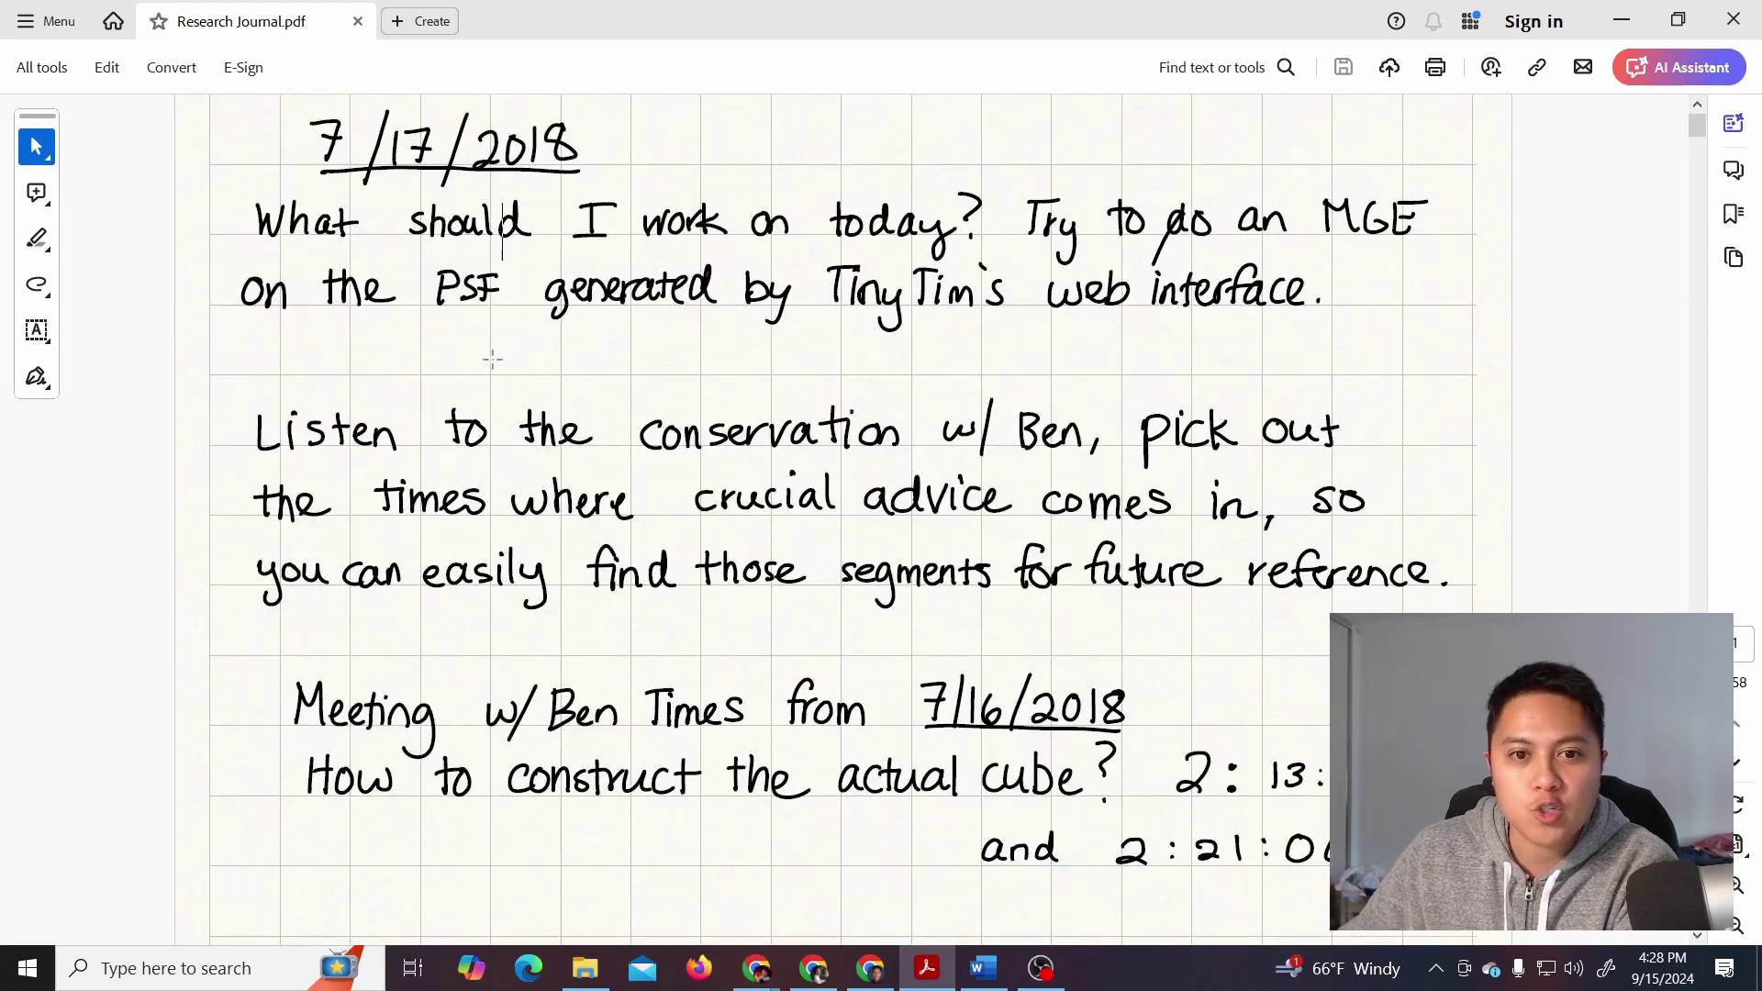
{"action": "left_click_drag", "start_coordinate": [1697, 129], "coordinate": [1699, 135]}
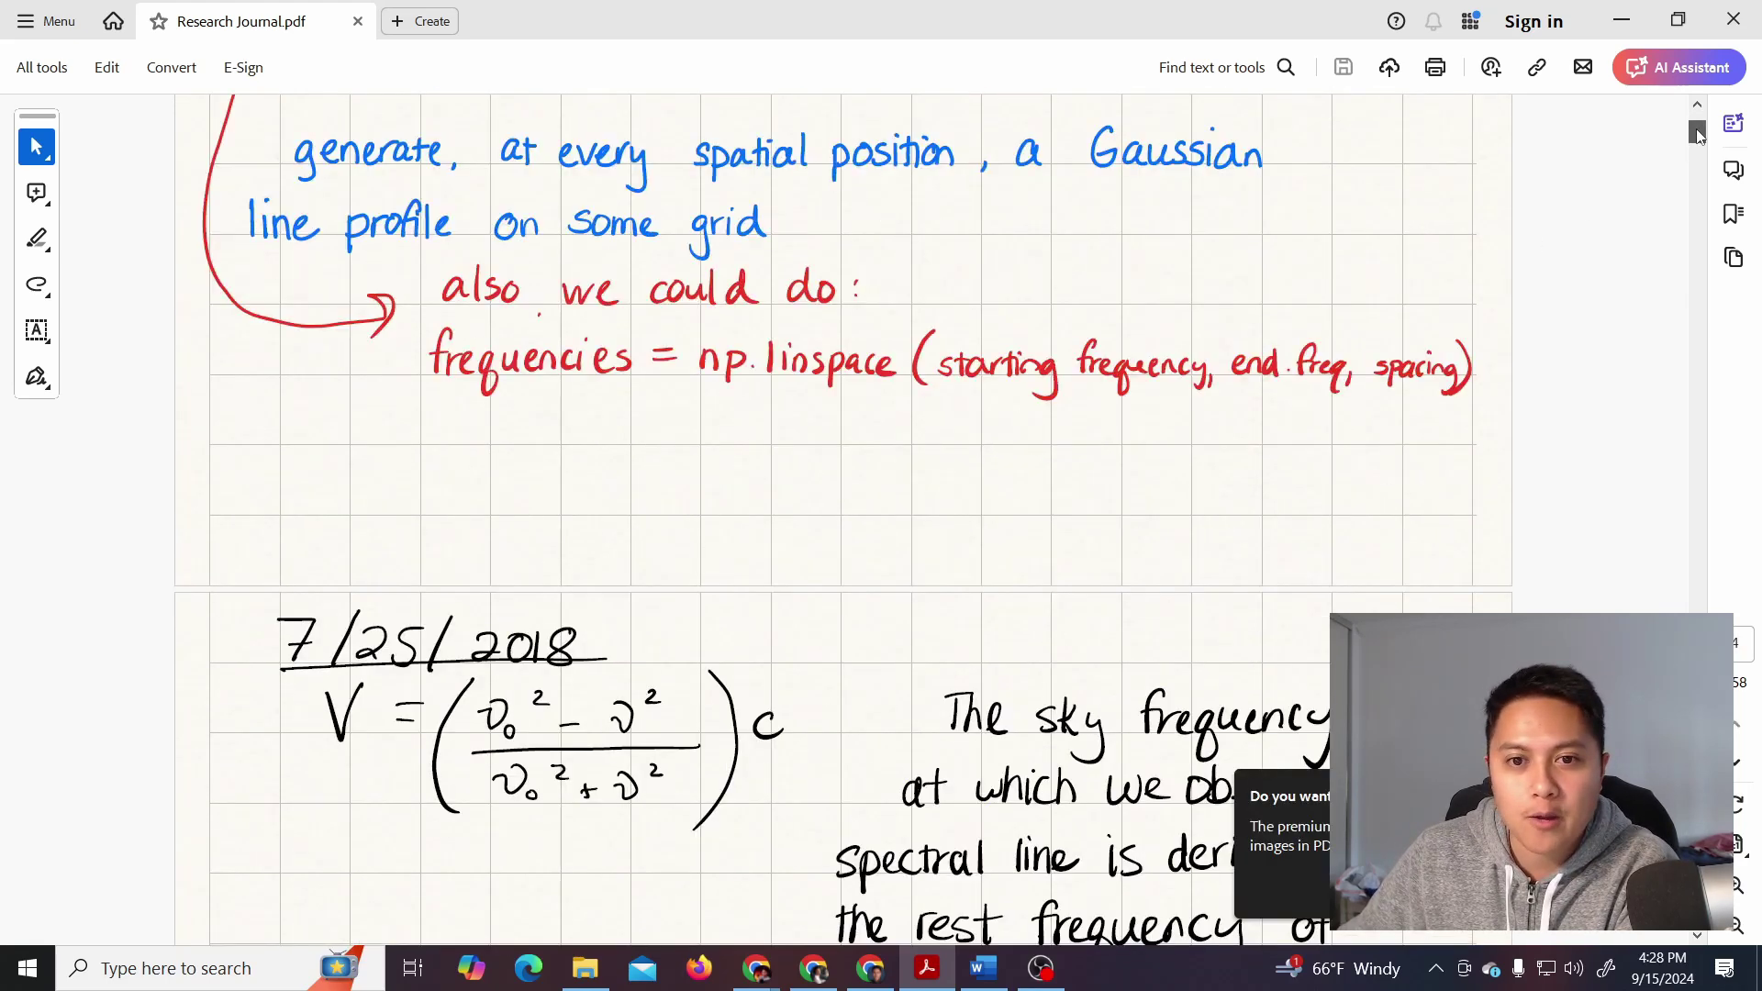
{"action": "scroll", "coordinate": [1317, 267], "scroll_direction": "down", "scroll_amount": 5}
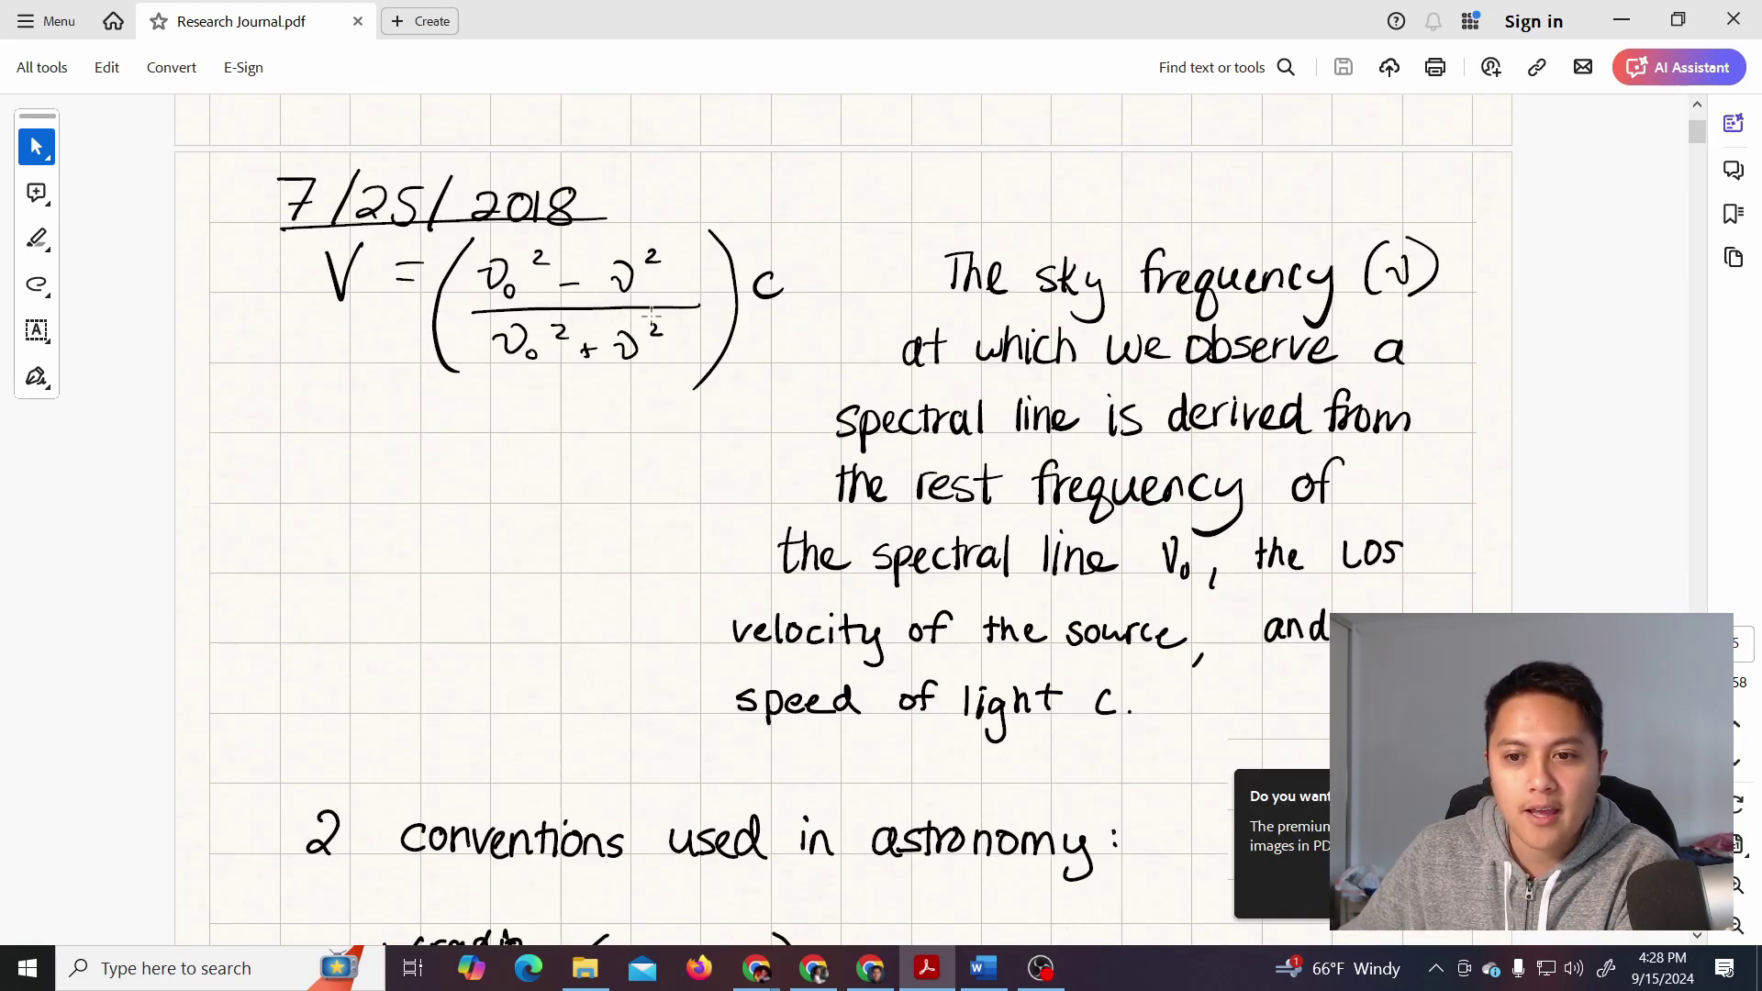
{"action": "scroll", "coordinate": [651, 316], "scroll_direction": "down", "scroll_amount": 10}
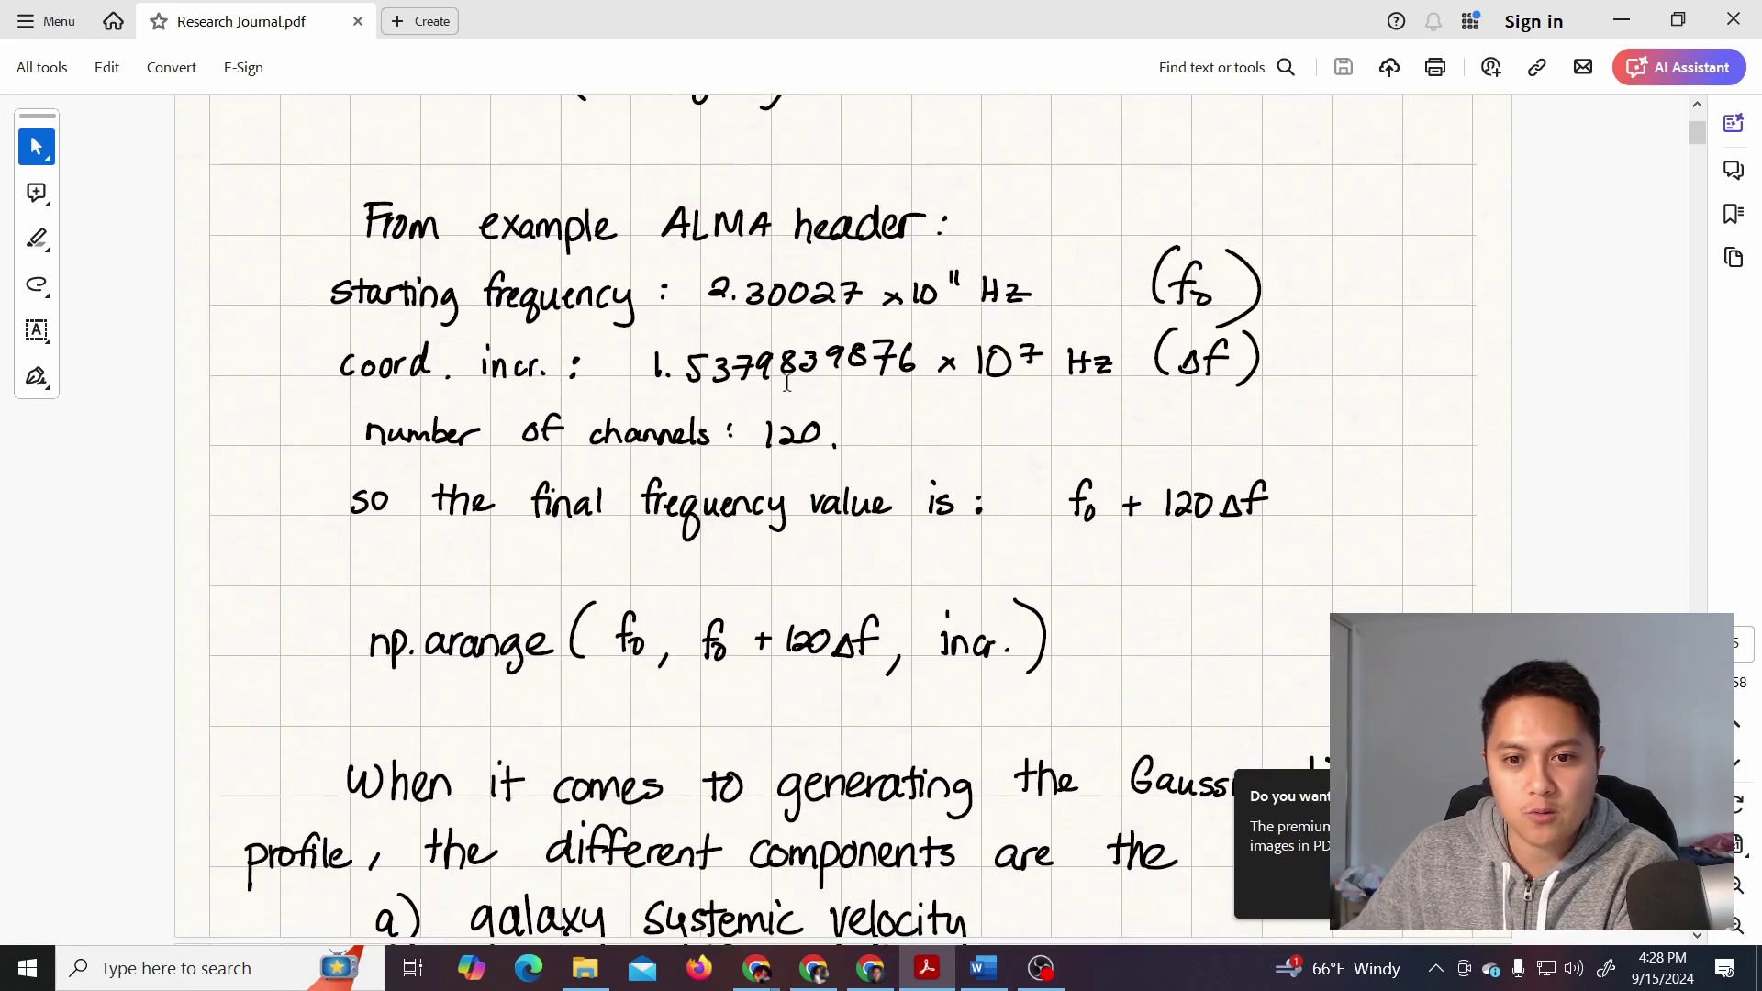
{"action": "scroll", "coordinate": [787, 383], "scroll_direction": "down", "scroll_amount": 2}
{"action": "scroll", "coordinate": [747, 417], "scroll_direction": "up", "scroll_amount": 2}
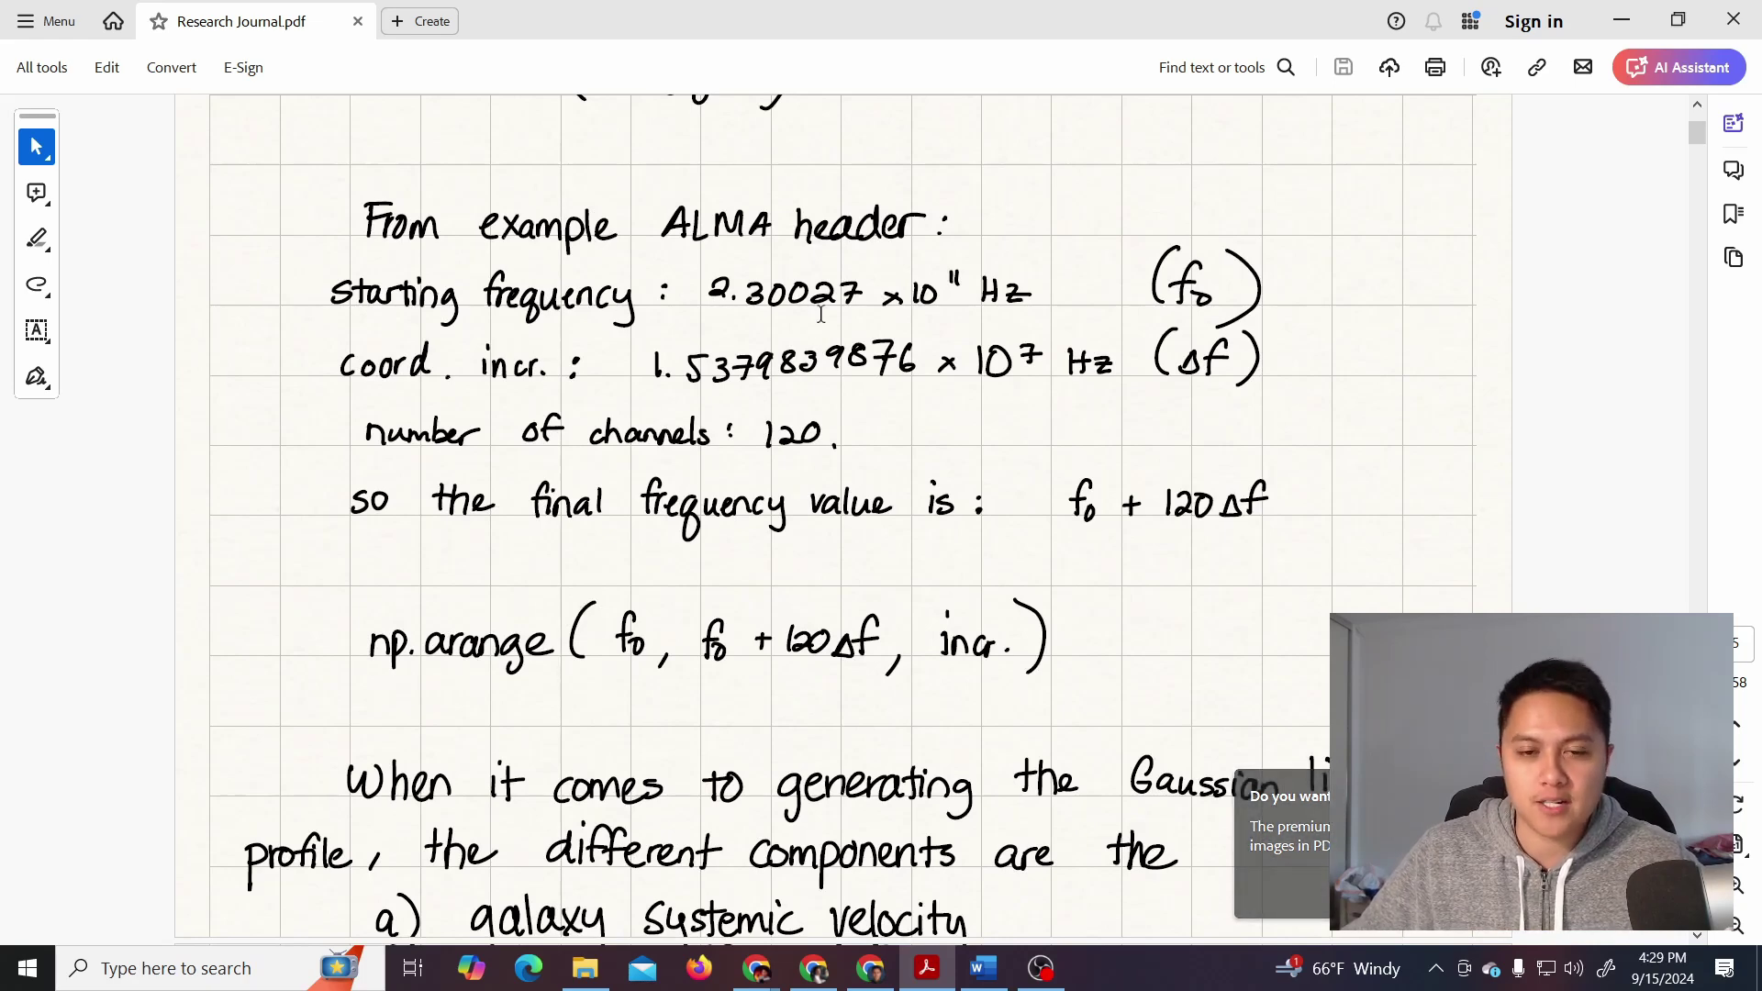
{"action": "scroll", "coordinate": [890, 285], "scroll_direction": "down", "scroll_amount": 4}
{"action": "scroll", "coordinate": [1205, 296], "scroll_direction": "down", "scroll_amount": 6}
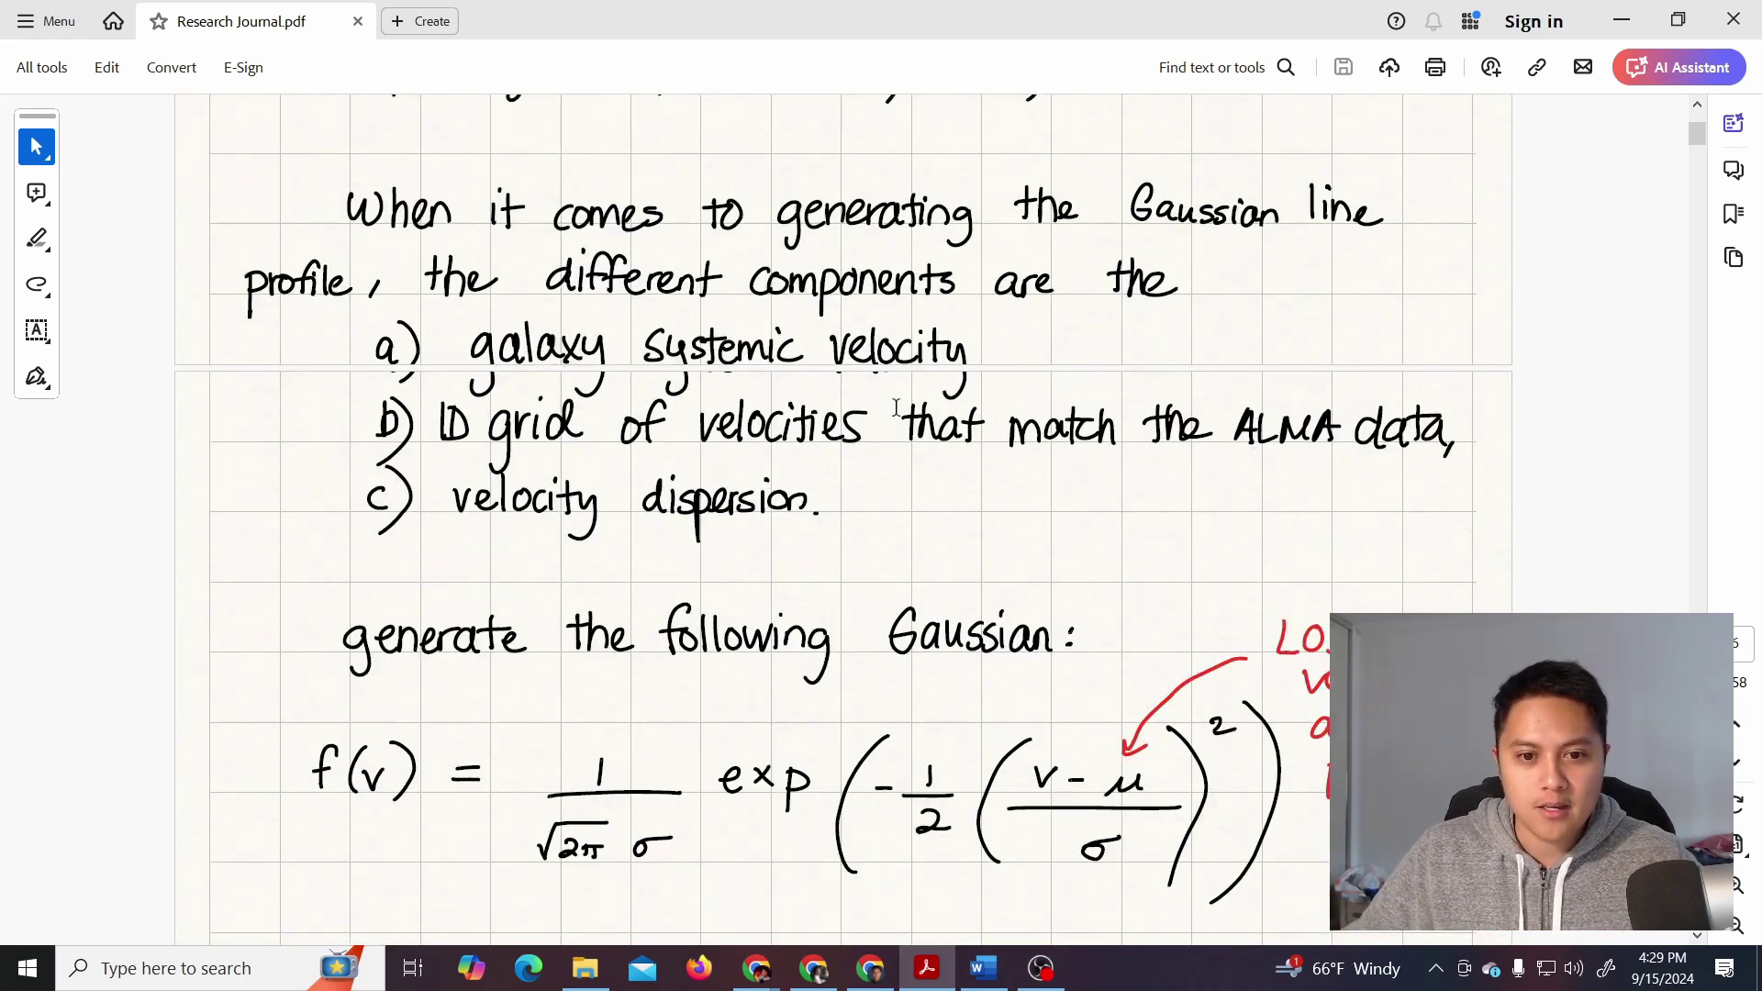
{"action": "scroll", "coordinate": [592, 301], "scroll_direction": "down", "scroll_amount": 12}
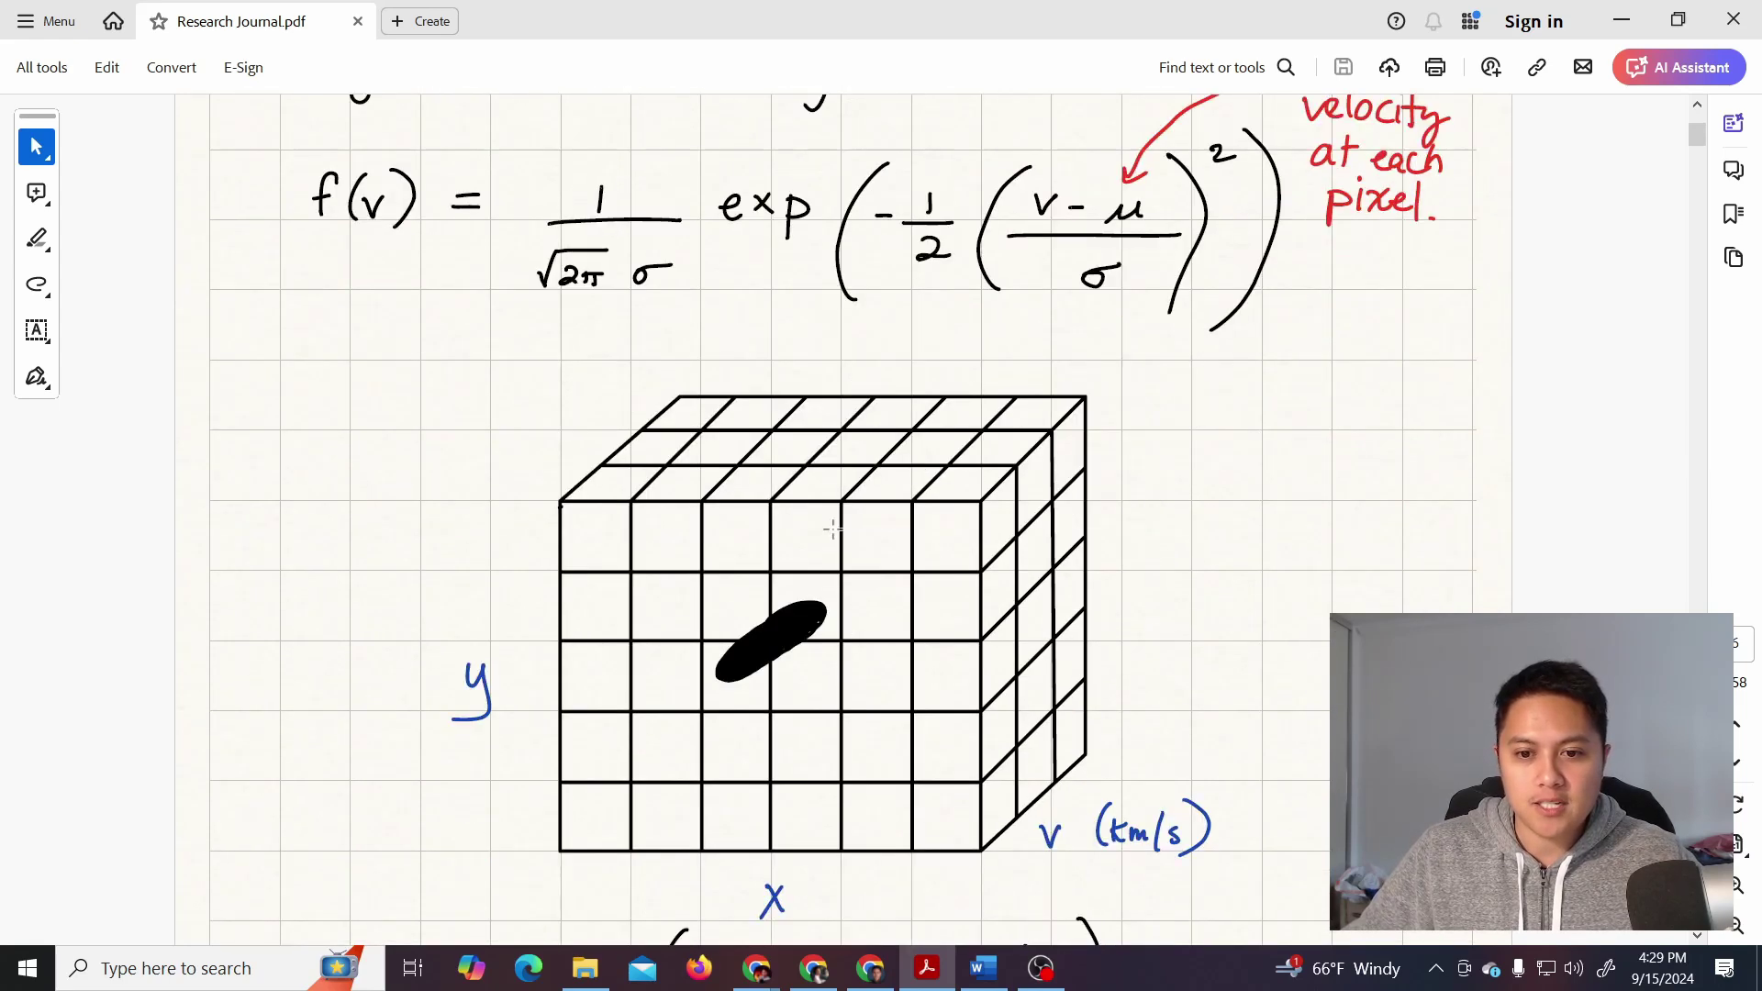
{"action": "scroll", "coordinate": [639, 505], "scroll_direction": "down", "scroll_amount": 3}
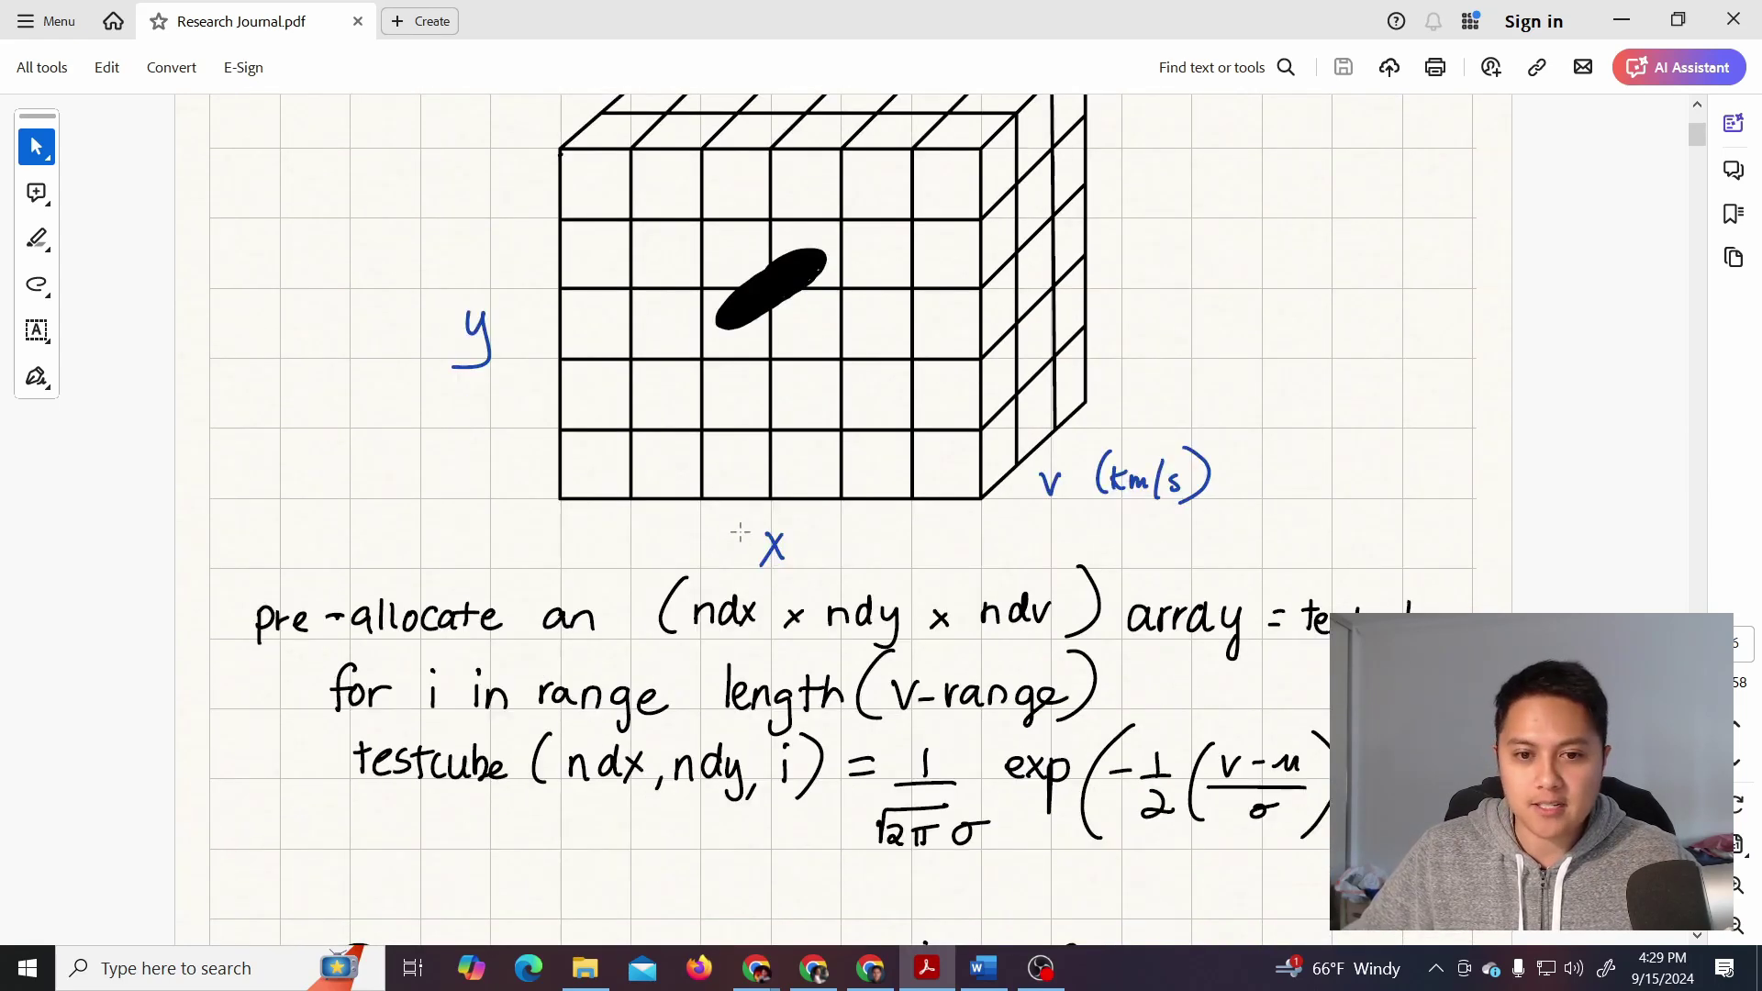
{"action": "scroll", "coordinate": [826, 551], "scroll_direction": "down", "scroll_amount": 2}
{"action": "scroll", "coordinate": [1092, 521], "scroll_direction": "down", "scroll_amount": 9}
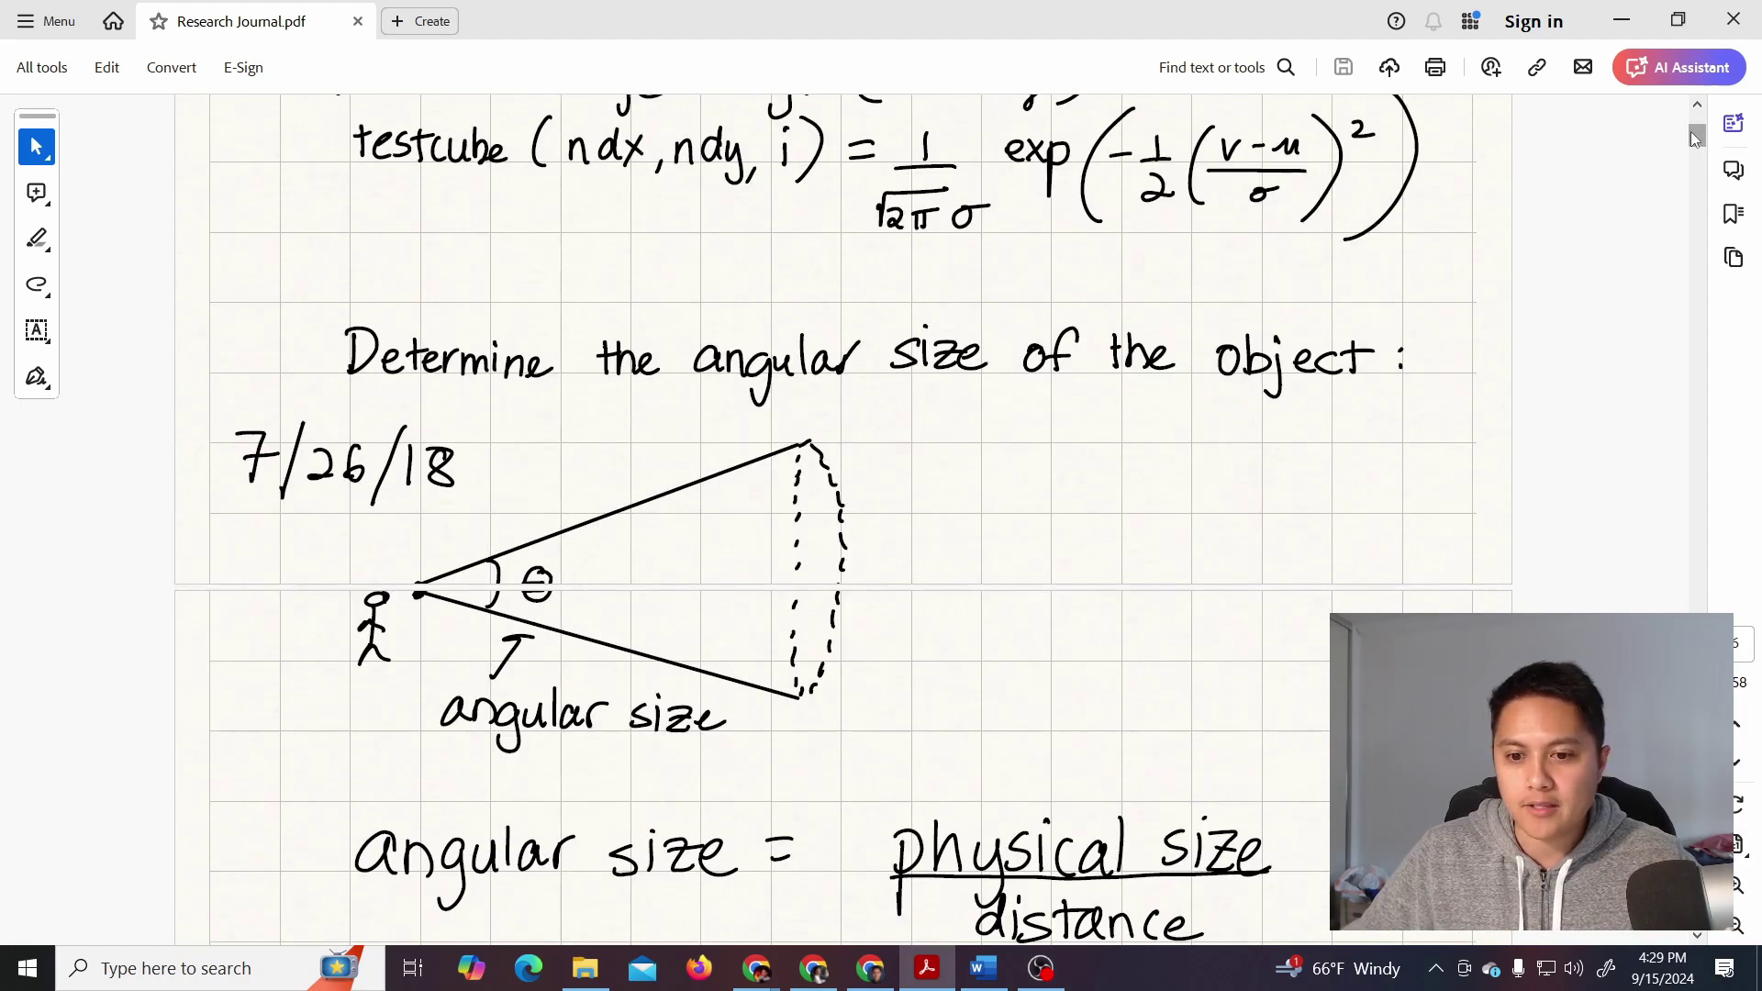
Continue reading further through the journal entries toward the Monte Carlo pages
{"action": "left_click_drag", "start_coordinate": [1696, 136], "coordinate": [1696, 152]}
{"action": "scroll", "coordinate": [1483, 290], "scroll_direction": "up", "scroll_amount": 15}
{"action": "scroll", "coordinate": [493, 376], "scroll_direction": "up", "scroll_amount": 5}
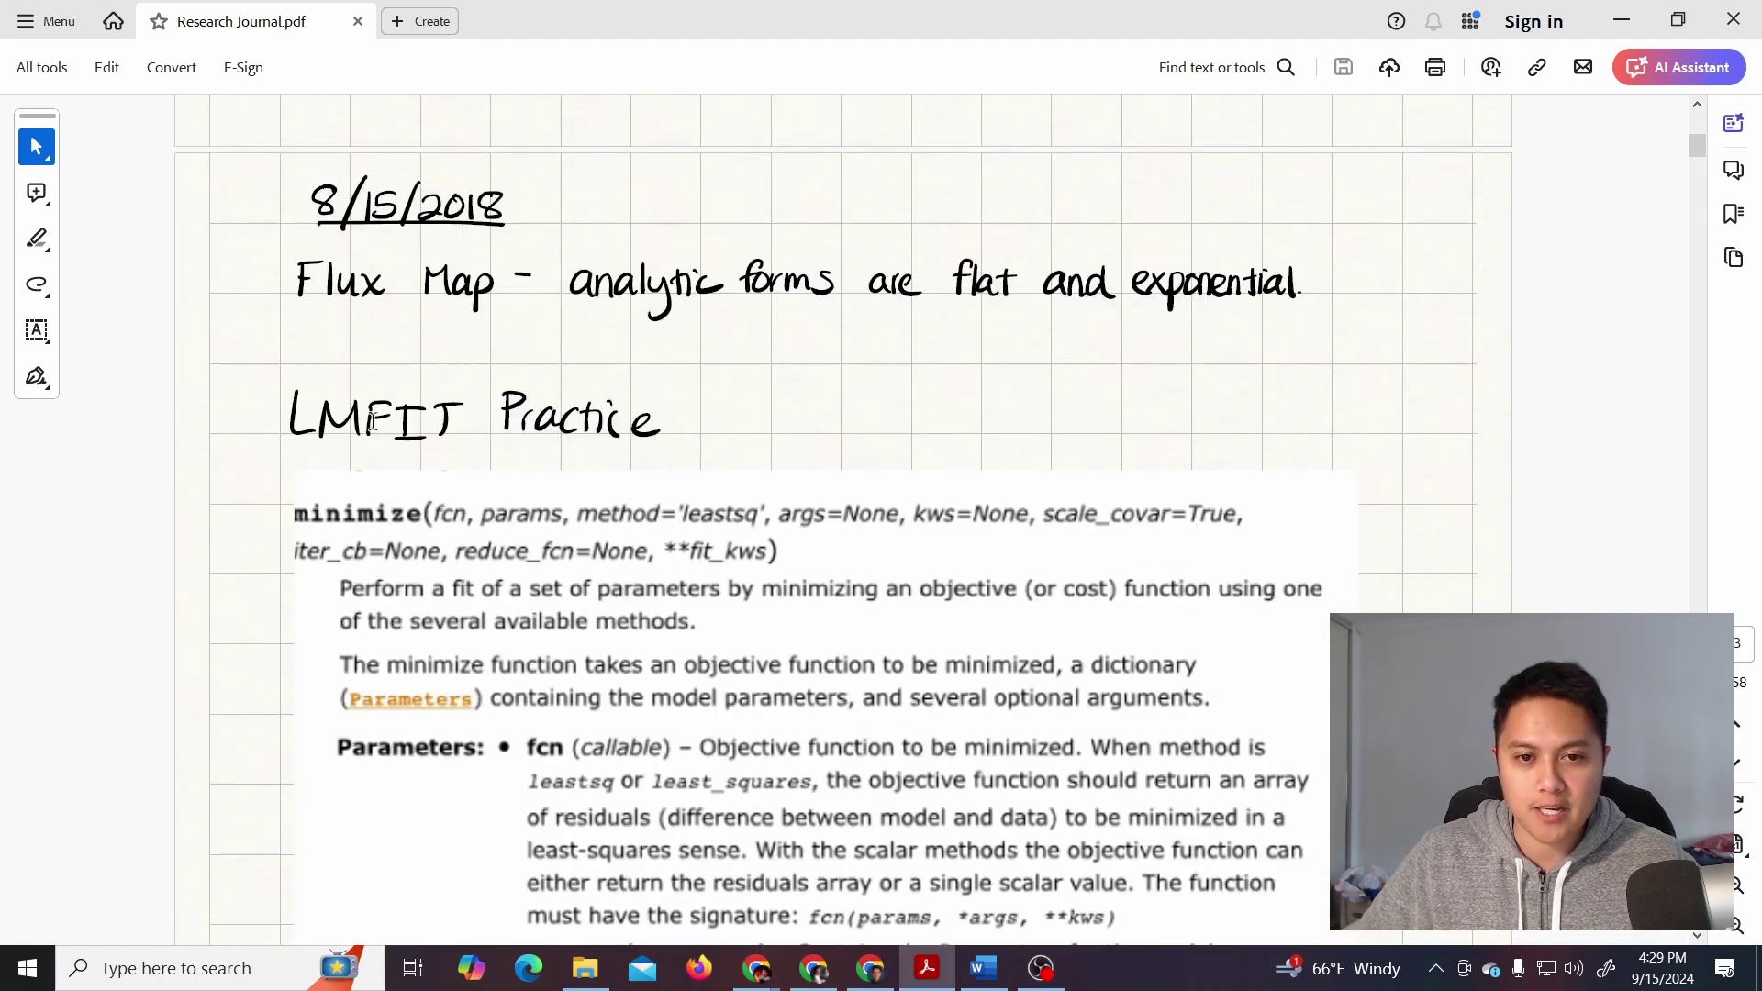
{"action": "scroll", "coordinate": [667, 469], "scroll_direction": "down", "scroll_amount": 5}
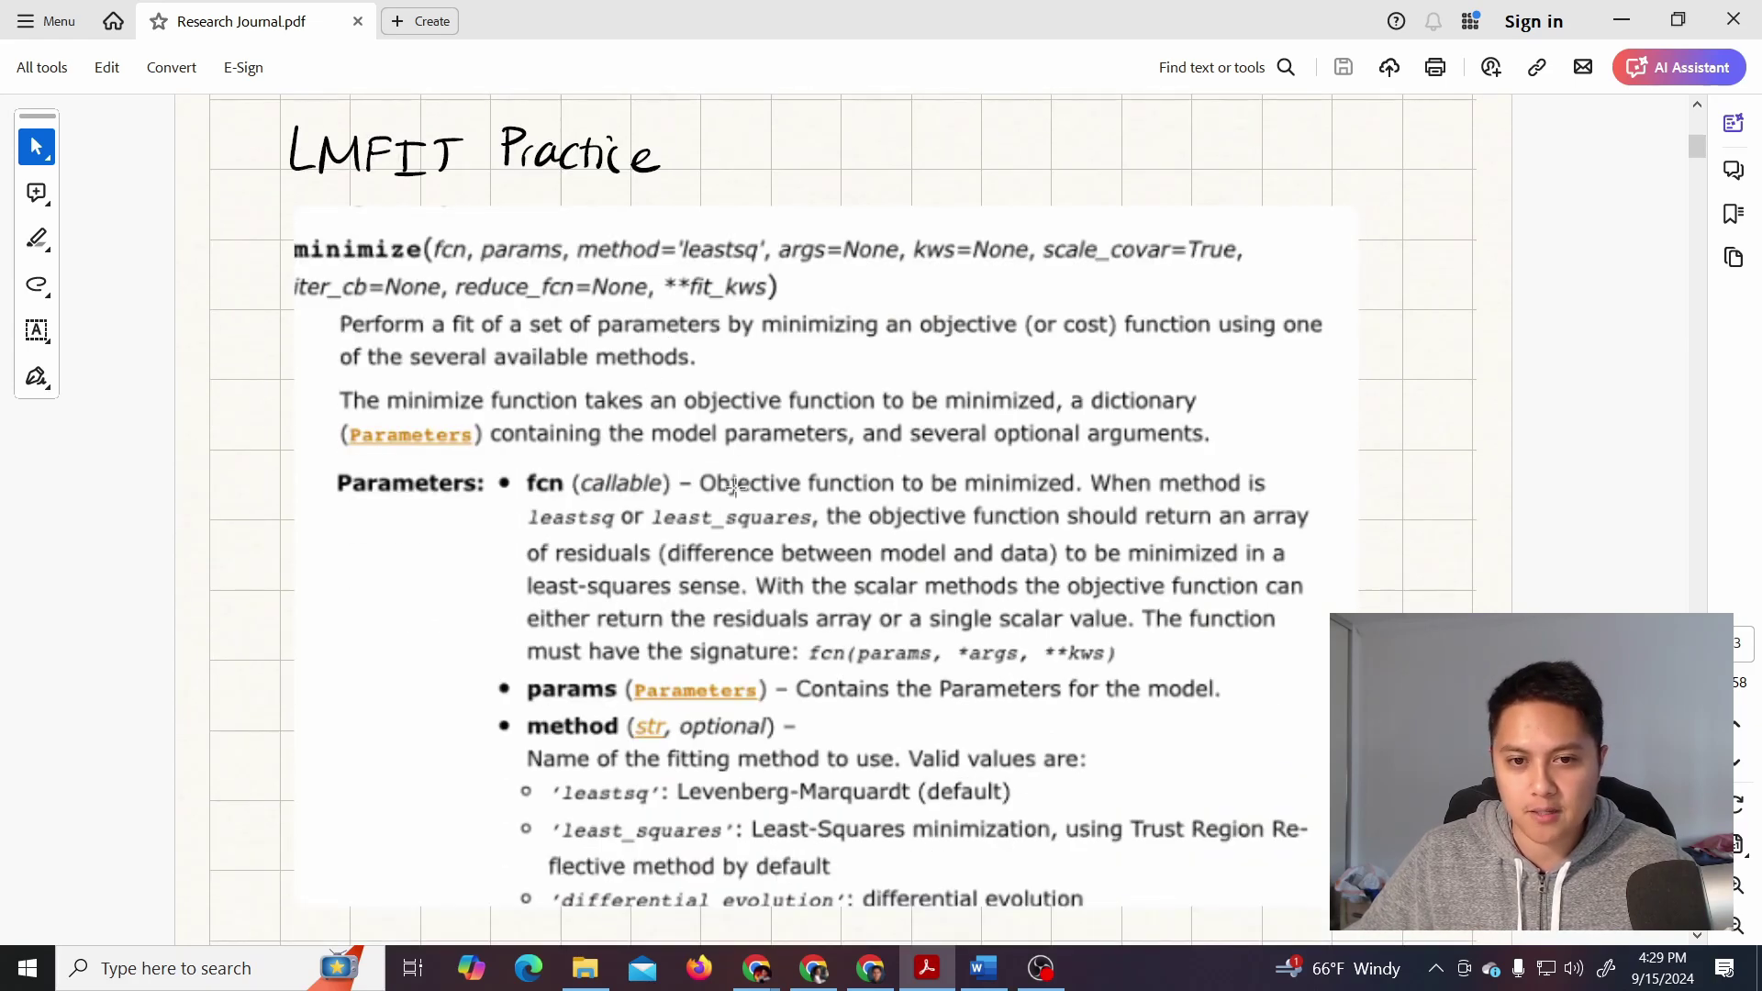
{"action": "scroll", "coordinate": [722, 483], "scroll_direction": "down", "scroll_amount": 2}
{"action": "scroll", "coordinate": [721, 432], "scroll_direction": "up", "scroll_amount": 3}
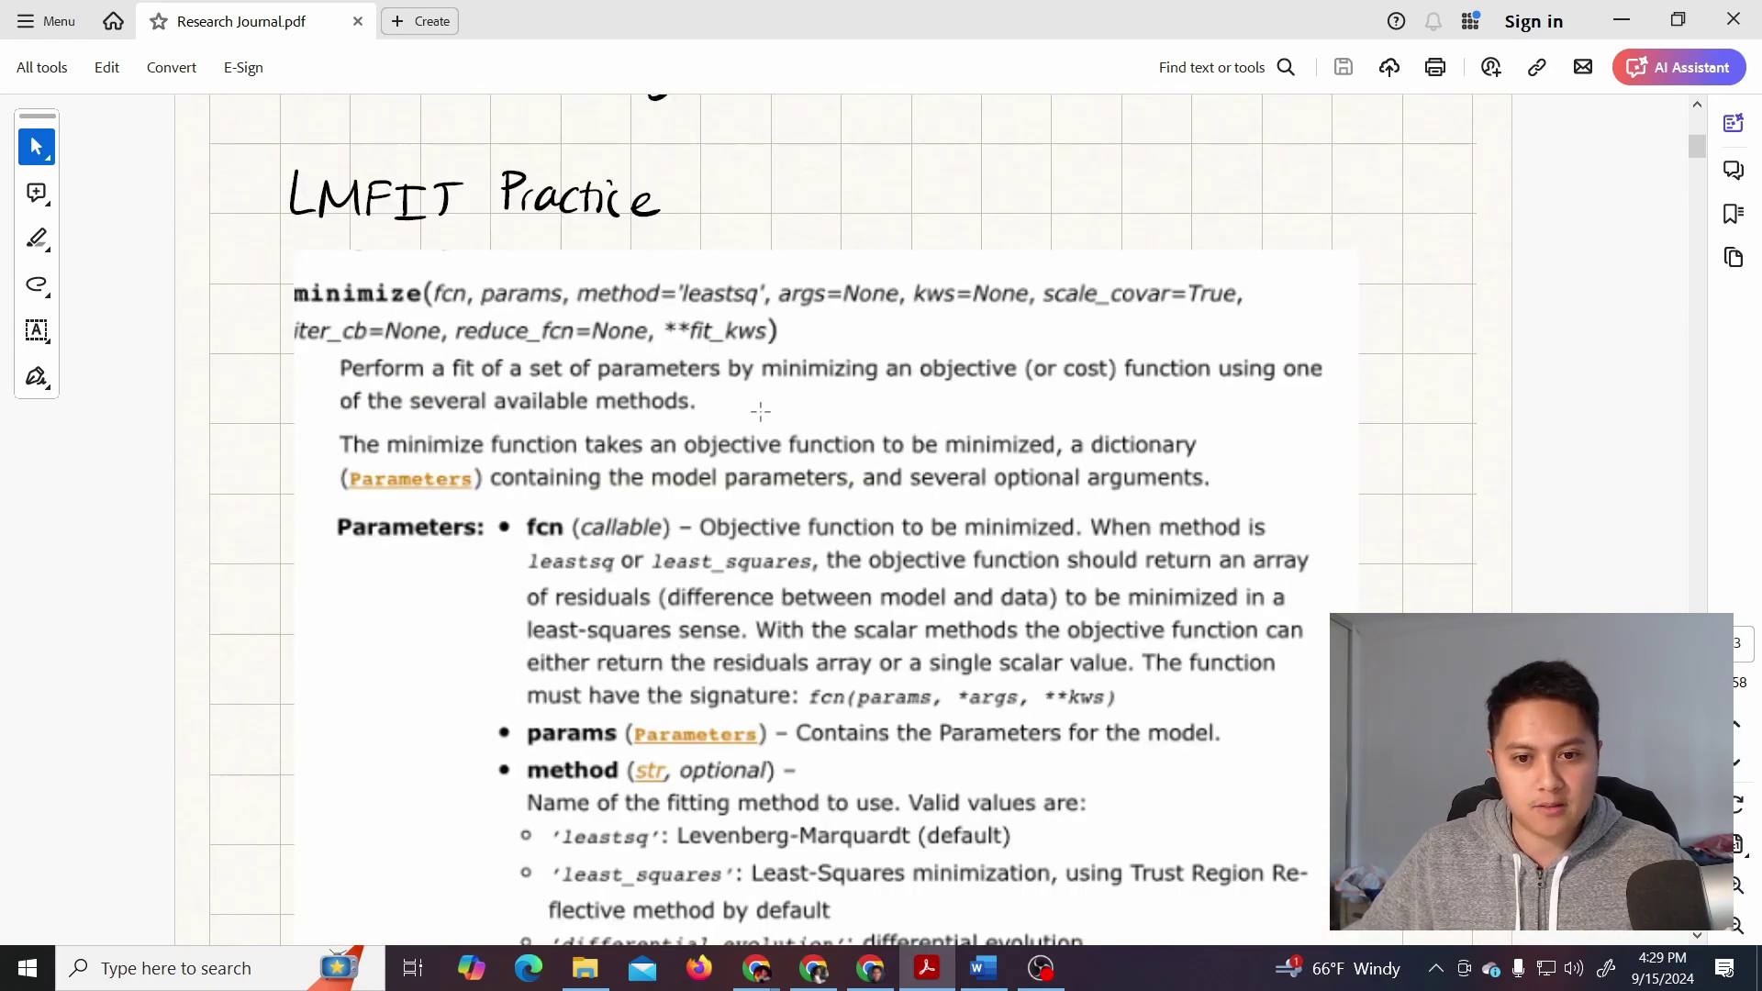
{"action": "scroll", "coordinate": [596, 491], "scroll_direction": "down", "scroll_amount": 3}
{"action": "scroll", "coordinate": [533, 343], "scroll_direction": "down", "scroll_amount": 20}
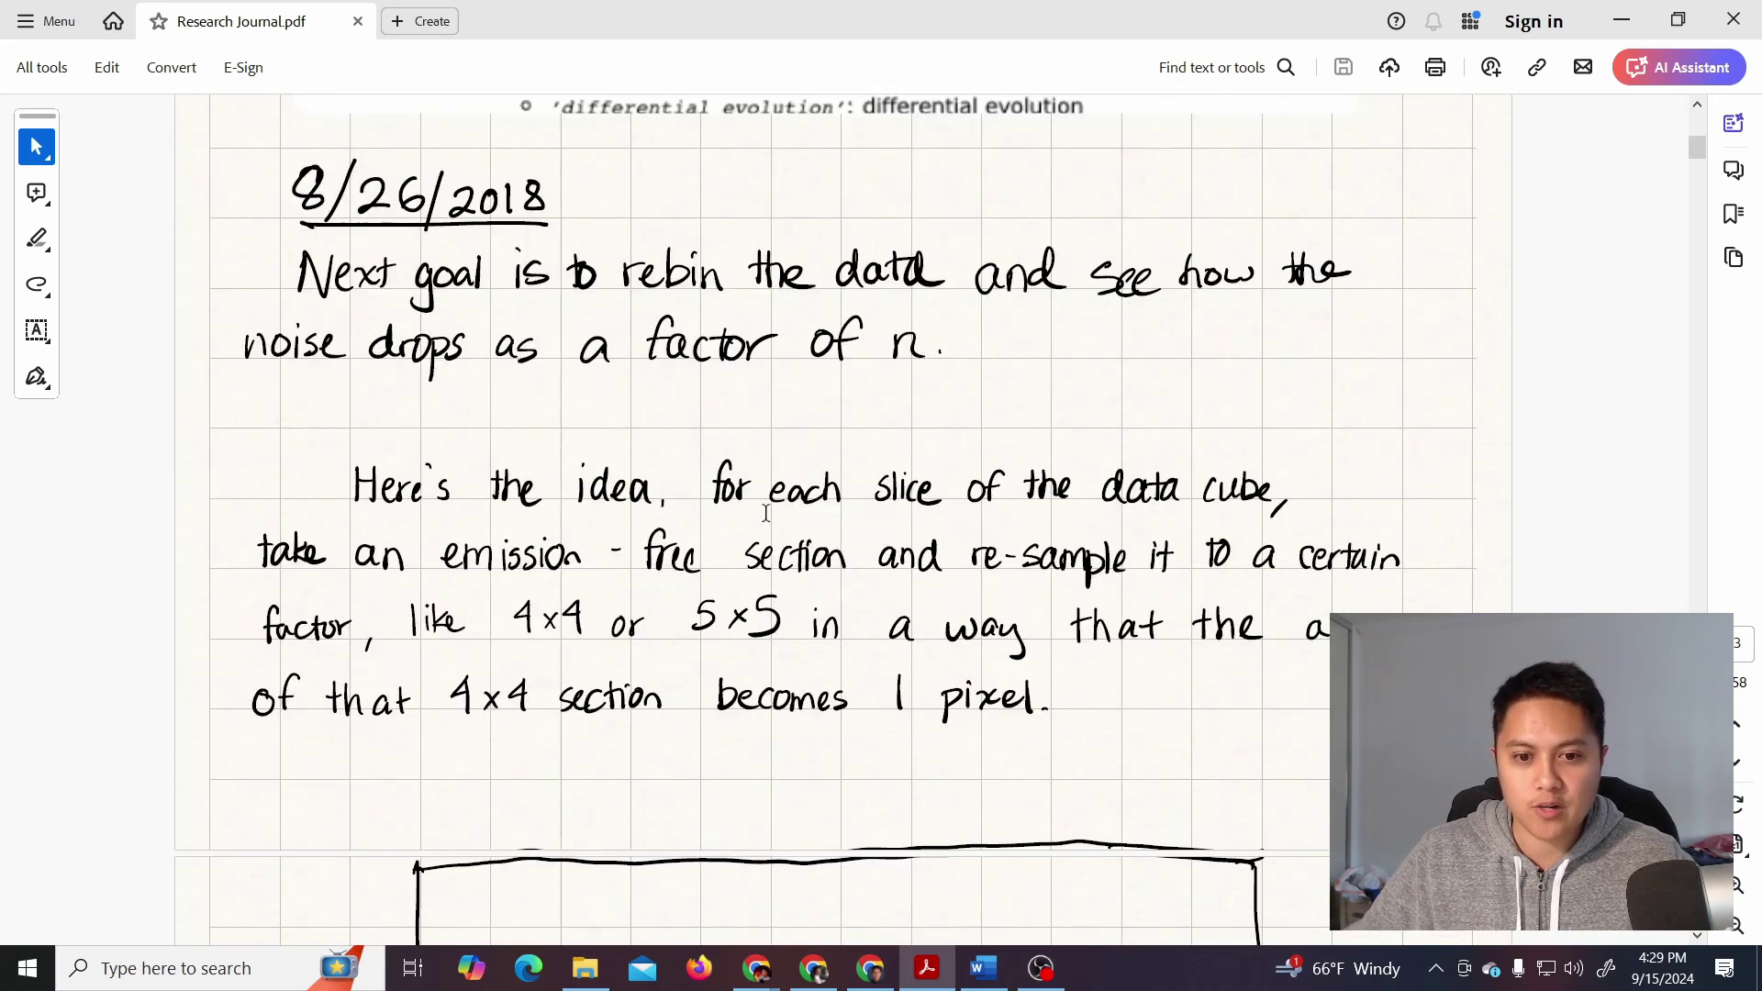
{"action": "scroll", "coordinate": [822, 501], "scroll_direction": "down", "scroll_amount": 4}
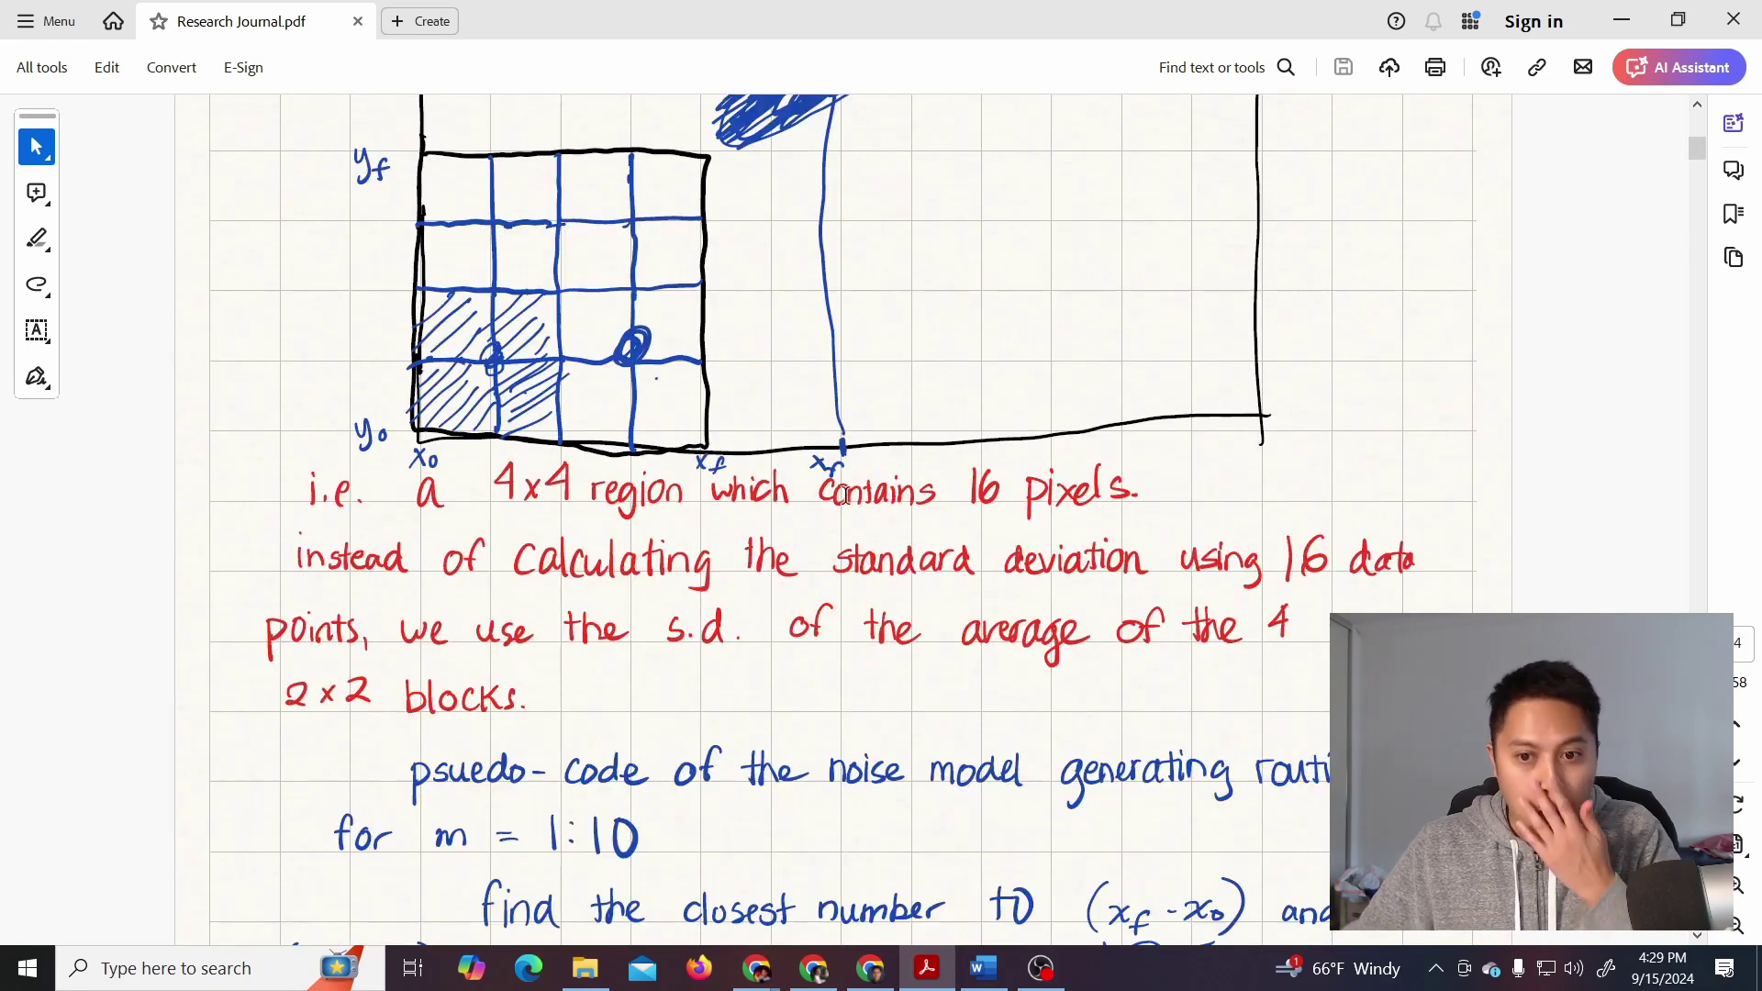
{"action": "scroll", "coordinate": [855, 495], "scroll_direction": "down", "scroll_amount": 8}
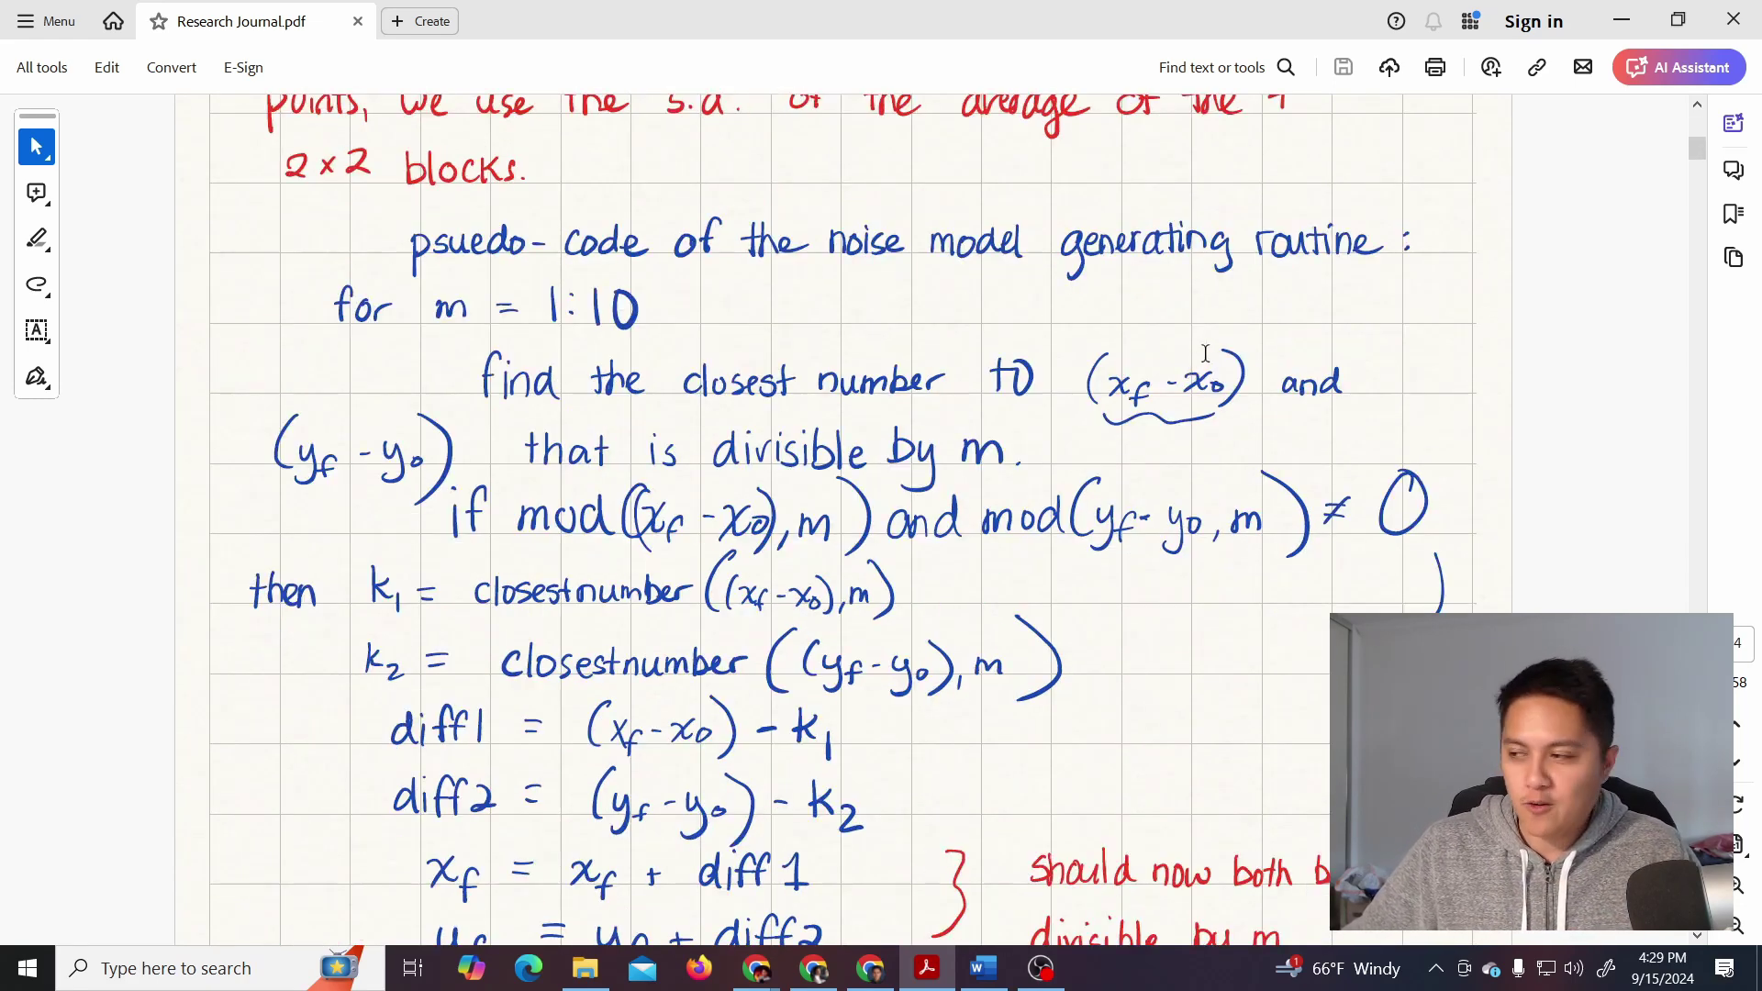
{"action": "scroll", "coordinate": [1202, 354], "scroll_direction": "down", "scroll_amount": 5}
{"action": "scroll", "coordinate": [1200, 355], "scroll_direction": "down", "scroll_amount": 2}
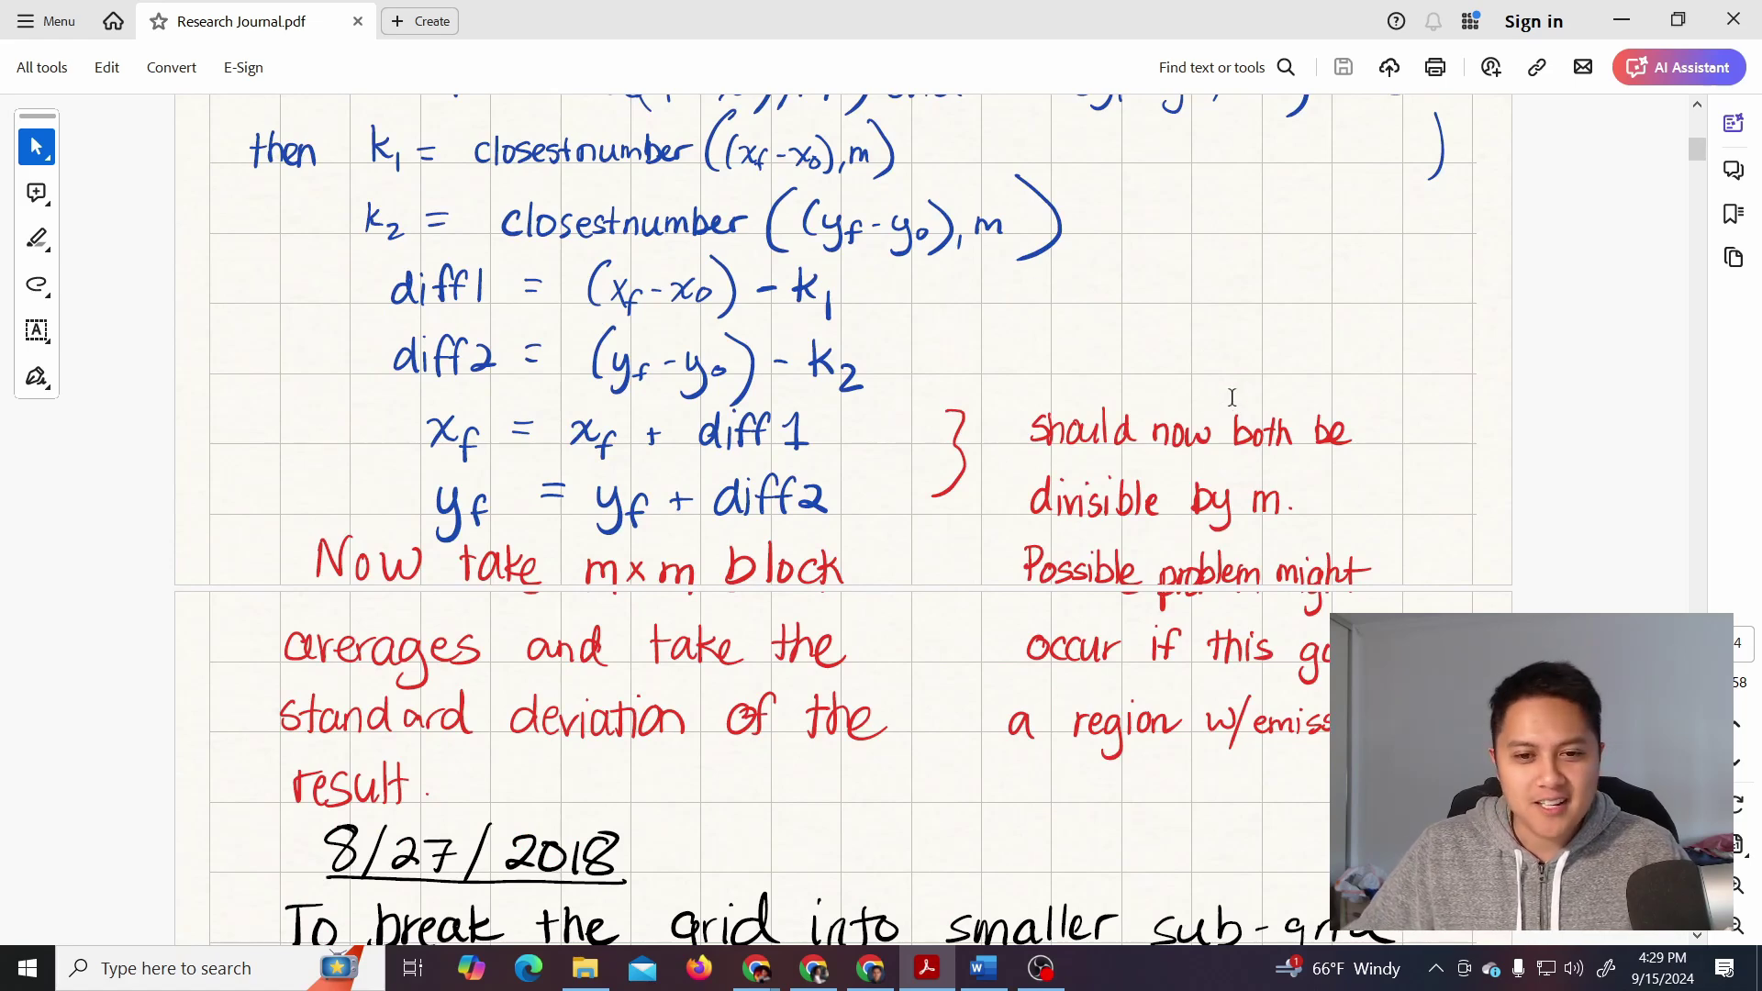
{"action": "scroll", "coordinate": [1234, 401], "scroll_direction": "down", "scroll_amount": 8}
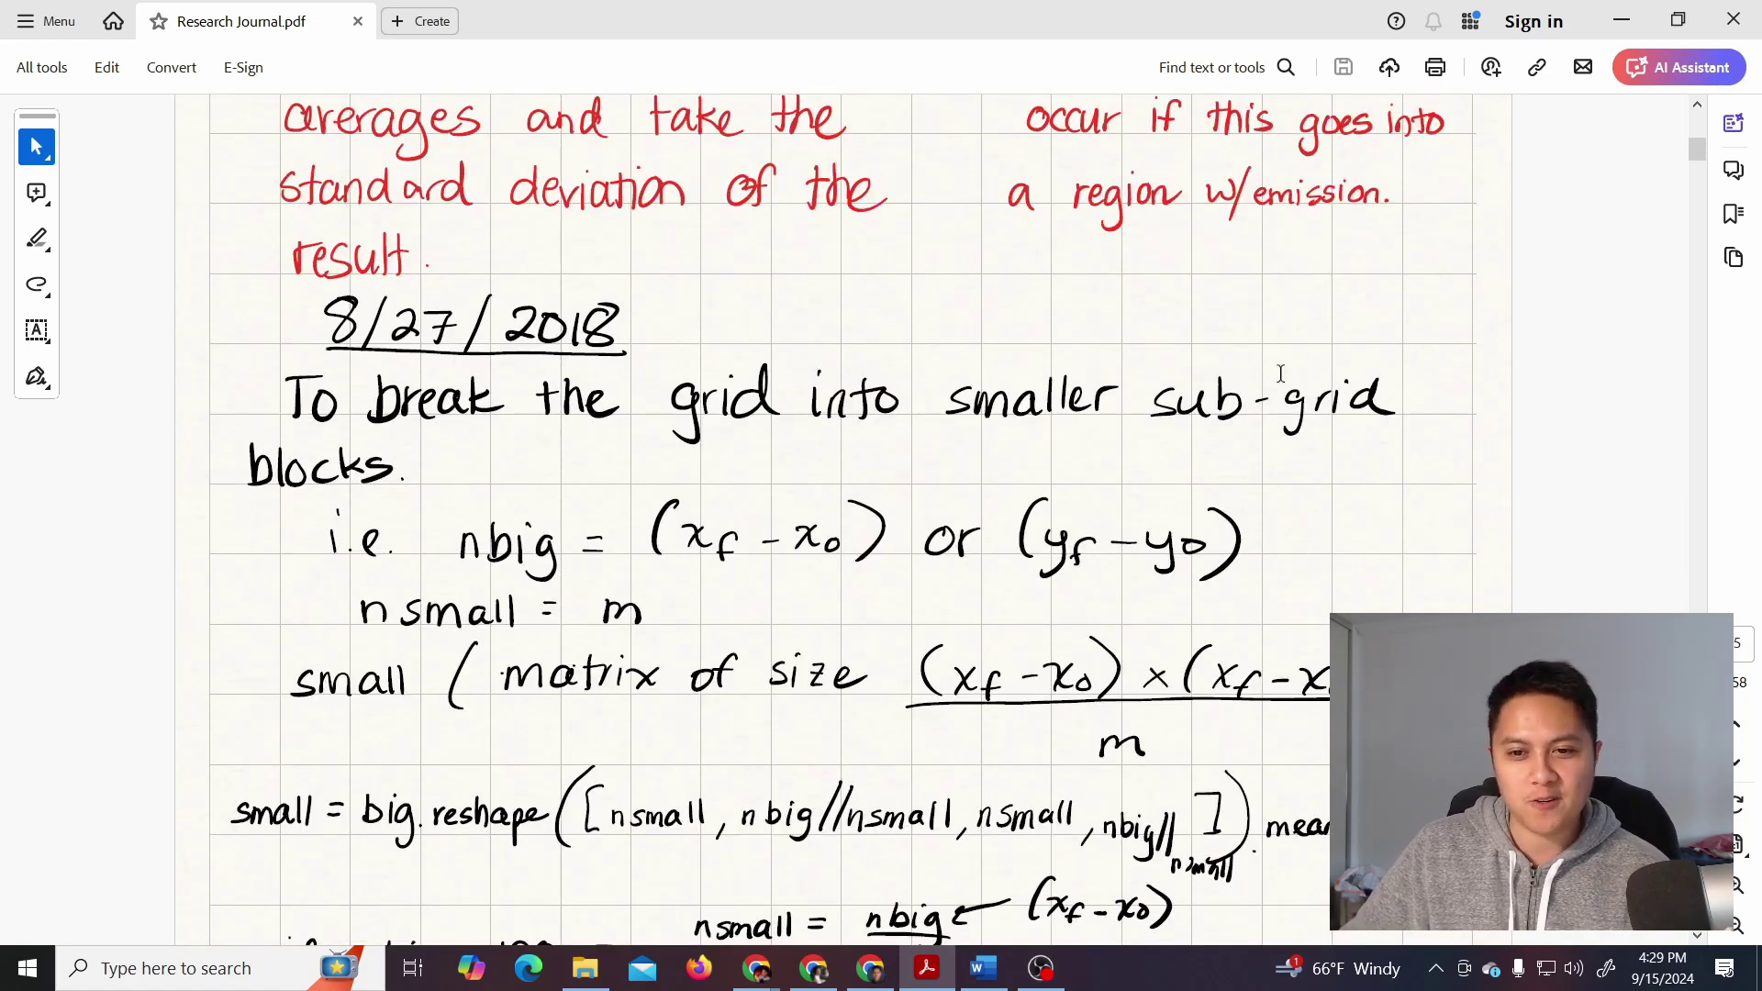
{"action": "scroll", "coordinate": [1241, 369], "scroll_direction": "down", "scroll_amount": 6}
{"action": "scroll", "coordinate": [956, 346], "scroll_direction": "up", "scroll_amount": 2}
{"action": "scroll", "coordinate": [885, 287], "scroll_direction": "down", "scroll_amount": 3}
{"action": "scroll", "coordinate": [776, 364], "scroll_direction": "down", "scroll_amount": 13}
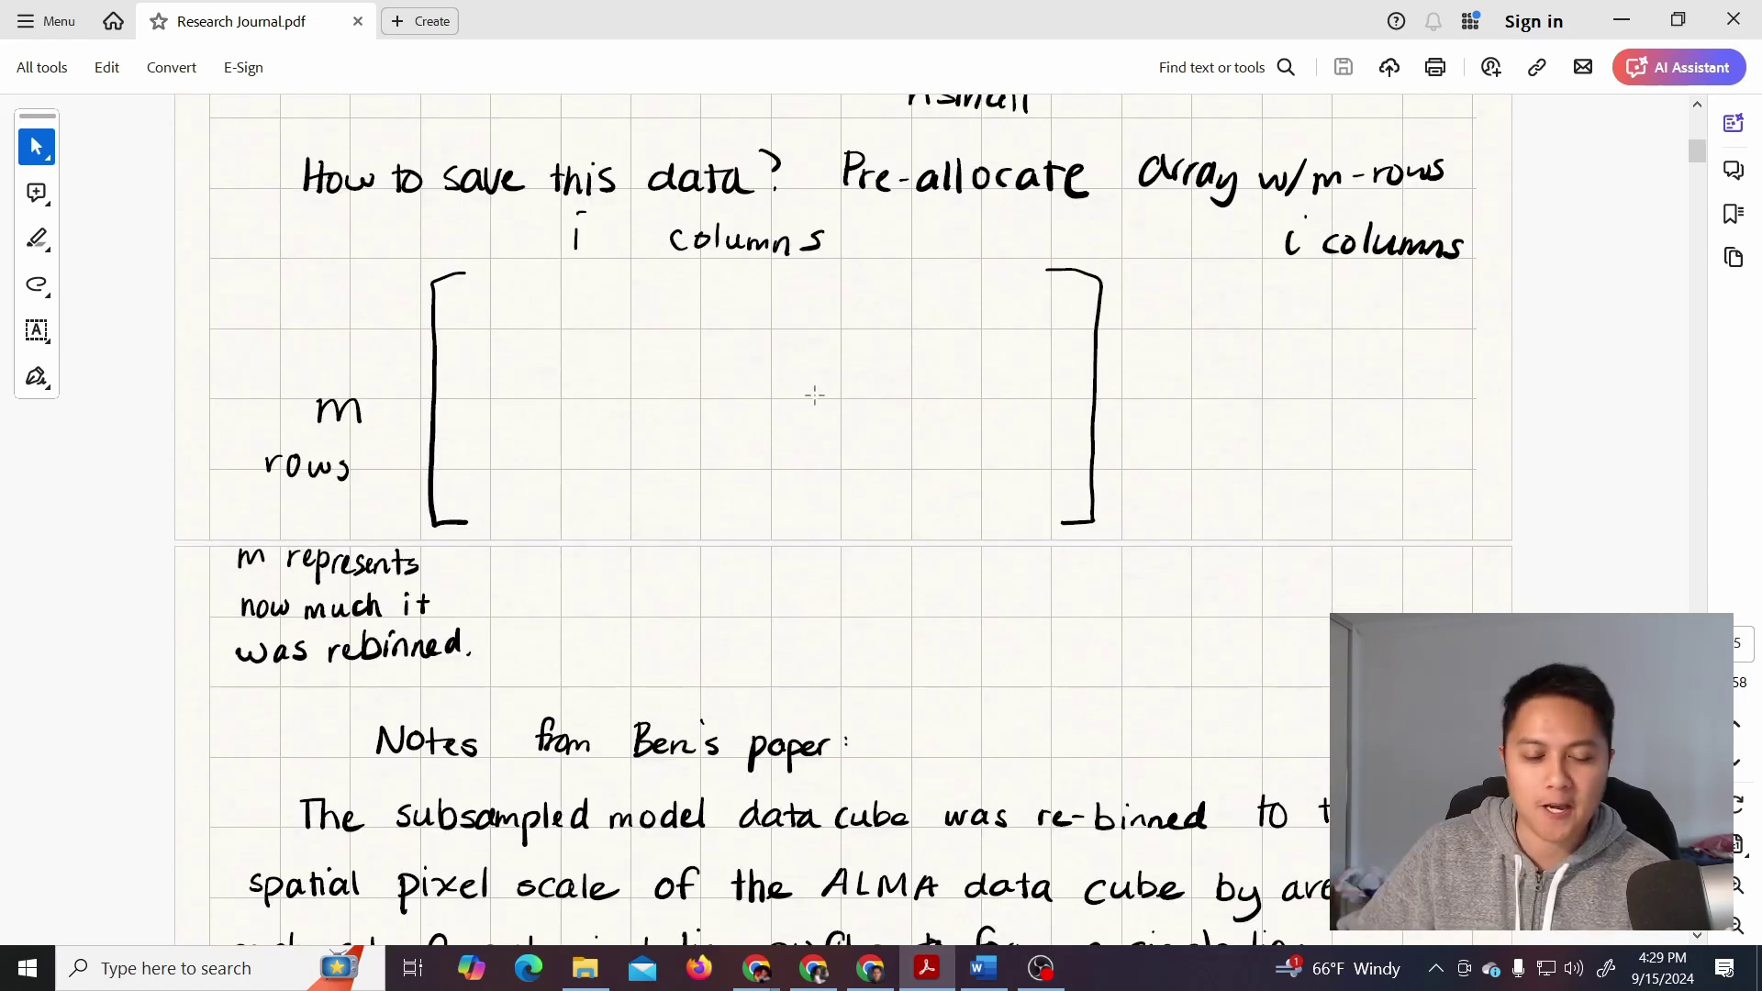
{"action": "scroll", "coordinate": [814, 395], "scroll_direction": "down", "scroll_amount": 6}
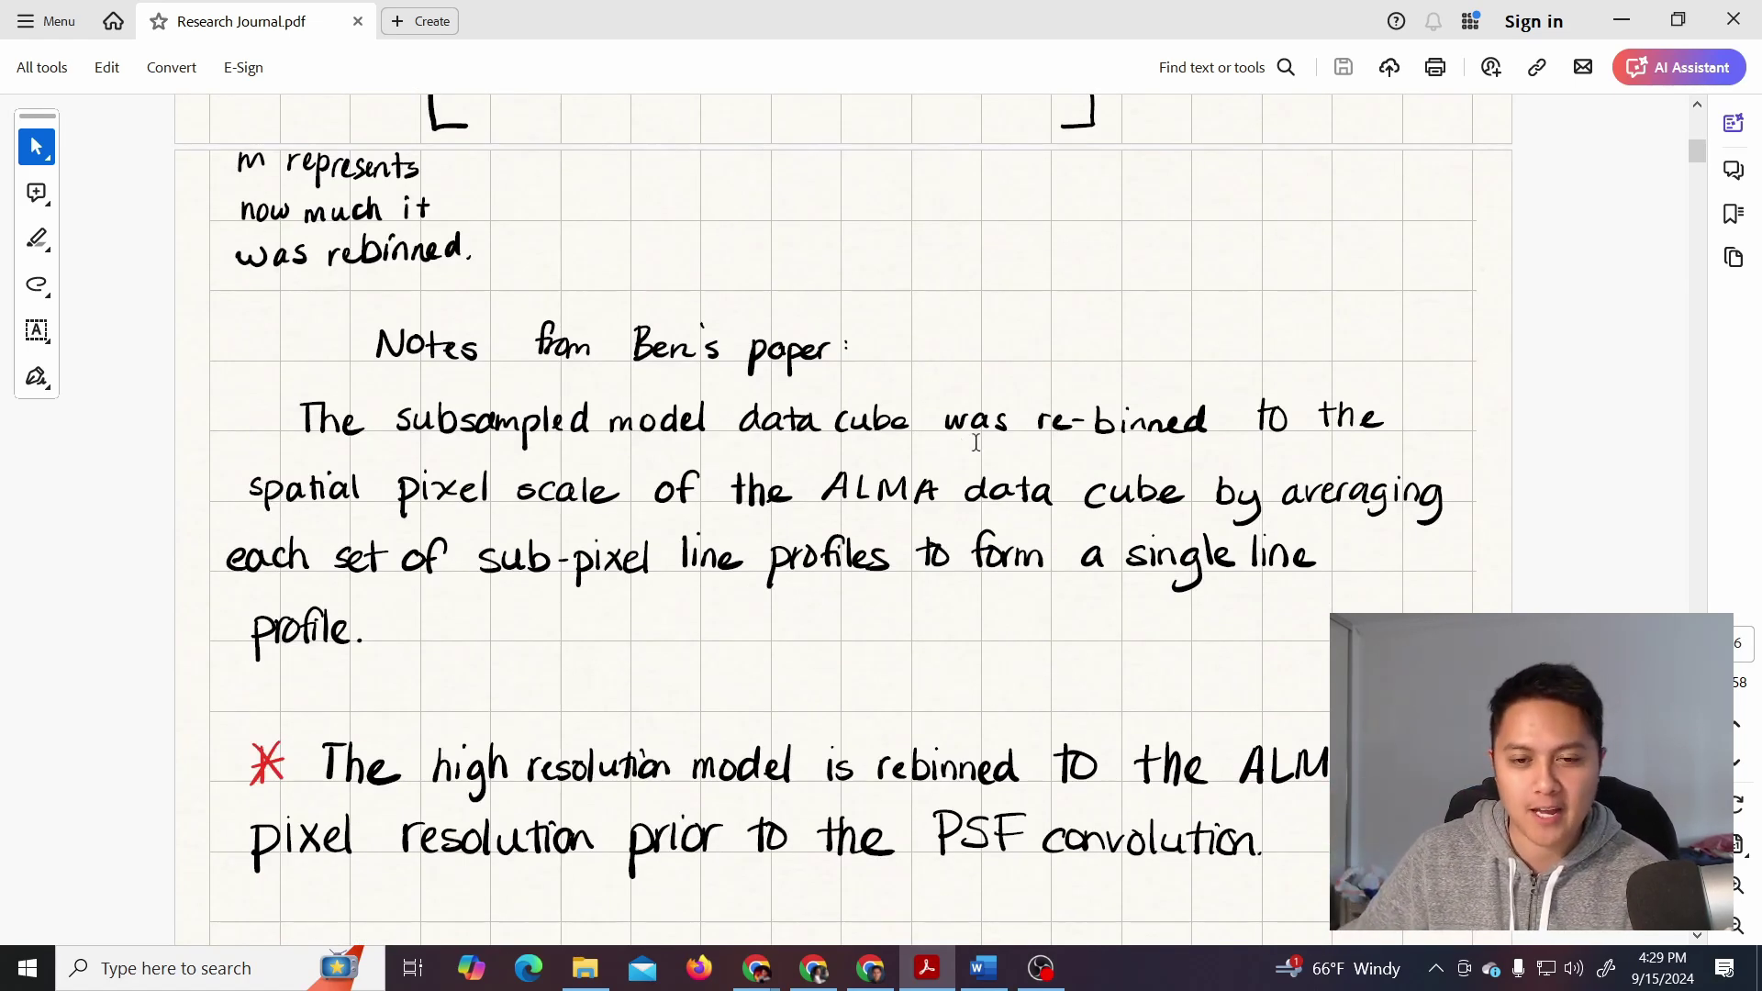
{"action": "scroll", "coordinate": [935, 449], "scroll_direction": "down", "scroll_amount": 8}
{"action": "scroll", "coordinate": [1051, 412], "scroll_direction": "down", "scroll_amount": 7}
Jump ahead to the Markov chain notes, then switch to the Group_Meeting_Presentation_5_31_2019 slides
{"action": "left_click", "coordinate": [1699, 170]}
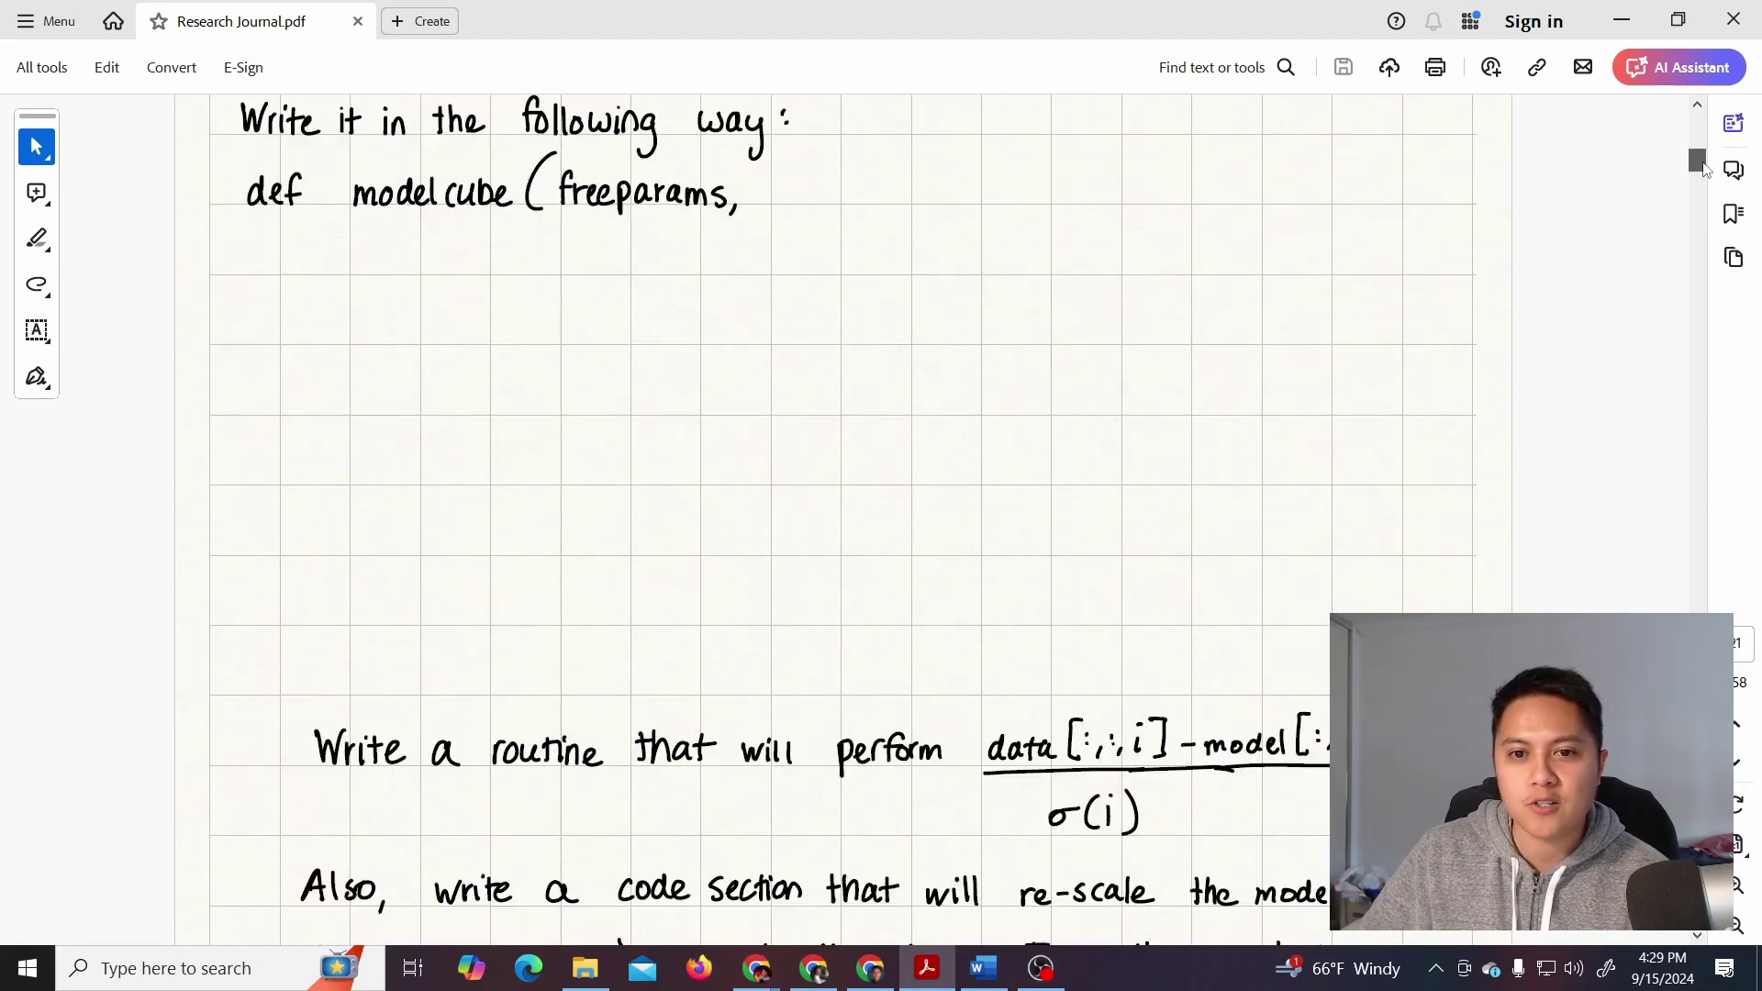
{"action": "scroll", "coordinate": [1600, 259], "scroll_direction": "down", "scroll_amount": 10}
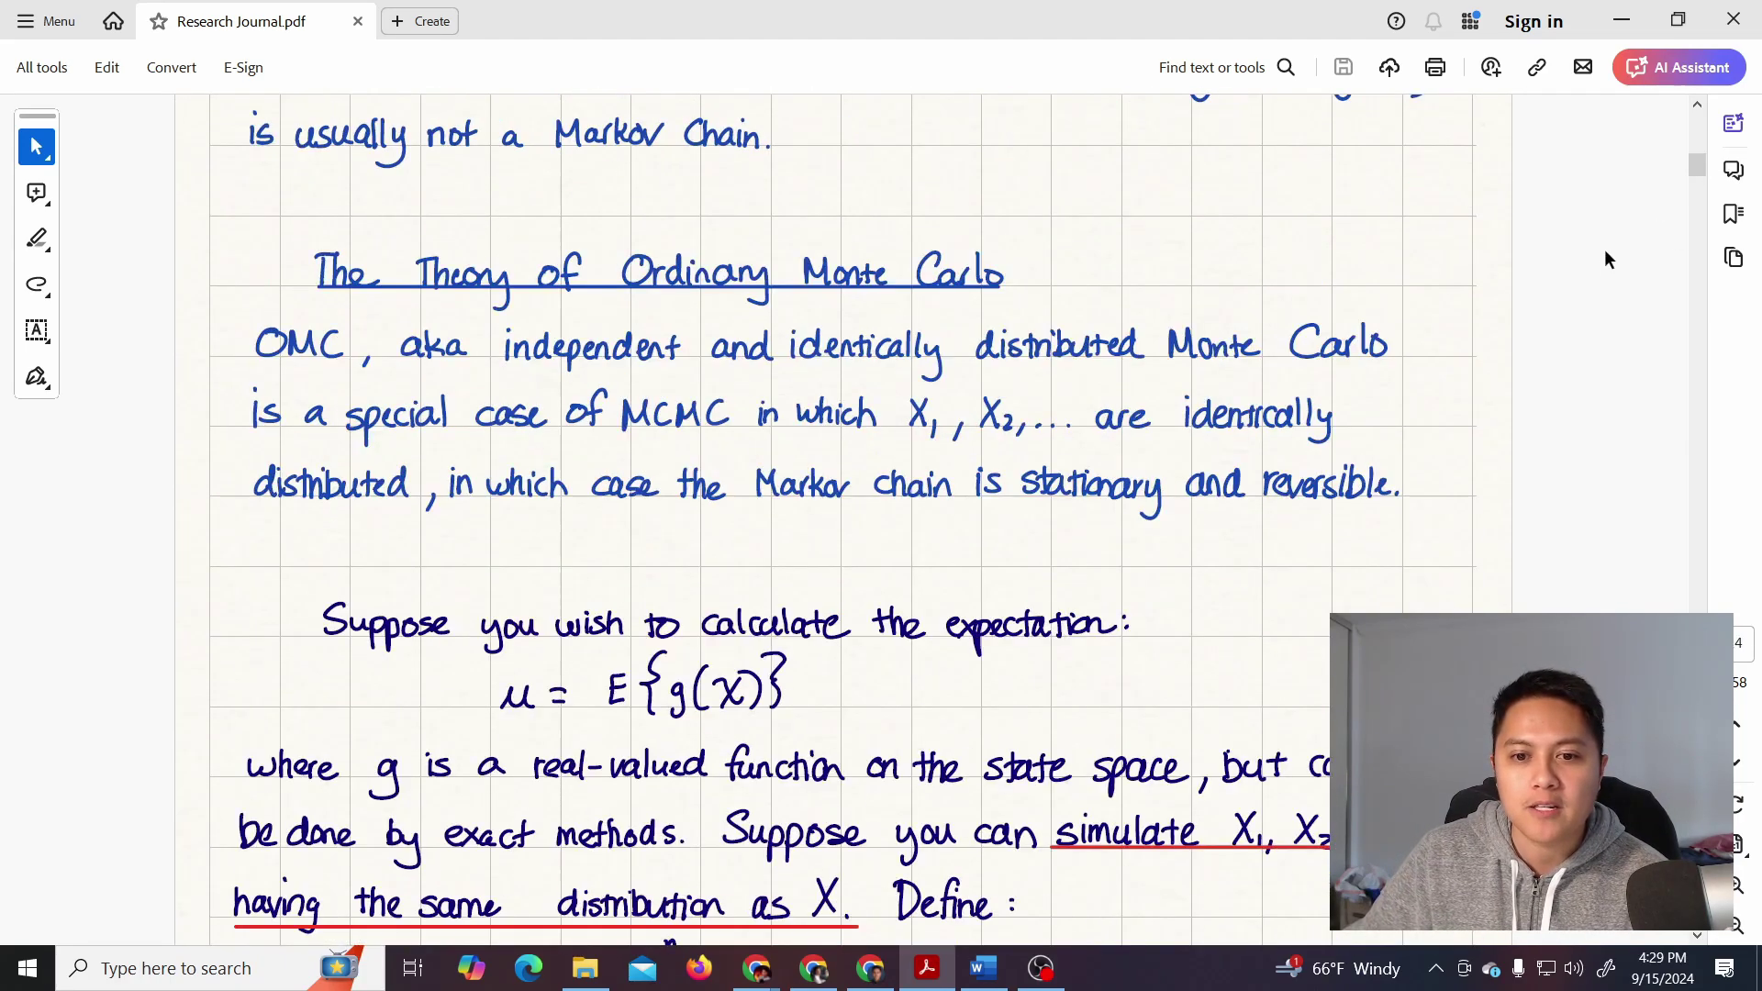
{"action": "scroll", "coordinate": [1604, 249], "scroll_direction": "up", "scroll_amount": 2}
{"action": "left_click_drag", "start_coordinate": [1700, 175], "coordinate": [1699, 178]}
{"action": "scroll", "coordinate": [823, 488], "scroll_direction": "down", "scroll_amount": 4}
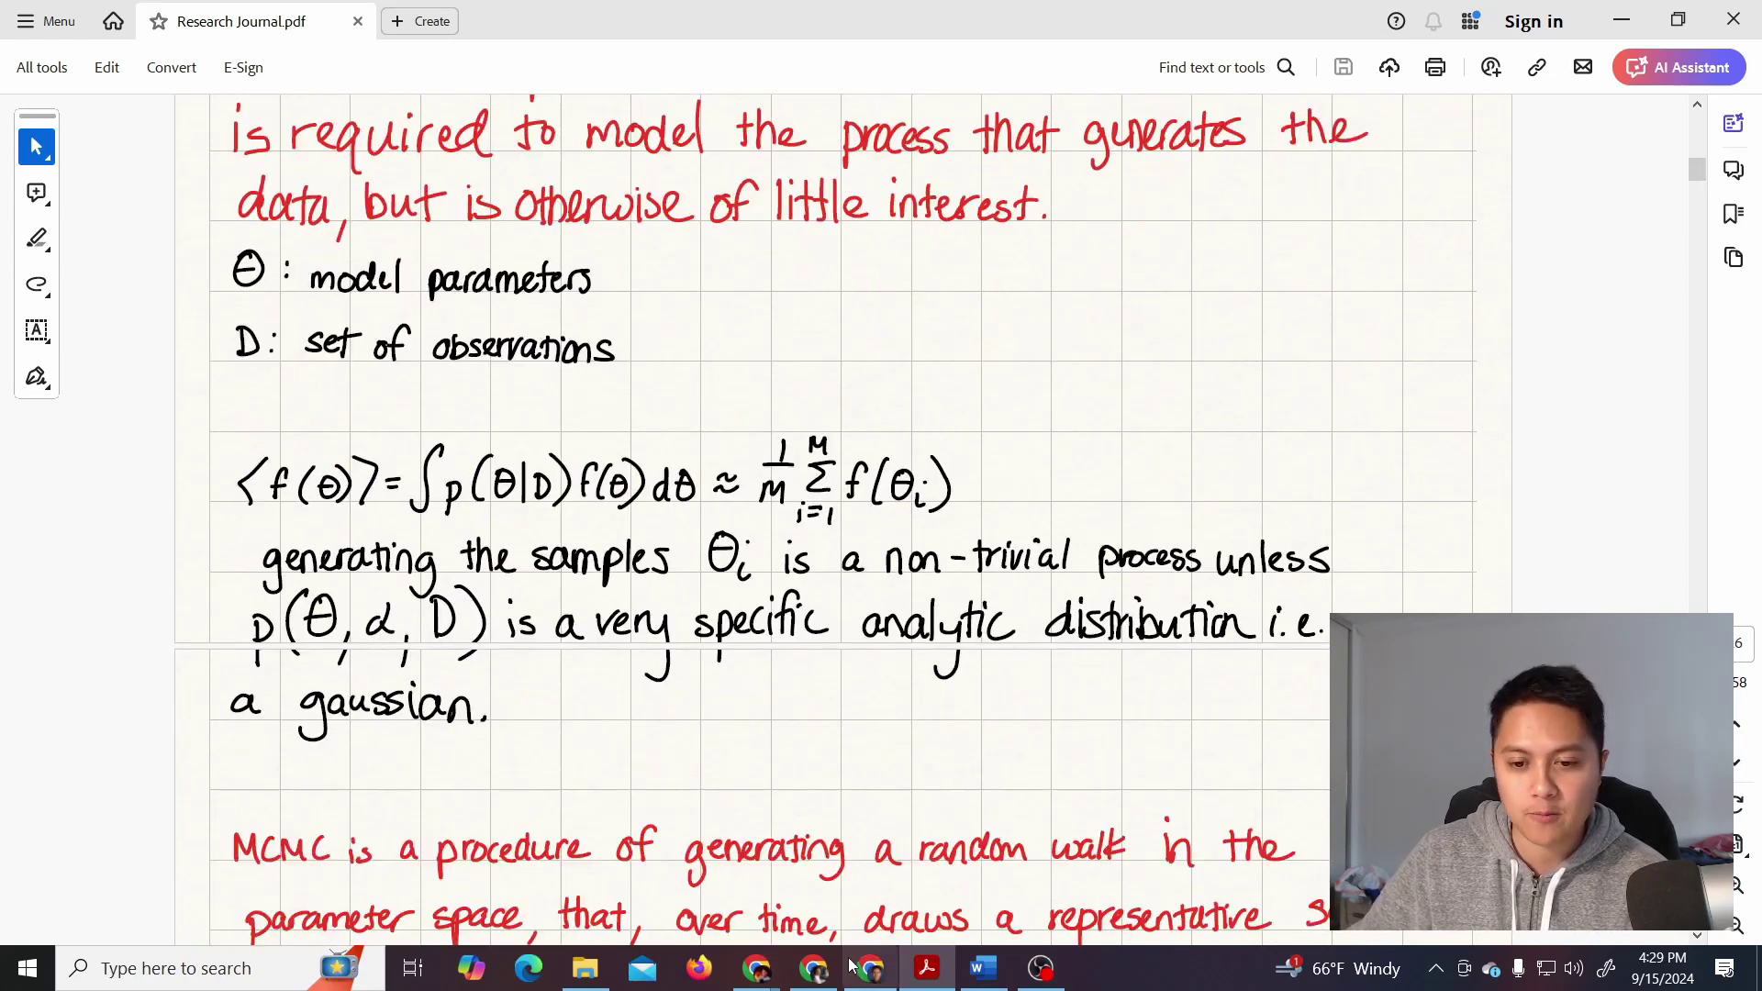
{"action": "left_click", "coordinate": [815, 967]}
{"action": "left_click", "coordinate": [872, 971]}
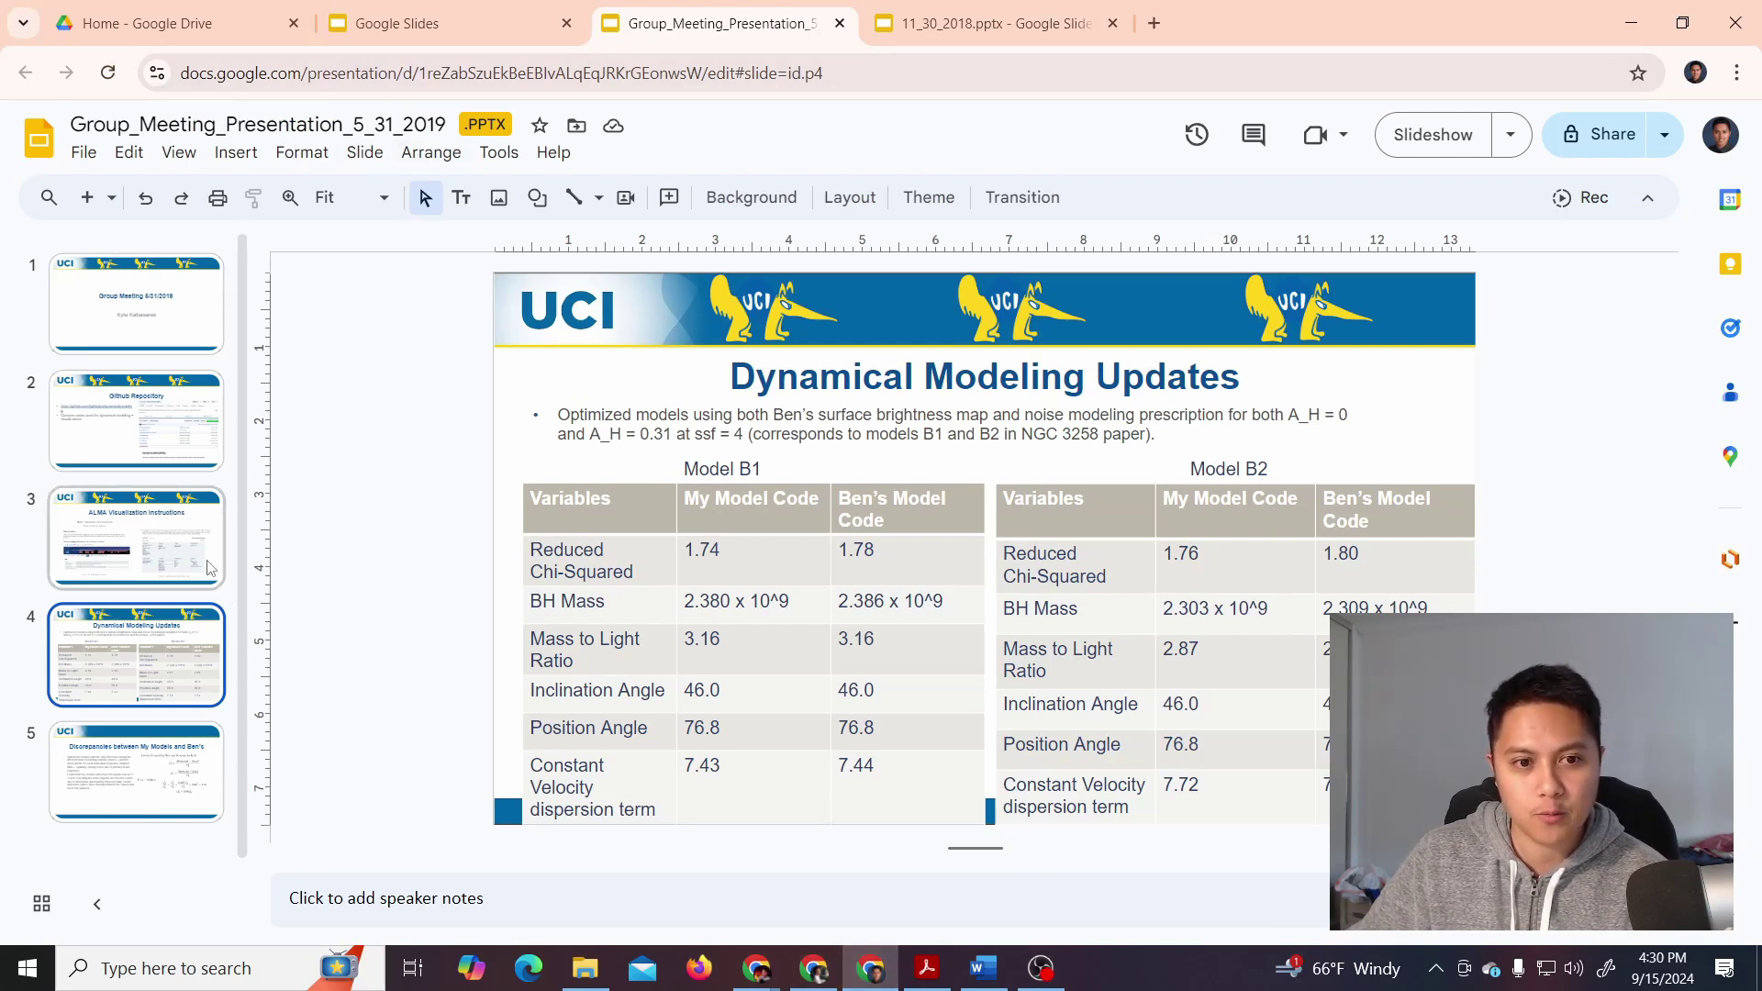
{"action": "left_click", "coordinate": [951, 24]}
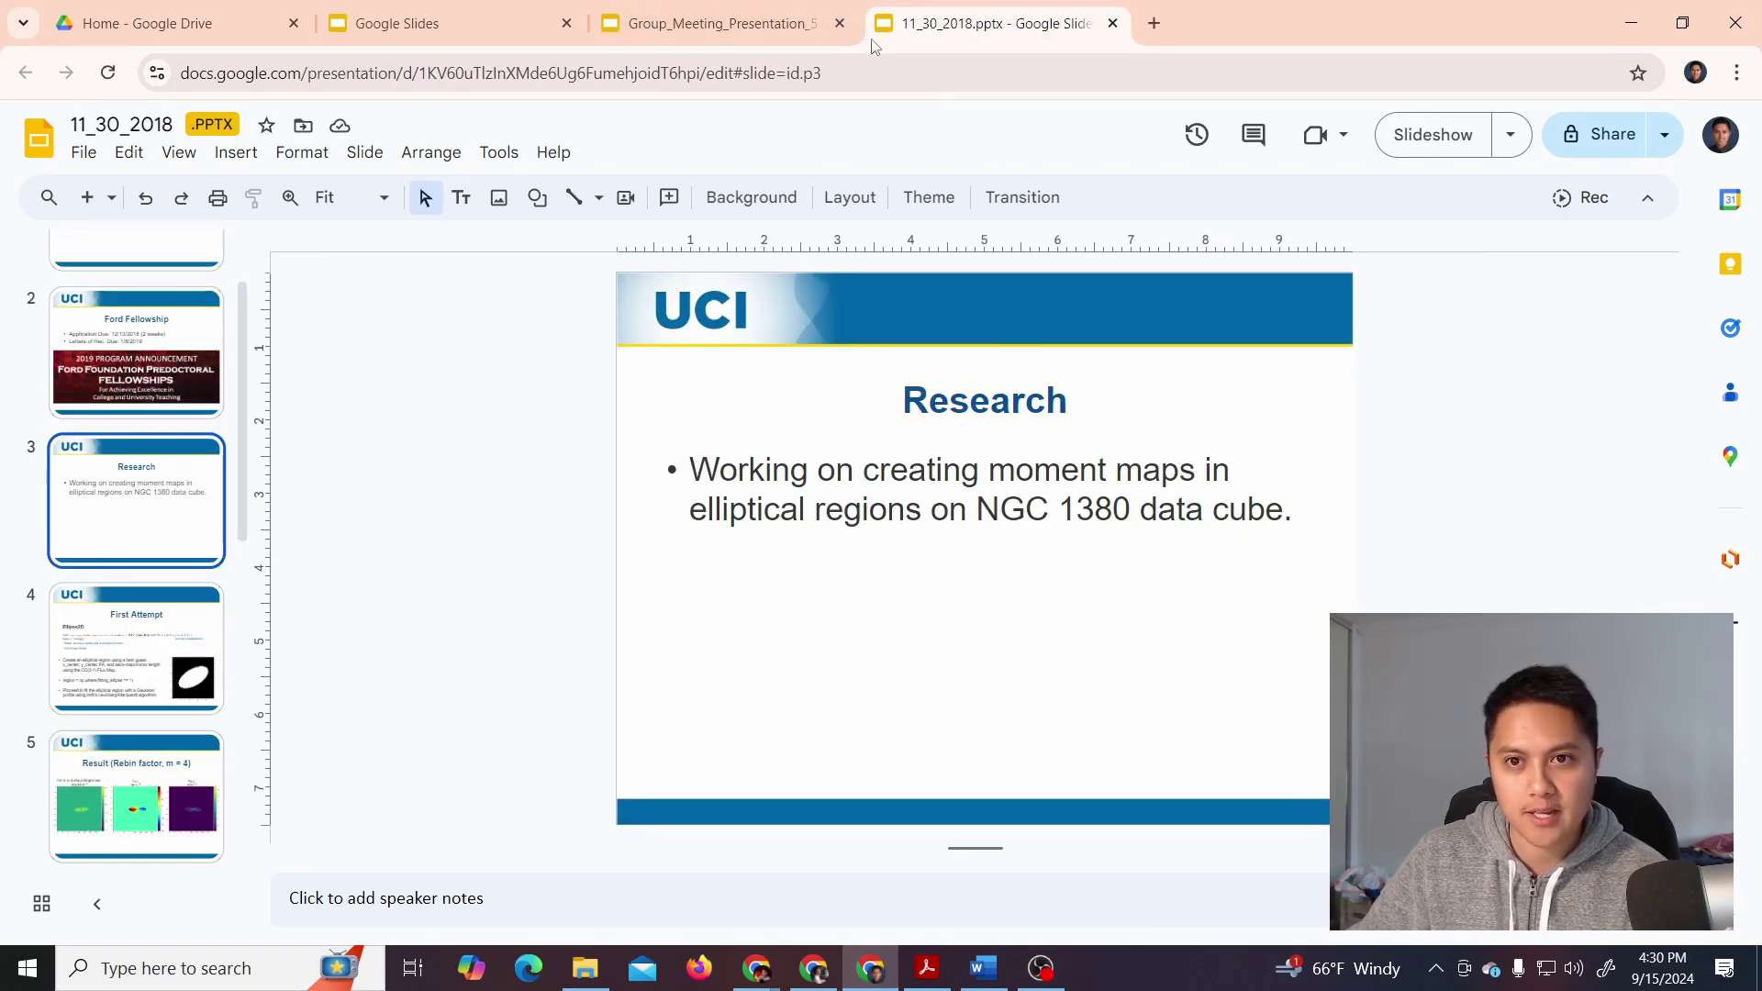
{"action": "left_click", "coordinate": [96, 601]}
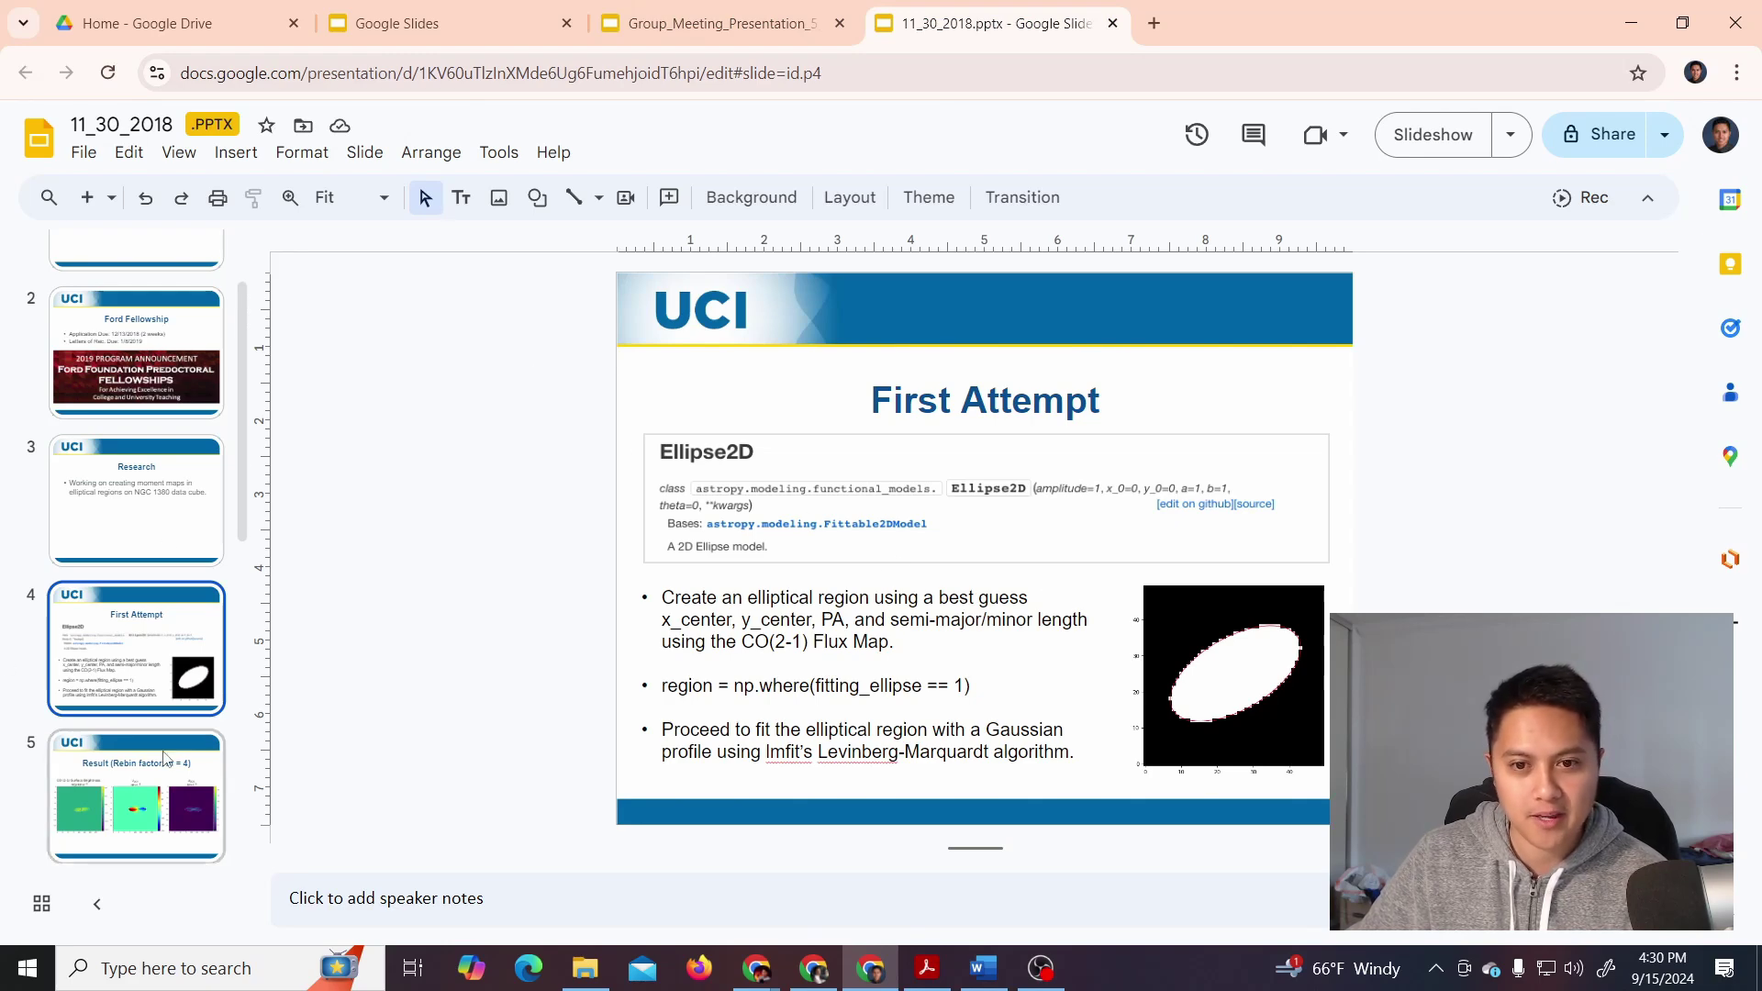
{"action": "left_click", "coordinate": [106, 773]}
{"action": "scroll", "coordinate": [117, 709], "scroll_direction": "down", "scroll_amount": 4}
{"action": "left_click", "coordinate": [166, 629]}
{"action": "scroll", "coordinate": [163, 630], "scroll_direction": "down", "scroll_amount": 3}
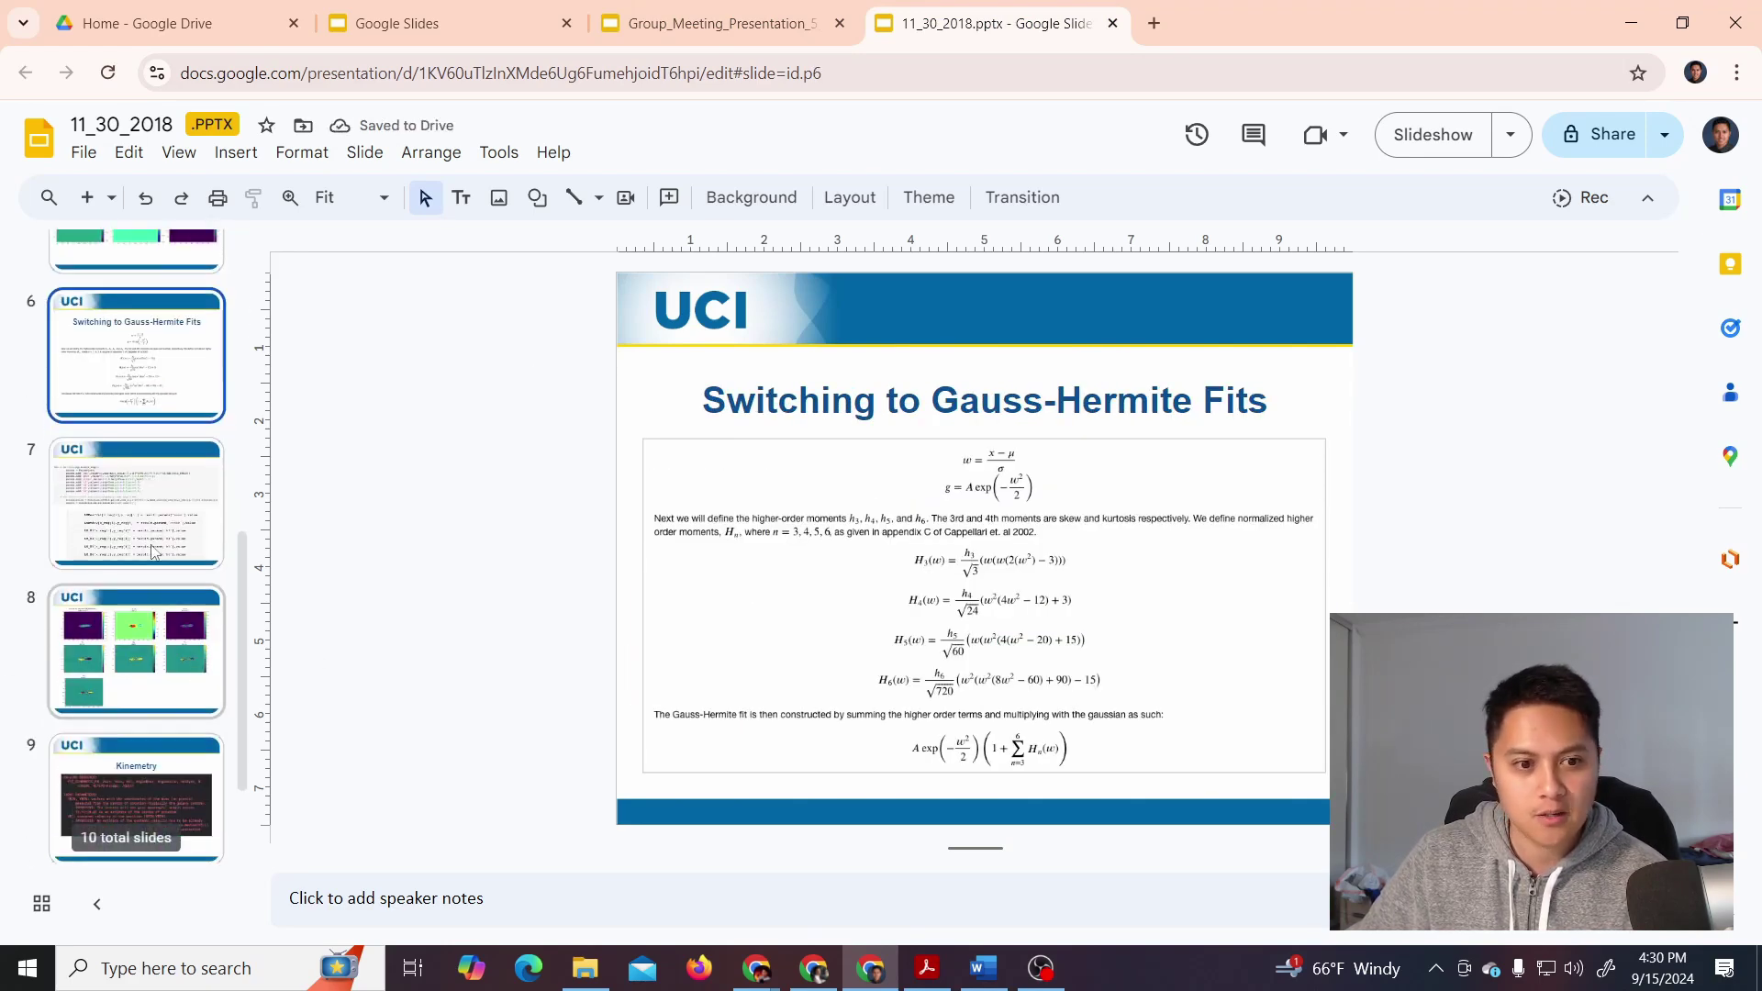
{"action": "key", "text": "Down"}
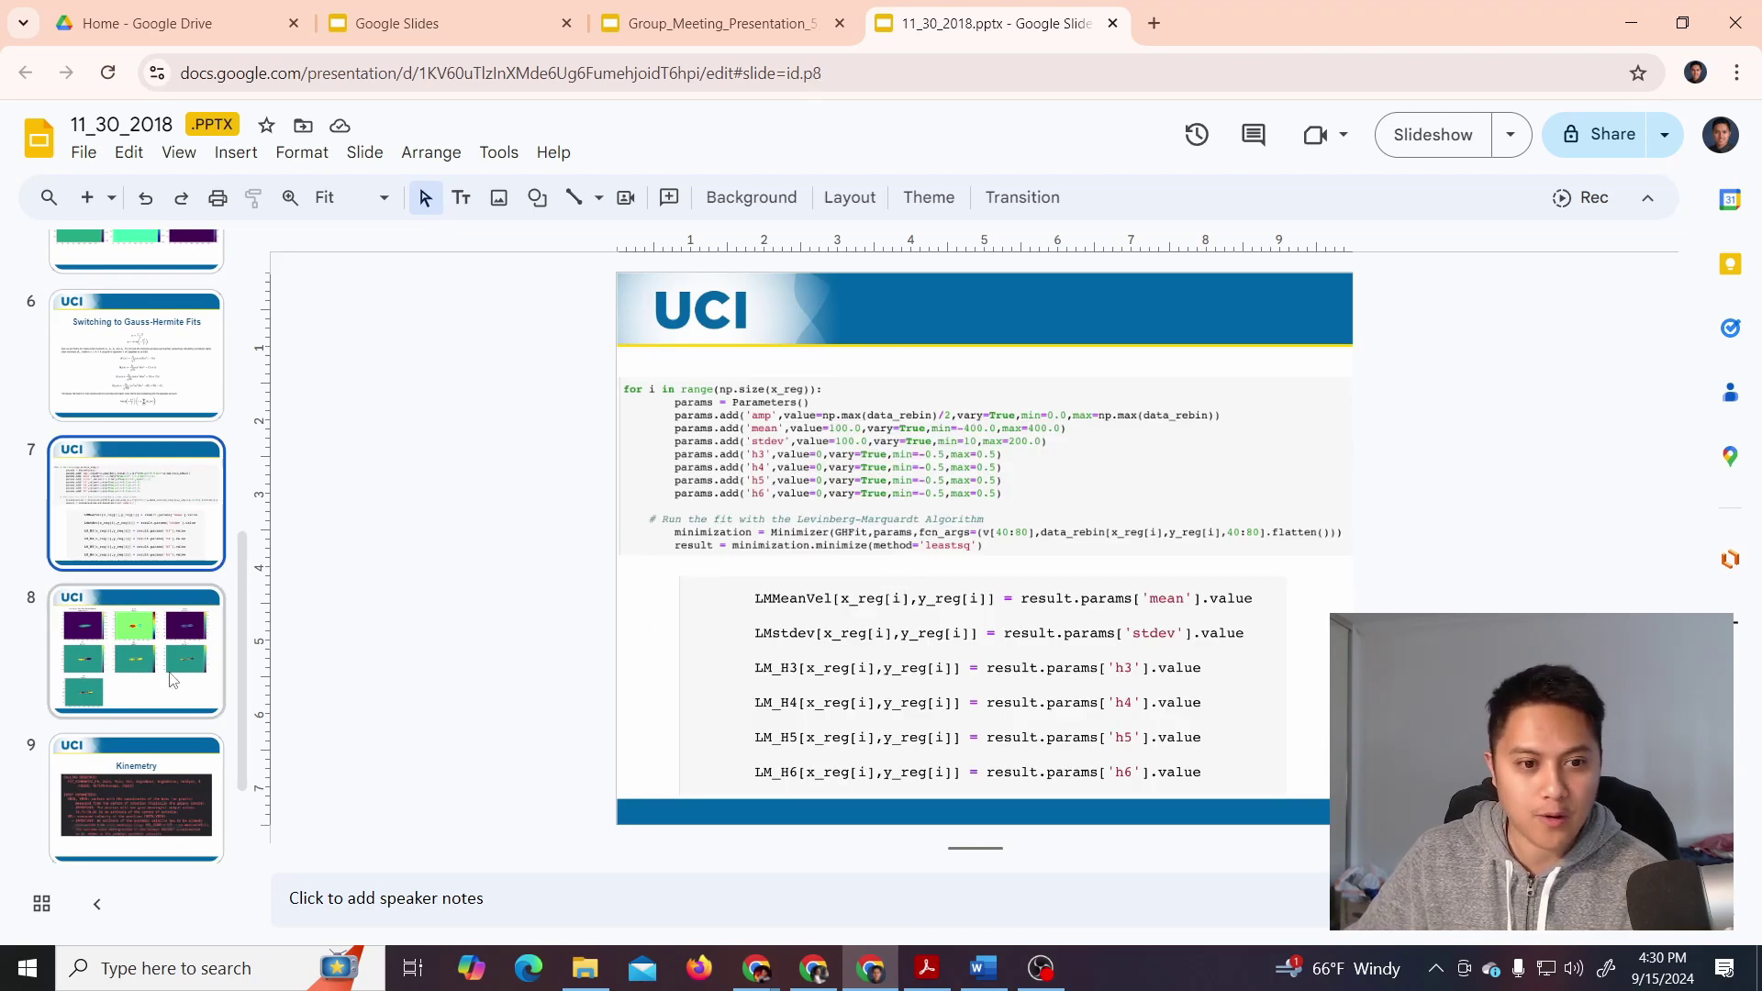
{"action": "left_click", "coordinate": [174, 681]}
{"action": "scroll", "coordinate": [174, 681], "scroll_direction": "down", "scroll_amount": 2}
{"action": "scroll", "coordinate": [156, 650], "scroll_direction": "down", "scroll_amount": 1}
{"action": "left_click", "coordinate": [156, 649]}
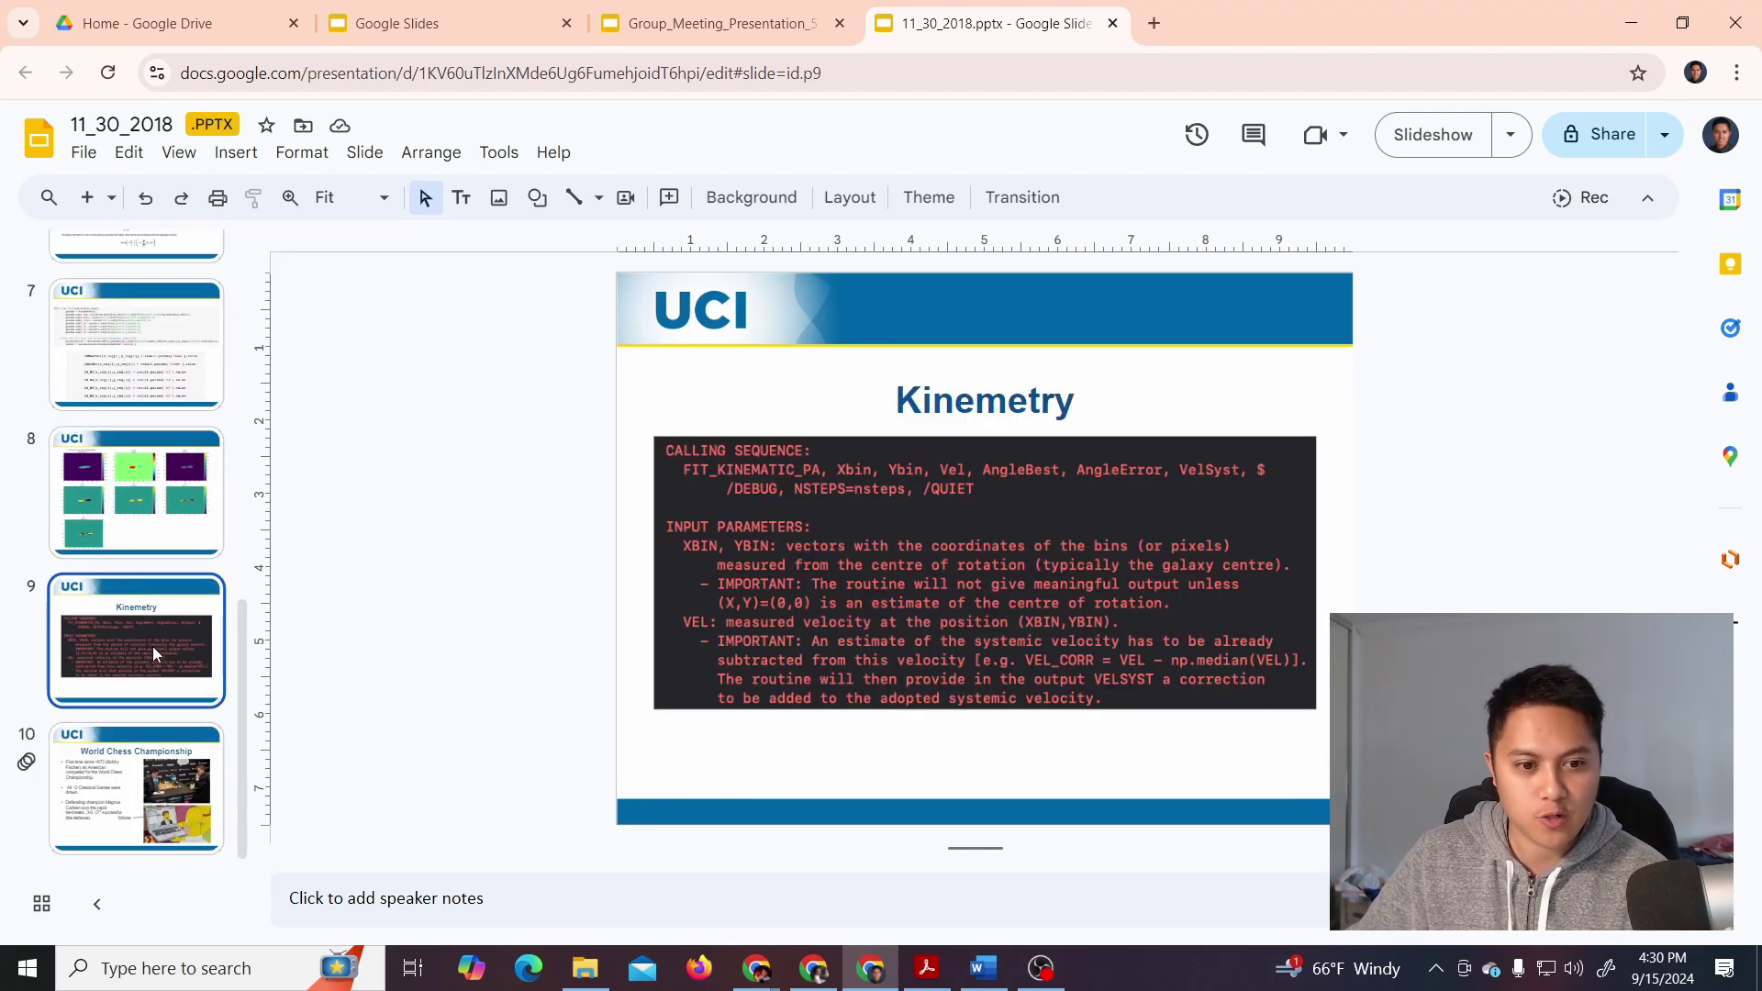
{"action": "left_click", "coordinate": [161, 524]}
{"action": "left_click", "coordinate": [696, 24]}
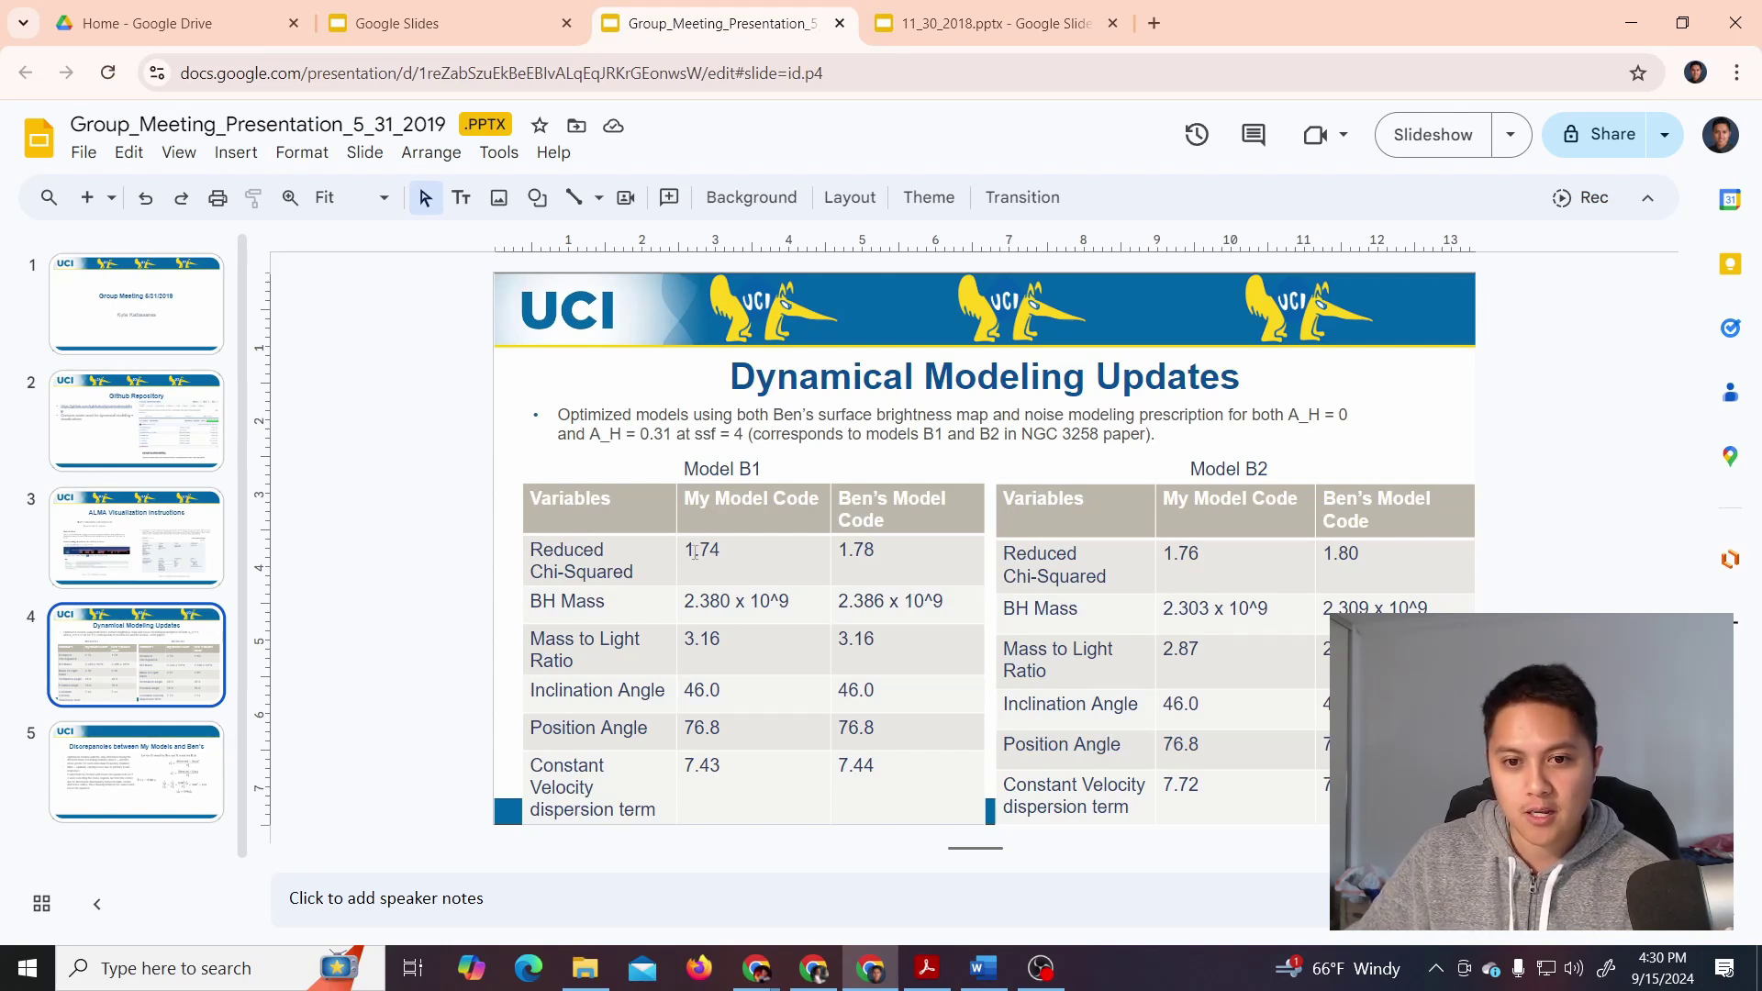
Highlight Model B1's fit values (1.74 to 7.44) and check Ben's 76.8 position angle
{"action": "left_click_drag", "start_coordinate": [690, 551], "coordinate": [901, 760]}
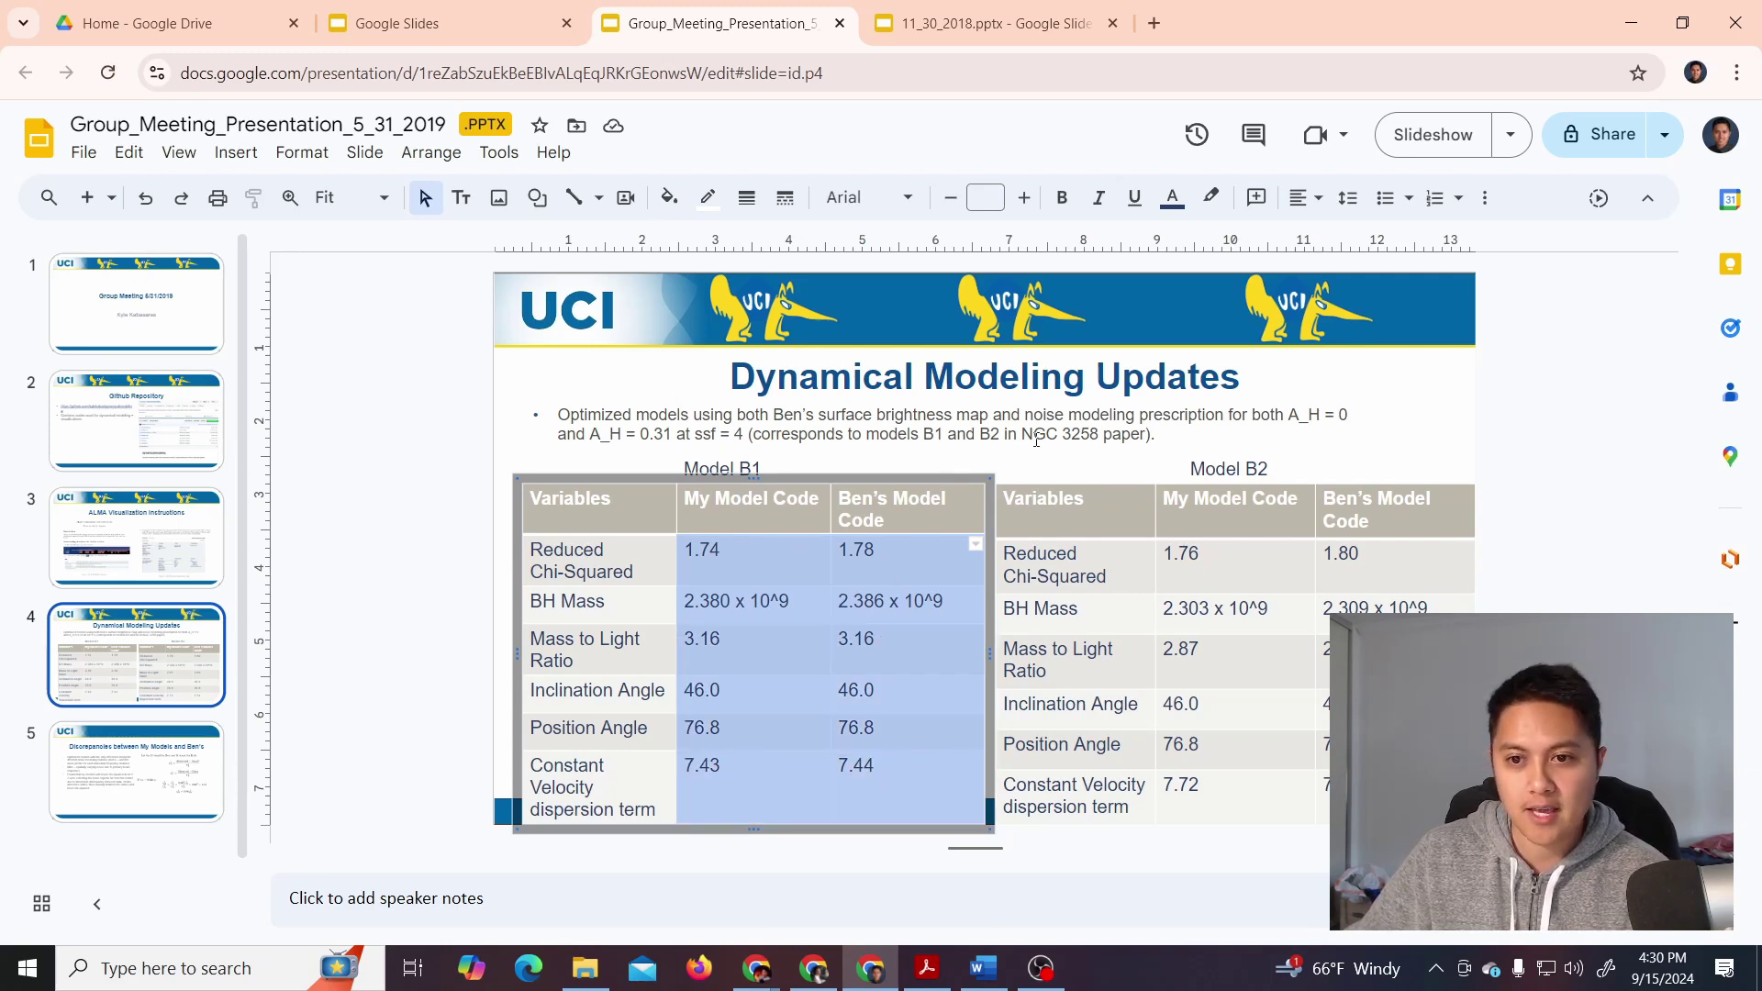
{"action": "left_click_drag", "start_coordinate": [1022, 434], "coordinate": [1143, 431]}
{"action": "left_click", "coordinate": [1093, 457]}
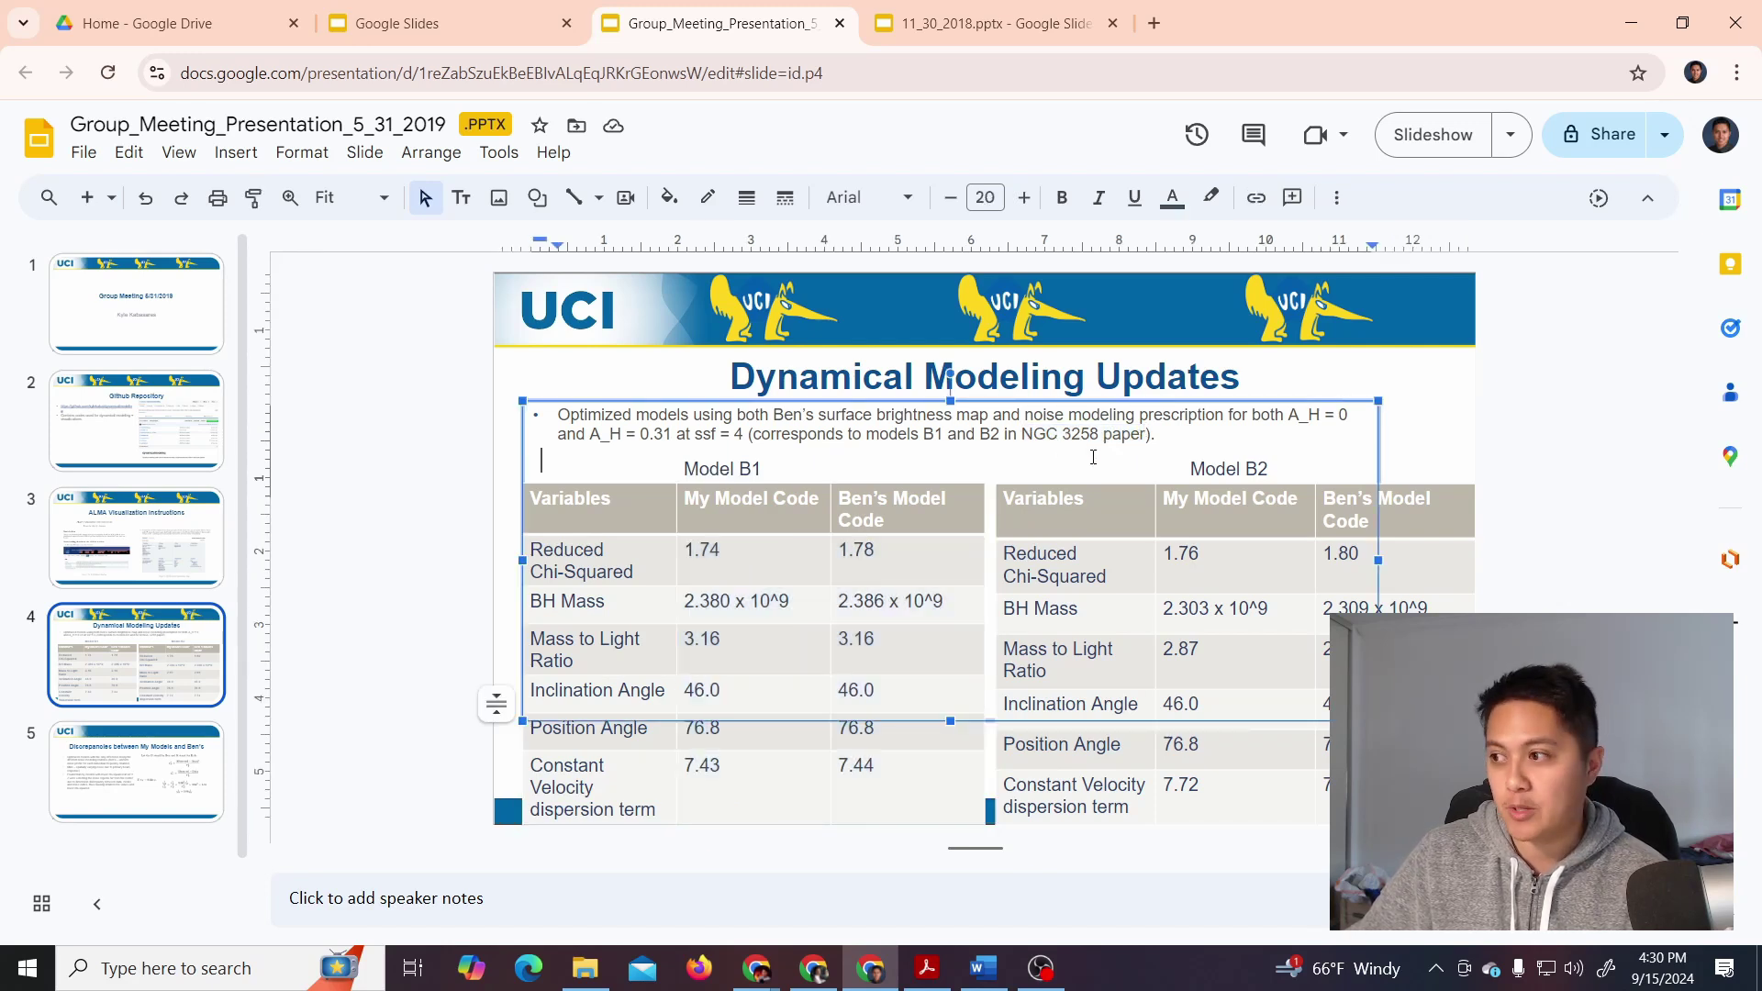
{"action": "left_click", "coordinate": [1571, 447]}
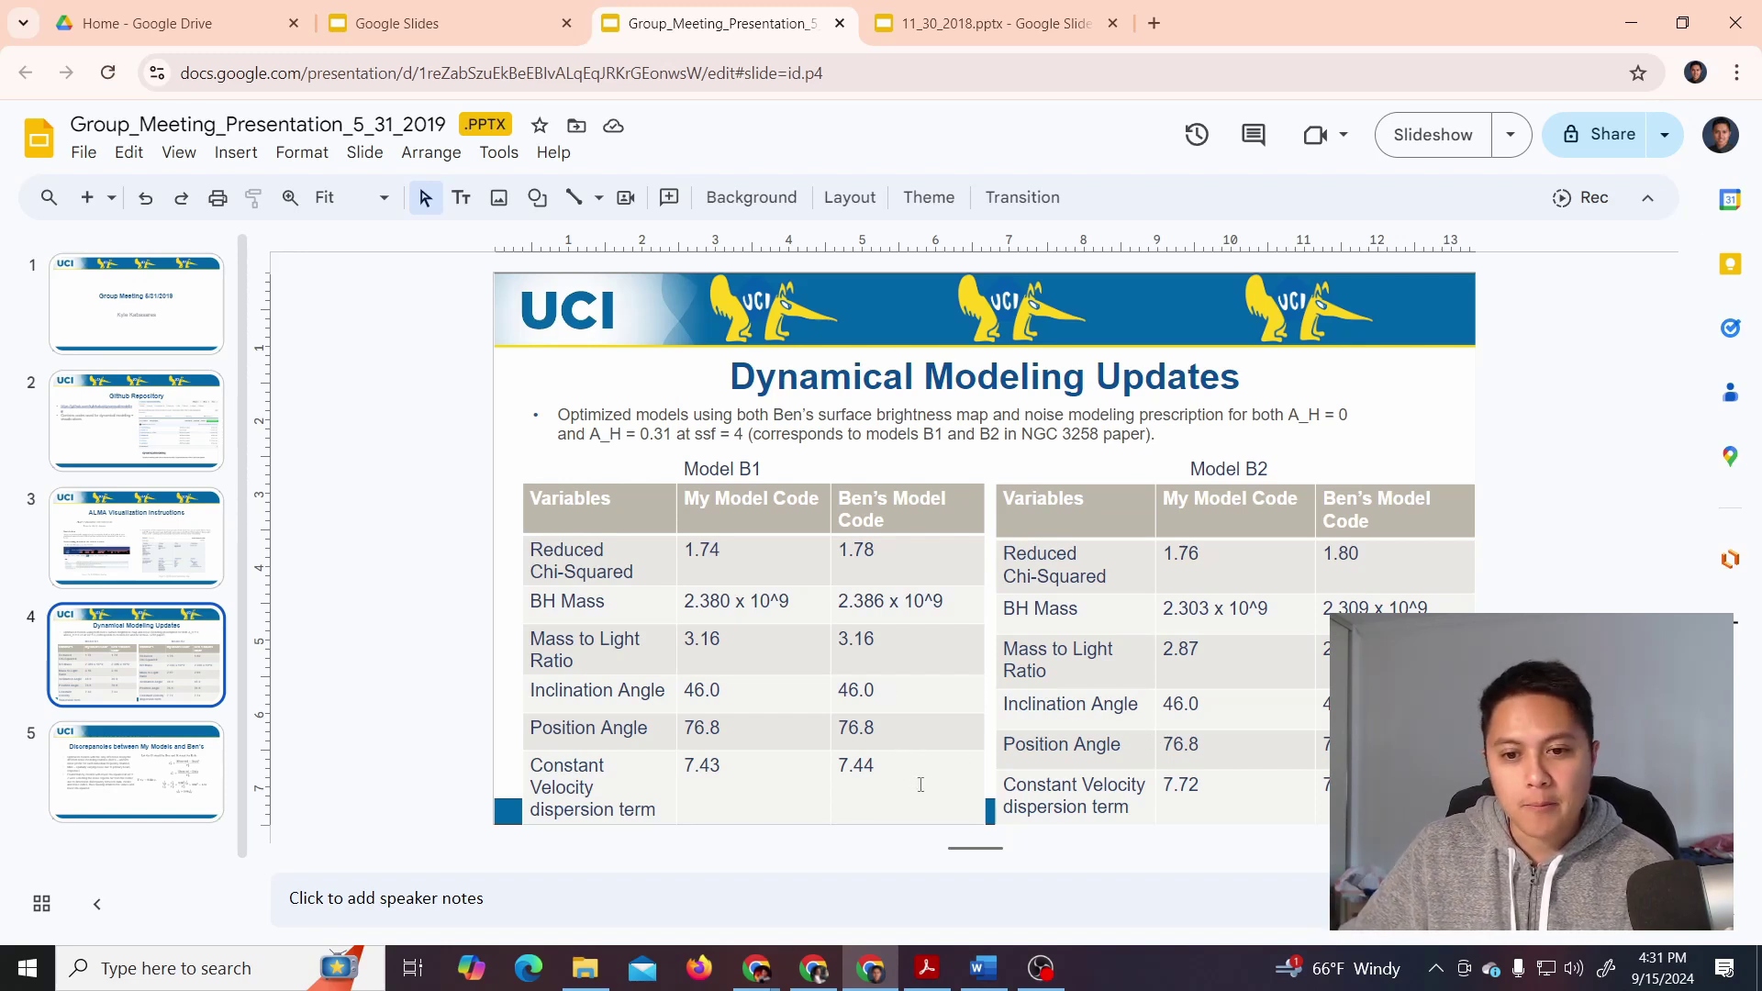
{"action": "left_click_drag", "start_coordinate": [915, 786], "coordinate": [715, 560]}
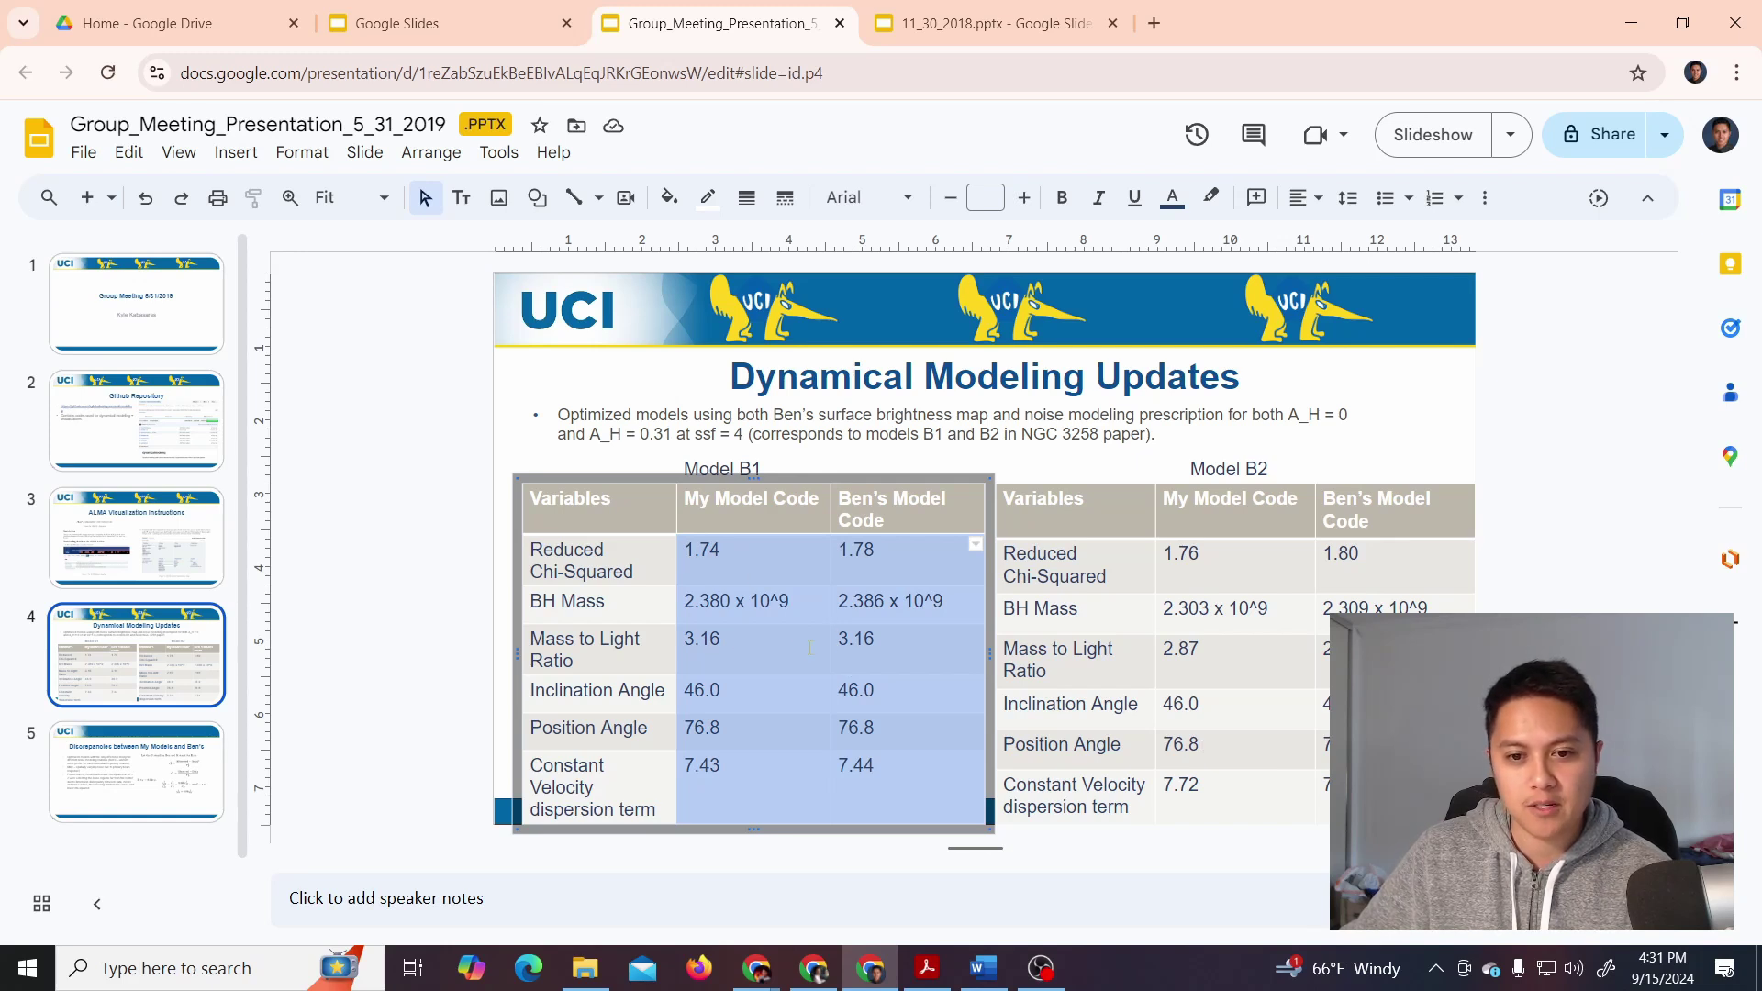
{"action": "left_click", "coordinate": [915, 742]}
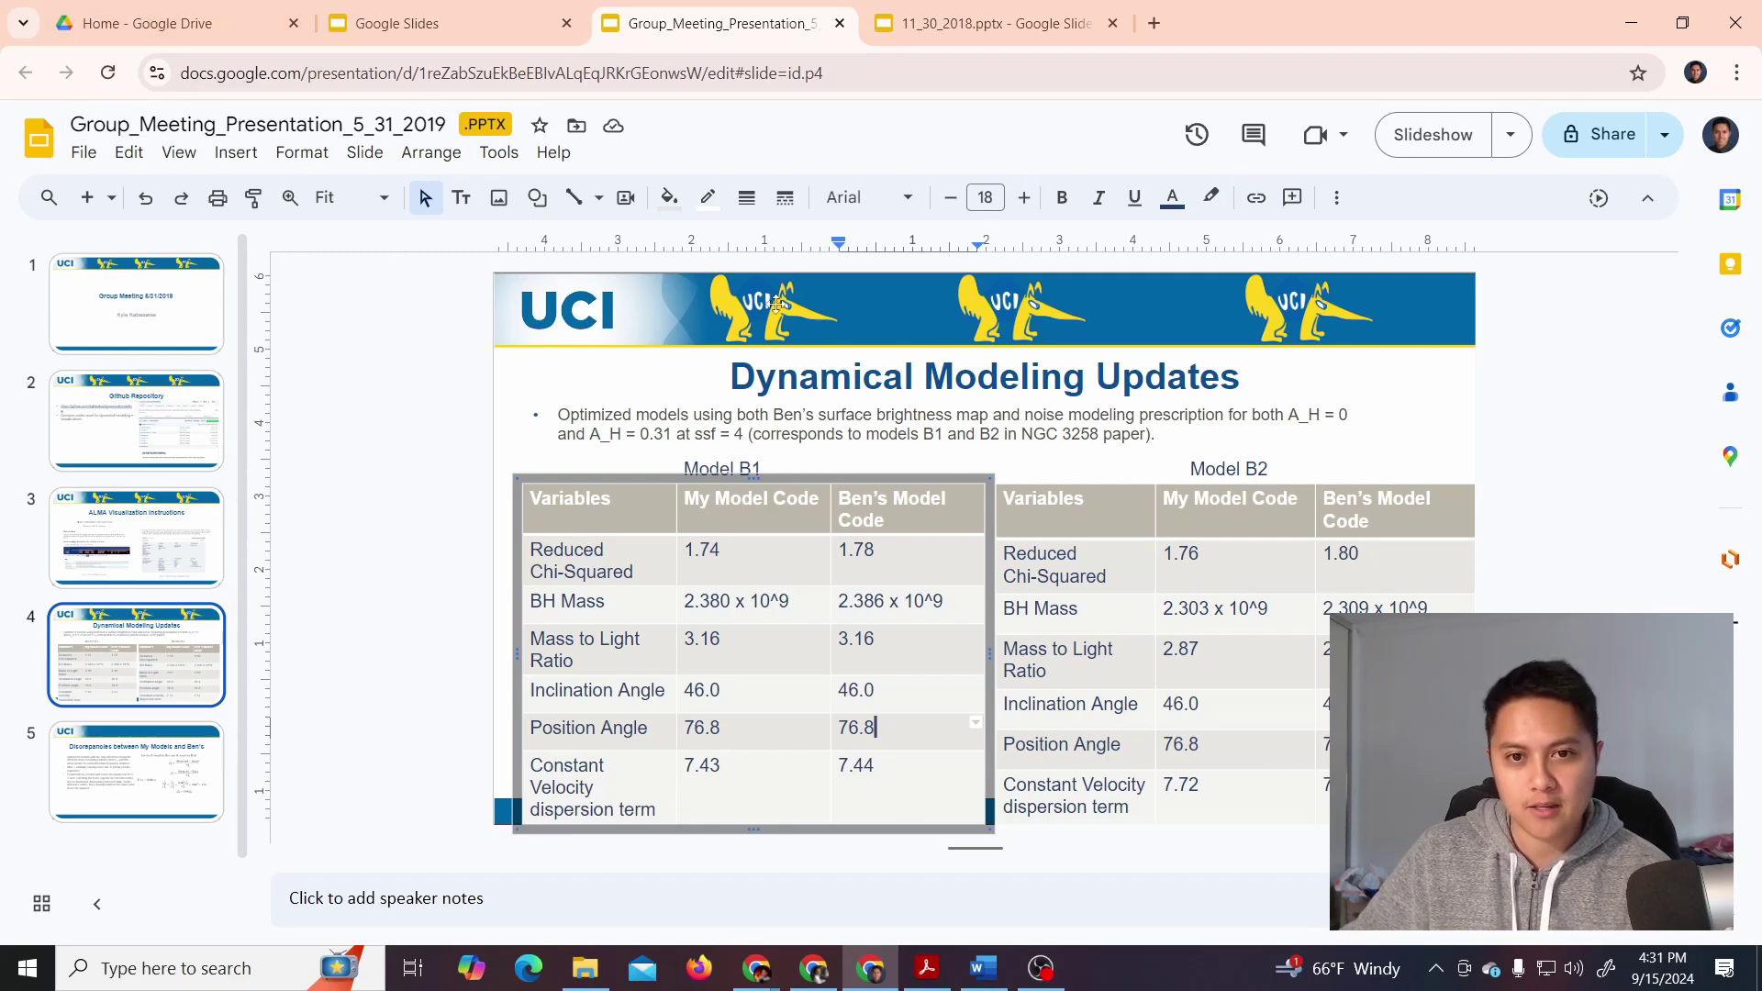
Glance at the journal PDF, then review the timeanddate.com day-count result from July 17, 2018
{"action": "left_click", "coordinate": [932, 971]}
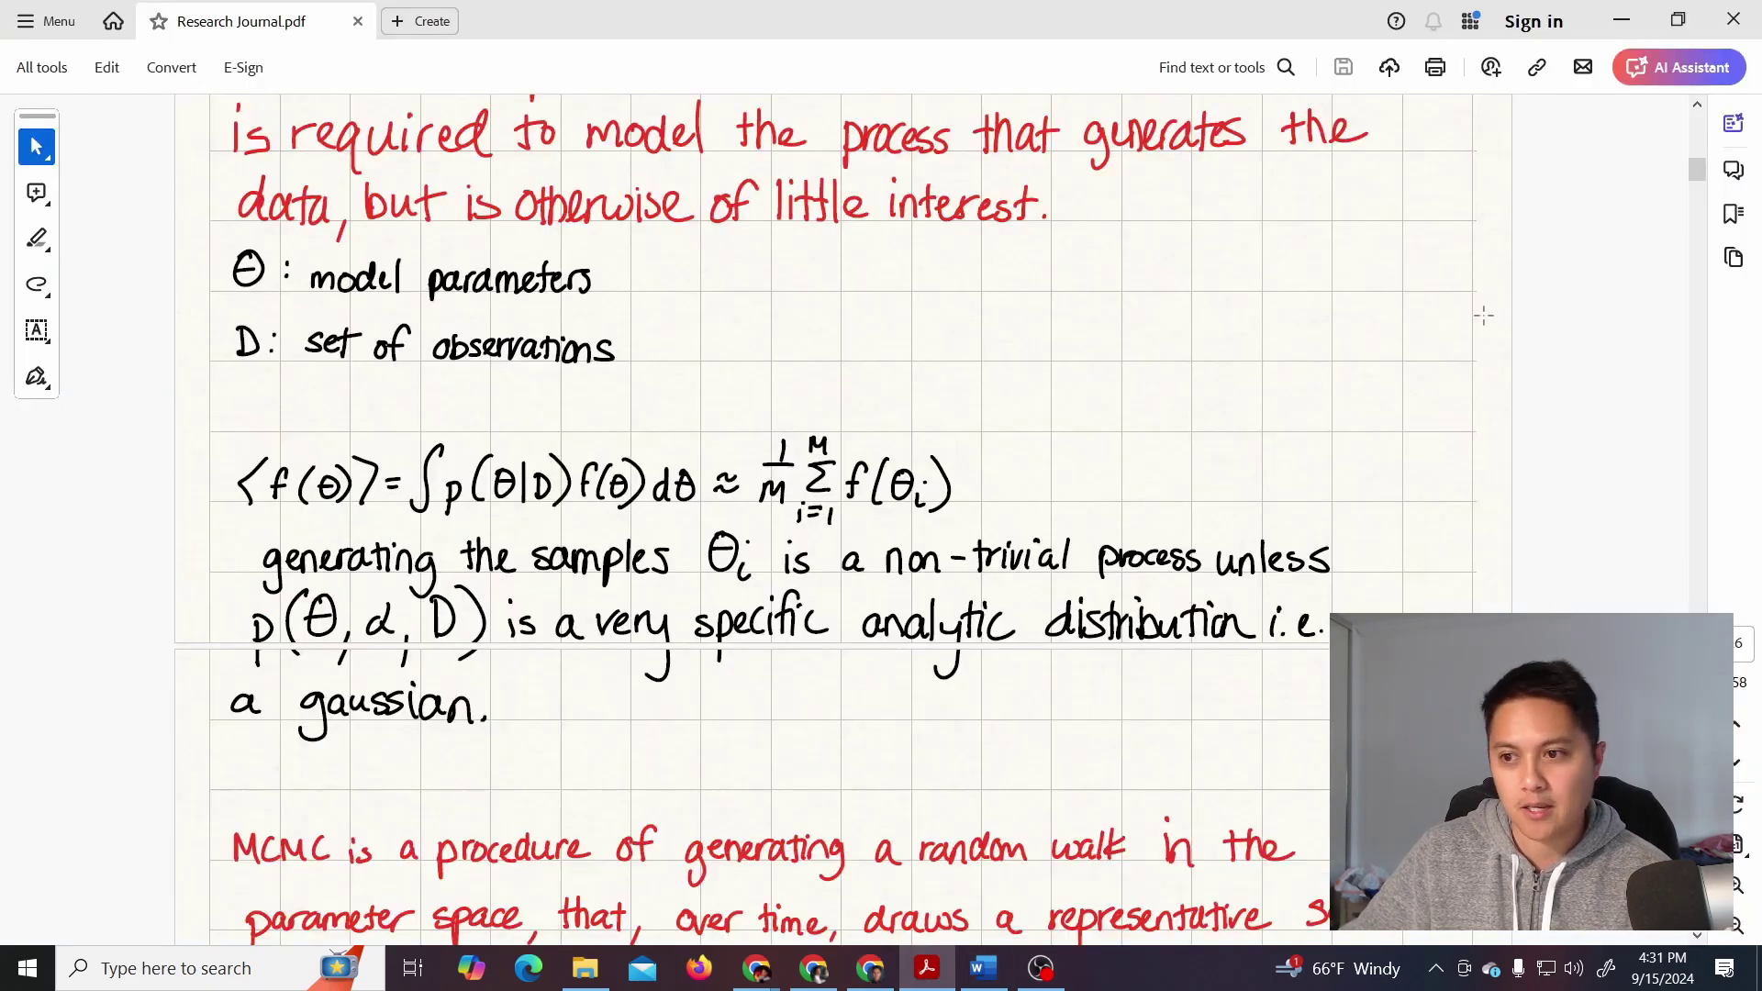
{"action": "left_click_drag", "start_coordinate": [1699, 173], "coordinate": [1699, 301]}
{"action": "left_click", "coordinate": [863, 978]}
{"action": "left_click", "coordinate": [814, 968]}
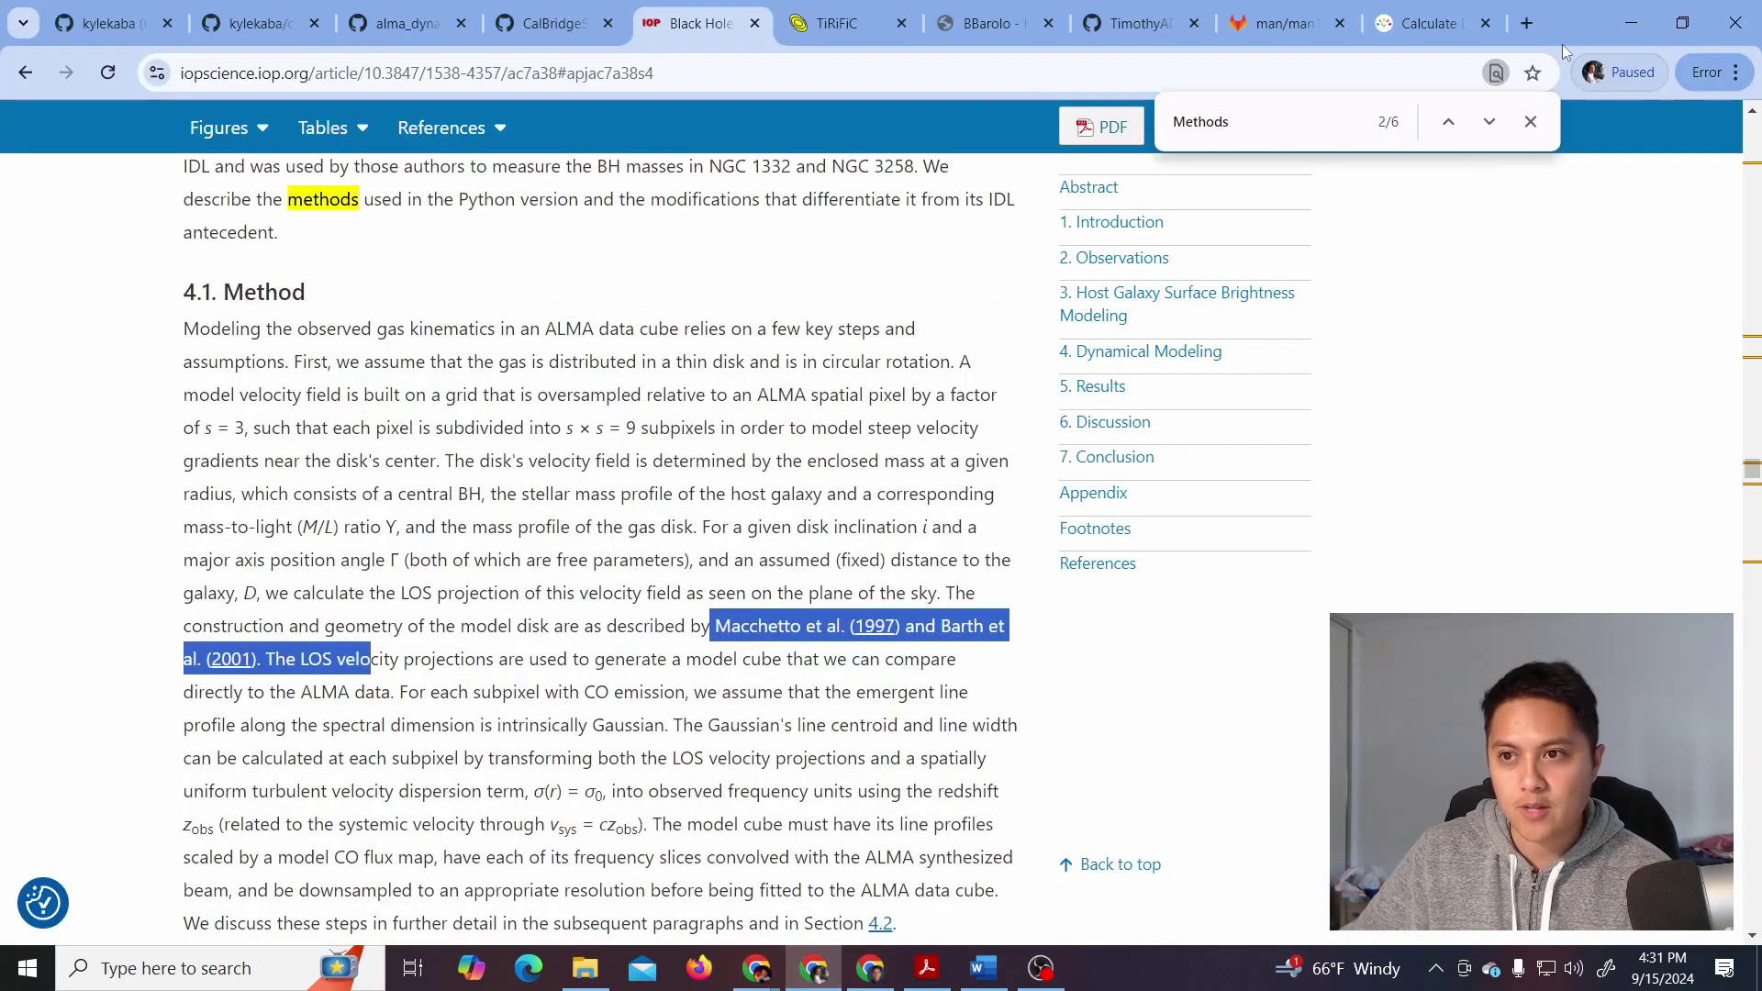
{"action": "left_click", "coordinate": [1423, 23]}
{"action": "scroll", "coordinate": [514, 688], "scroll_direction": "down", "scroll_amount": 2}
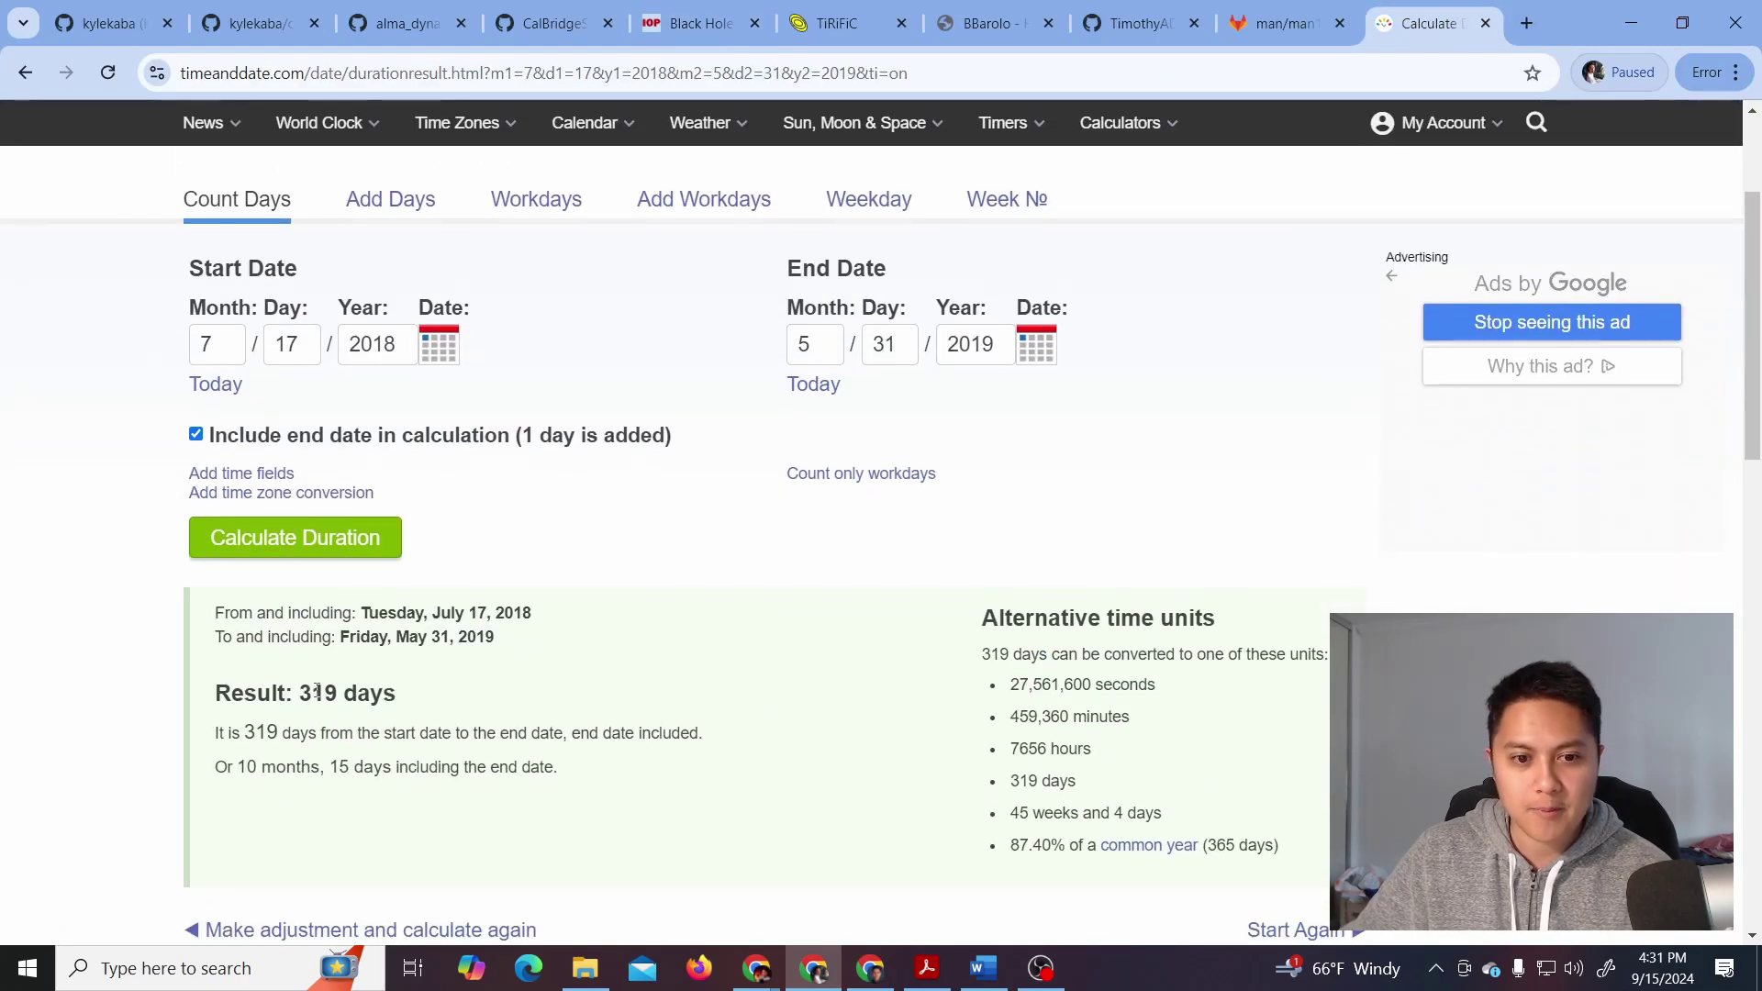
{"action": "left_click_drag", "start_coordinate": [537, 785], "coordinate": [213, 726]}
{"action": "left_click", "coordinate": [472, 791]}
{"action": "scroll", "coordinate": [477, 779], "scroll_direction": "up", "scroll_amount": 1}
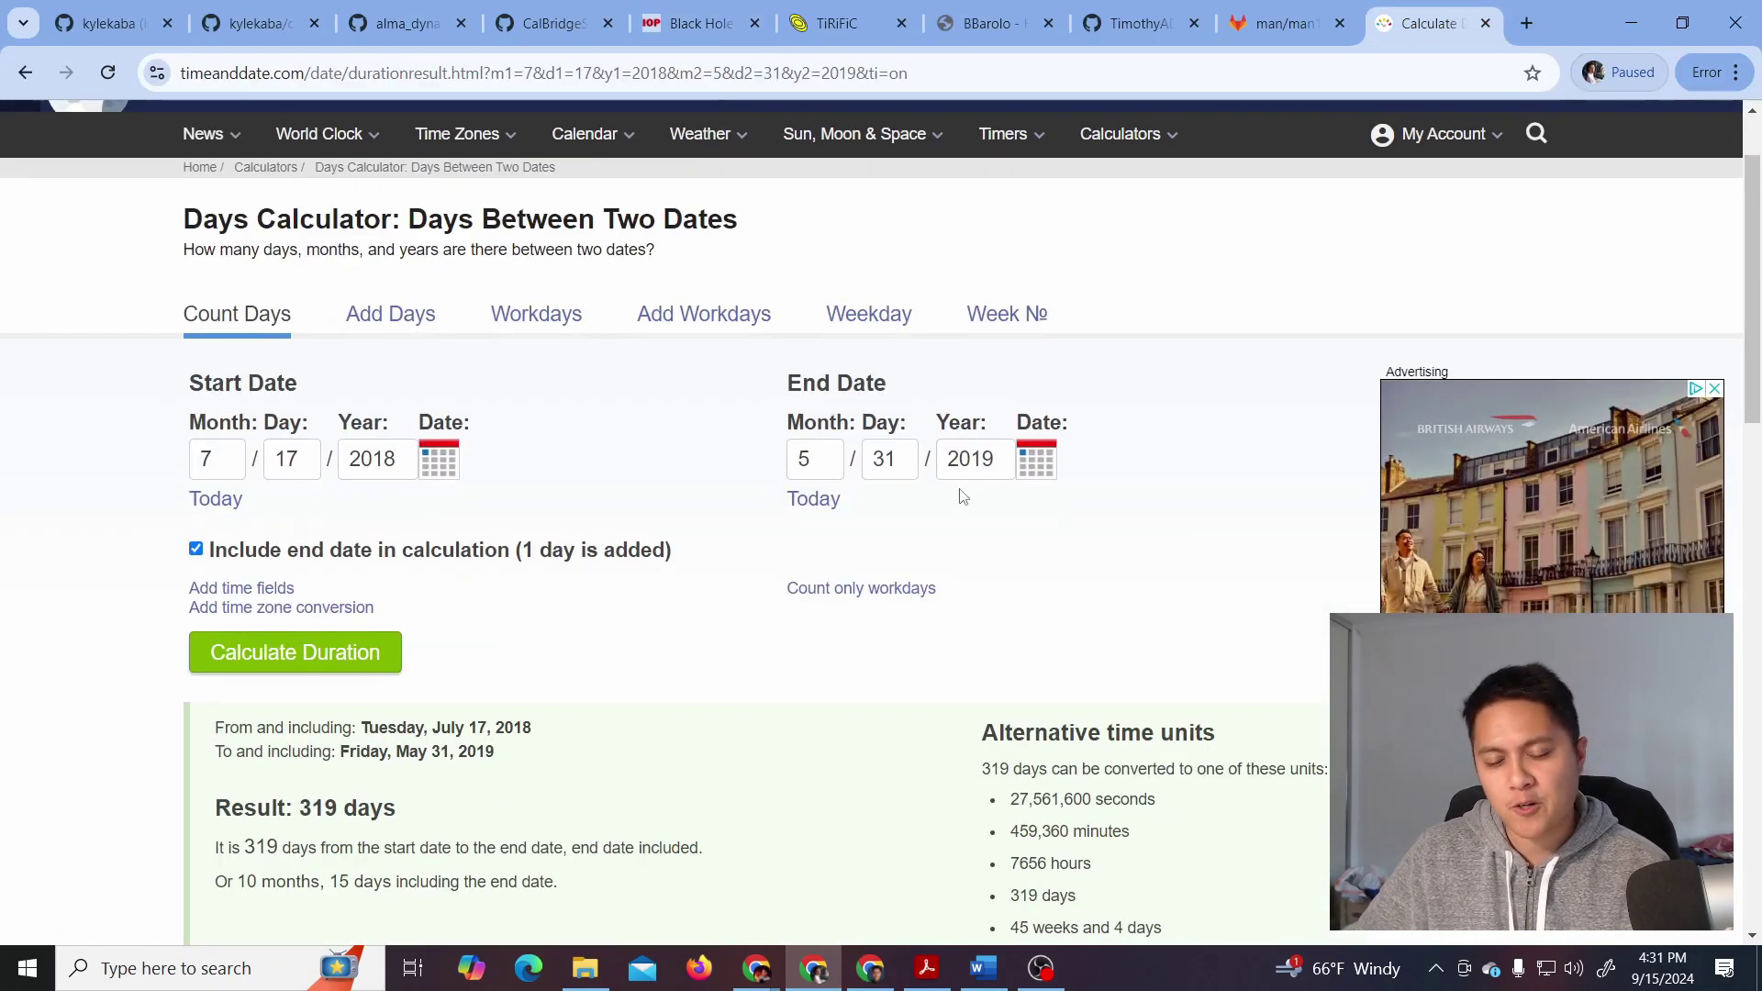
Change the end day from 31 to 1, giving 289 days, then return to the journal
{"action": "left_click", "coordinate": [912, 461]}
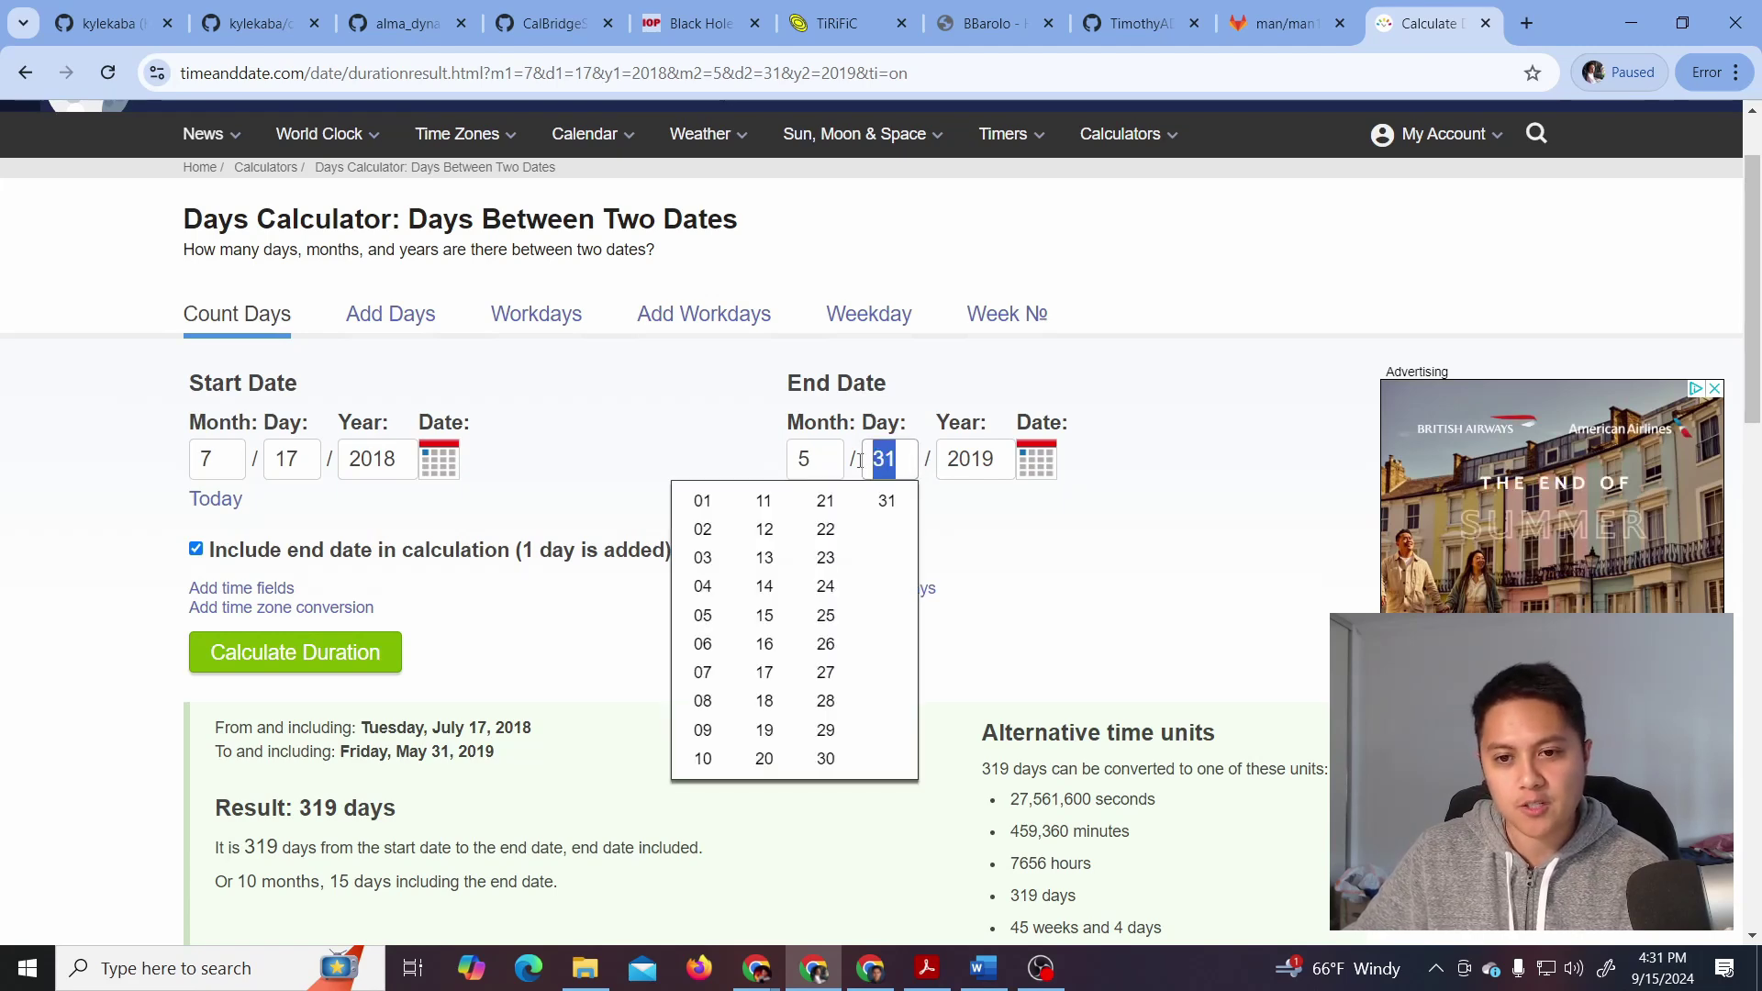
{"action": "left_click", "coordinate": [900, 458]}
{"action": "key", "text": "BackSpace"}
{"action": "key", "text": "BackSpace"}
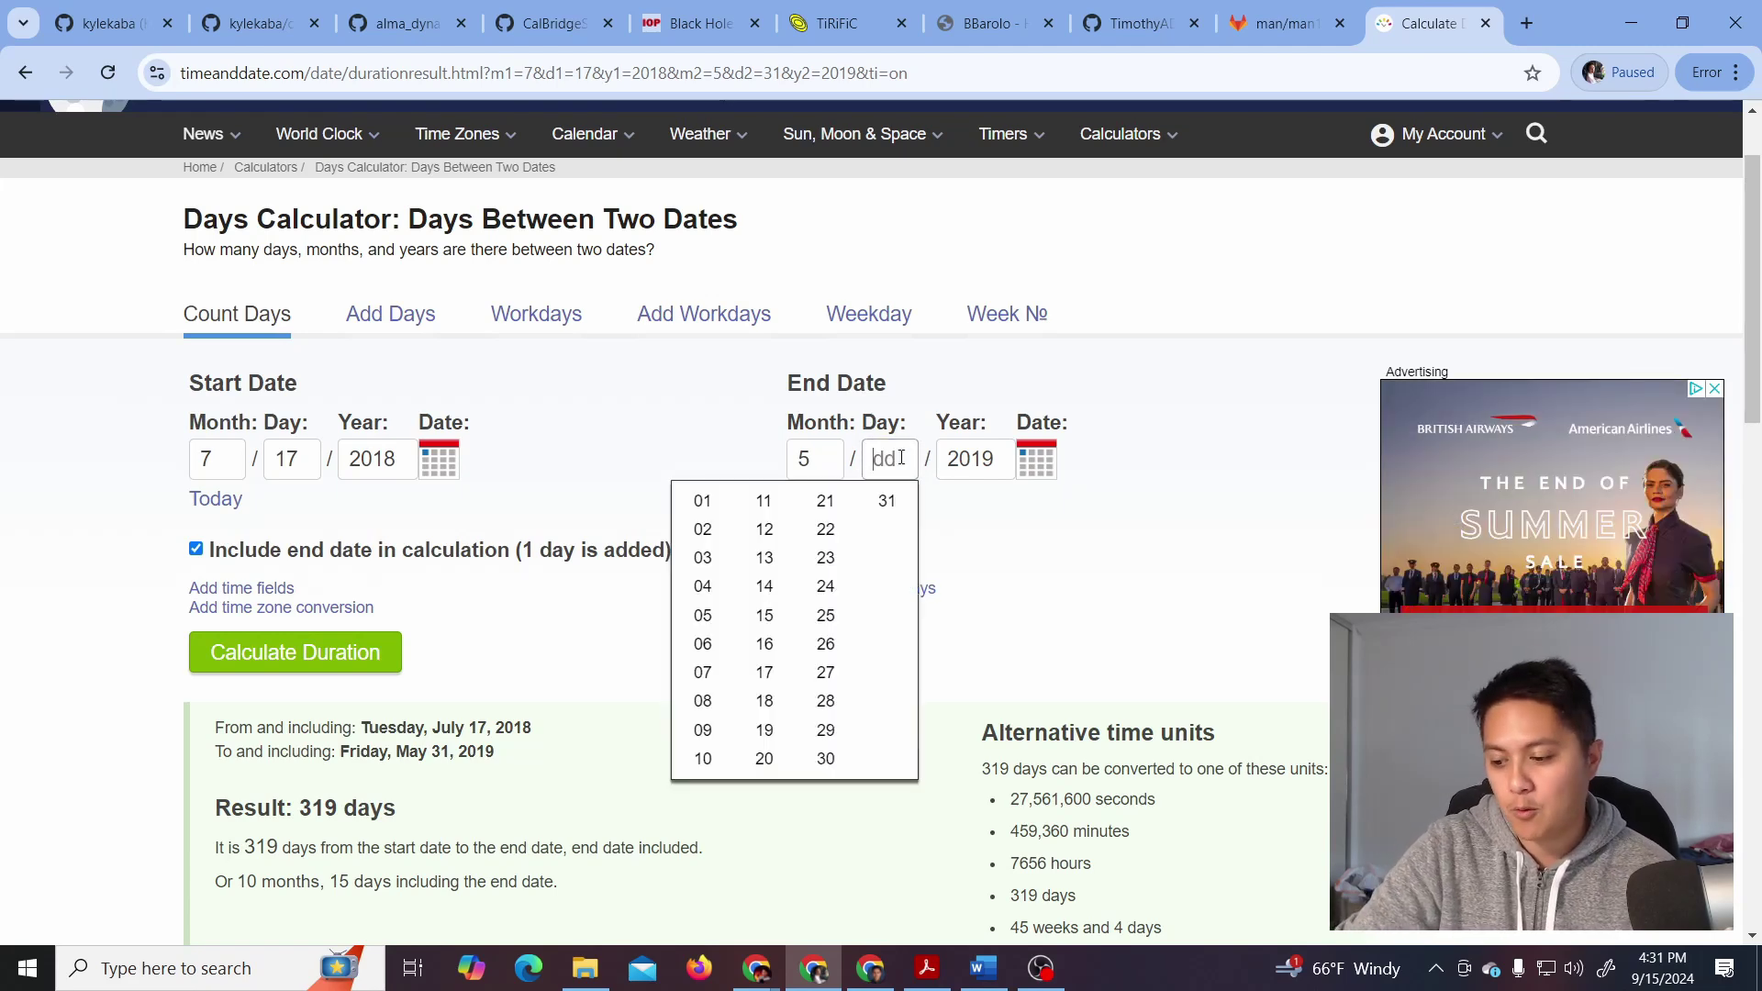
{"action": "type", "text": "1"}
{"action": "key", "text": "Return"}
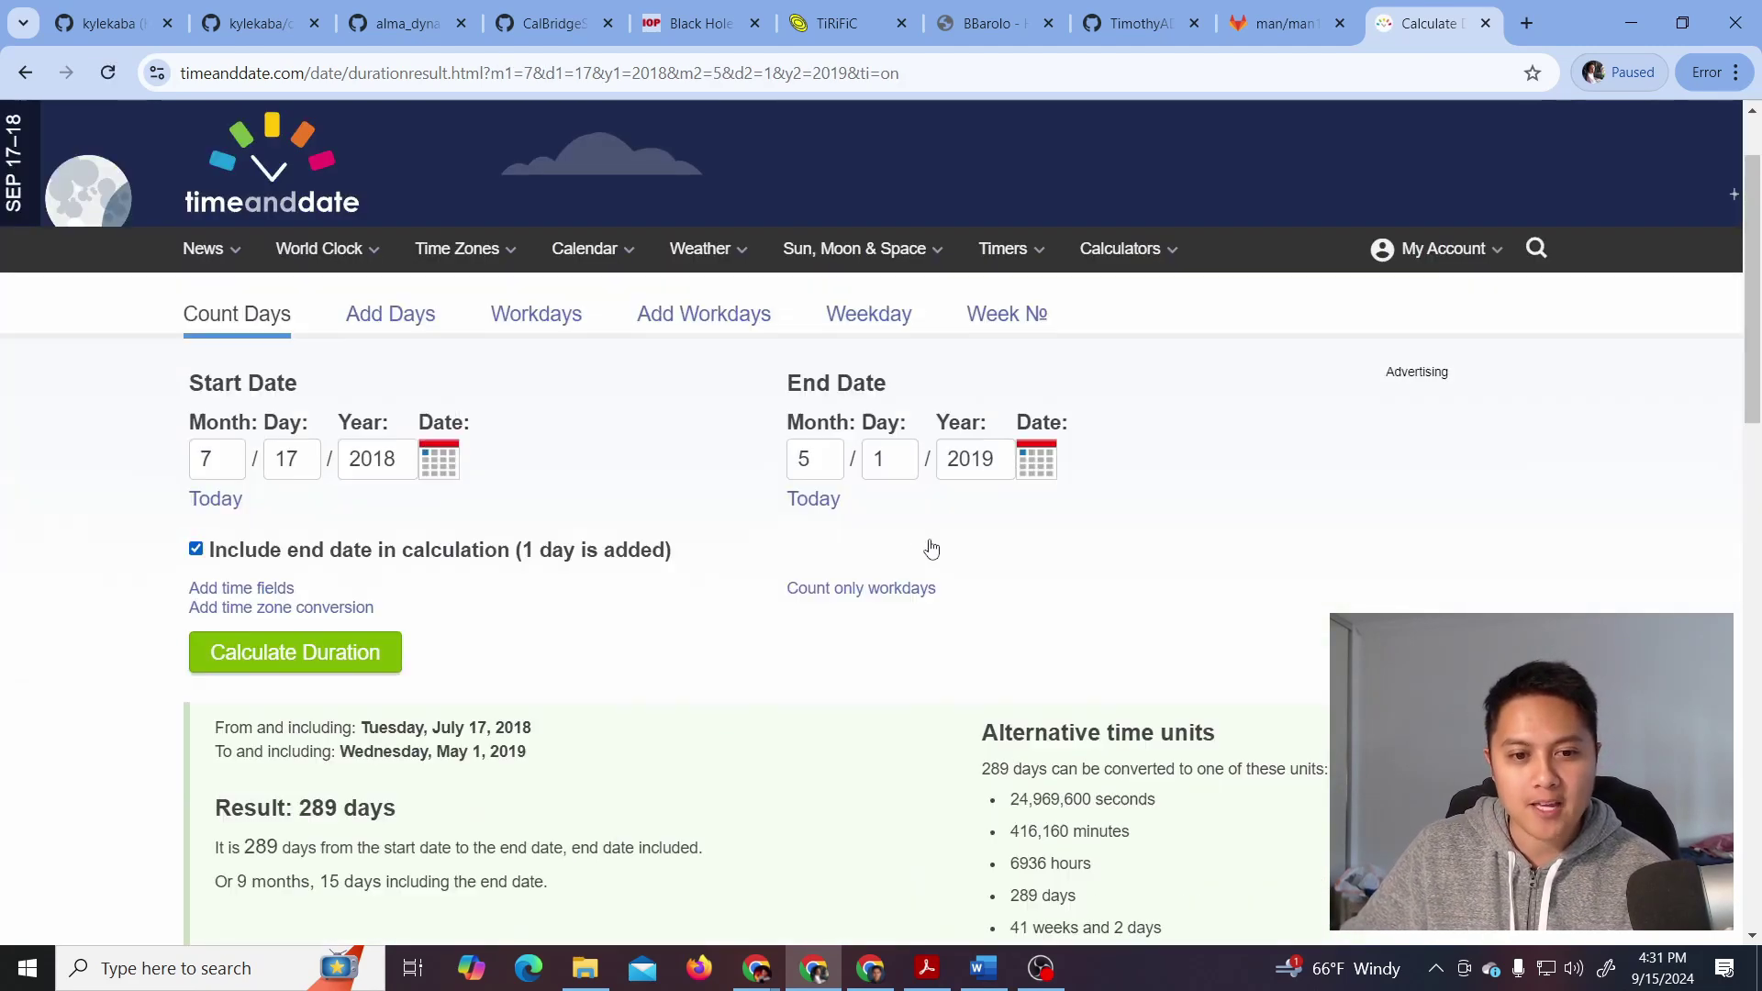
{"action": "left_click", "coordinate": [927, 968]}
{"action": "scroll", "coordinate": [1549, 323], "scroll_direction": "up", "scroll_amount": 6}
Browse through the 2019 entries of Research Journal.pdf
{"action": "mouse_move", "coordinate": [1694, 300]}
{"action": "left_mouse_down"}
{"action": "mouse_move", "coordinate": [1687, 354]}
{"action": "mouse_move", "coordinate": [1687, 338]}
{"action": "left_mouse_up"}
{"action": "scroll", "coordinate": [1472, 385], "scroll_direction": "down", "scroll_amount": 15}
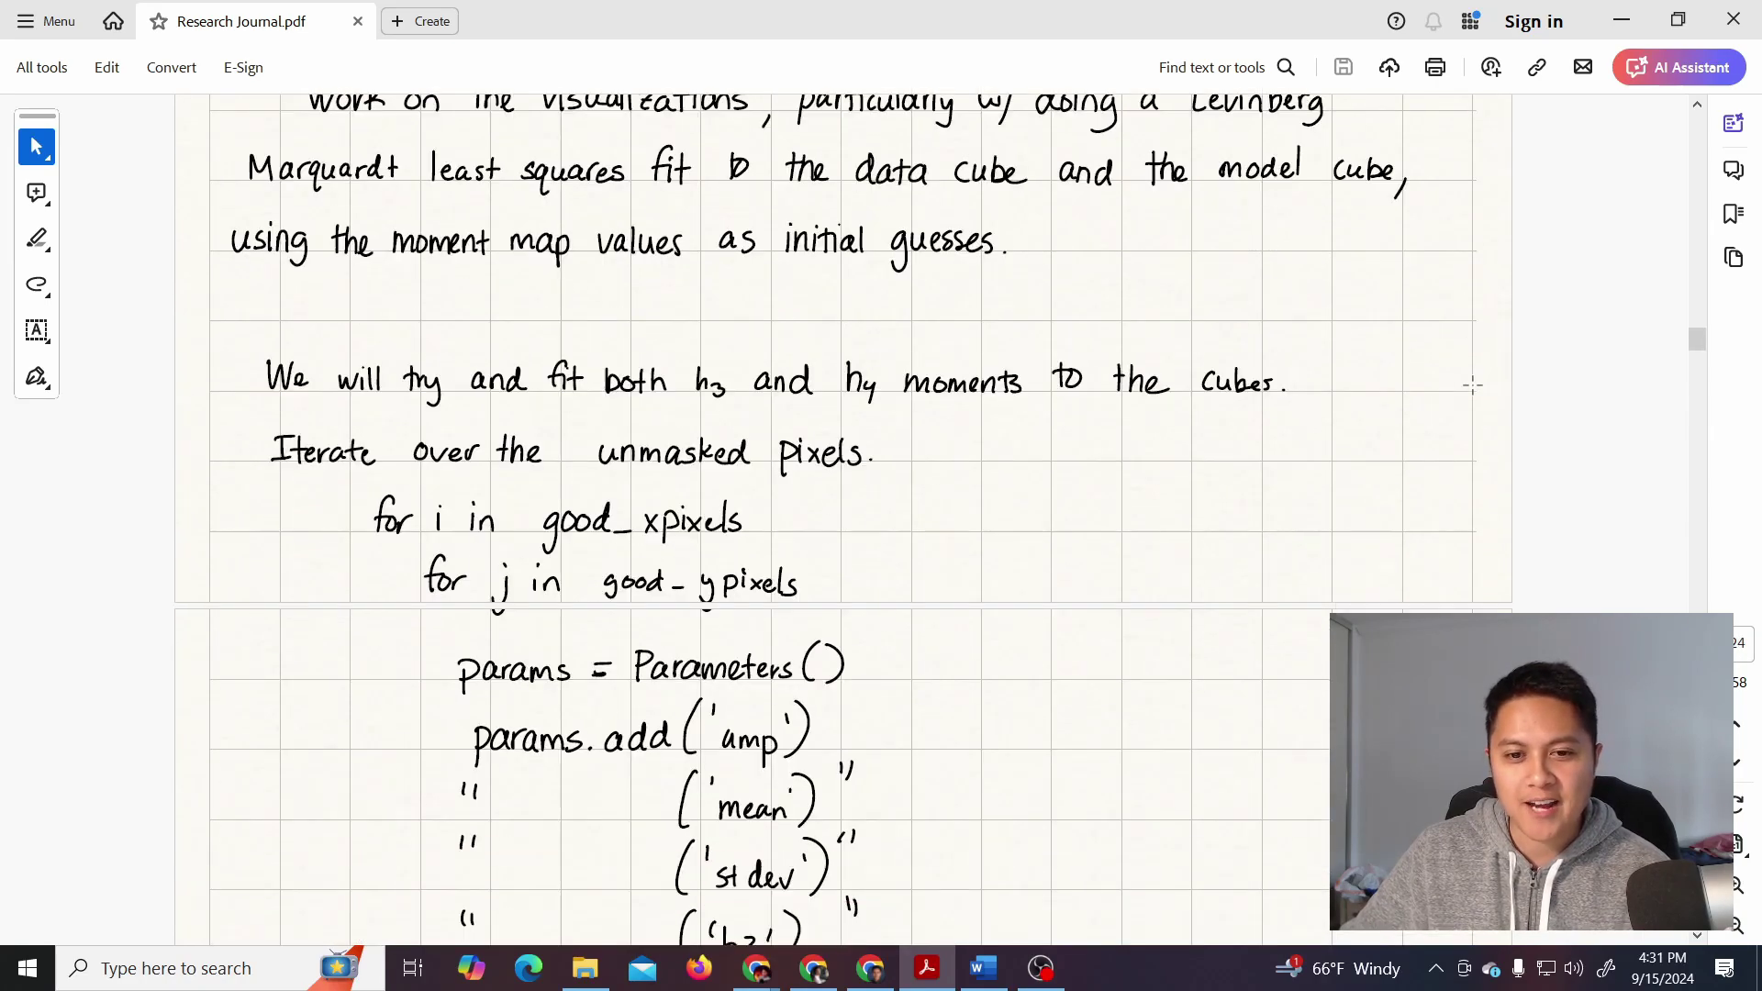
{"action": "scroll", "coordinate": [1472, 385], "scroll_direction": "down", "scroll_amount": 15}
{"action": "scroll", "coordinate": [1467, 383], "scroll_direction": "down", "scroll_amount": 15}
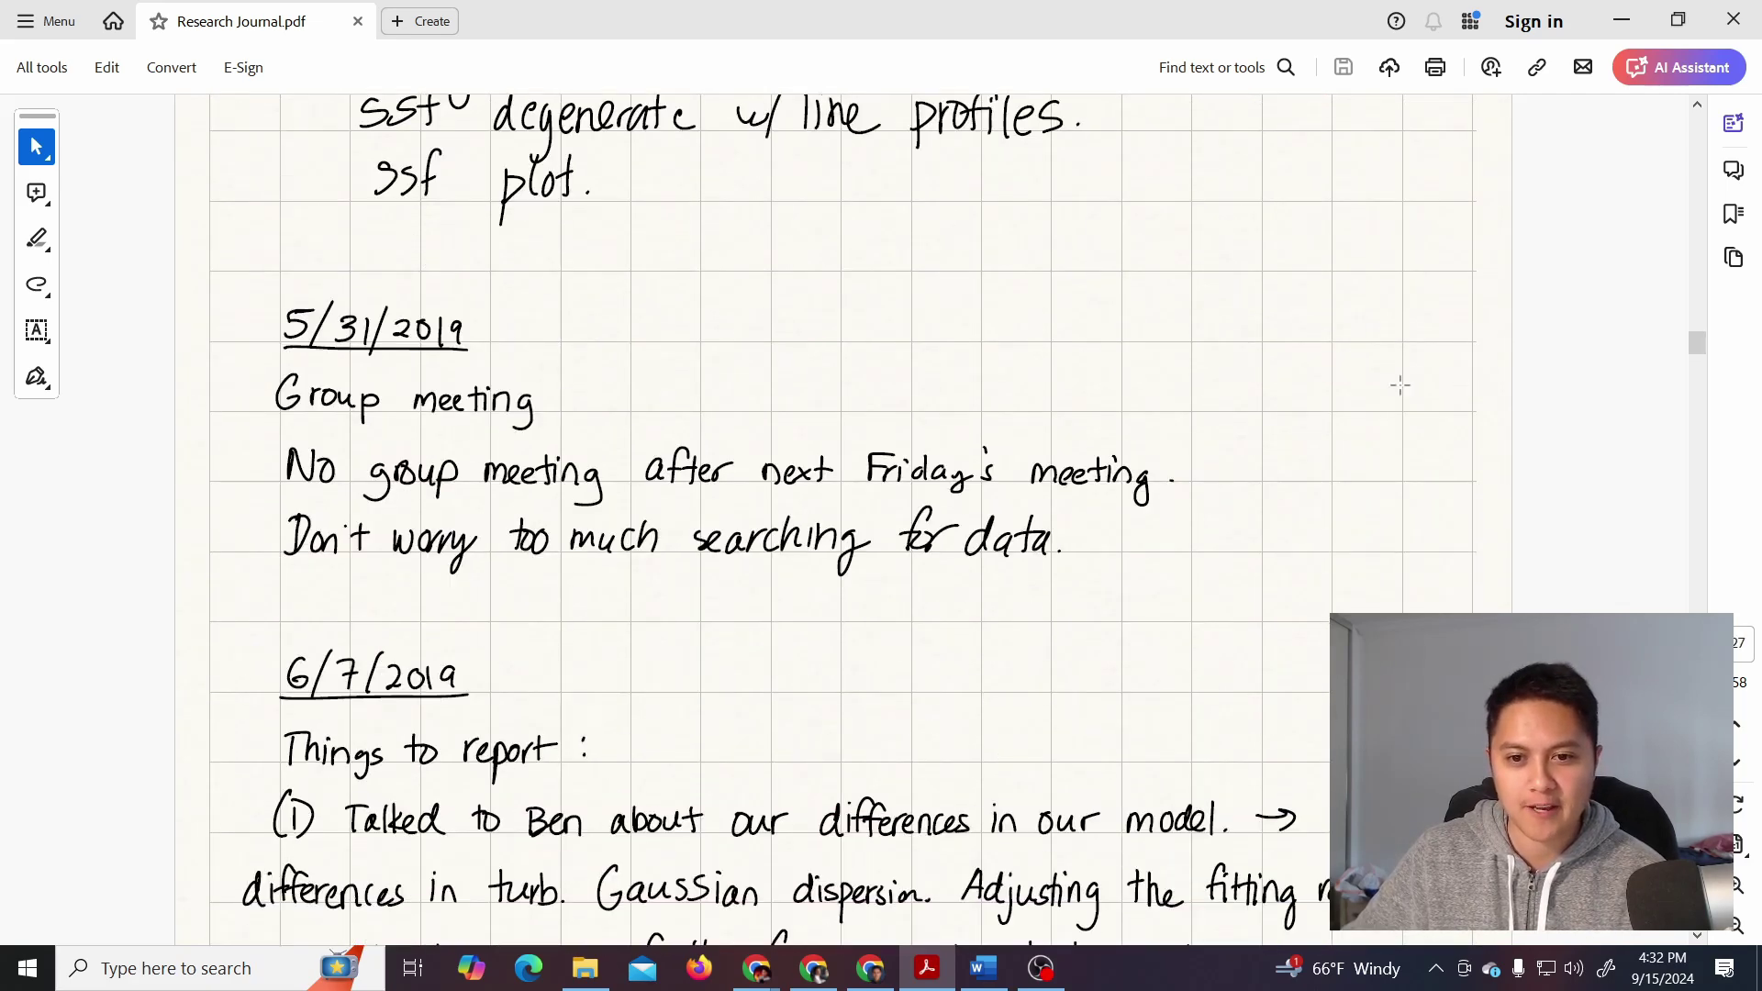
{"action": "scroll", "coordinate": [758, 463], "scroll_direction": "up", "scroll_amount": 8}
{"action": "left_click_drag", "start_coordinate": [1697, 361], "coordinate": [1697, 346]}
{"action": "scroll", "coordinate": [1545, 440], "scroll_direction": "up", "scroll_amount": 6}
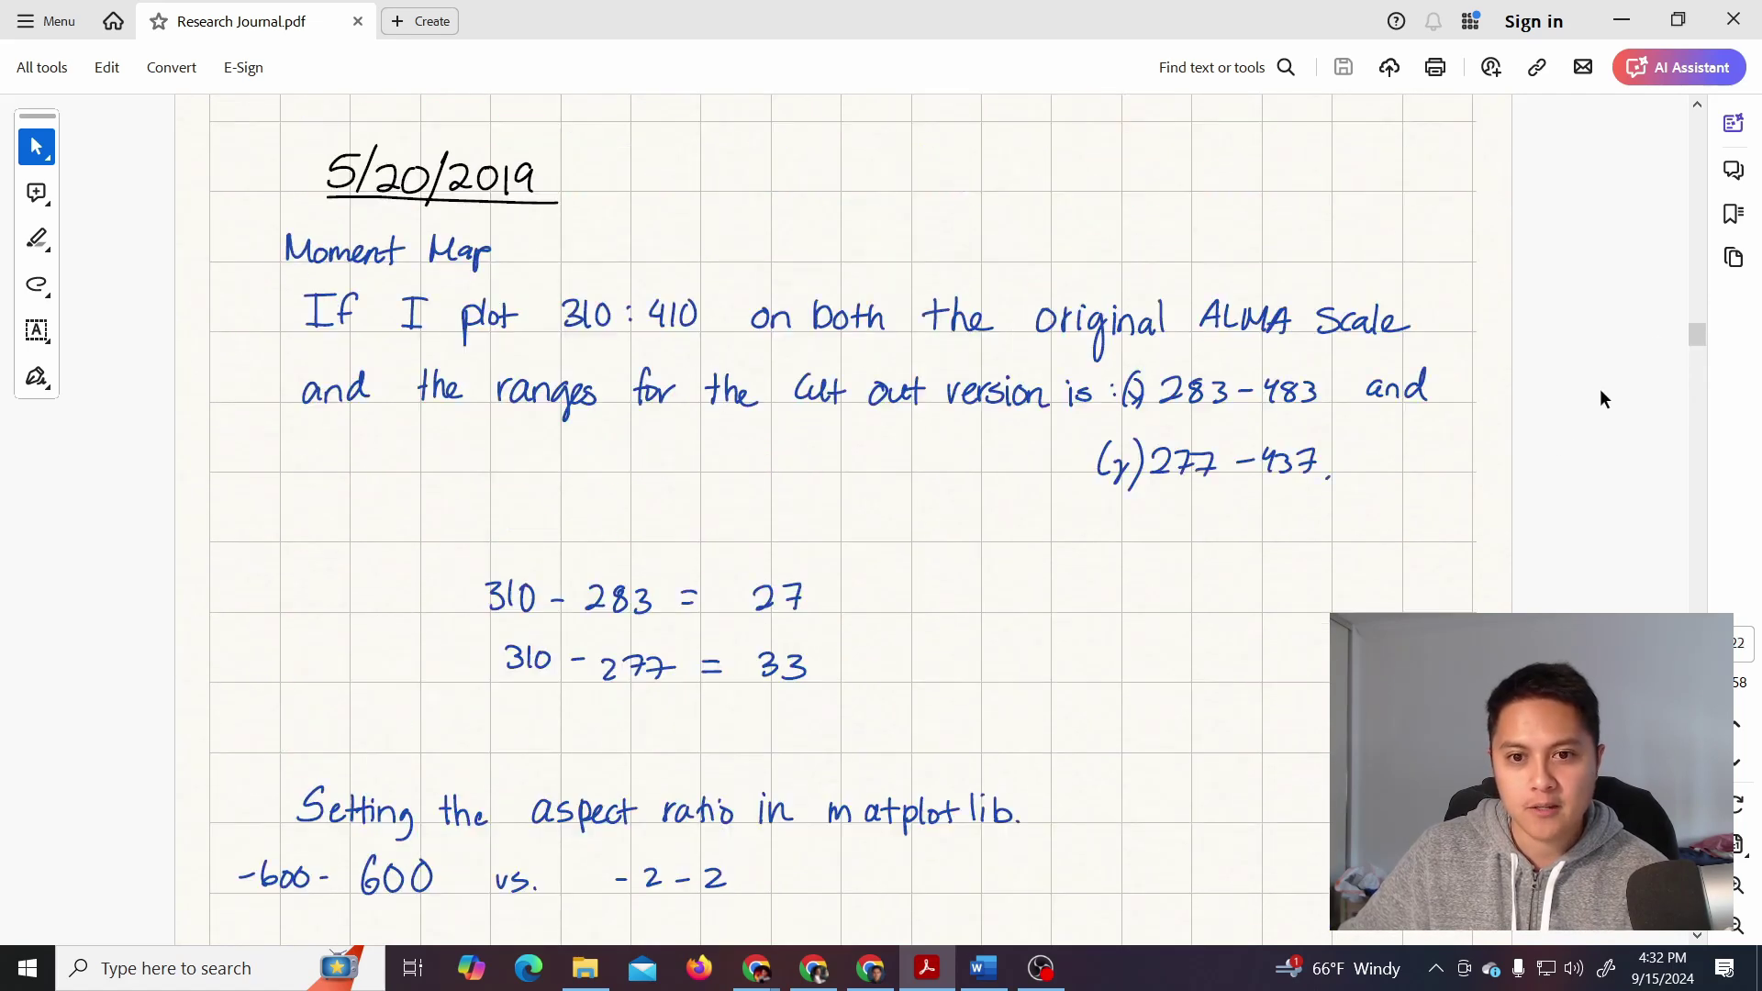
{"action": "scroll", "coordinate": [1693, 336], "scroll_direction": "up", "scroll_amount": 5}
{"action": "left_click_drag", "start_coordinate": [1695, 336], "coordinate": [1695, 328]}
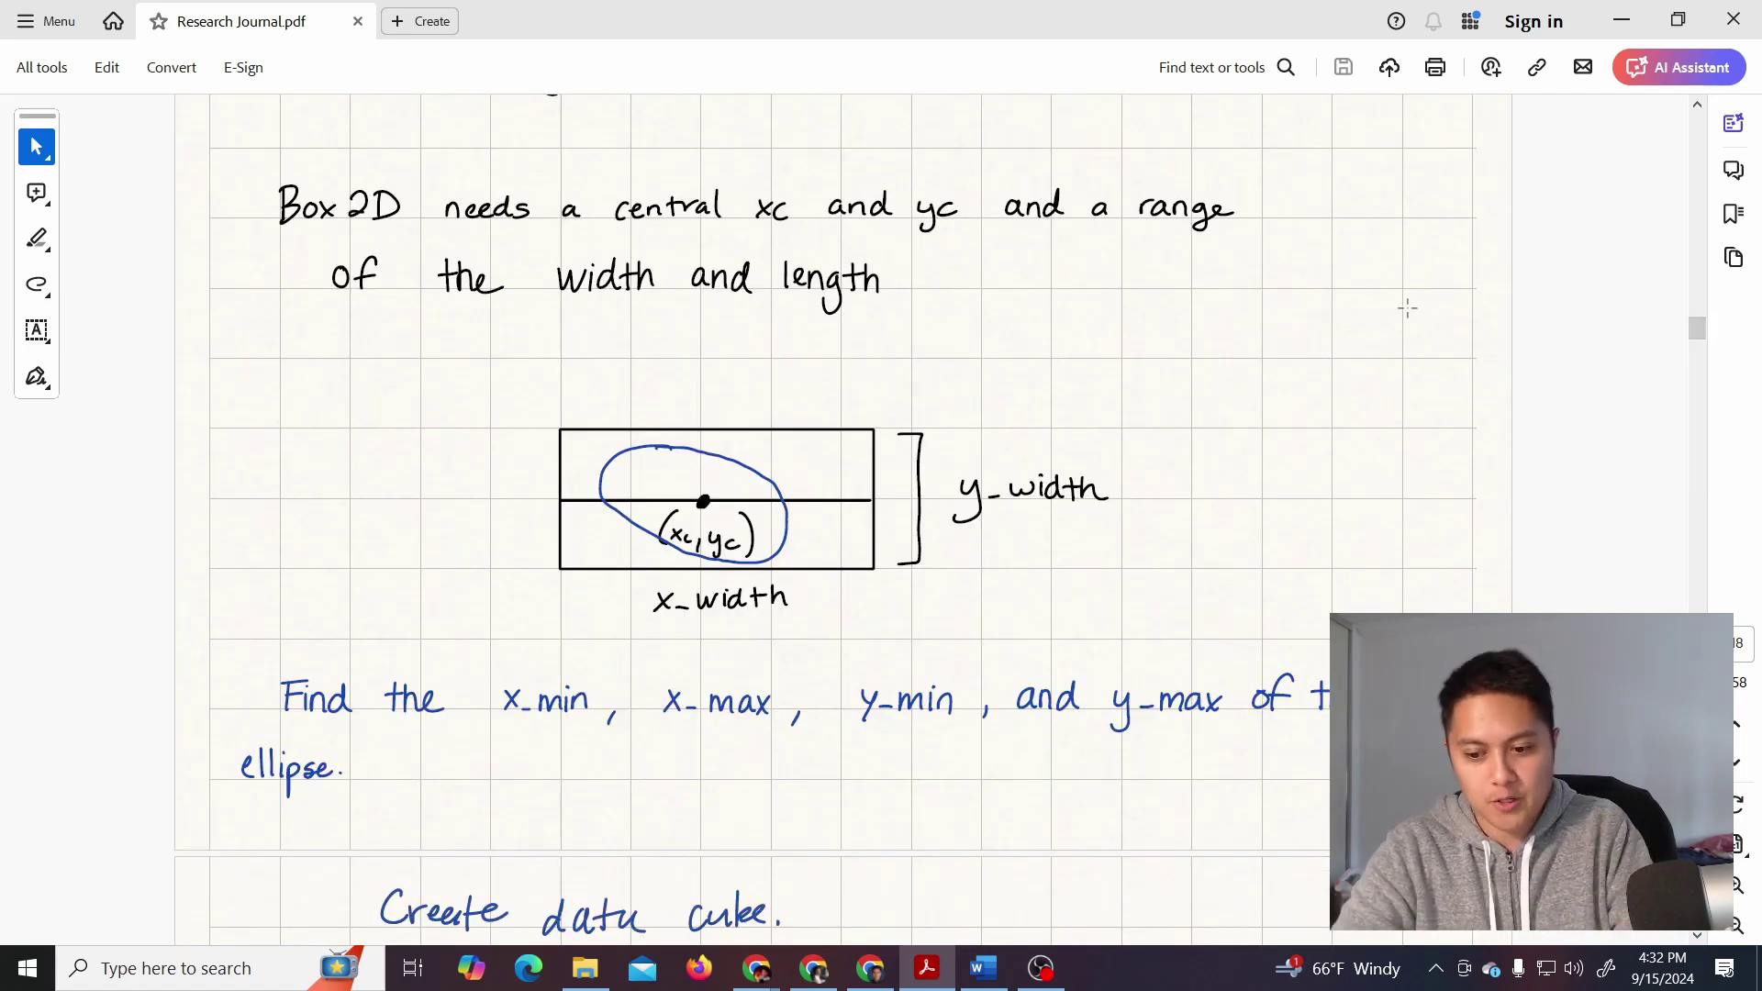
Zoom out to see whole journal pages and head back toward the 2018 entries
{"action": "key", "text": "ctrl+minus"}
{"action": "scroll", "coordinate": [1408, 306], "scroll_direction": "up", "scroll_amount": 3}
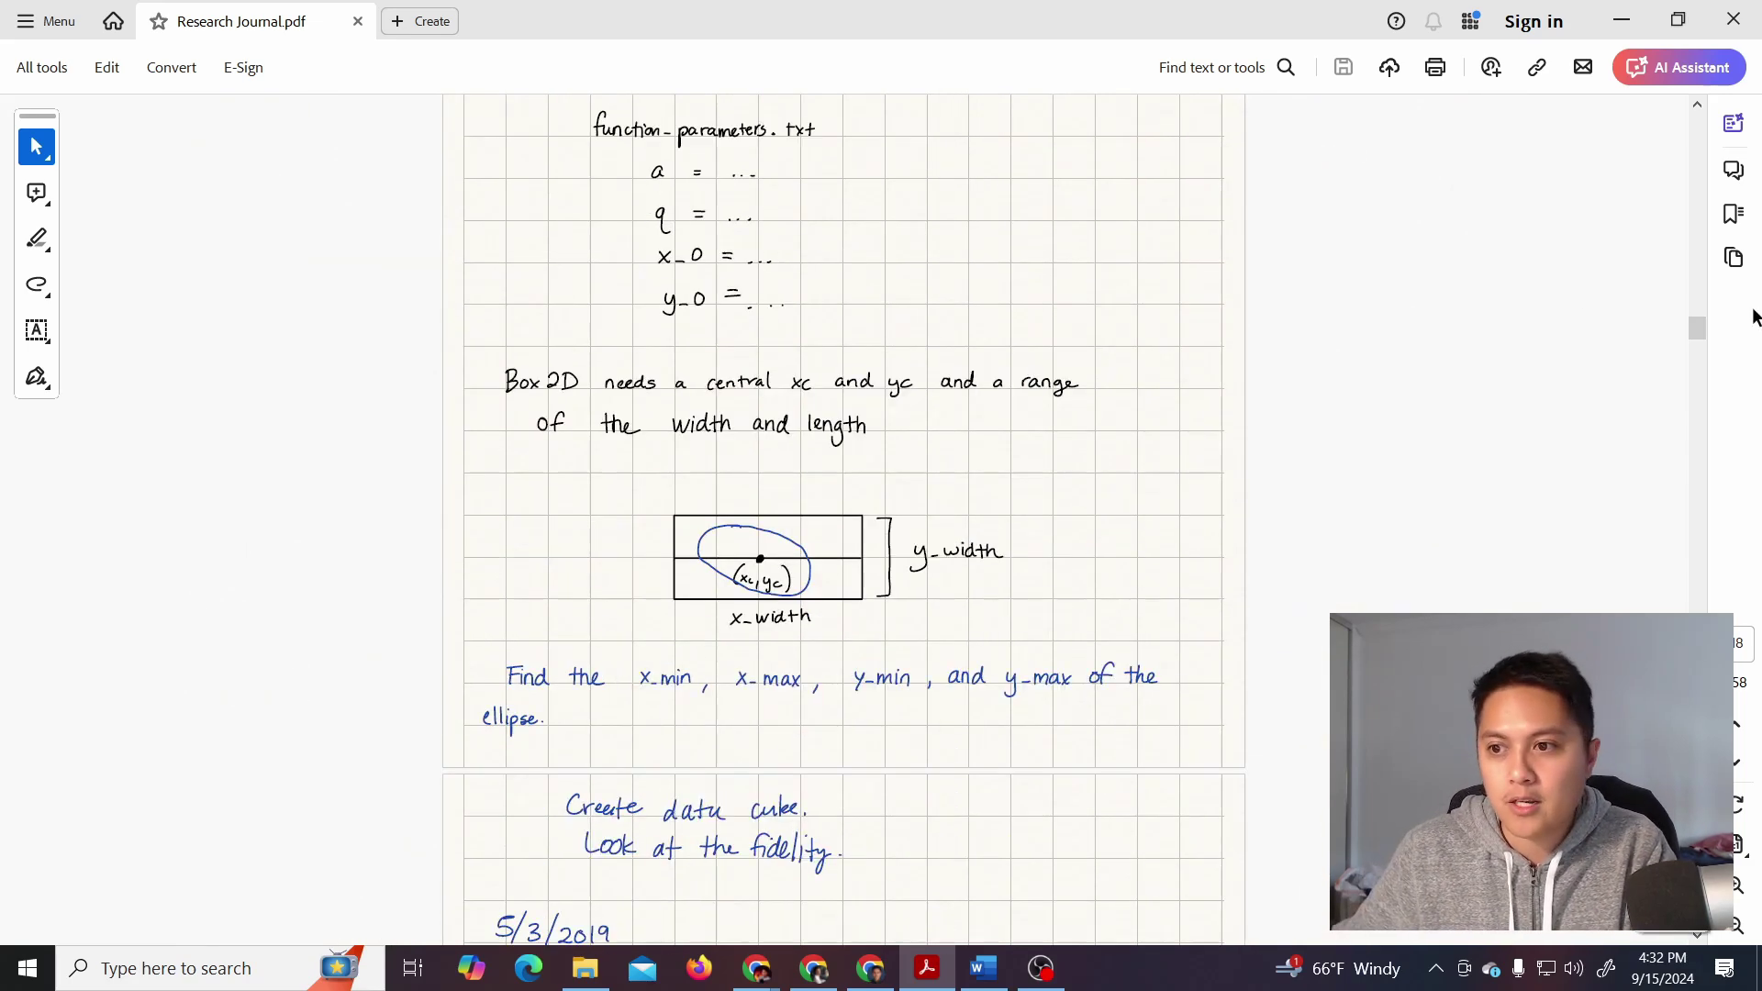
{"action": "left_click_drag", "start_coordinate": [1694, 328], "coordinate": [1694, 327]}
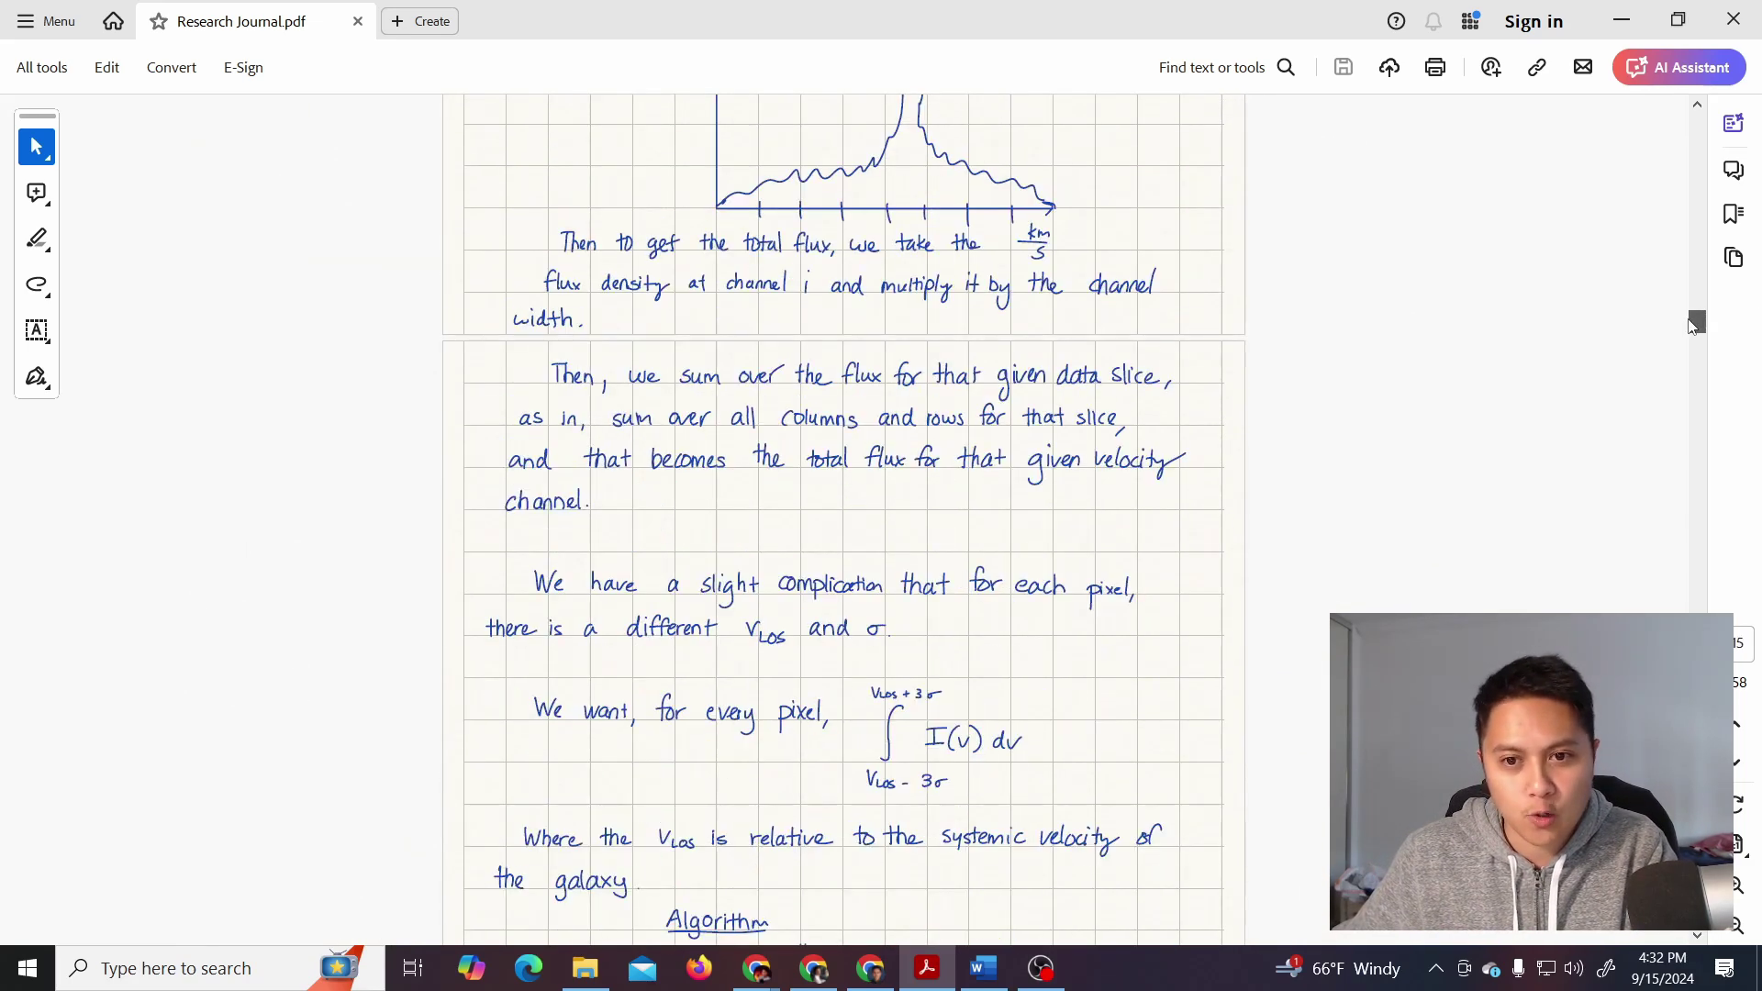
{"action": "scroll", "coordinate": [1514, 314], "scroll_direction": "up", "scroll_amount": 10}
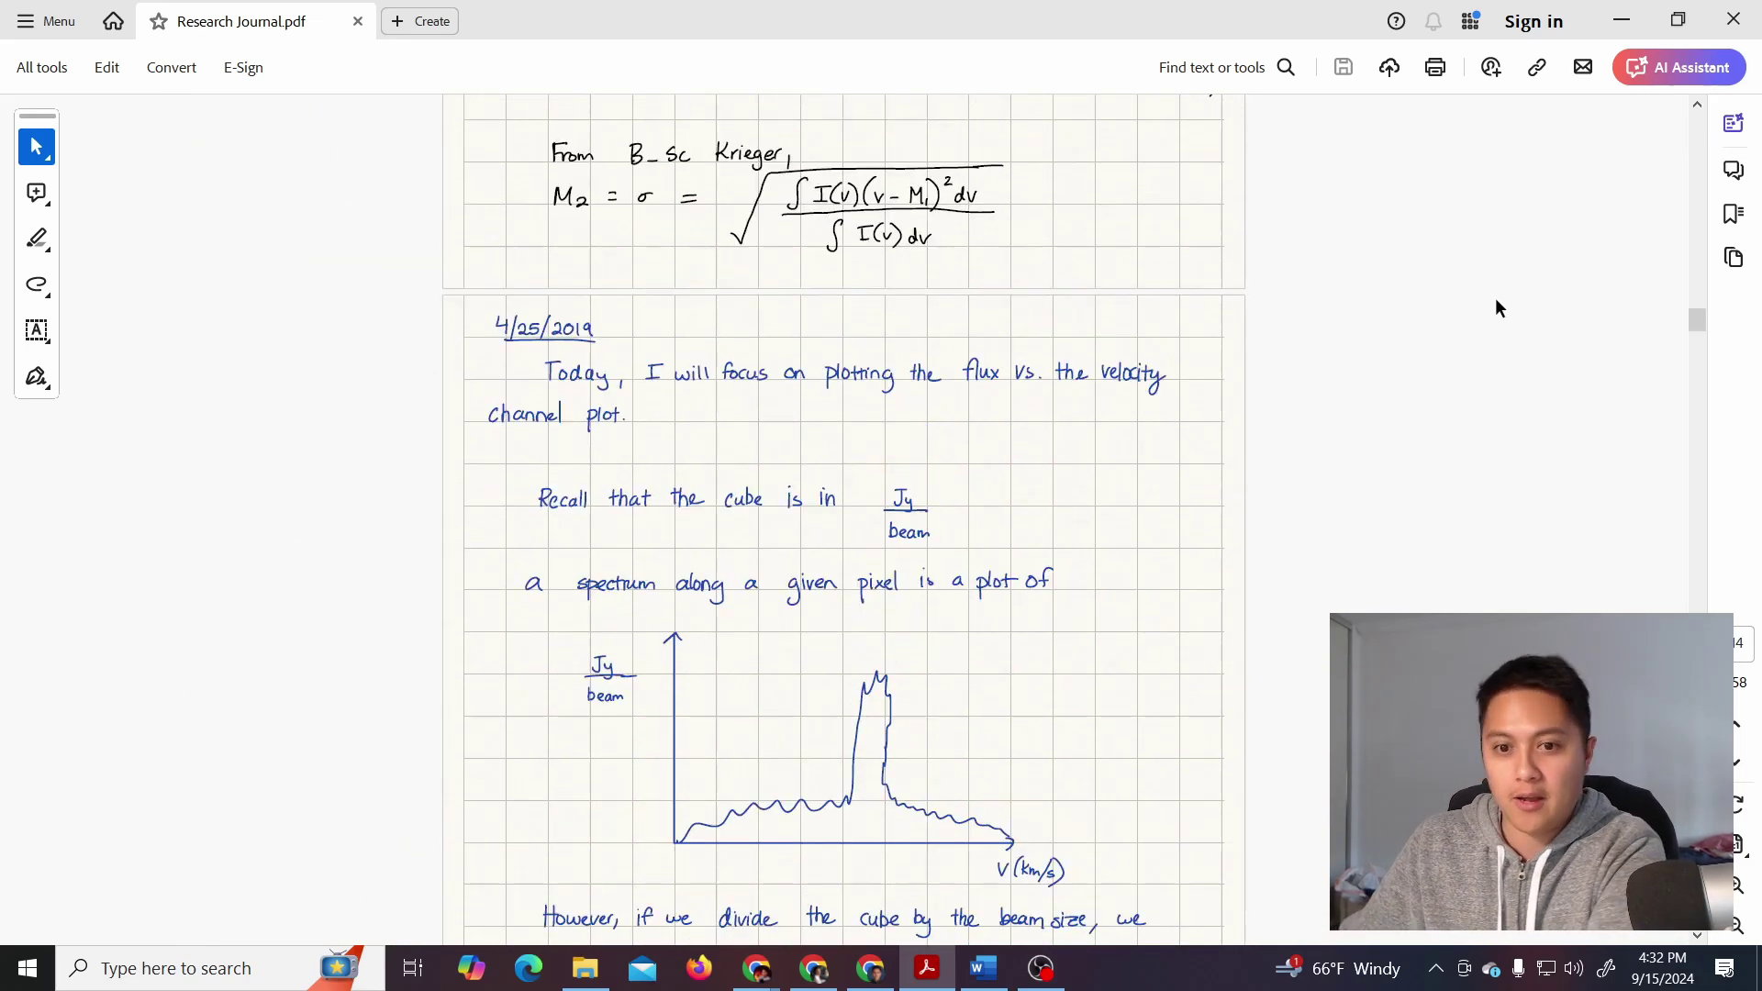
{"action": "left_click_drag", "start_coordinate": [1695, 326], "coordinate": [1702, 232]}
{"action": "scroll", "coordinate": [1698, 316], "scroll_direction": "up", "scroll_amount": 5}
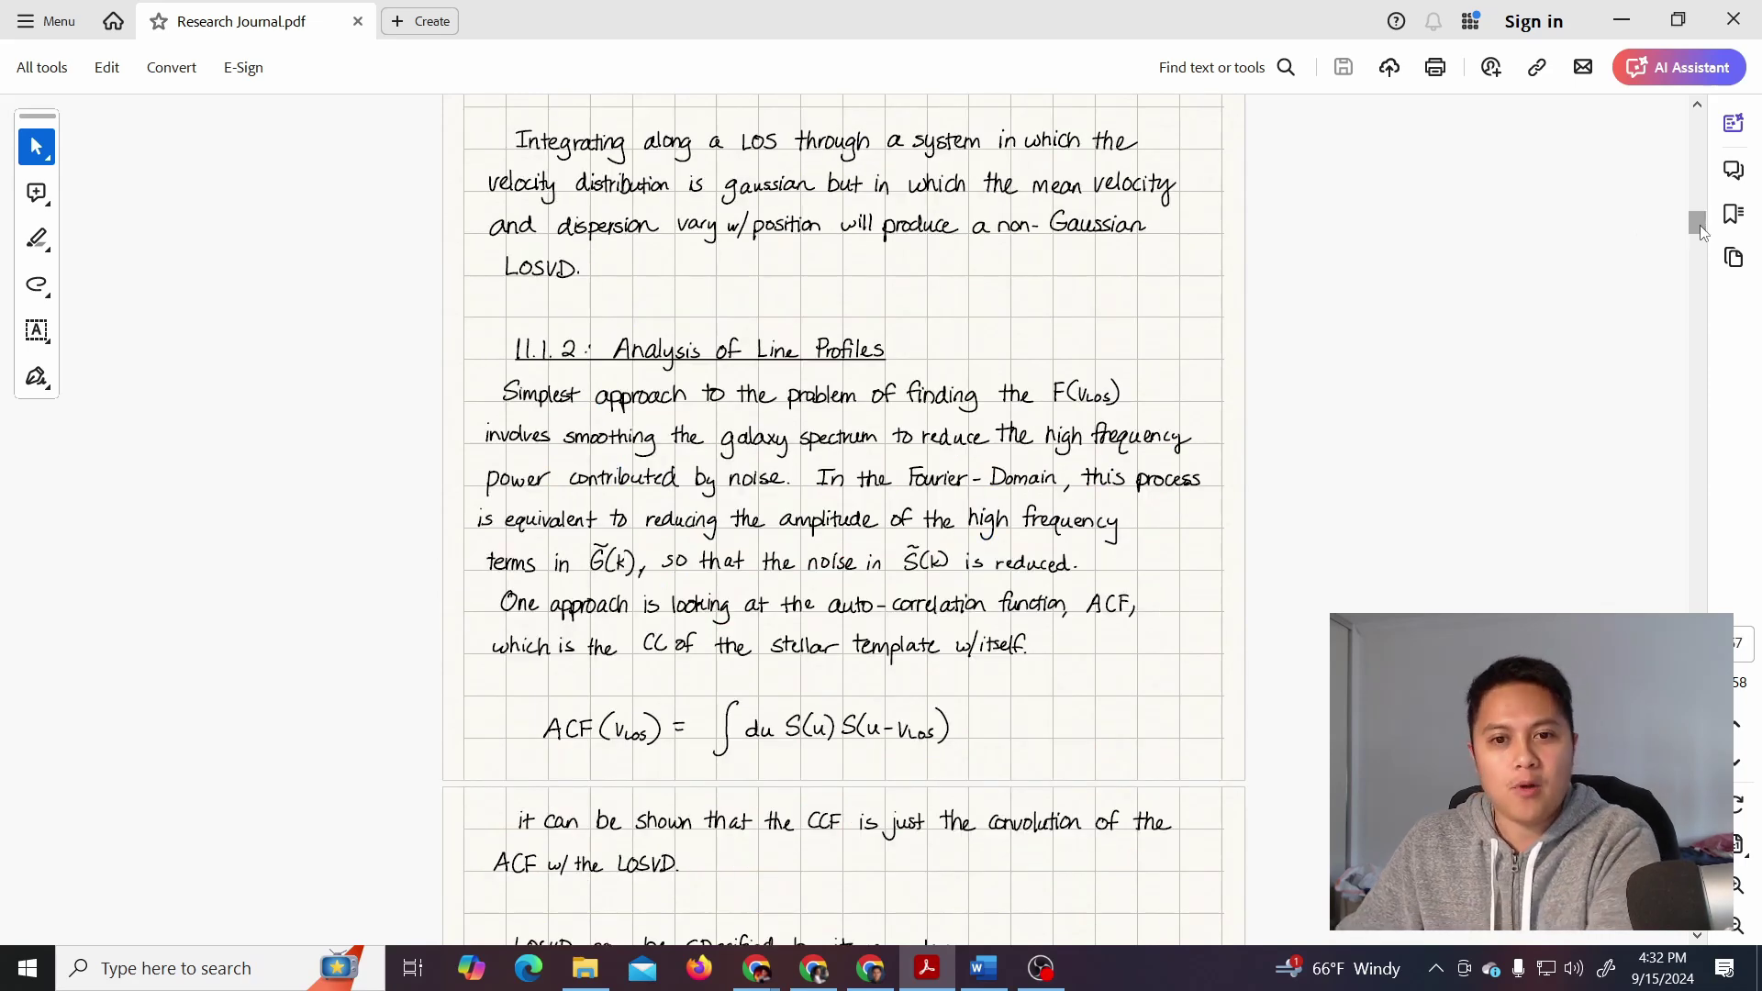
Scroll back to the 10/1/2018 entry on re-binning NGC 1380's 800×800×120 model data
{"action": "scroll", "coordinate": [1387, 342], "scroll_direction": "up", "scroll_amount": 3}
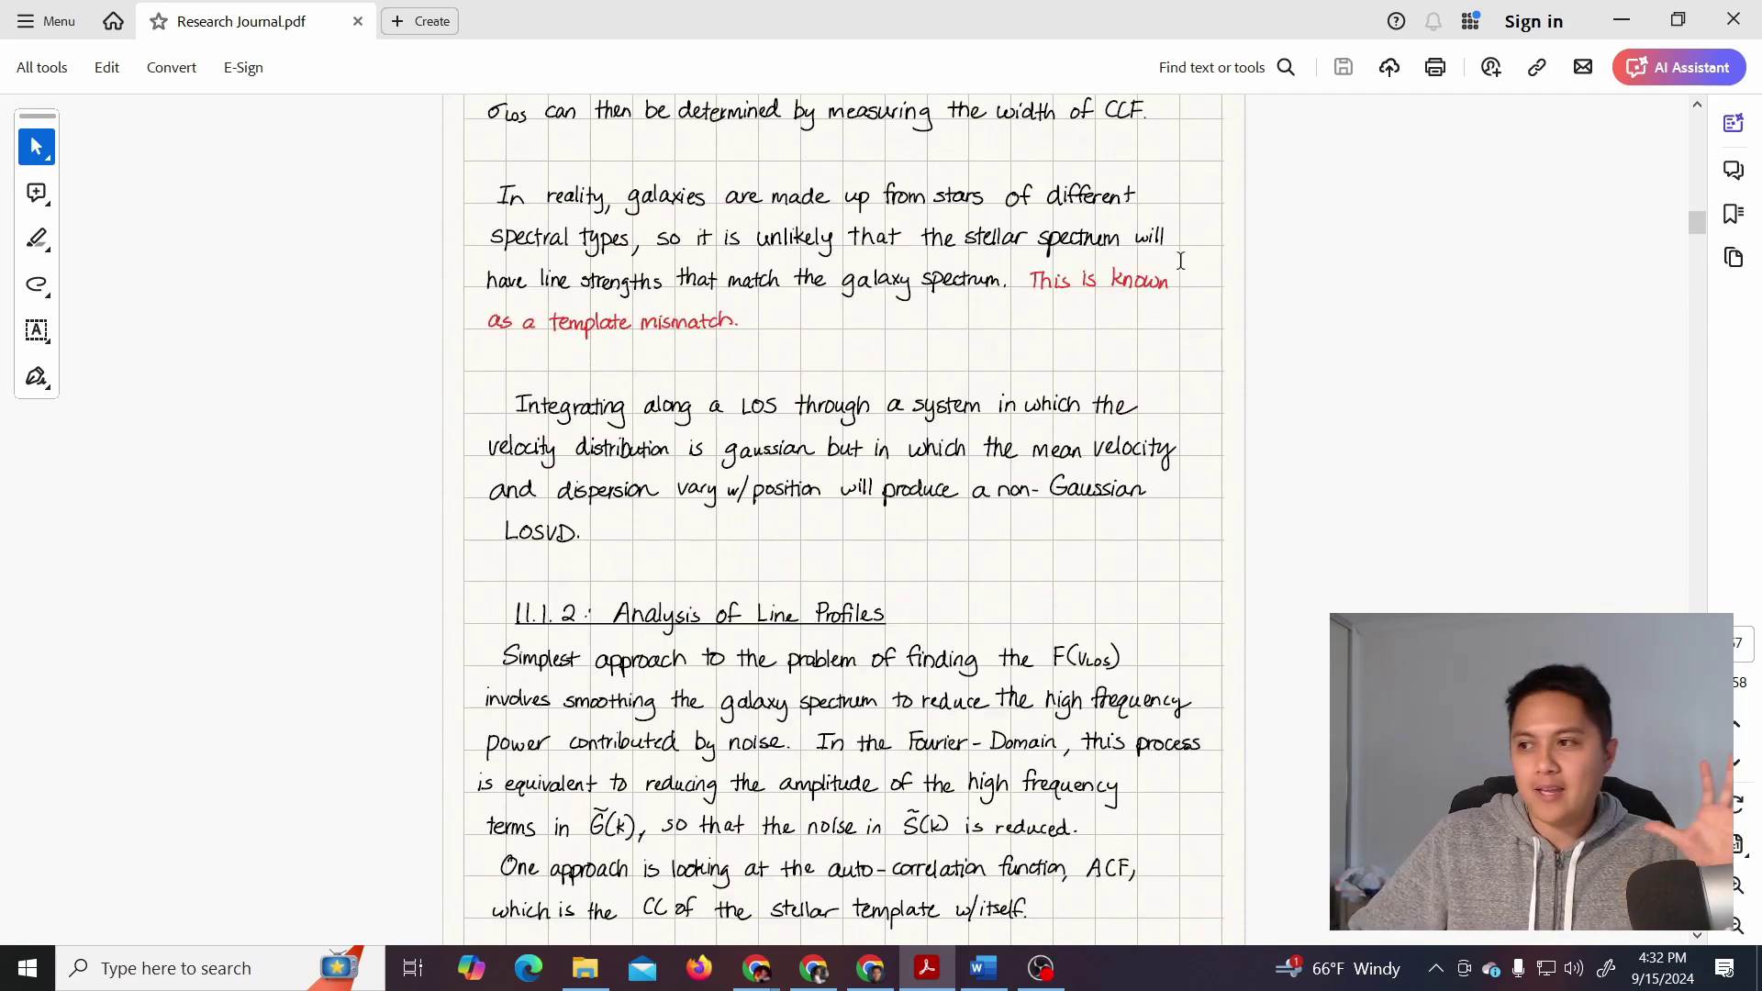
{"action": "scroll", "coordinate": [959, 227], "scroll_direction": "up", "scroll_amount": 3}
{"action": "scroll", "coordinate": [959, 228], "scroll_direction": "up", "scroll_amount": 8}
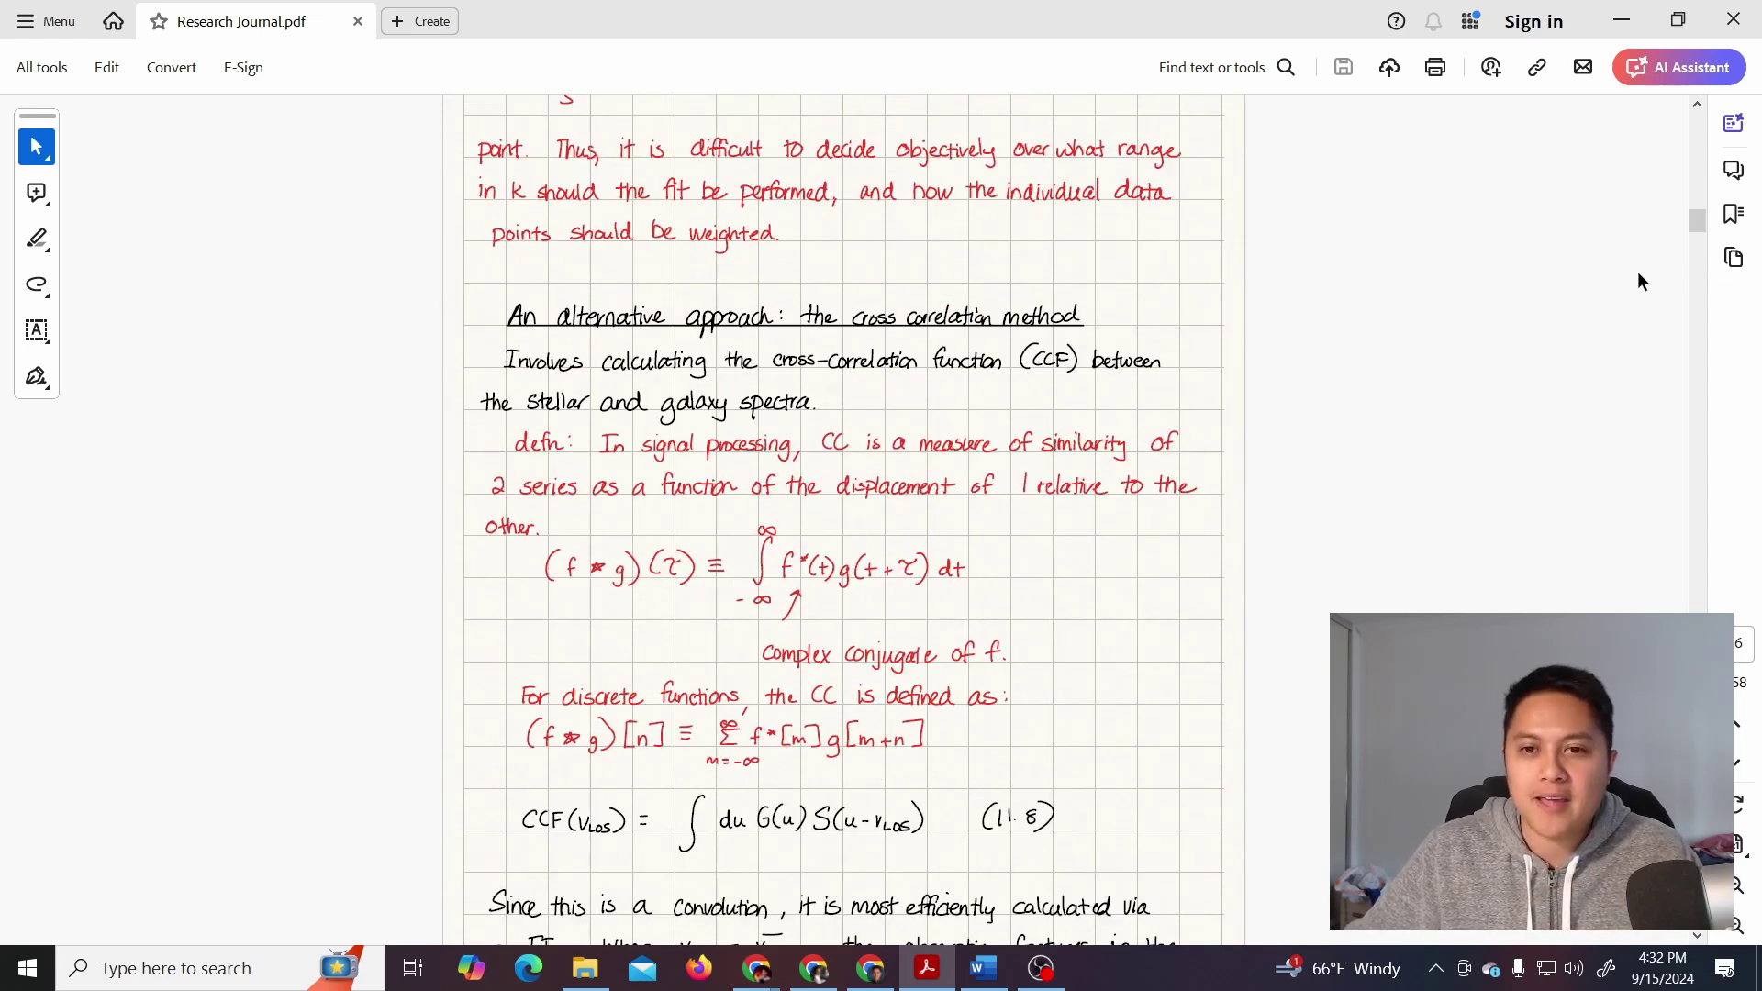
{"action": "left_click_drag", "start_coordinate": [1696, 223], "coordinate": [1697, 211]}
{"action": "scroll", "coordinate": [1042, 342], "scroll_direction": "up", "scroll_amount": 4}
{"action": "scroll", "coordinate": [1042, 342], "scroll_direction": "up", "scroll_amount": 15}
{"action": "scroll", "coordinate": [1000, 343], "scroll_direction": "up", "scroll_amount": 6}
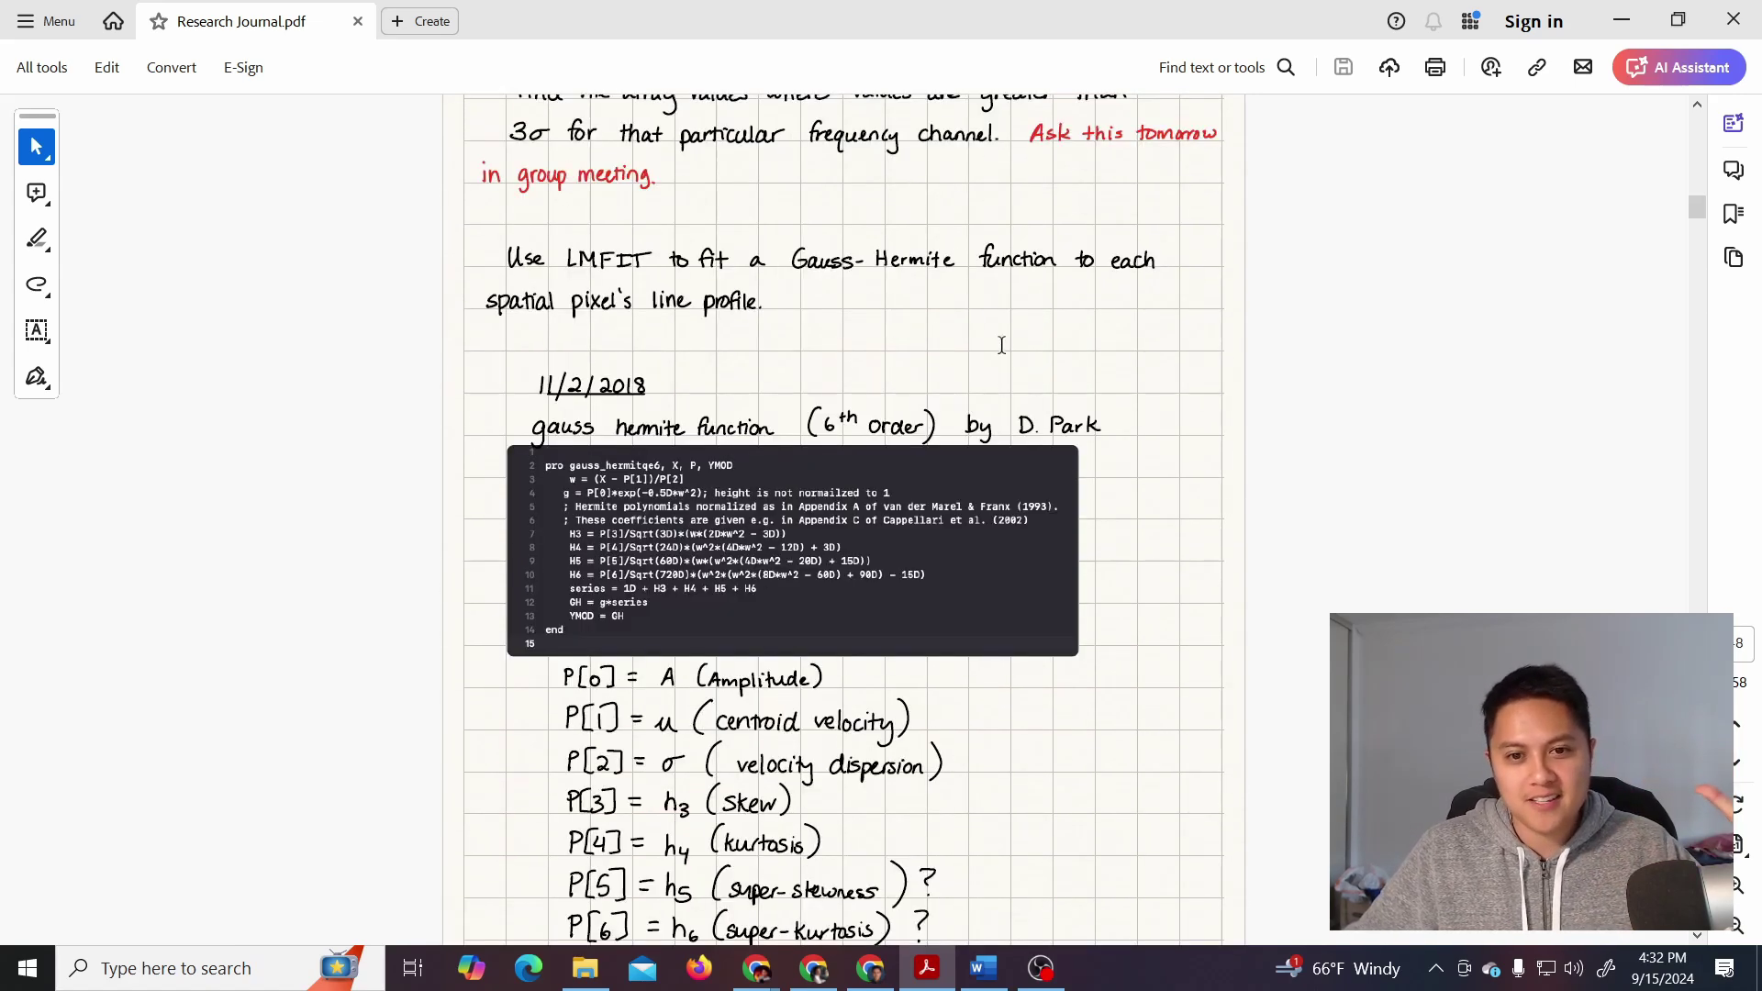
{"action": "scroll", "coordinate": [1001, 345], "scroll_direction": "up", "scroll_amount": 12}
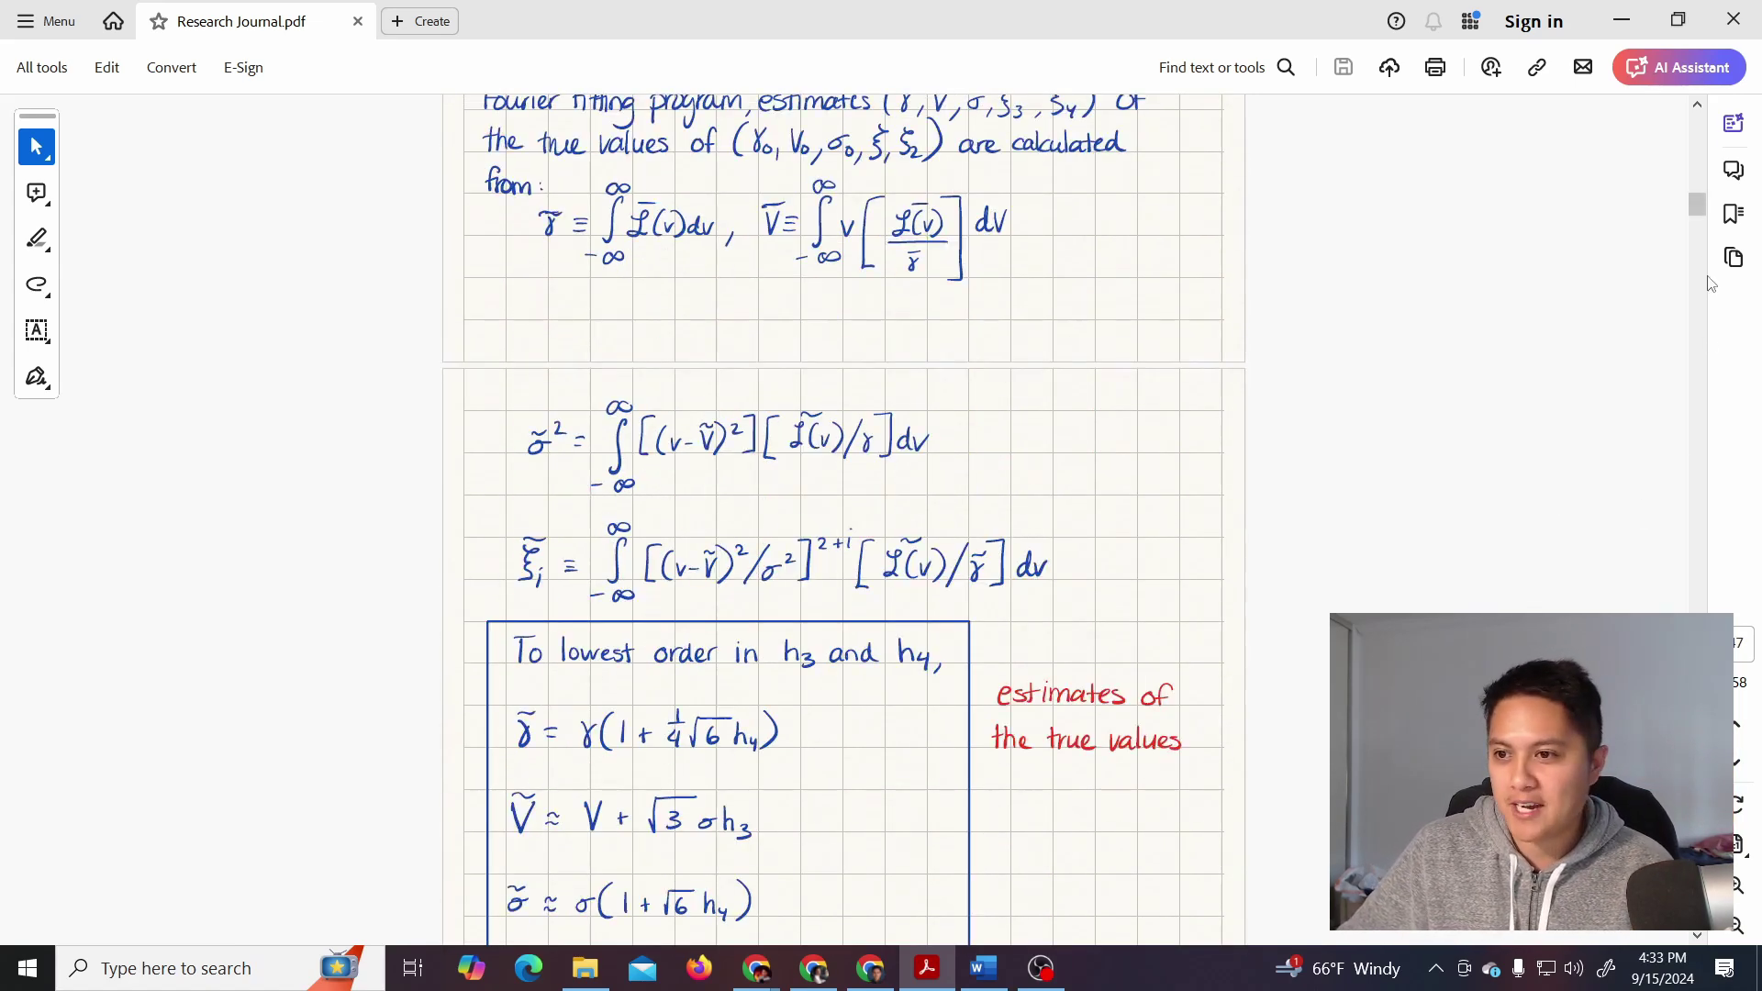
{"action": "scroll", "coordinate": [1533, 235], "scroll_direction": "up", "scroll_amount": 20}
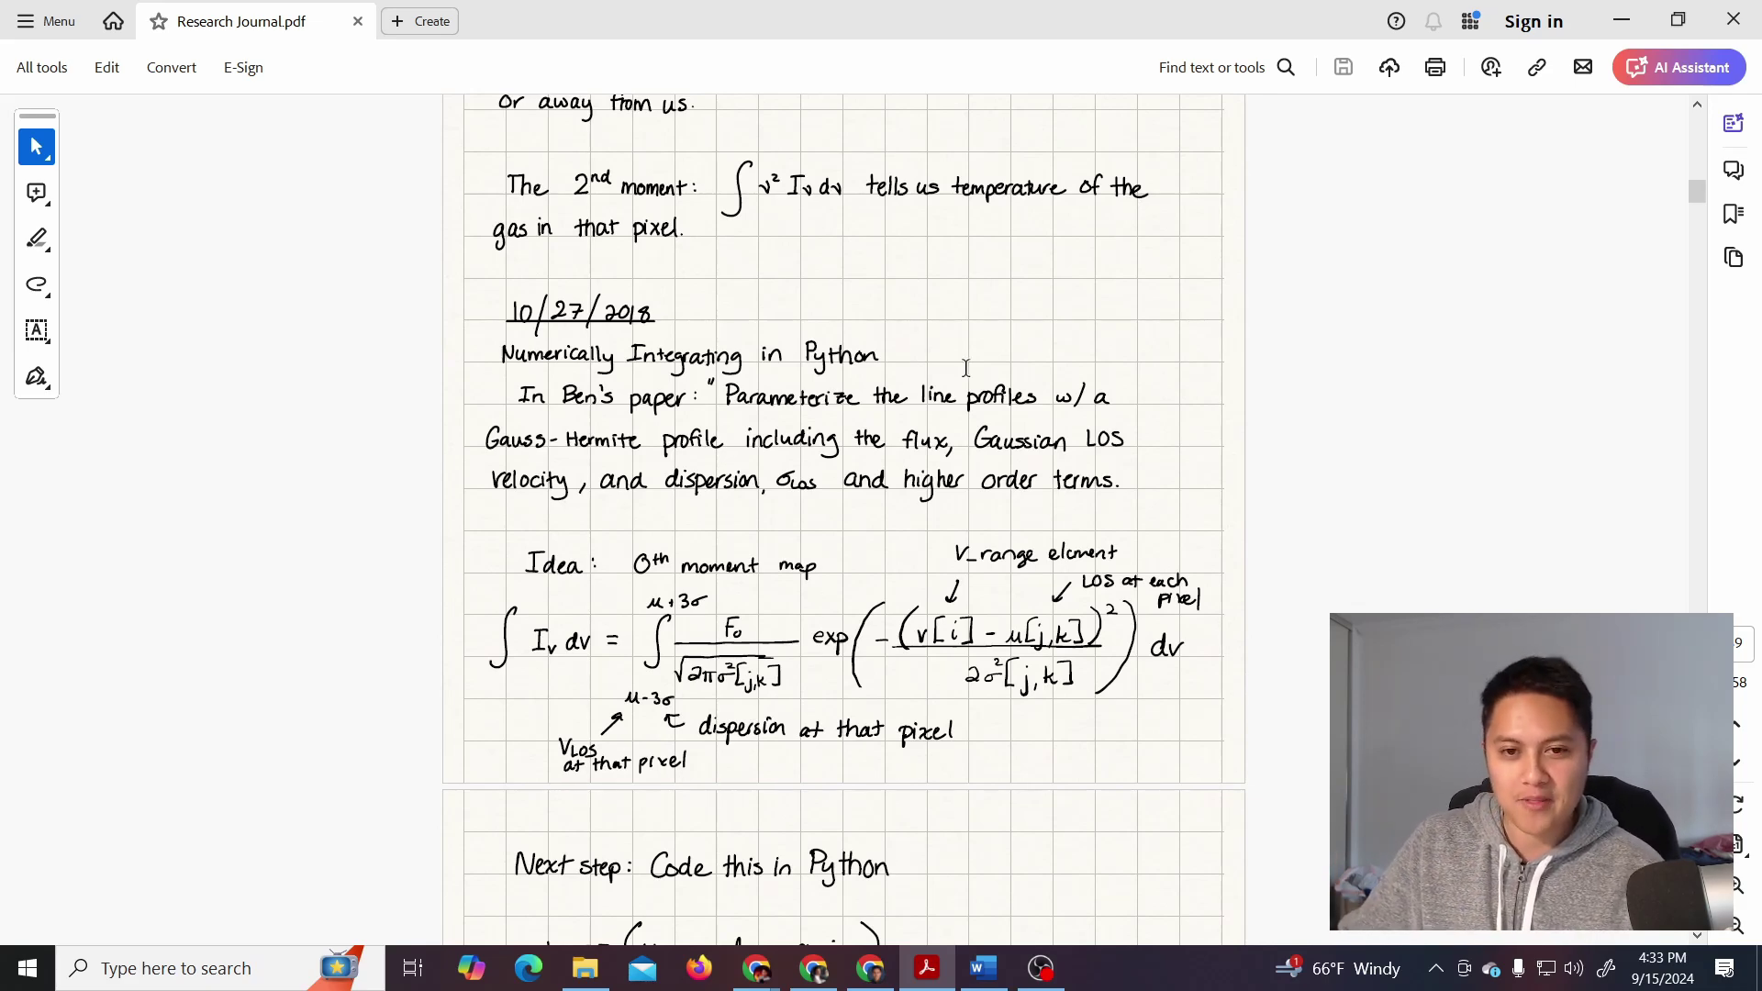
{"action": "scroll", "coordinate": [965, 367], "scroll_direction": "up", "scroll_amount": 2}
{"action": "scroll", "coordinate": [1208, 497], "scroll_direction": "up", "scroll_amount": 18}
{"action": "scroll", "coordinate": [1207, 497], "scroll_direction": "up", "scroll_amount": 20}
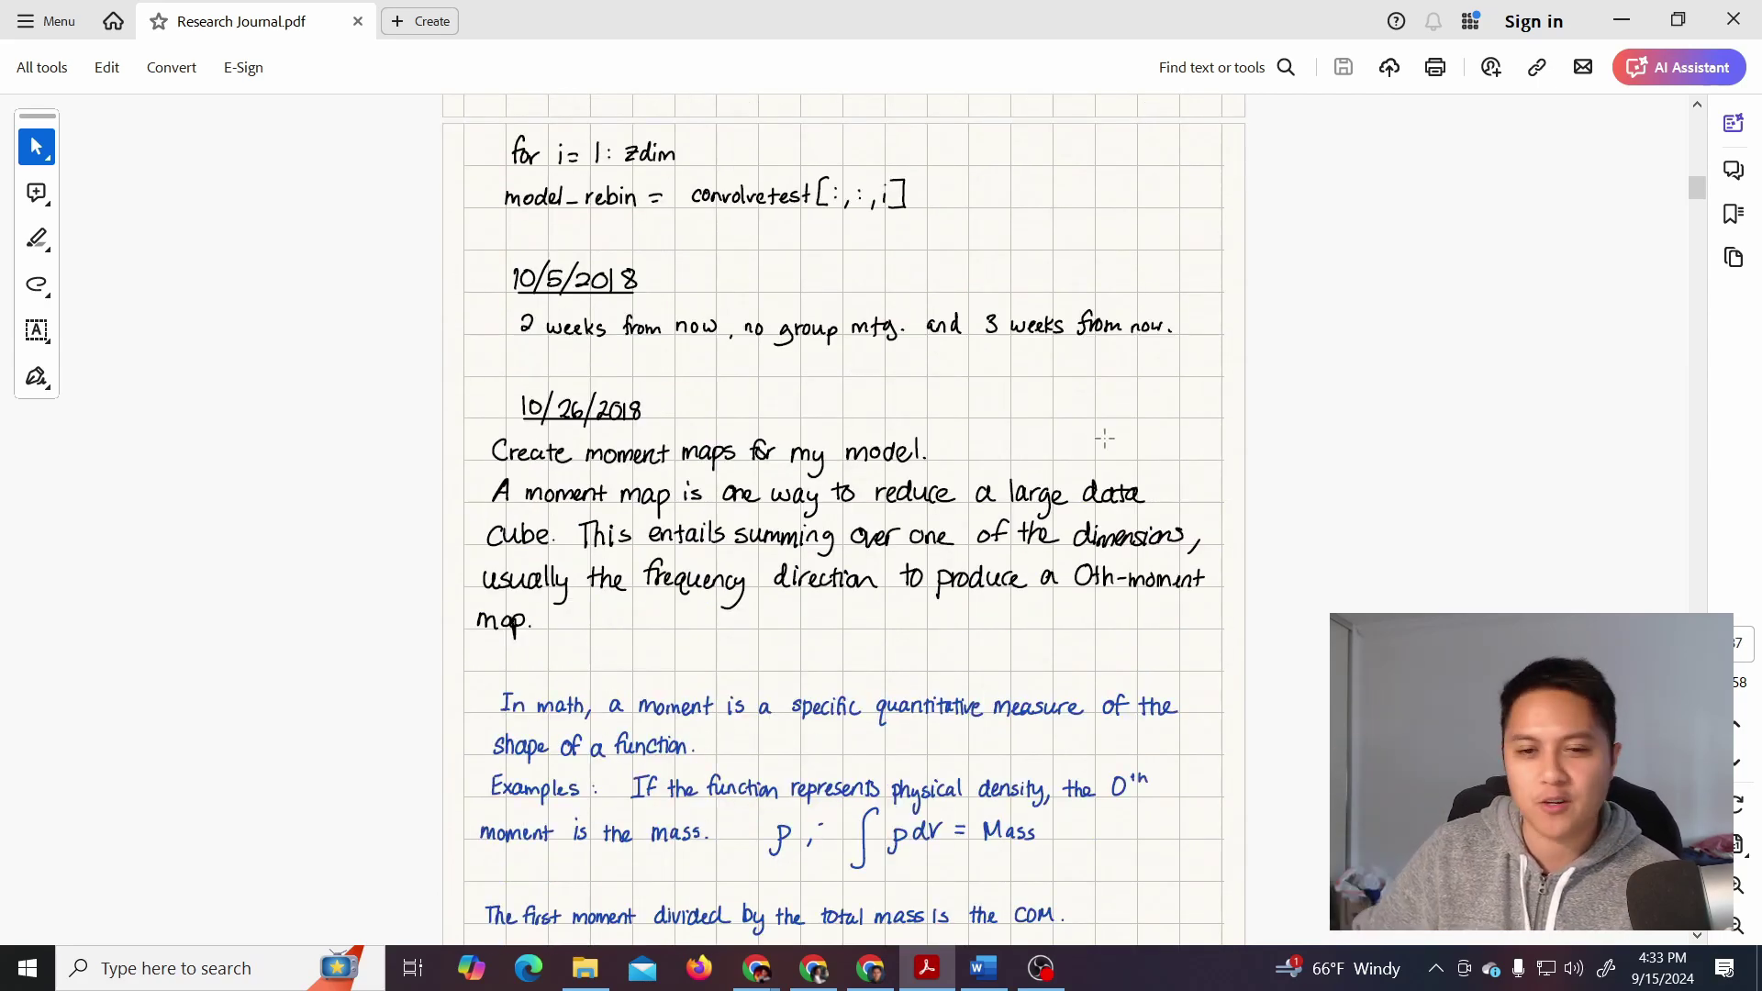
{"action": "scroll", "coordinate": [1096, 431], "scroll_direction": "up", "scroll_amount": 14}
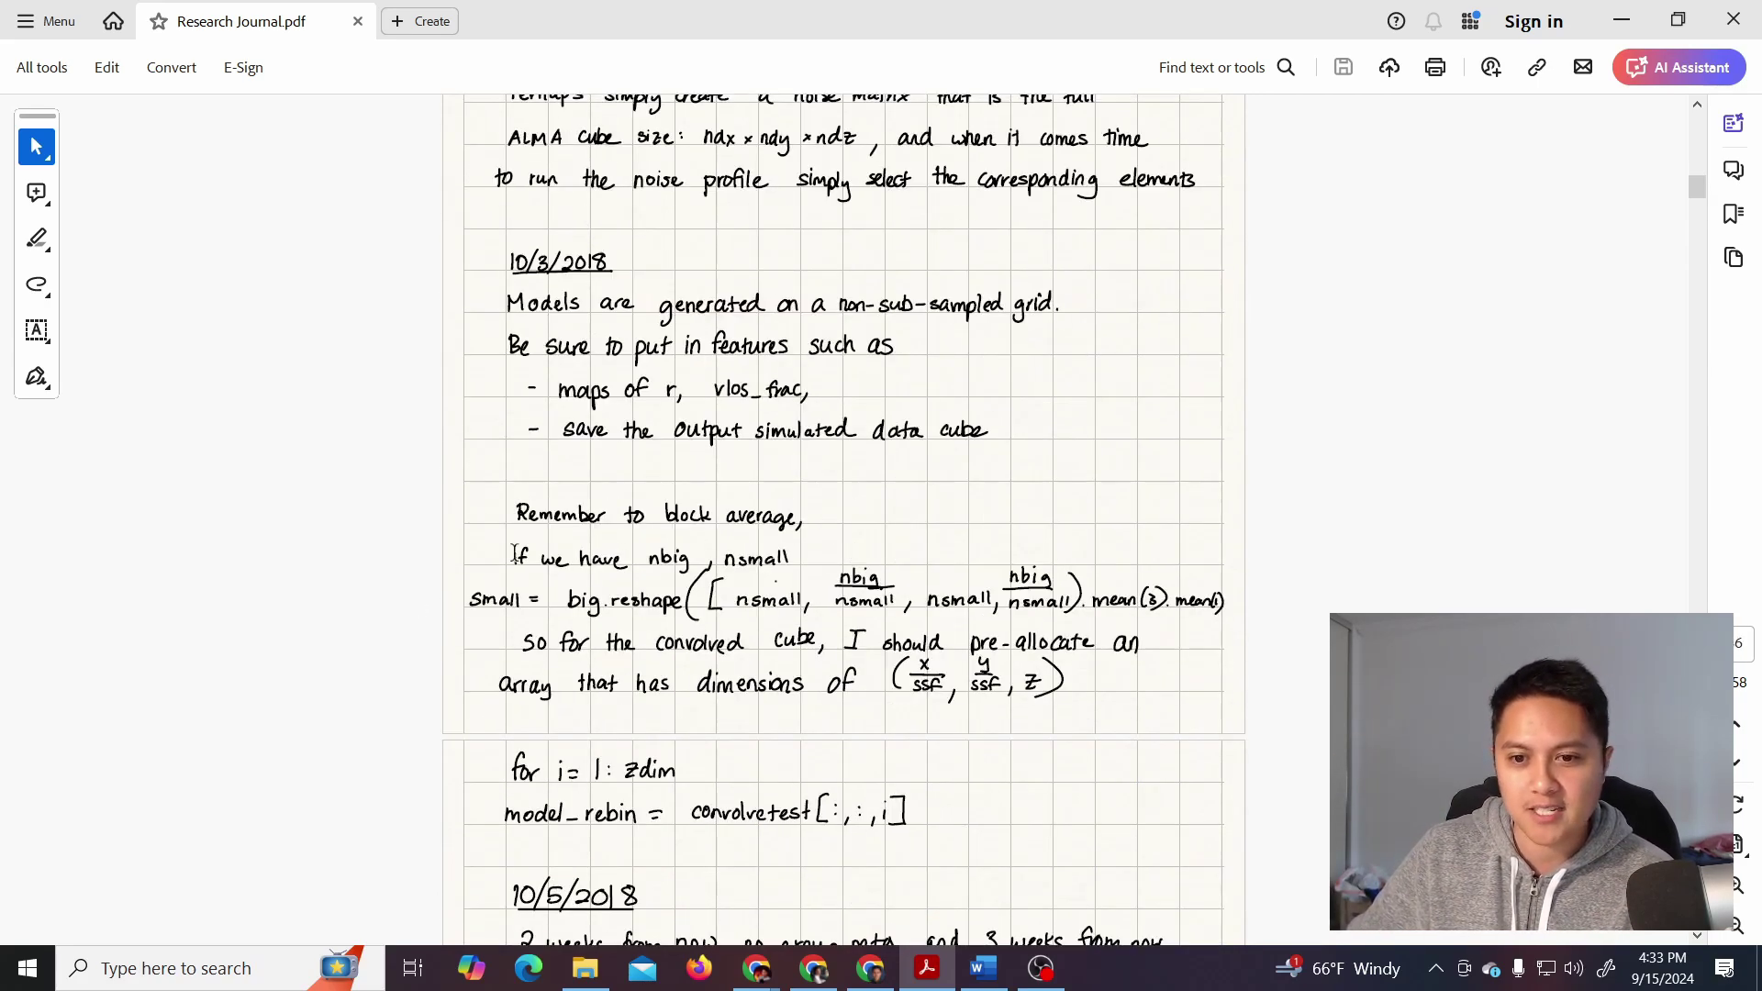
{"action": "scroll", "coordinate": [824, 675], "scroll_direction": "up", "scroll_amount": 16}
{"action": "scroll", "coordinate": [824, 676], "scroll_direction": "up", "scroll_amount": 7}
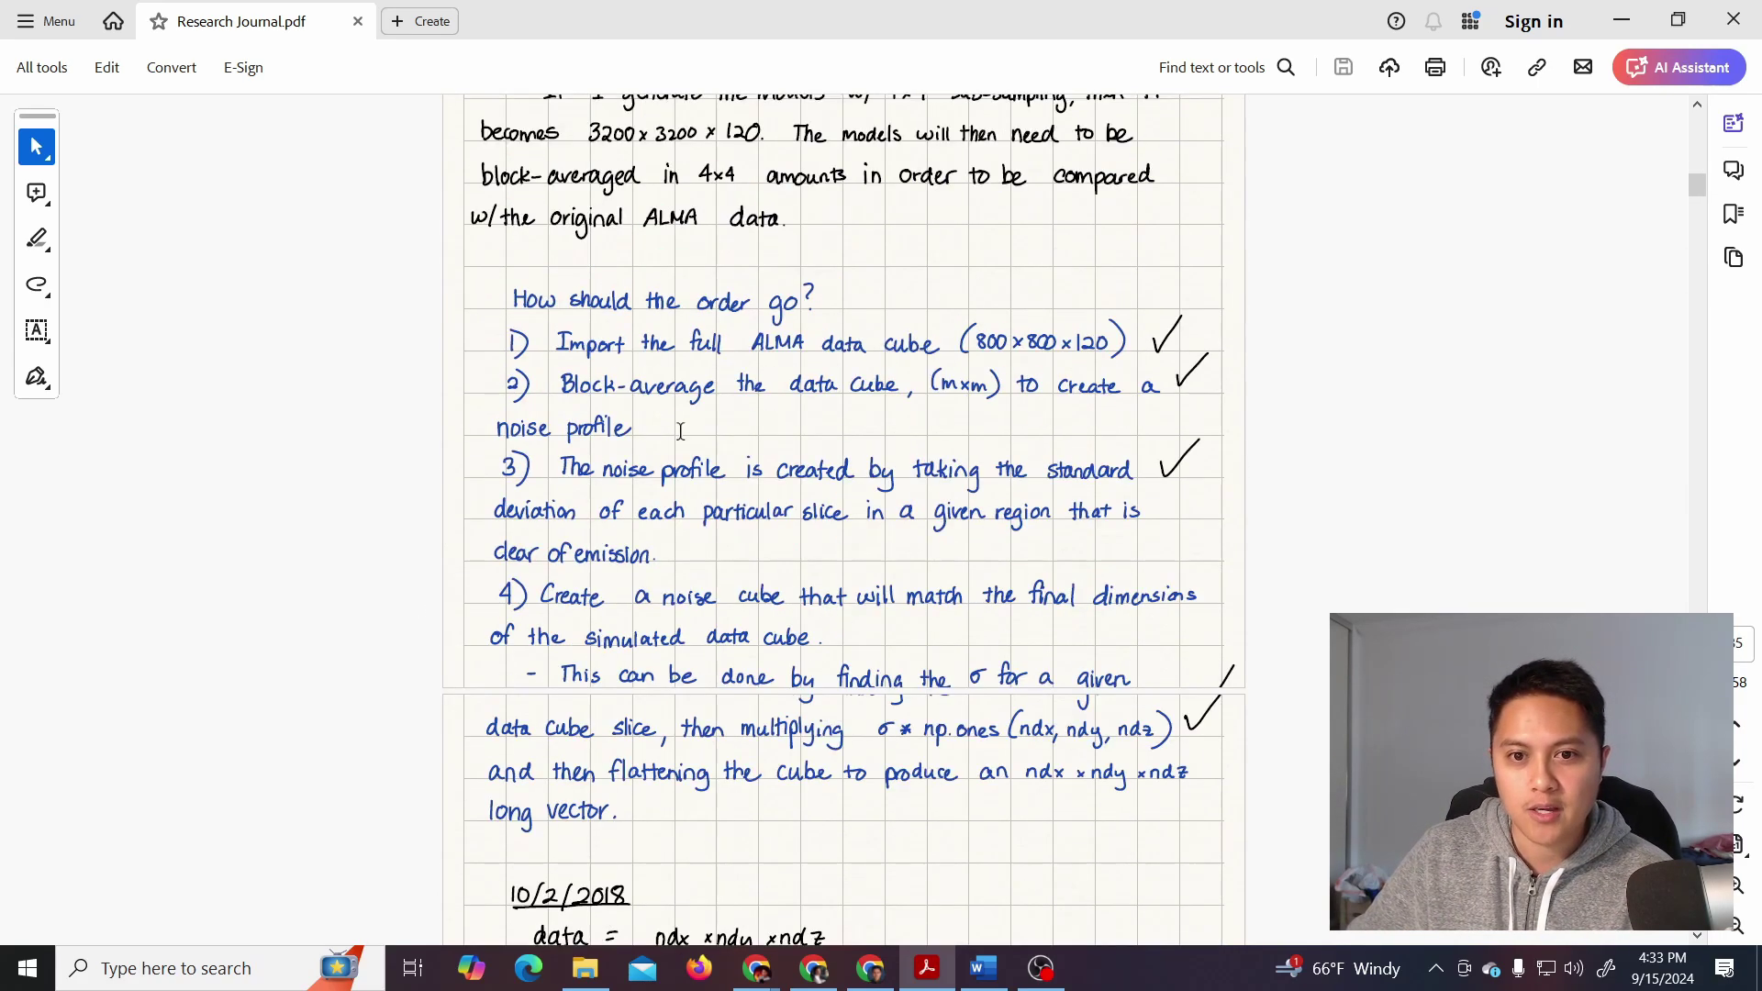
{"action": "scroll", "coordinate": [708, 436], "scroll_direction": "up", "scroll_amount": 8}
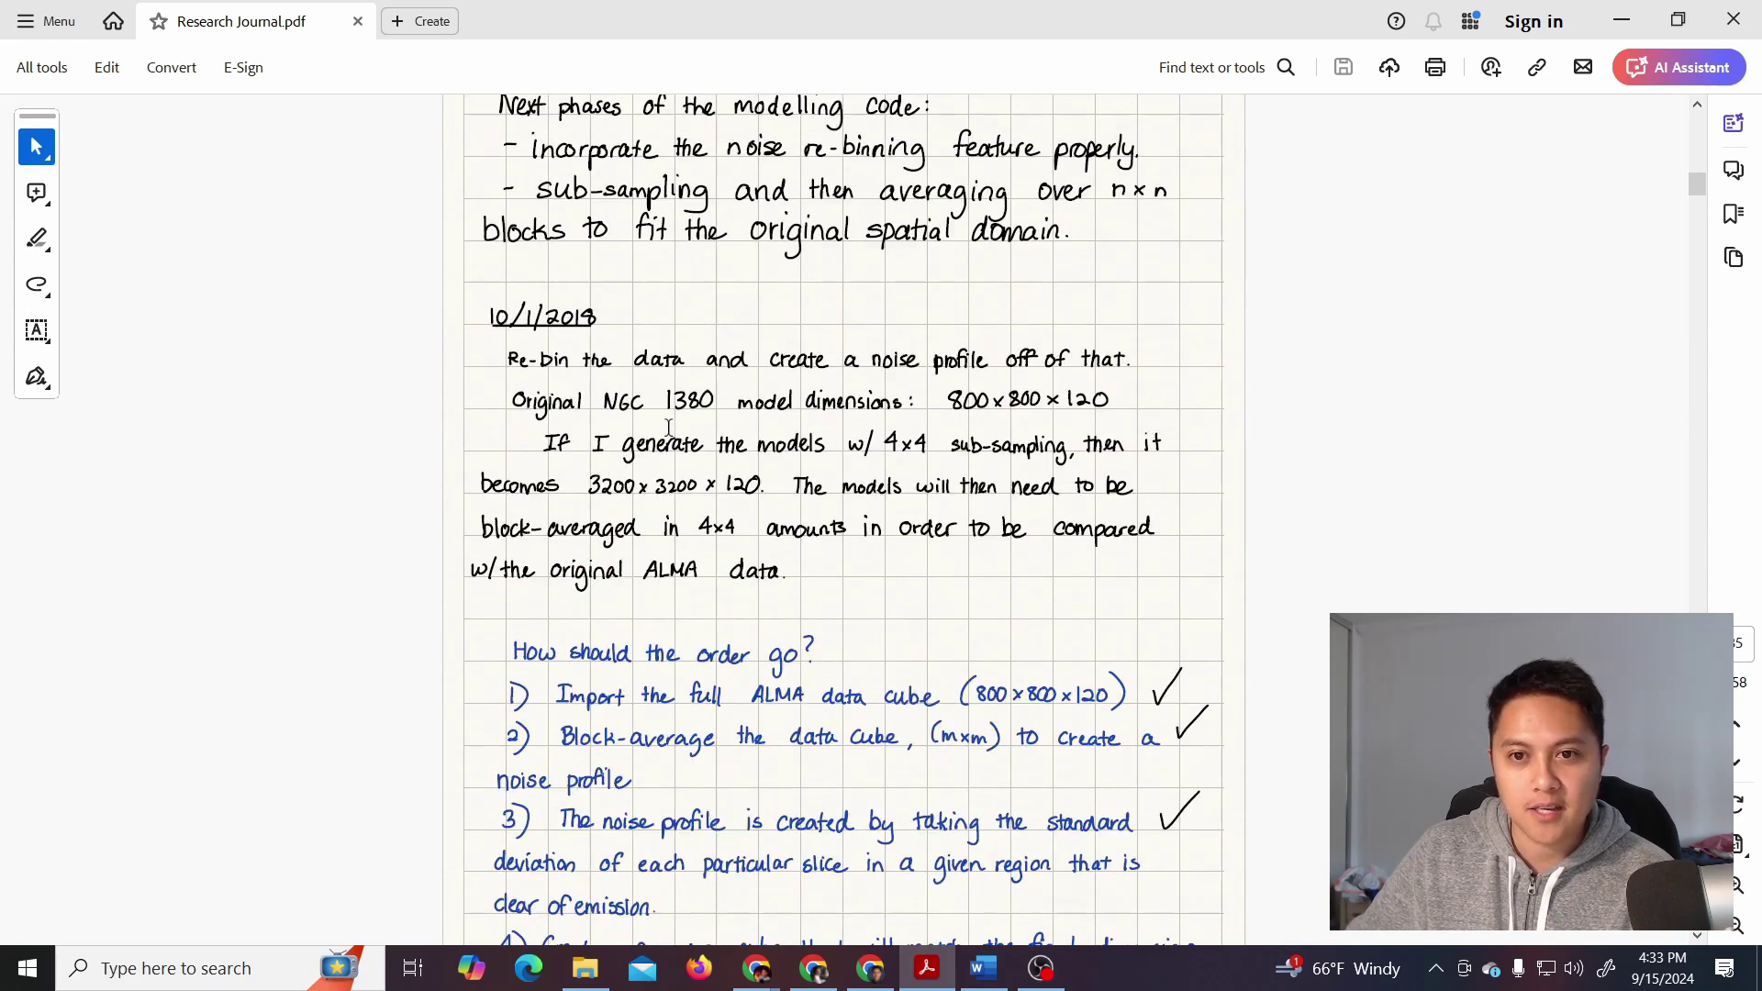
View dynamical.py's FITS-saving code near line 1091 on GitHub, then return to the meeting slides
{"action": "left_click", "coordinate": [757, 968]}
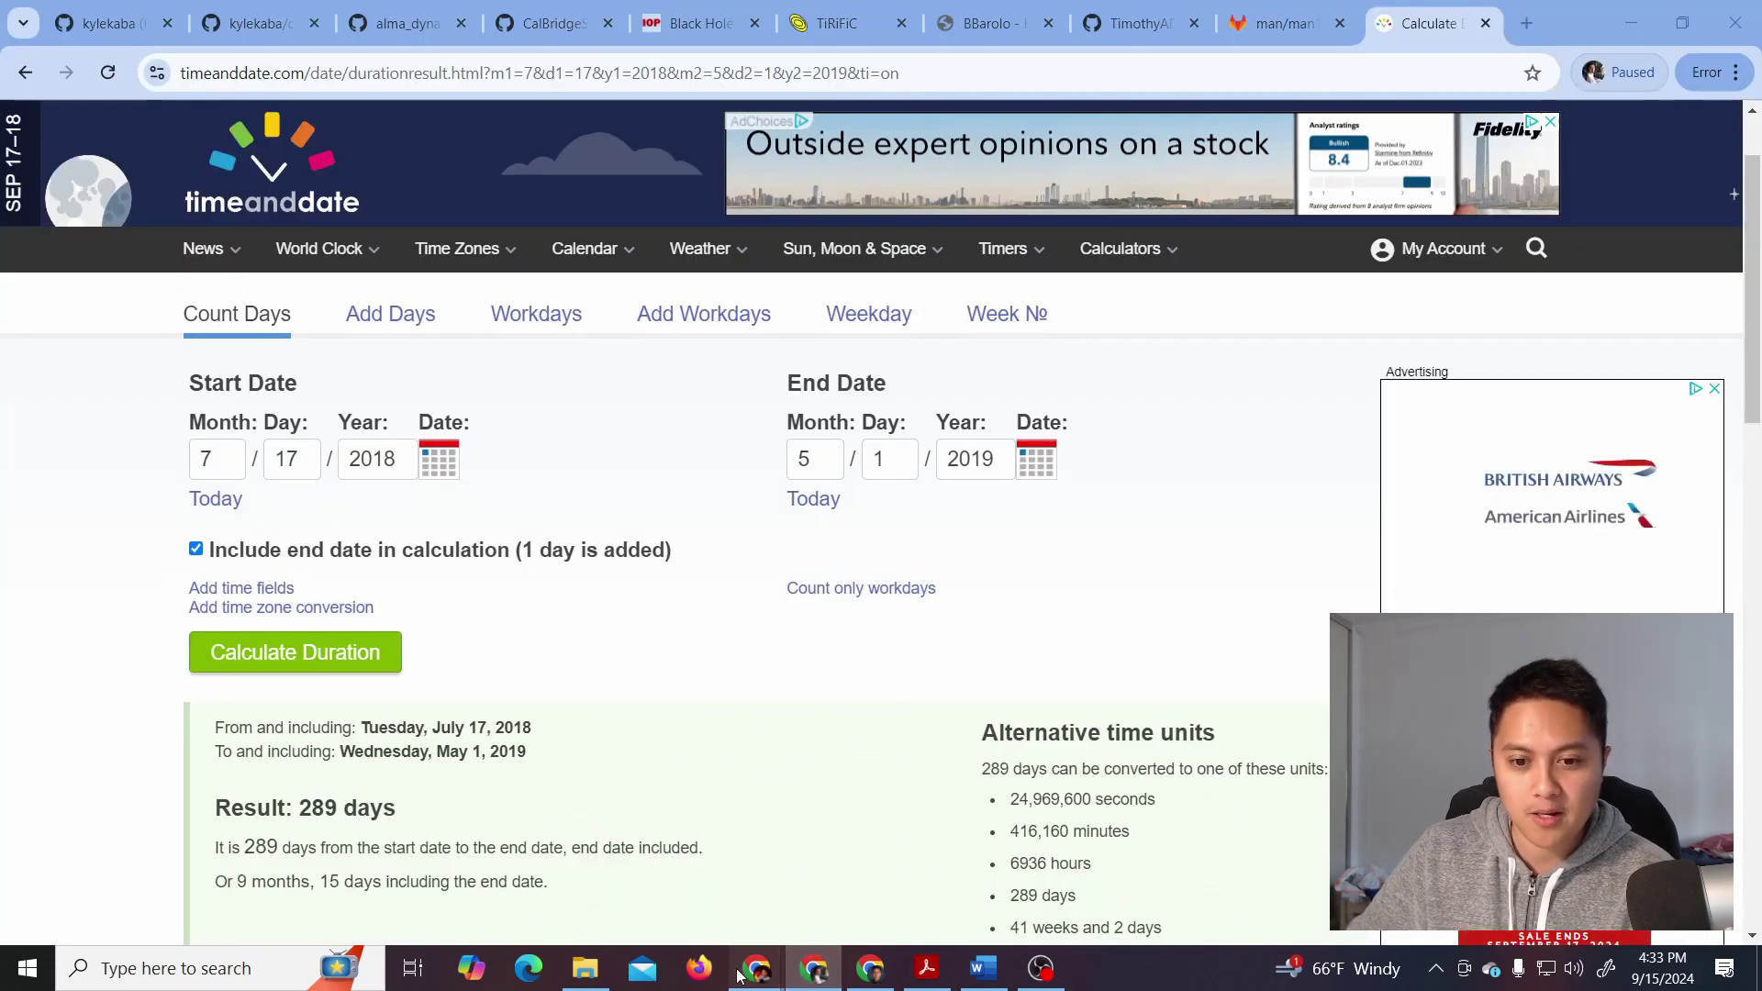
{"action": "left_click", "coordinate": [262, 23]}
{"action": "left_click", "coordinate": [401, 23]}
{"action": "scroll", "coordinate": [663, 486], "scroll_direction": "down", "scroll_amount": 3}
{"action": "scroll", "coordinate": [680, 487], "scroll_direction": "down", "scroll_amount": 20}
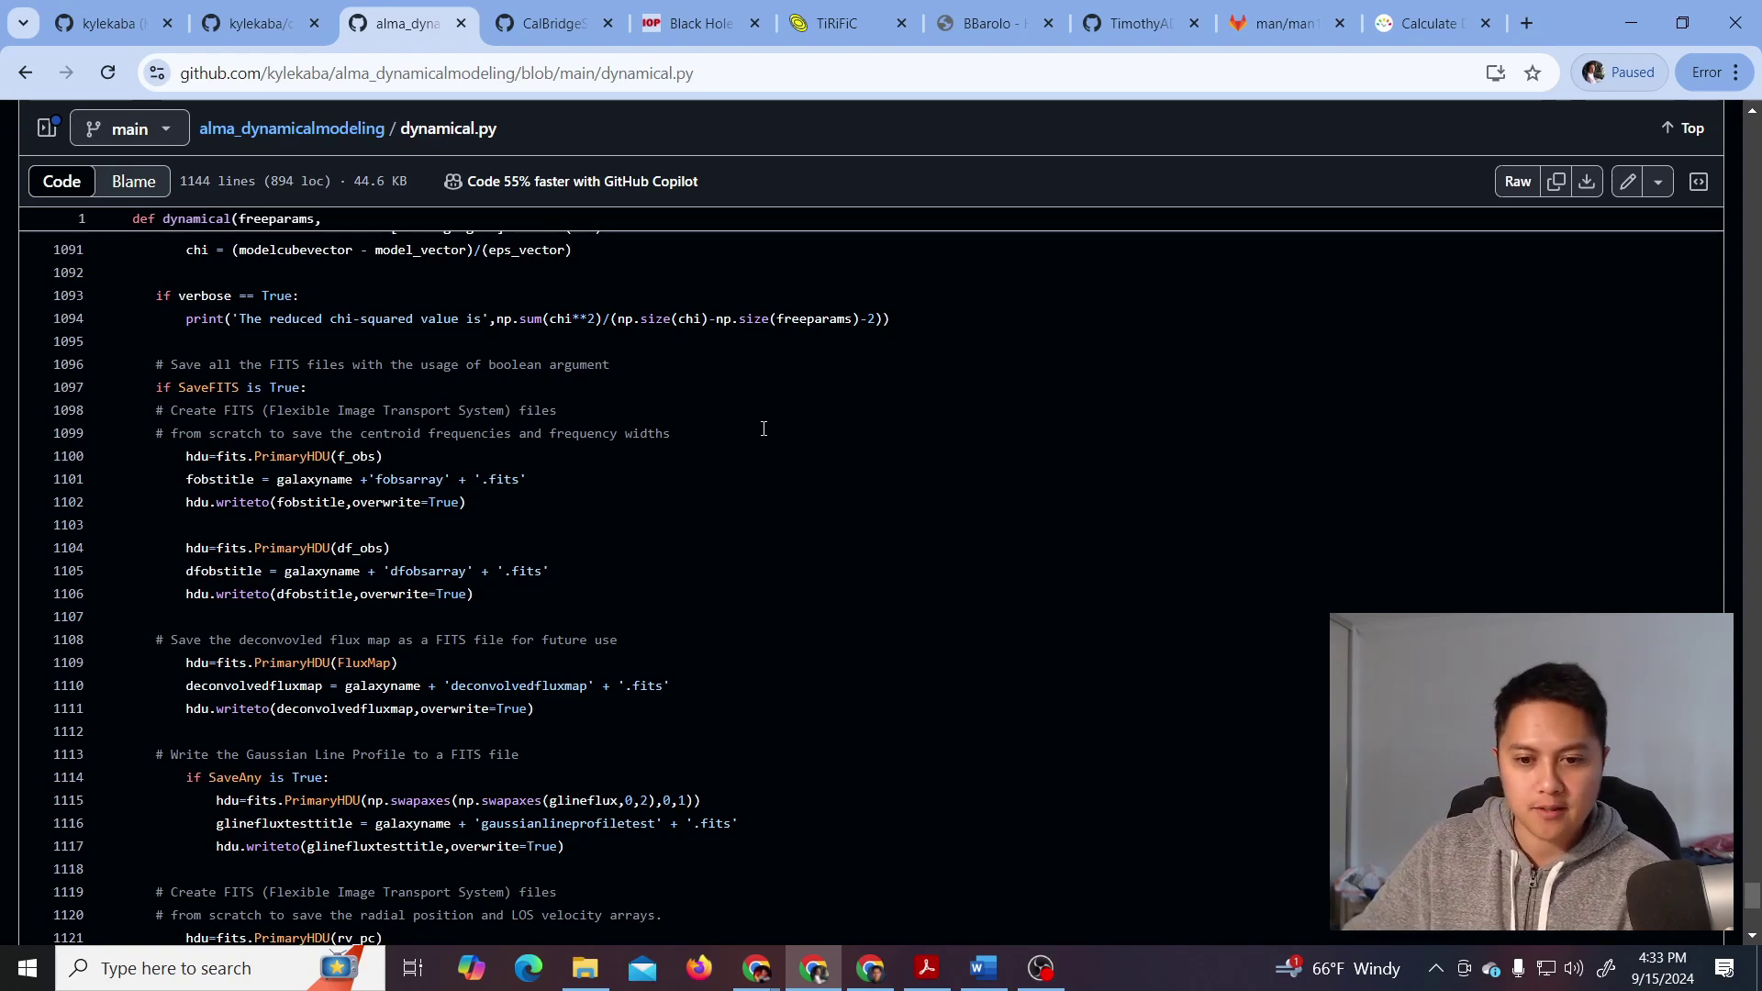
{"action": "left_click", "coordinate": [871, 969]}
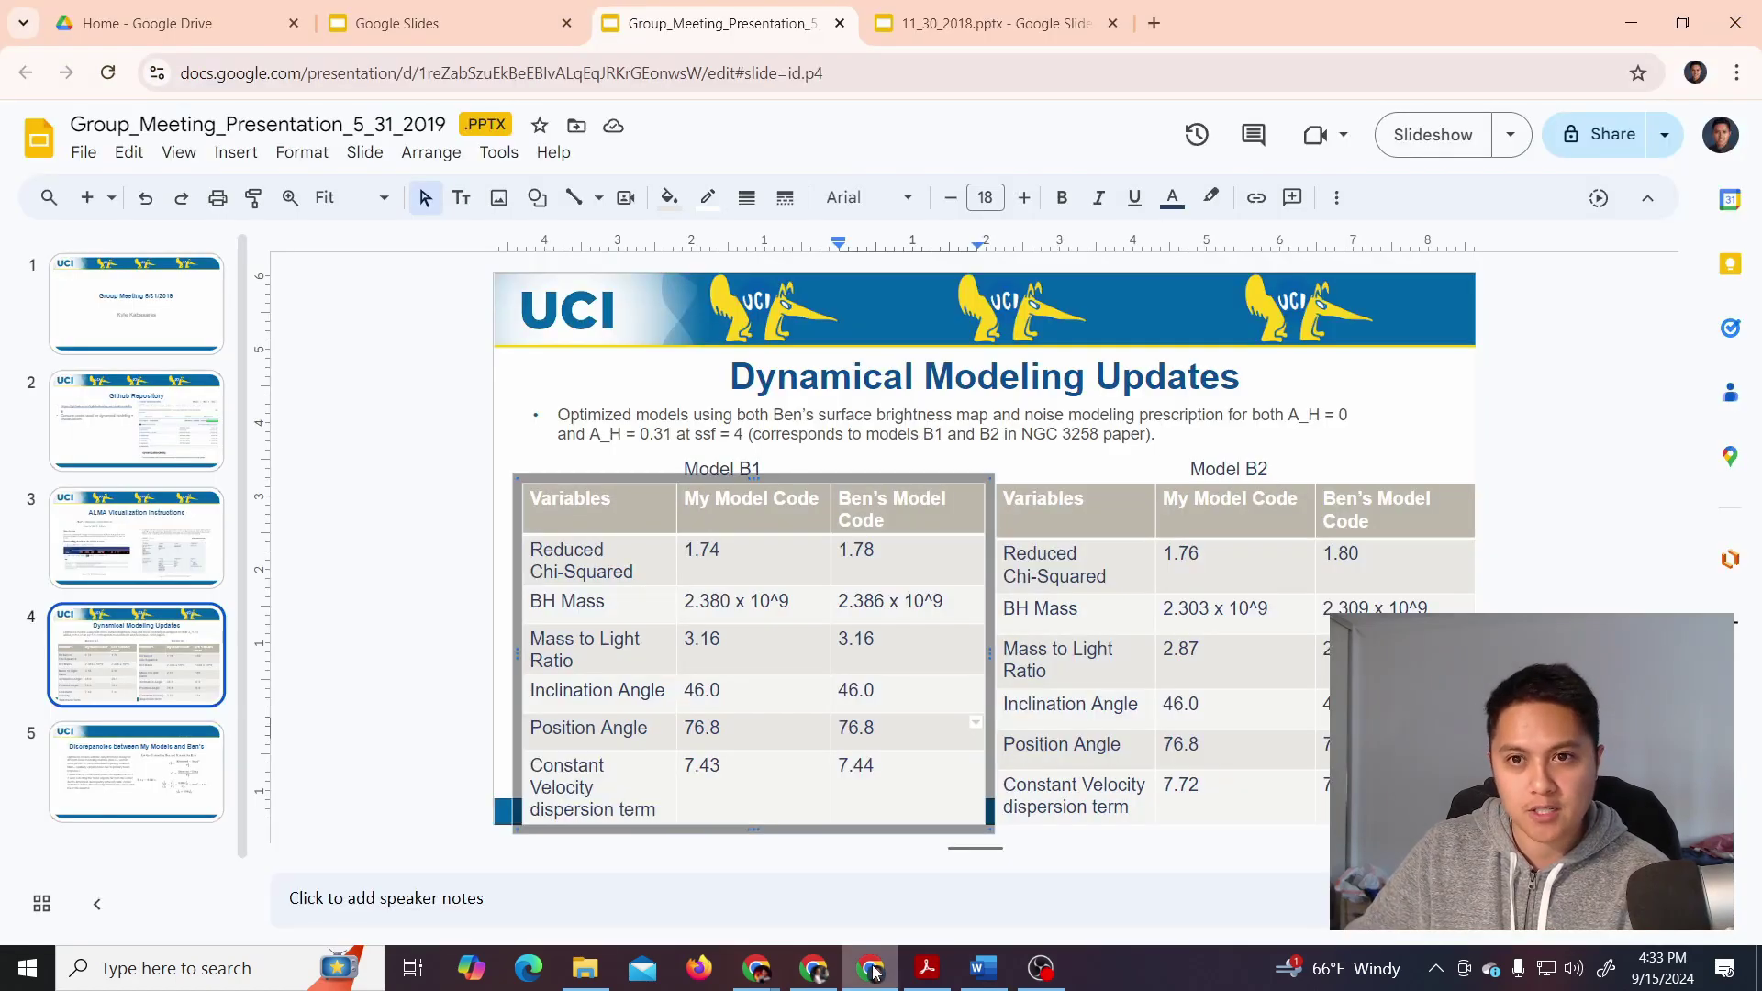
Switch from the group meeting slides to the Copy of OpenAI_o1_testing.ipynb Colab window
{"action": "left_click", "coordinate": [872, 969]}
{"action": "mouse_move", "coordinate": [791, 954]}
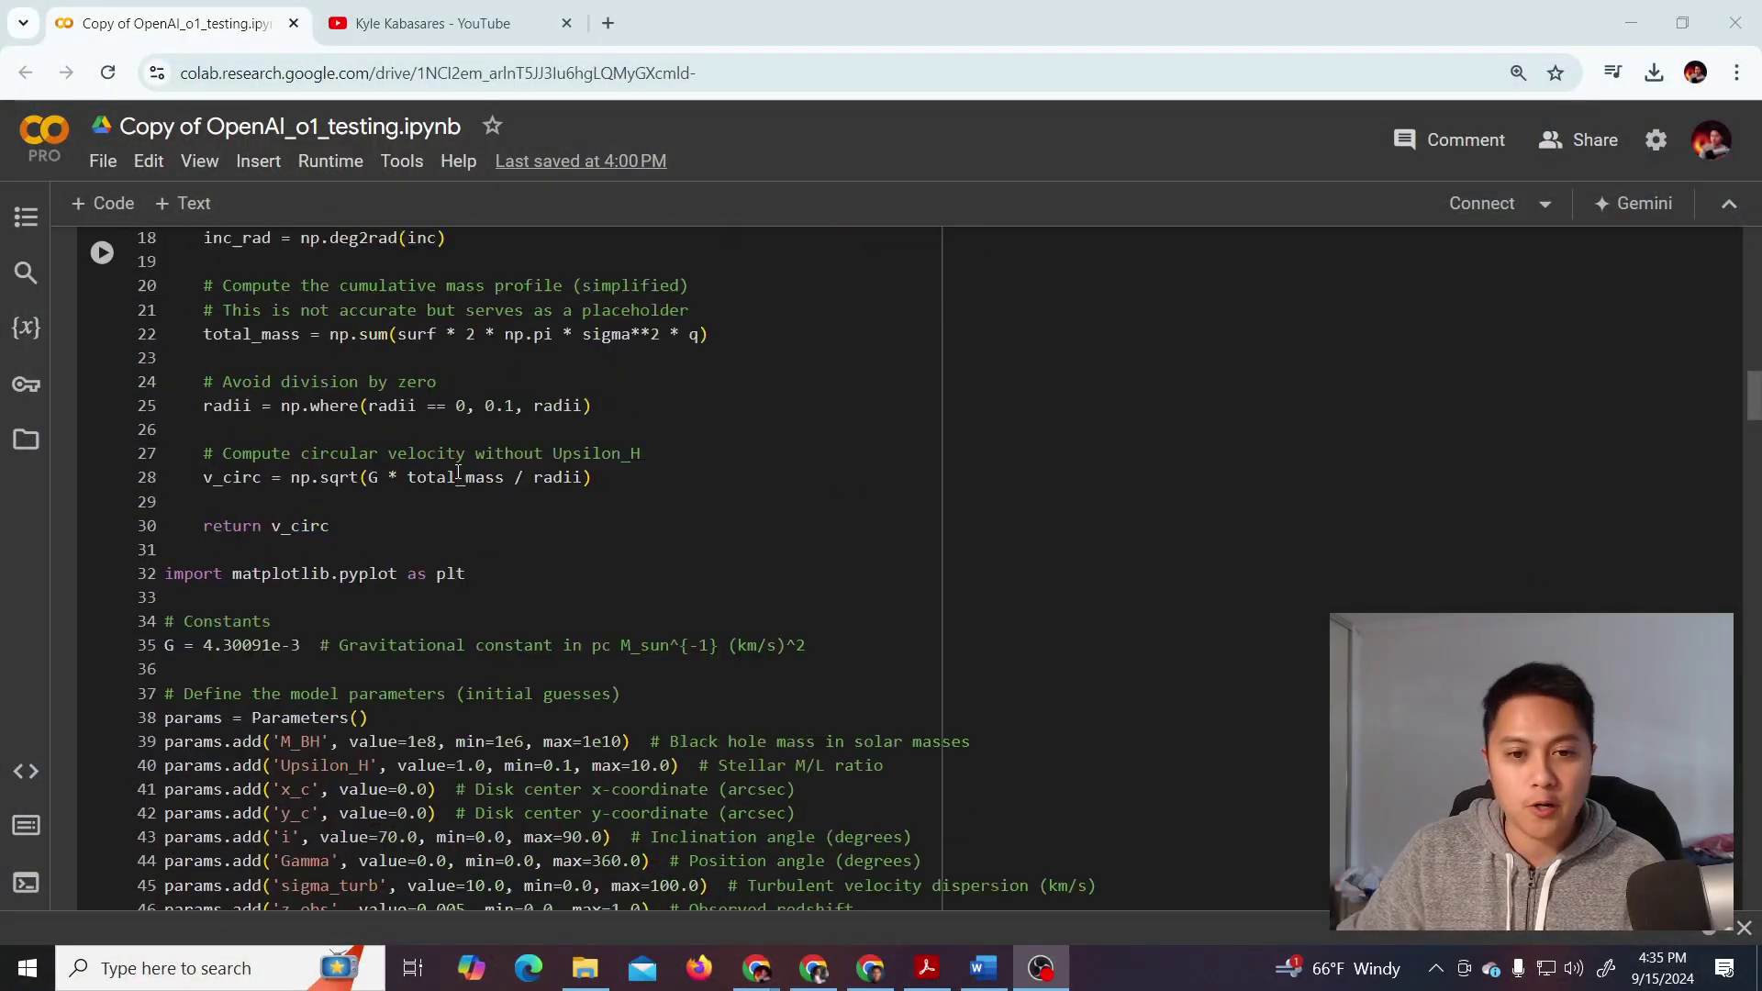
Review the notebook's imports and mge_vcirc function, then go to the article's 4.1 Method section
{"action": "scroll", "coordinate": [457, 472], "scroll_direction": "up", "scroll_amount": 8}
{"action": "scroll", "coordinate": [442, 487], "scroll_direction": "down", "scroll_amount": 4}
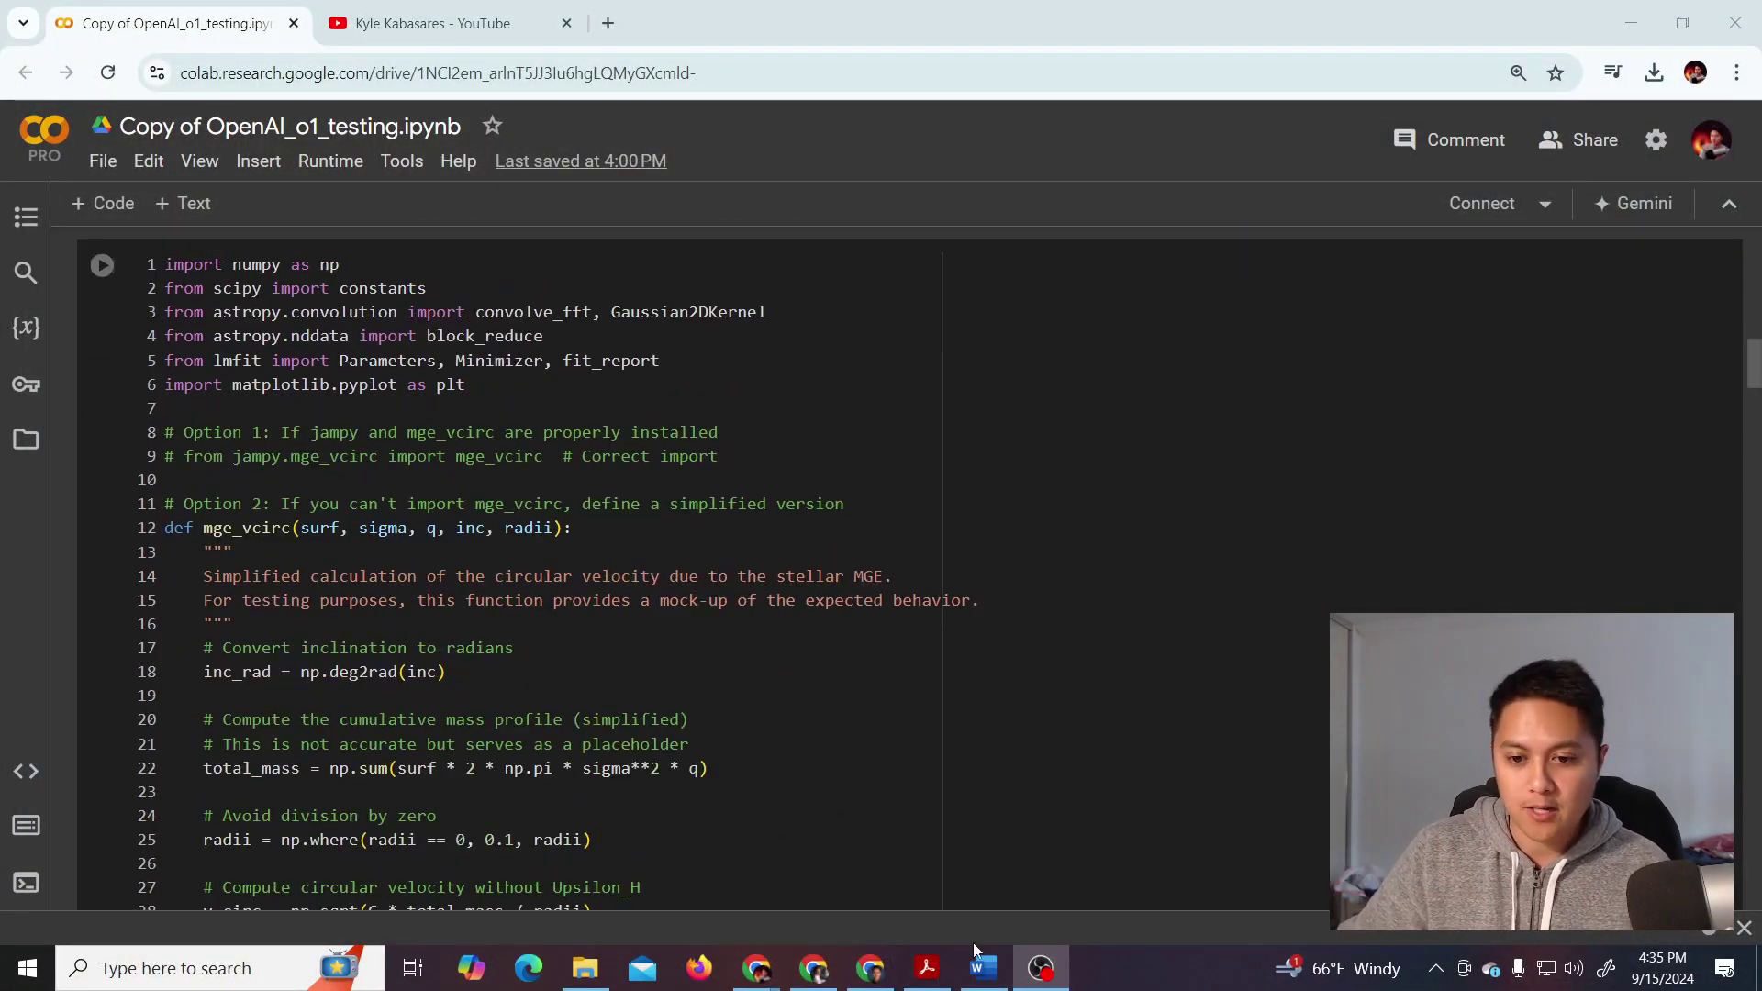
{"action": "left_click", "coordinate": [929, 967]}
{"action": "left_click", "coordinate": [814, 968]}
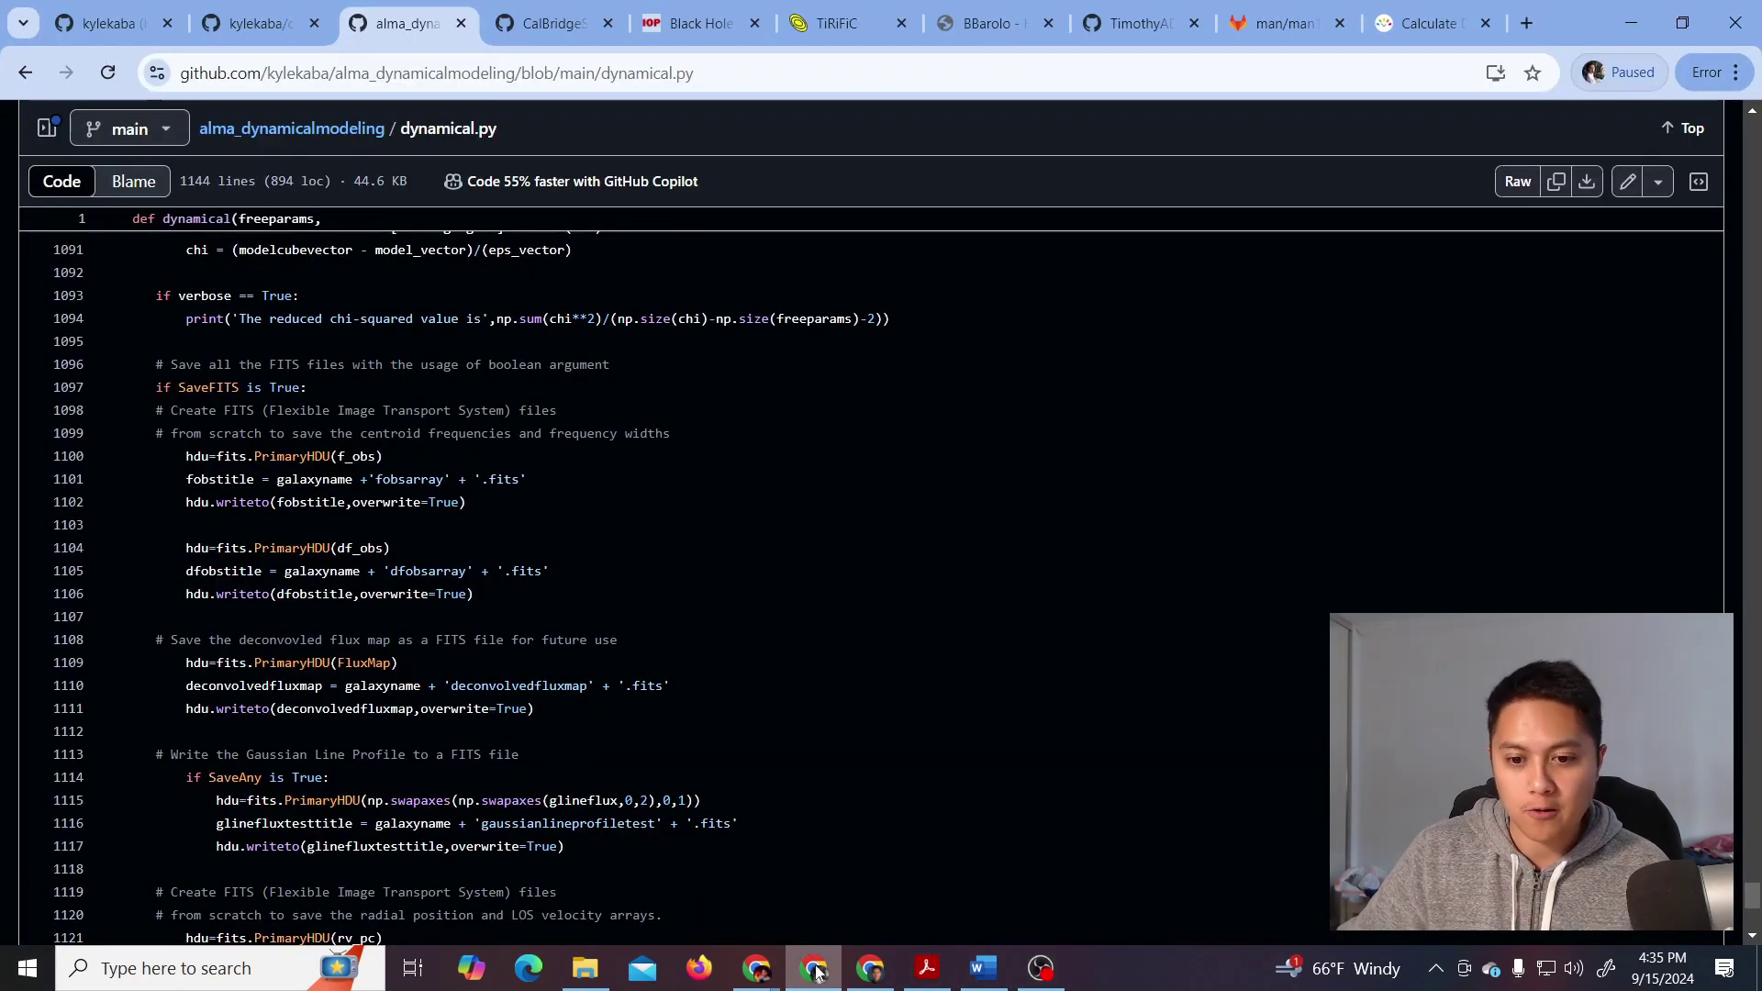
{"action": "left_click", "coordinate": [725, 23]}
{"action": "scroll", "coordinate": [807, 477], "scroll_direction": "down", "scroll_amount": 5}
Minimize Chrome to reveal Research Journal.pdf and scroll through its modelling notes
{"action": "left_click", "coordinate": [1630, 23]}
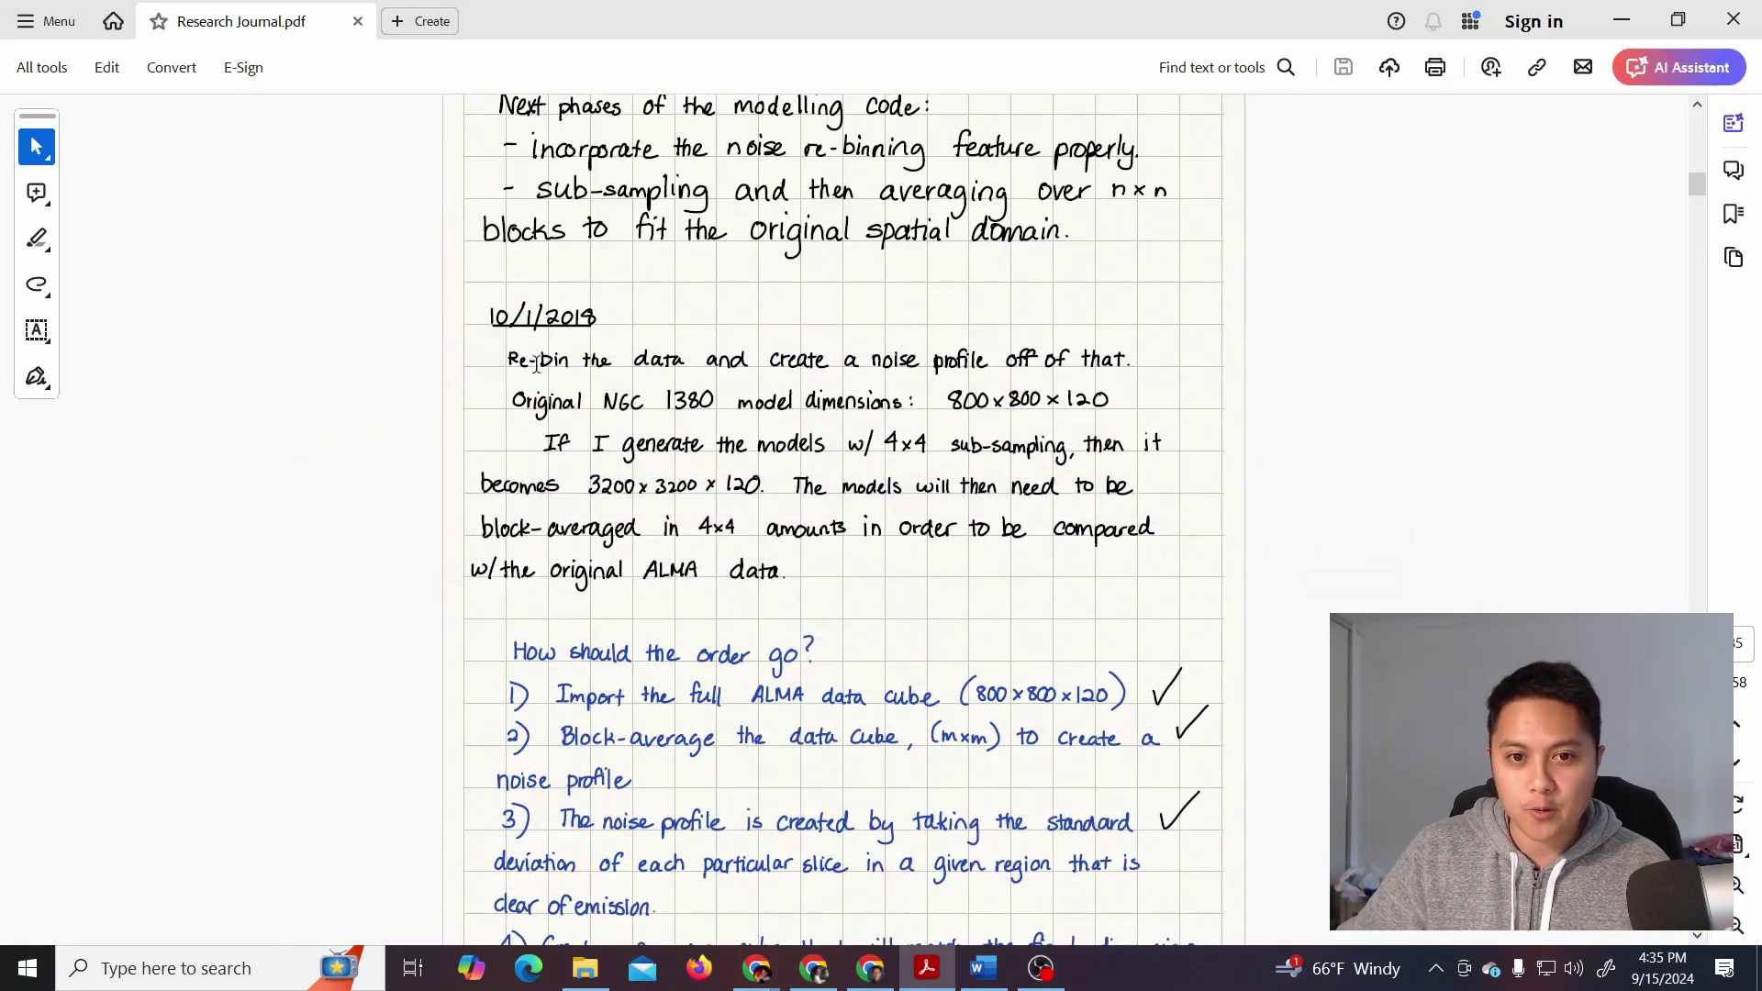
{"action": "scroll", "coordinate": [1664, 253], "scroll_direction": "up", "scroll_amount": 9}
{"action": "left_click_drag", "start_coordinate": [1696, 182], "coordinate": [1696, 109]}
{"action": "scroll", "coordinate": [1672, 164], "scroll_direction": "down", "scroll_amount": 10}
{"action": "scroll", "coordinate": [1672, 164], "scroll_direction": "down", "scroll_amount": 15}
{"action": "scroll", "coordinate": [1669, 184], "scroll_direction": "down", "scroll_amount": 20}
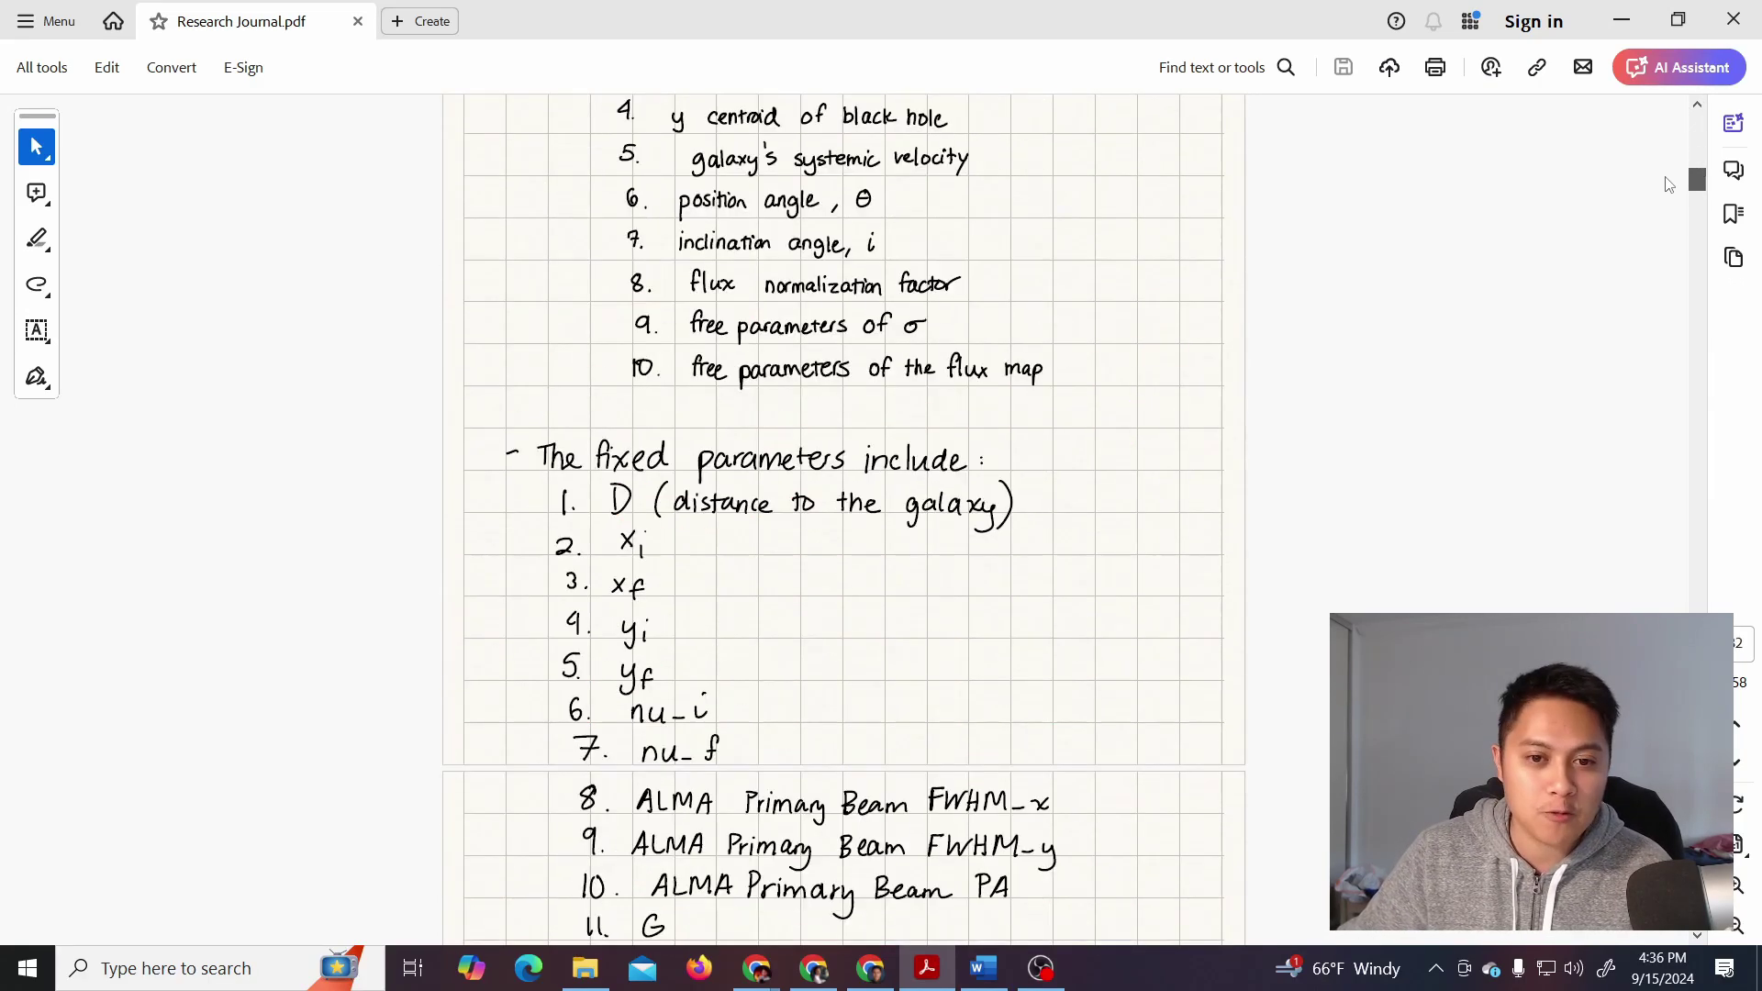
{"action": "scroll", "coordinate": [1668, 195], "scroll_direction": "down", "scroll_amount": 5}
{"action": "scroll", "coordinate": [1668, 197], "scroll_direction": "down", "scroll_amount": 8}
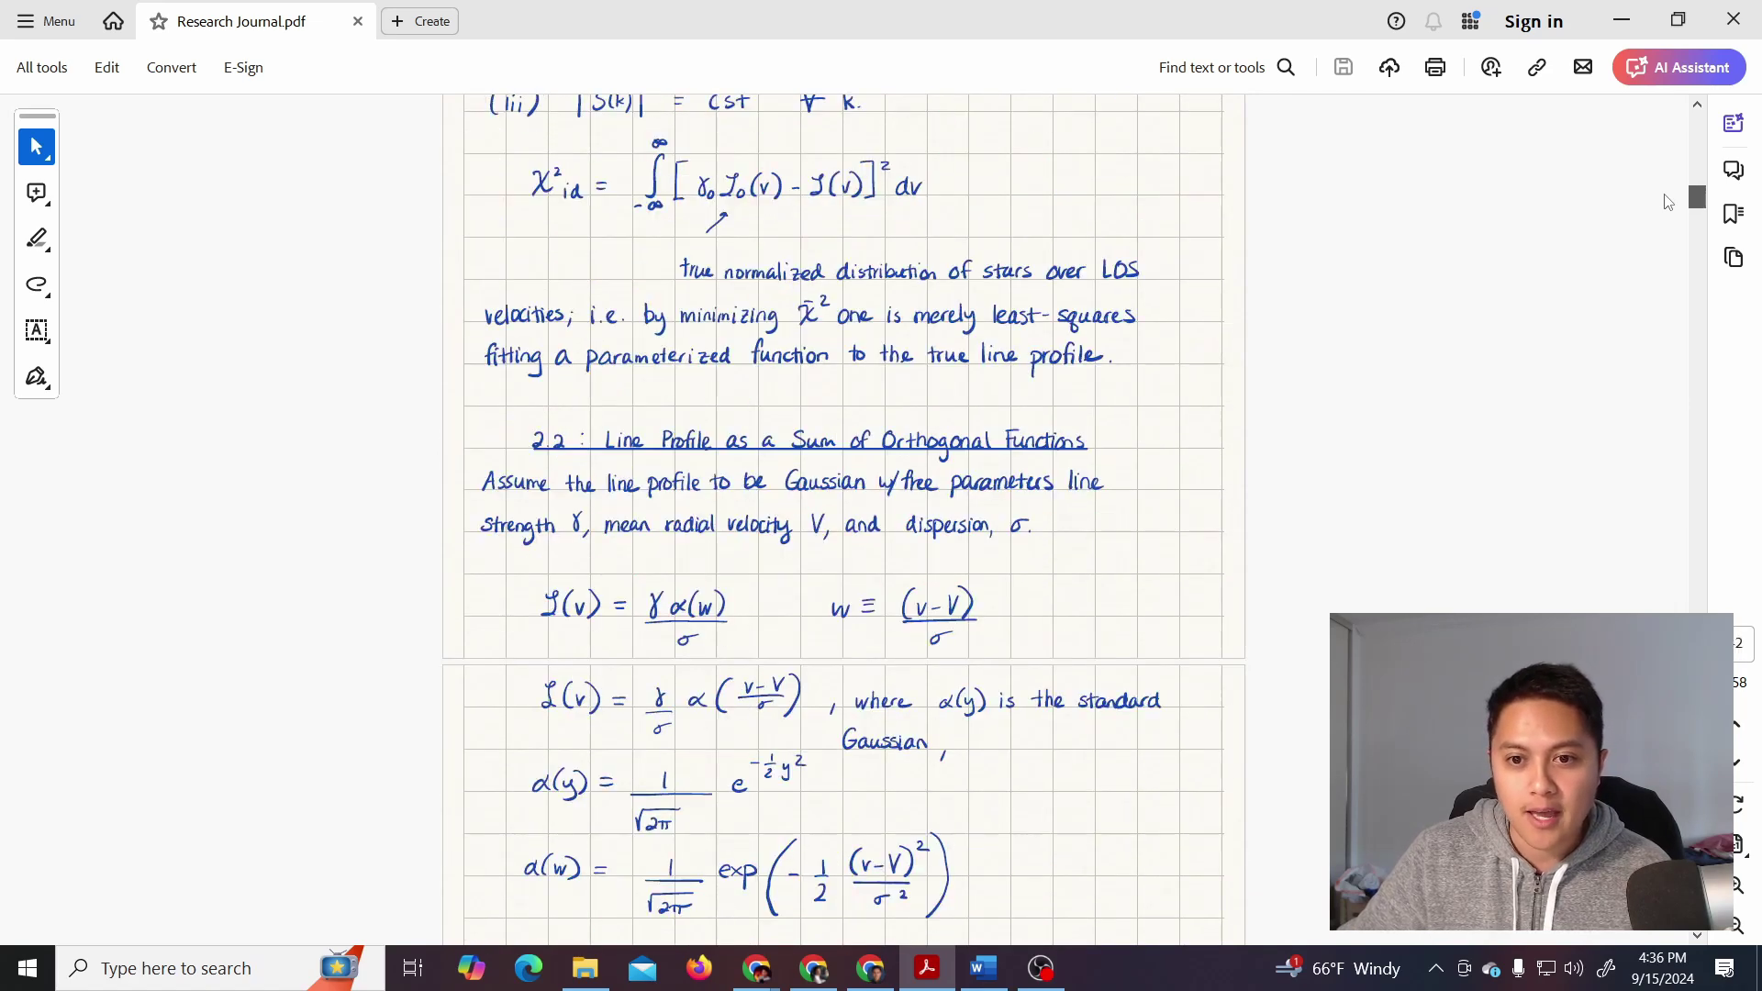
{"action": "scroll", "coordinate": [1153, 211], "scroll_direction": "up", "scroll_amount": 3}
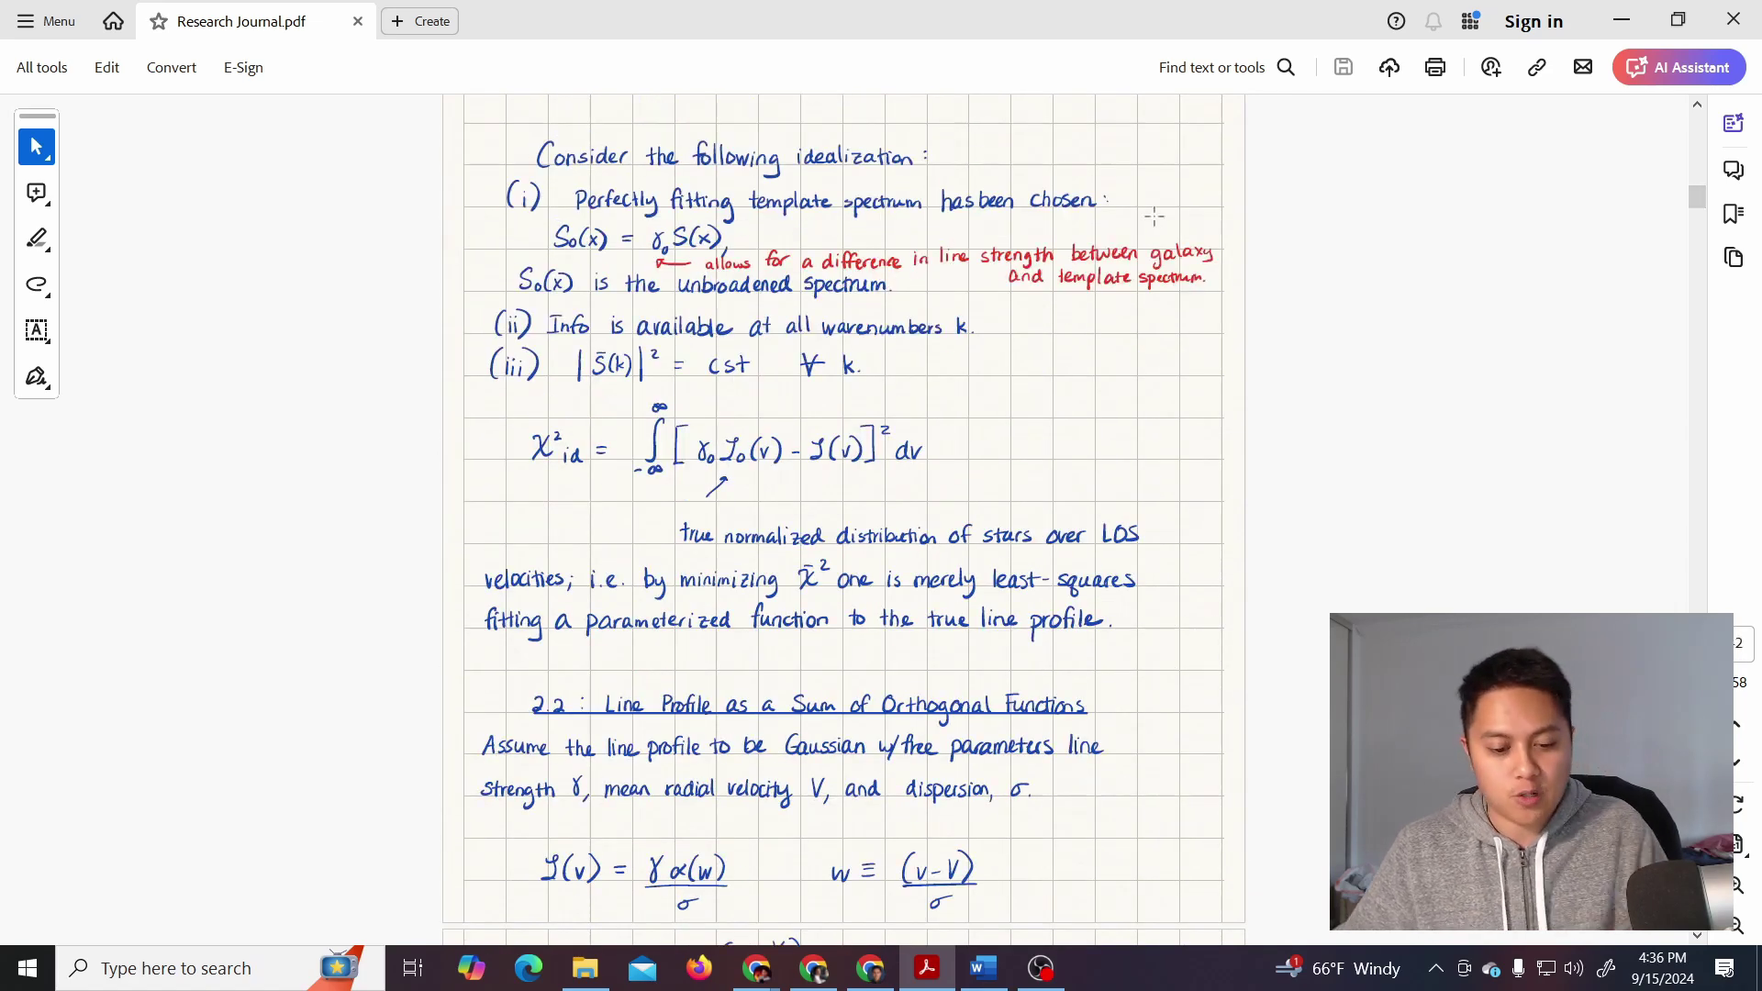
Zoom in and read ahead to the notes placing the dynamical center near x = 55, y = 51 at re-bin 8
{"action": "key", "text": "ctrl+plus"}
{"action": "key", "text": "ctrl+plus"}
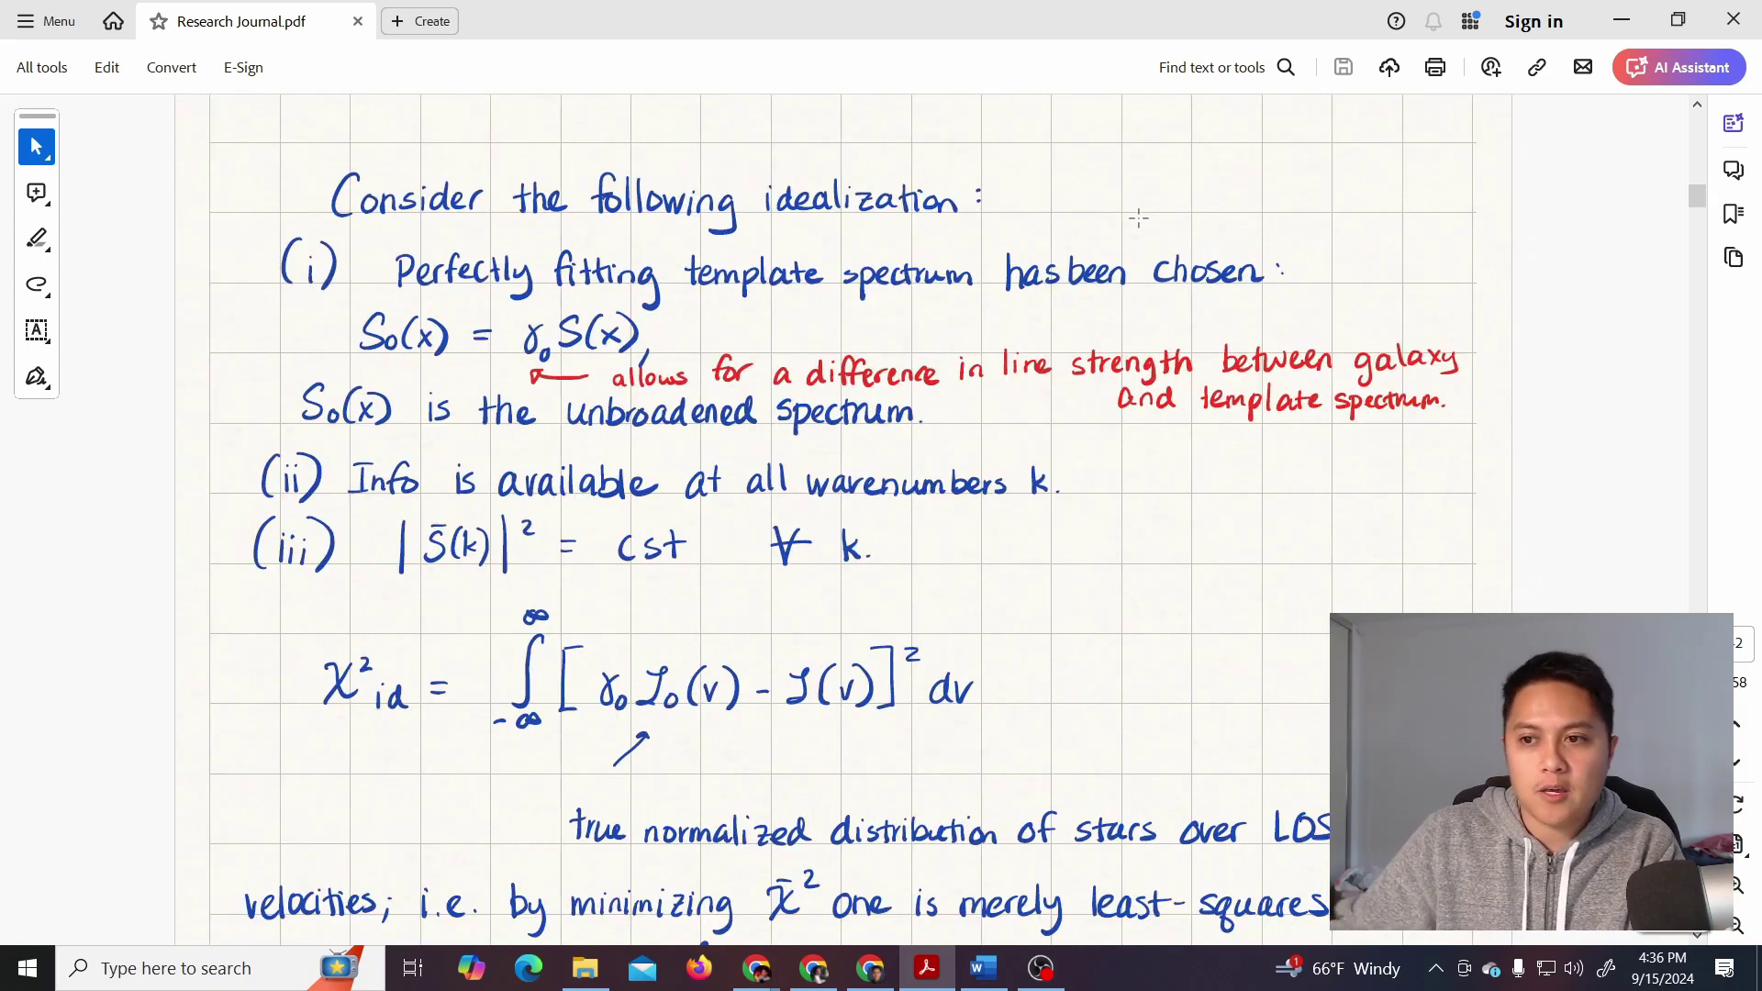
{"action": "scroll", "coordinate": [1688, 195], "scroll_direction": "down", "scroll_amount": 15}
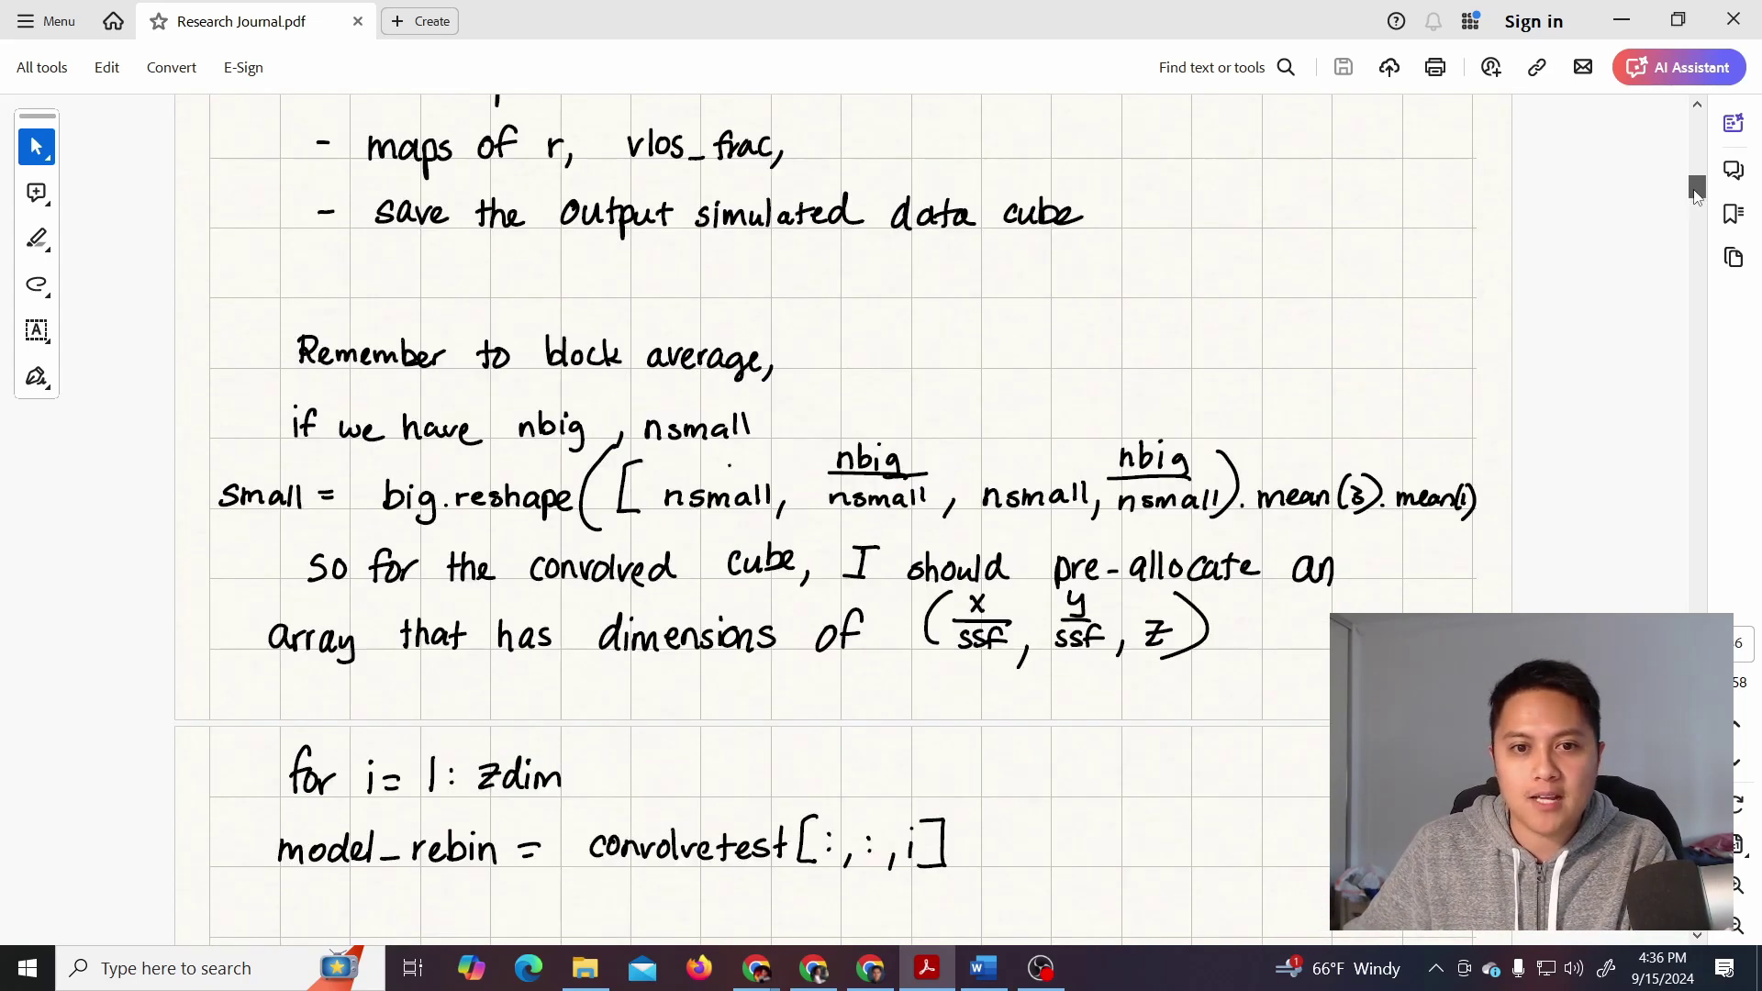
{"action": "left_click_drag", "start_coordinate": [1695, 195], "coordinate": [1700, 190]}
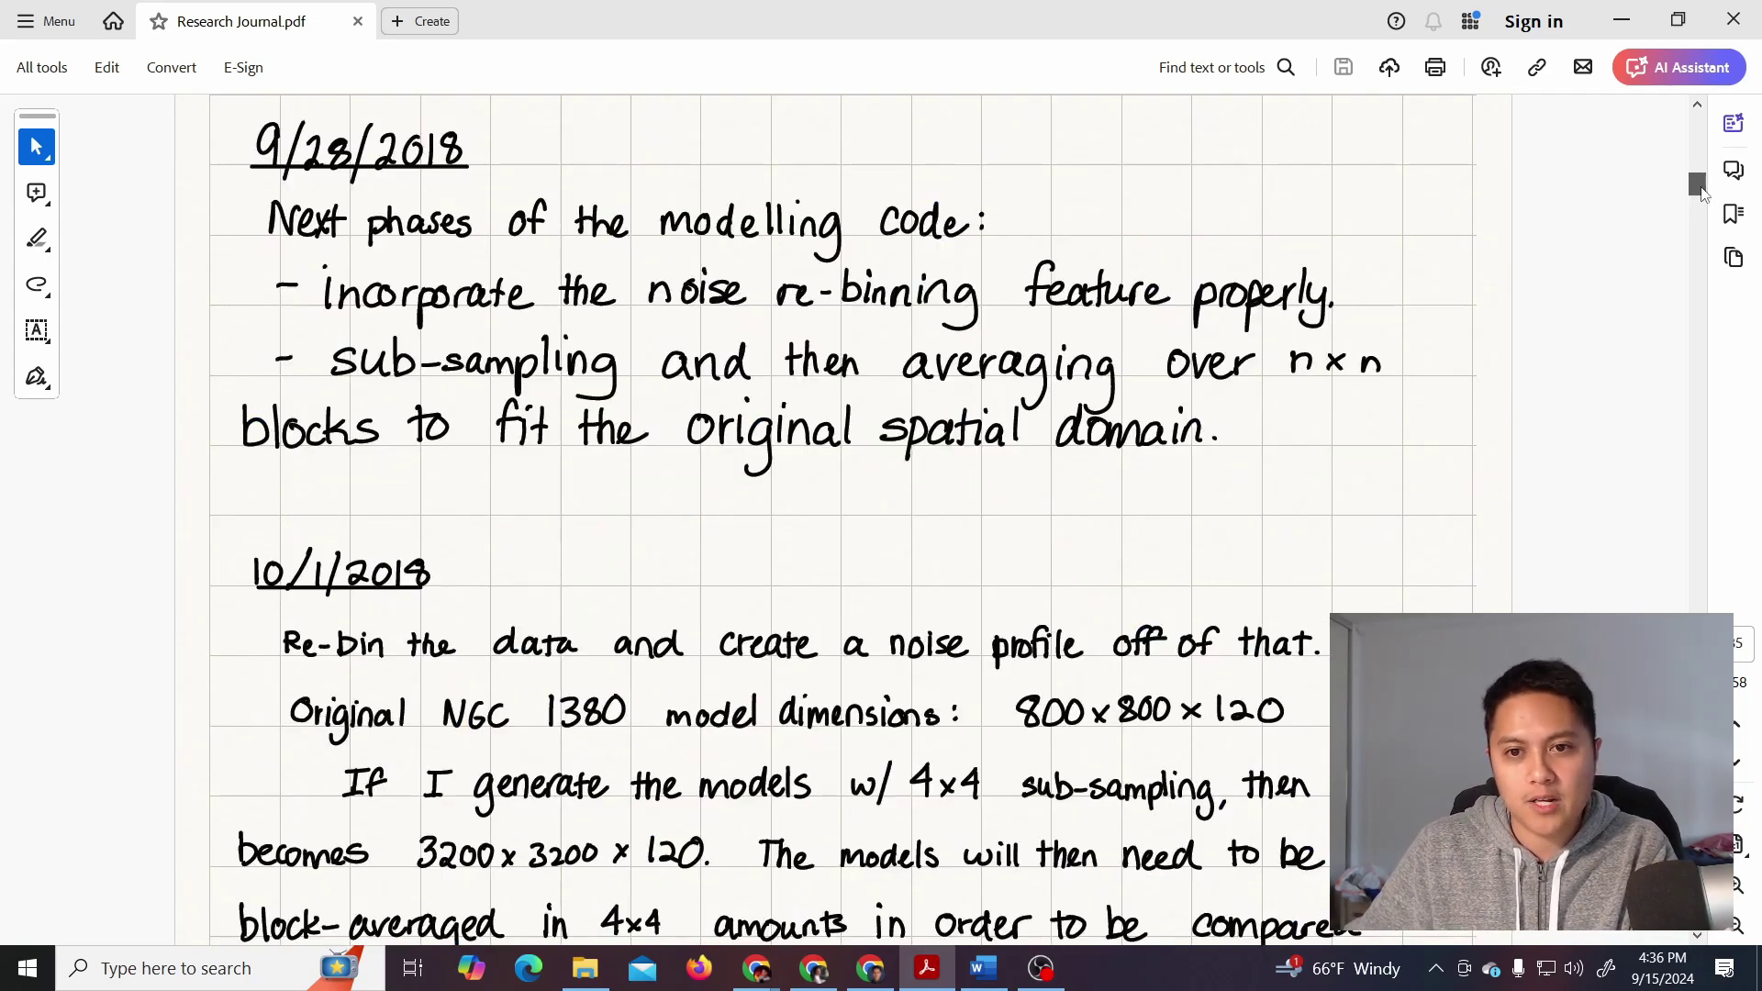
{"action": "scroll", "coordinate": [1468, 241], "scroll_direction": "up", "scroll_amount": 10}
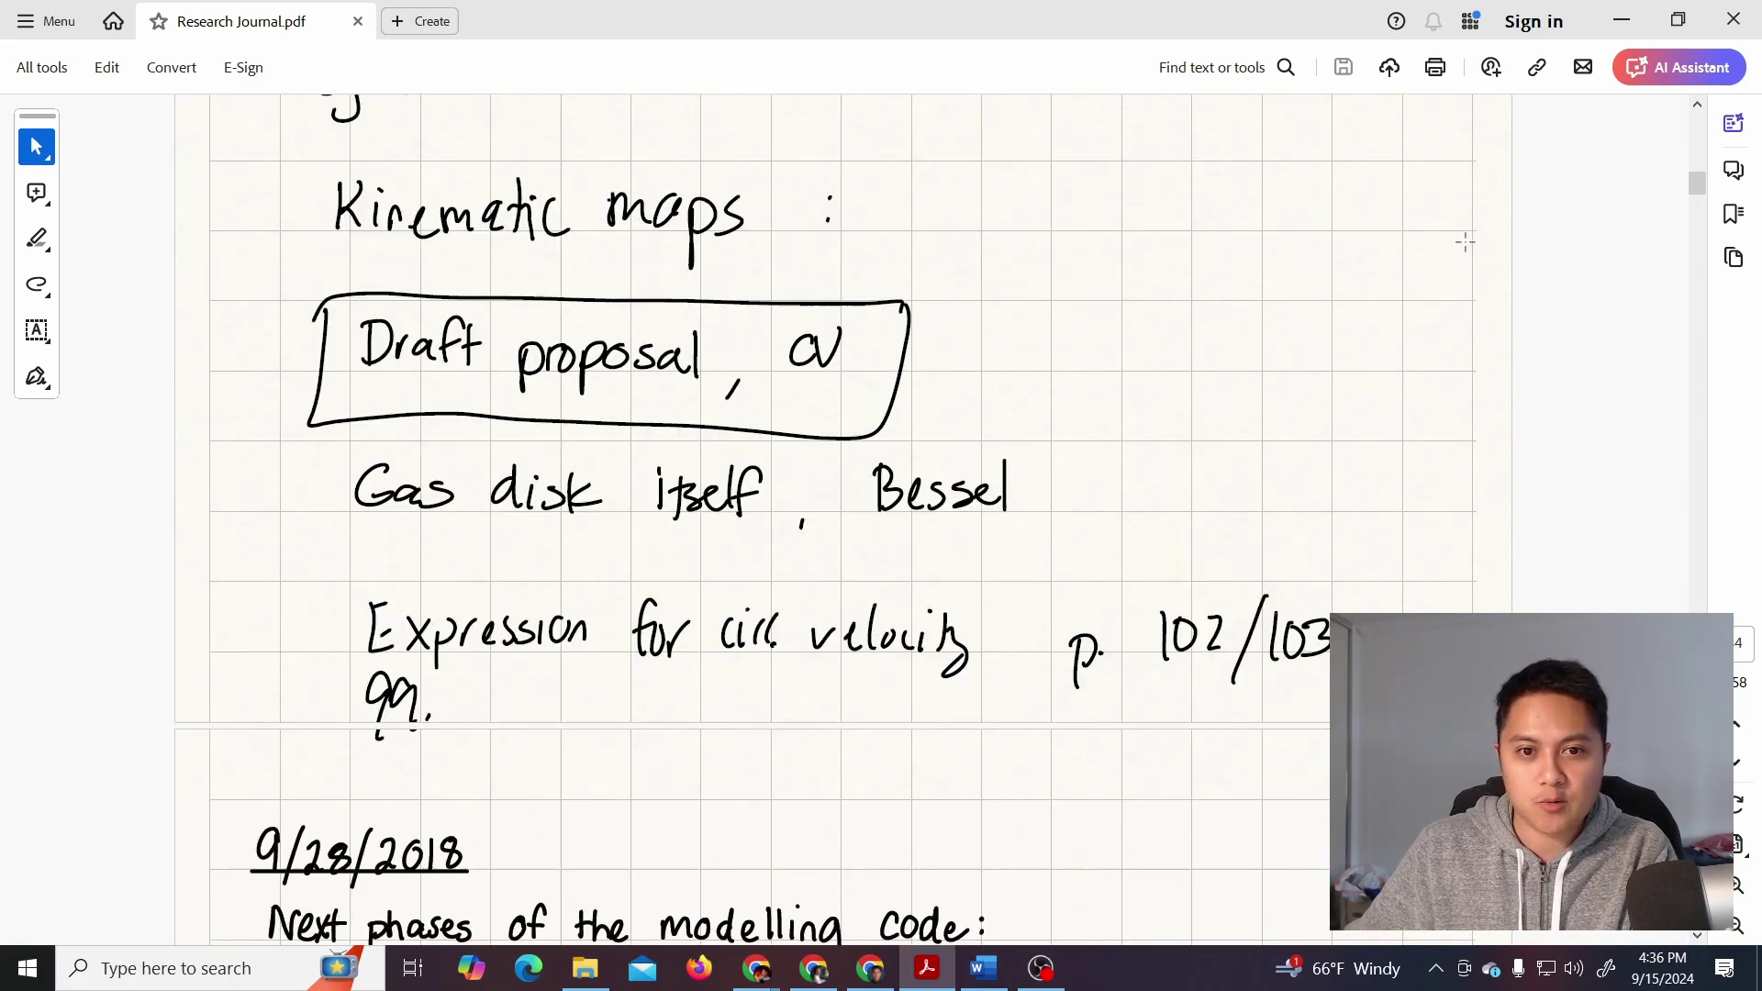
{"action": "left_click_drag", "start_coordinate": [1697, 188], "coordinate": [1699, 172]}
{"action": "scroll", "coordinate": [1530, 186], "scroll_direction": "up", "scroll_amount": 8}
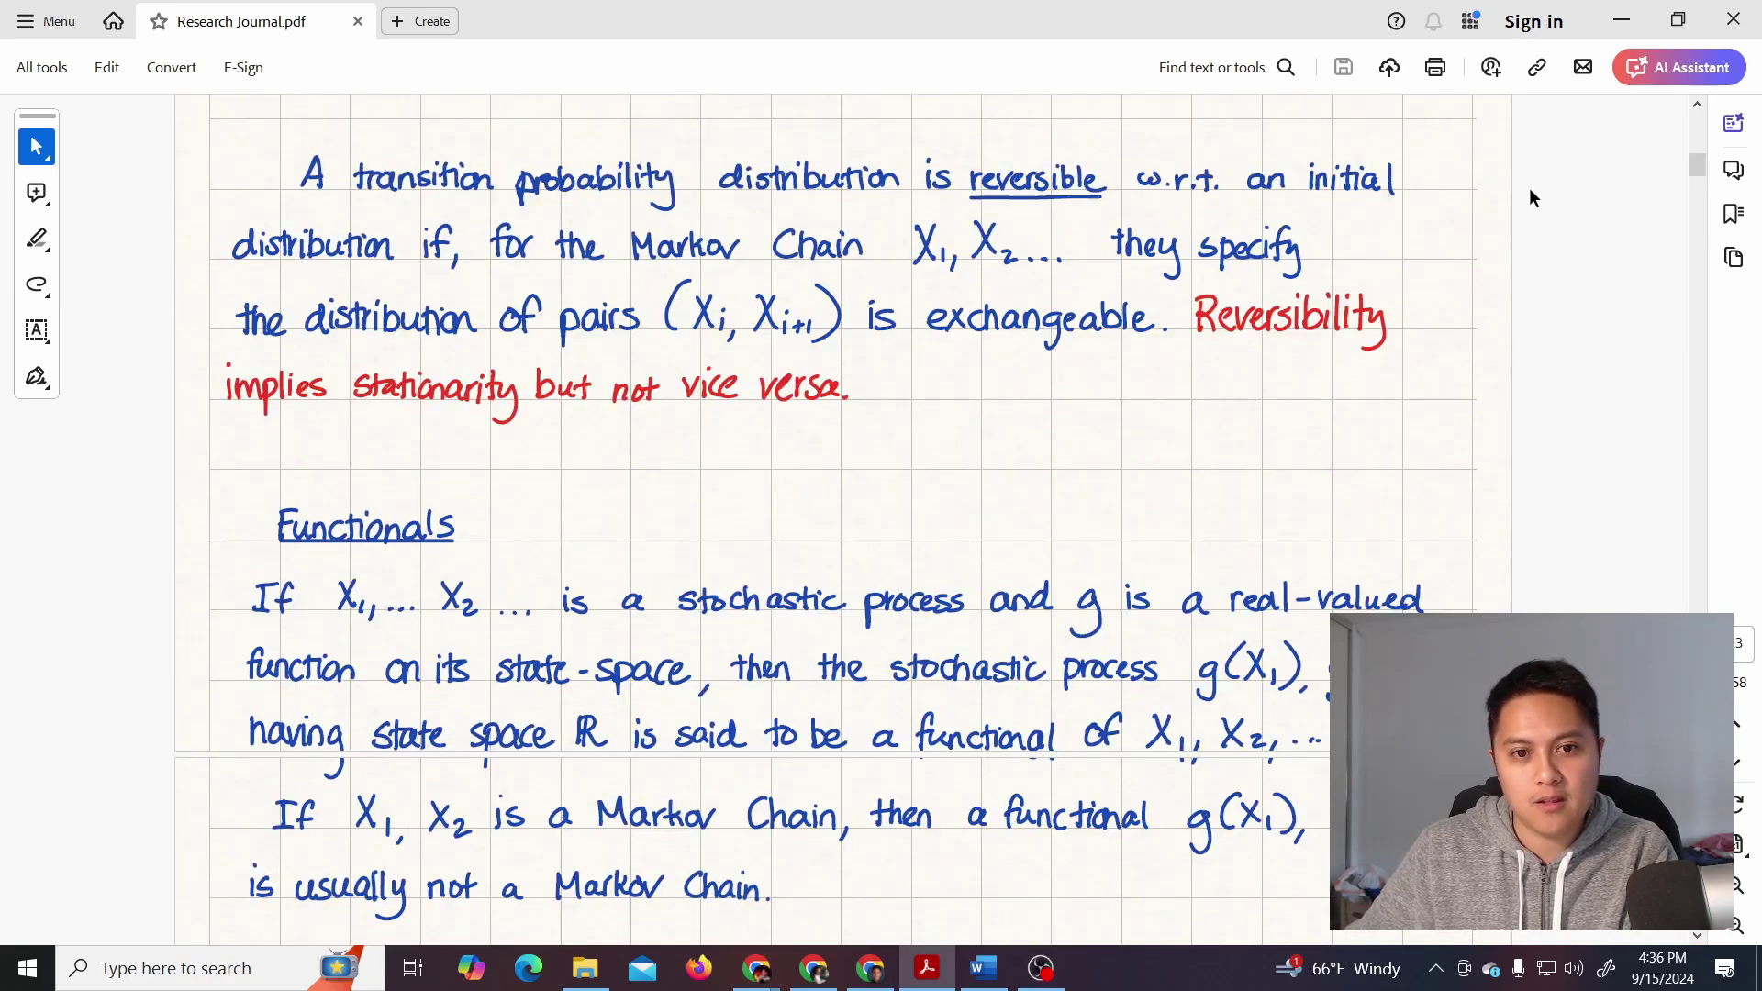
{"action": "scroll", "coordinate": [1529, 190], "scroll_direction": "up", "scroll_amount": 10}
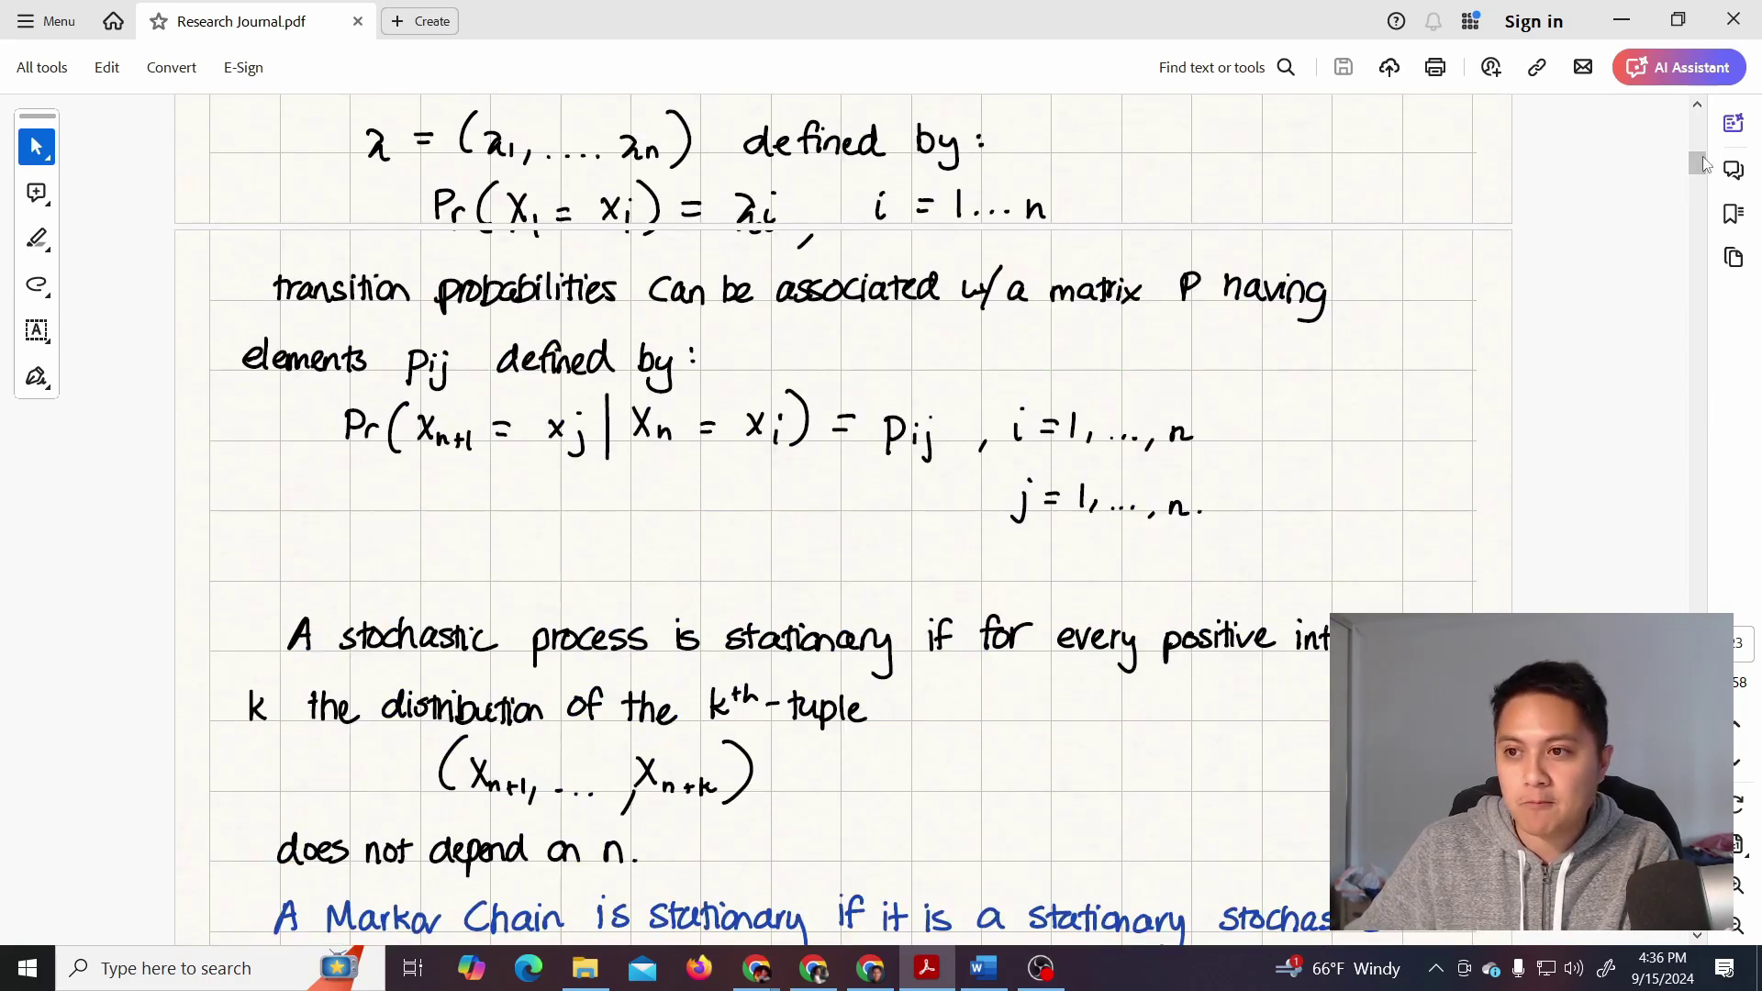
{"action": "mouse_move", "coordinate": [1702, 163]}
{"action": "left_mouse_down"}
{"action": "mouse_move", "coordinate": [1698, 145]}
{"action": "mouse_move", "coordinate": [1699, 163]}
{"action": "left_mouse_up"}
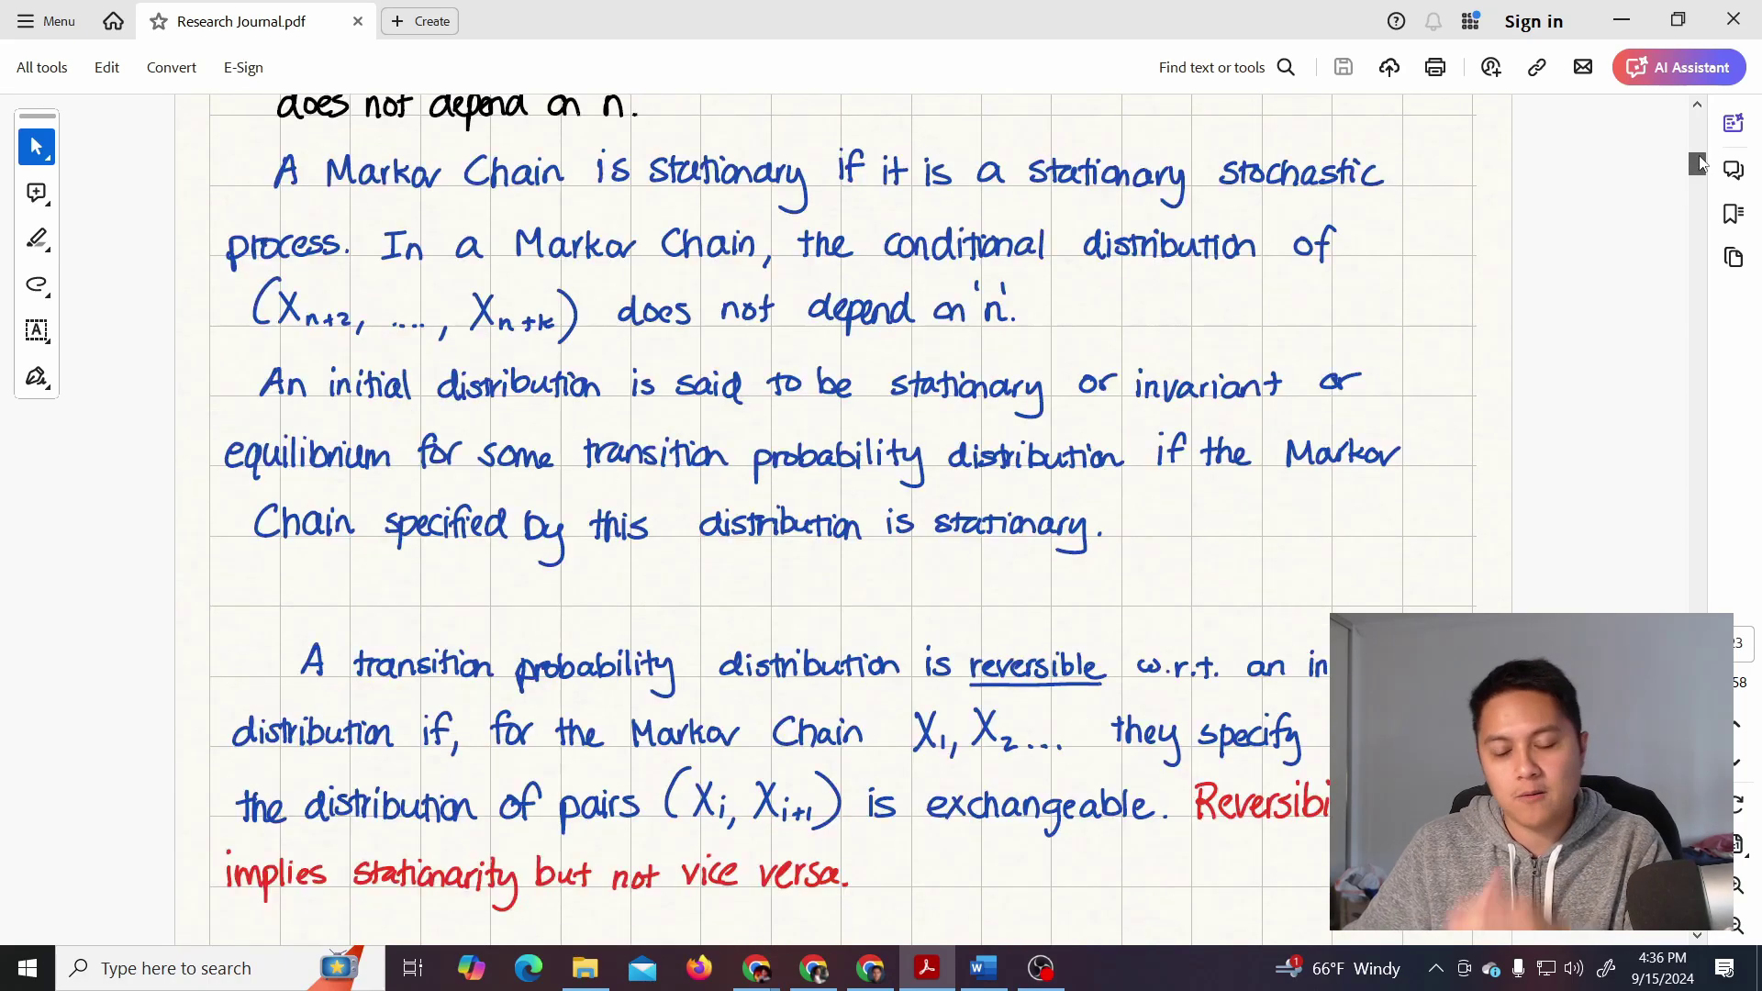
{"action": "scroll", "coordinate": [1053, 592], "scroll_direction": "down", "scroll_amount": 3}
{"action": "scroll", "coordinate": [1054, 592], "scroll_direction": "down", "scroll_amount": 5}
{"action": "left_click_drag", "start_coordinate": [1697, 165], "coordinate": [1710, 241]}
{"action": "scroll", "coordinate": [1478, 321], "scroll_direction": "down", "scroll_amount": 3}
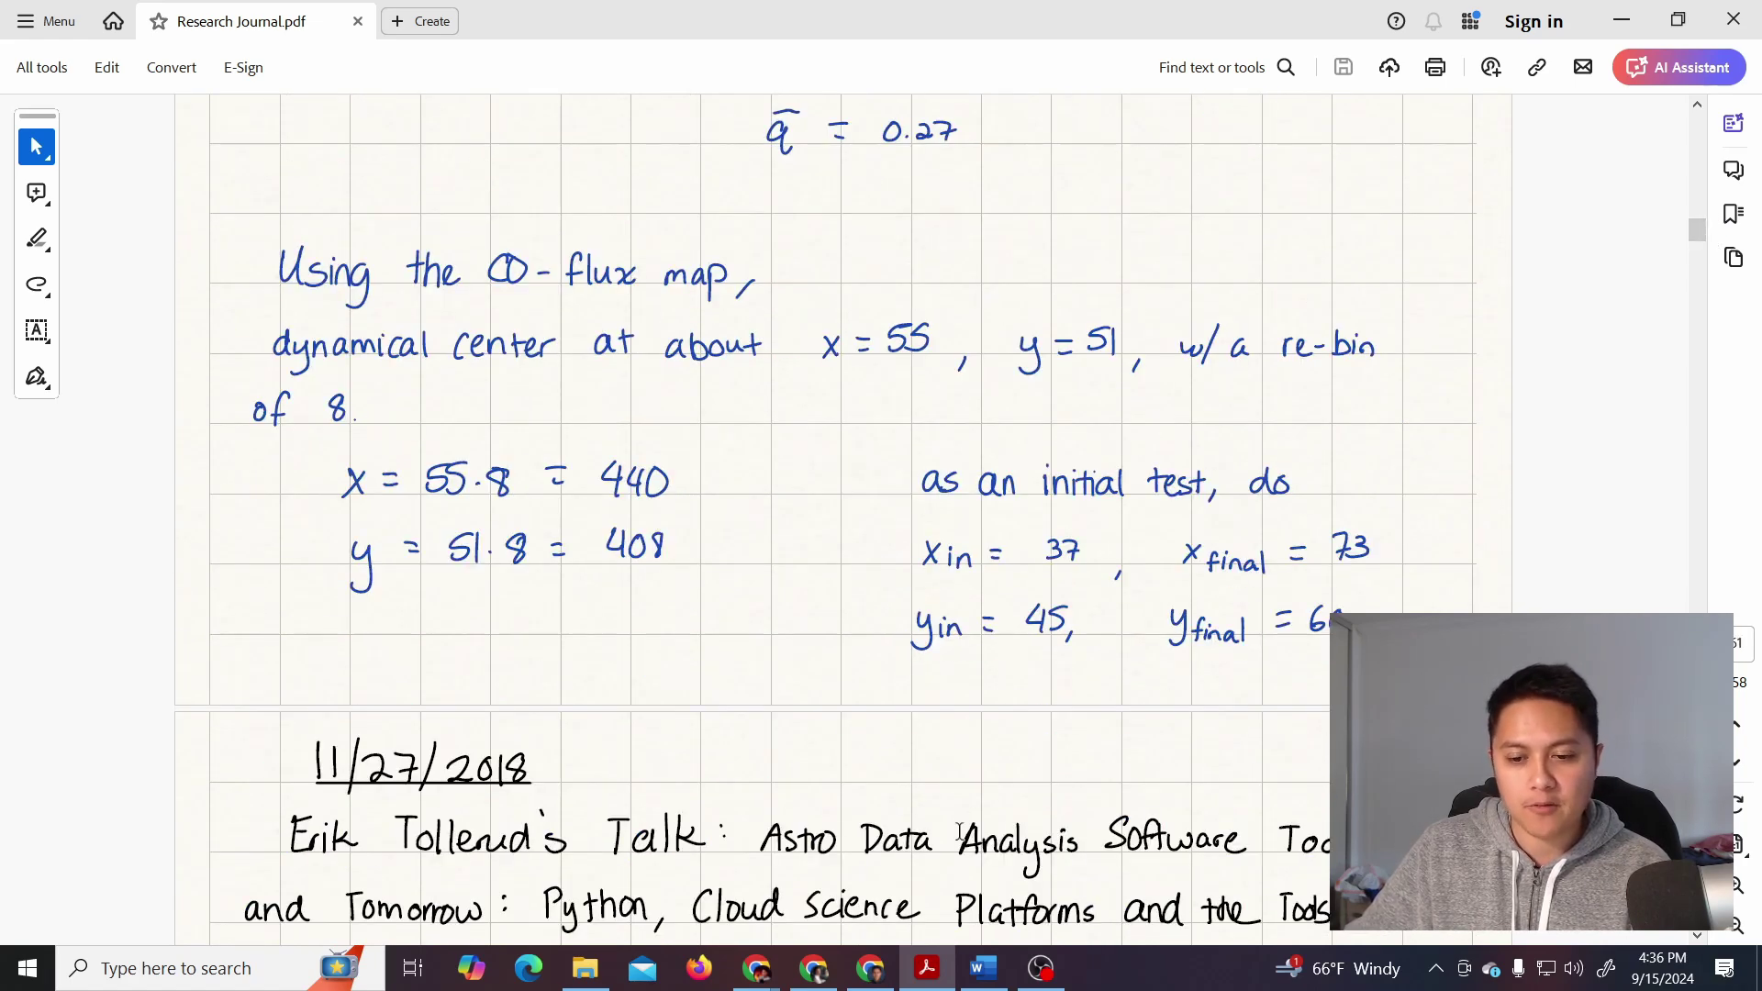
Switch from the PDF to the Copy of OpenAI_o1_testing notebook in the browser
{"action": "left_click", "coordinate": [879, 976]}
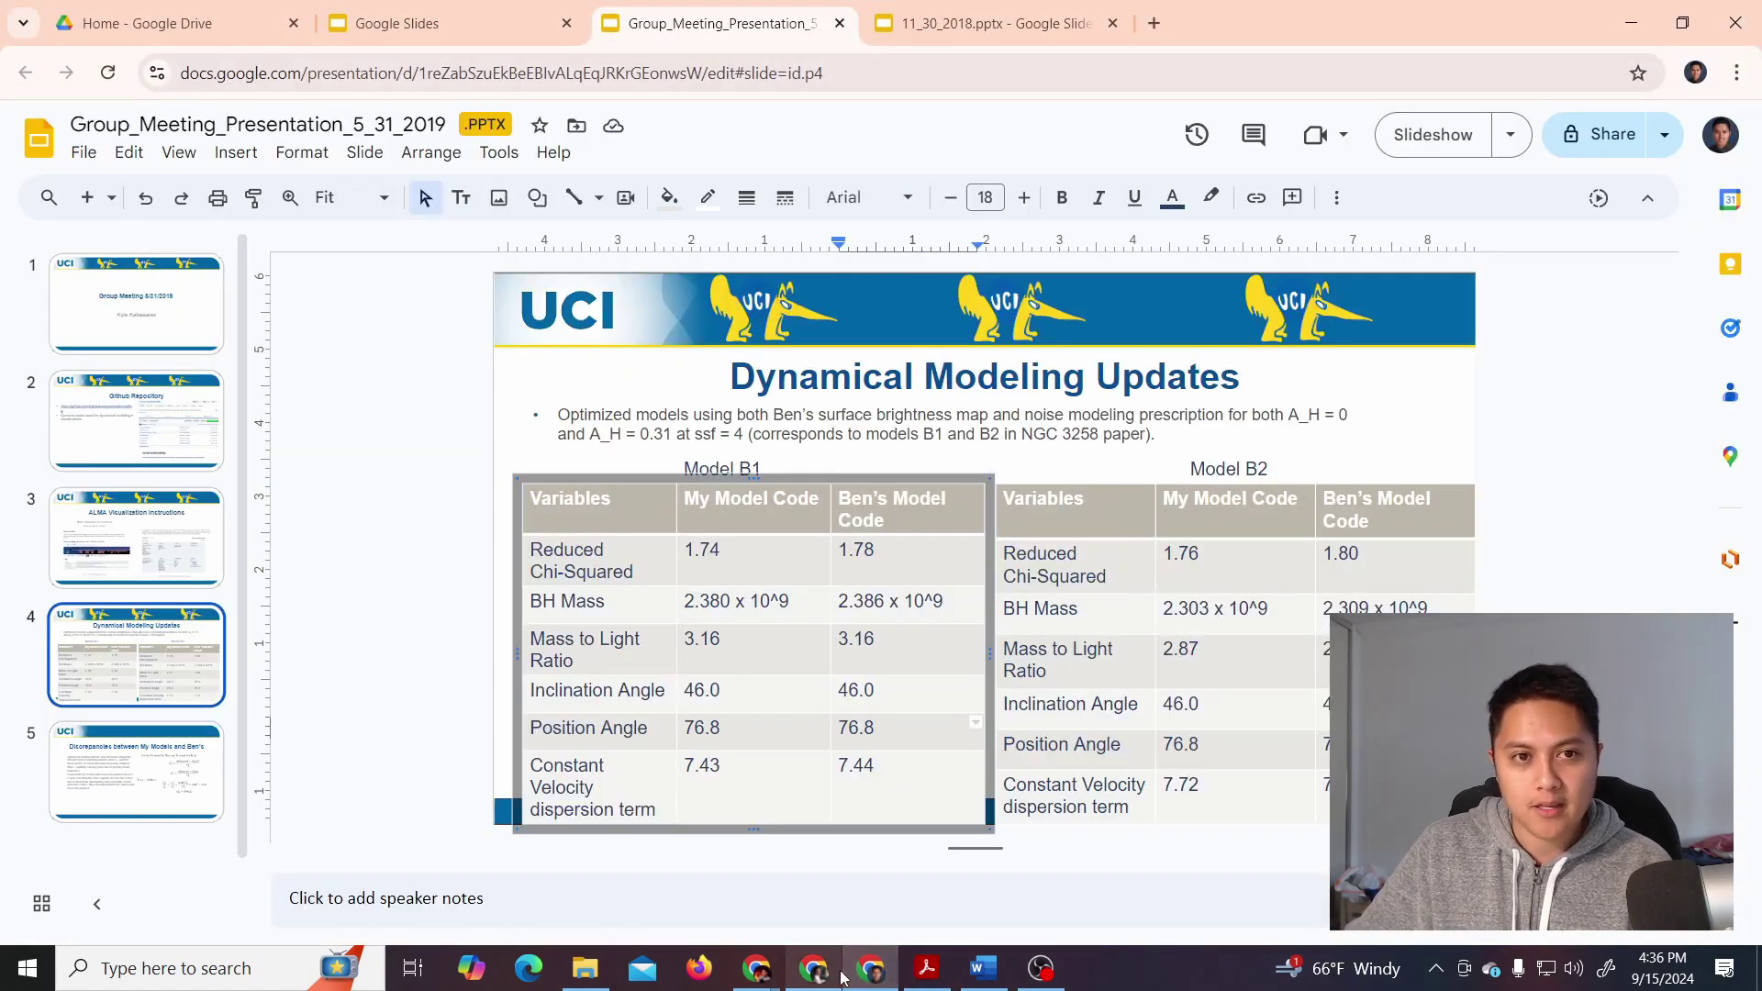
{"action": "left_click", "coordinate": [804, 980]}
{"action": "mouse_move", "coordinate": [757, 971]}
{"action": "left_click", "coordinate": [659, 916]}
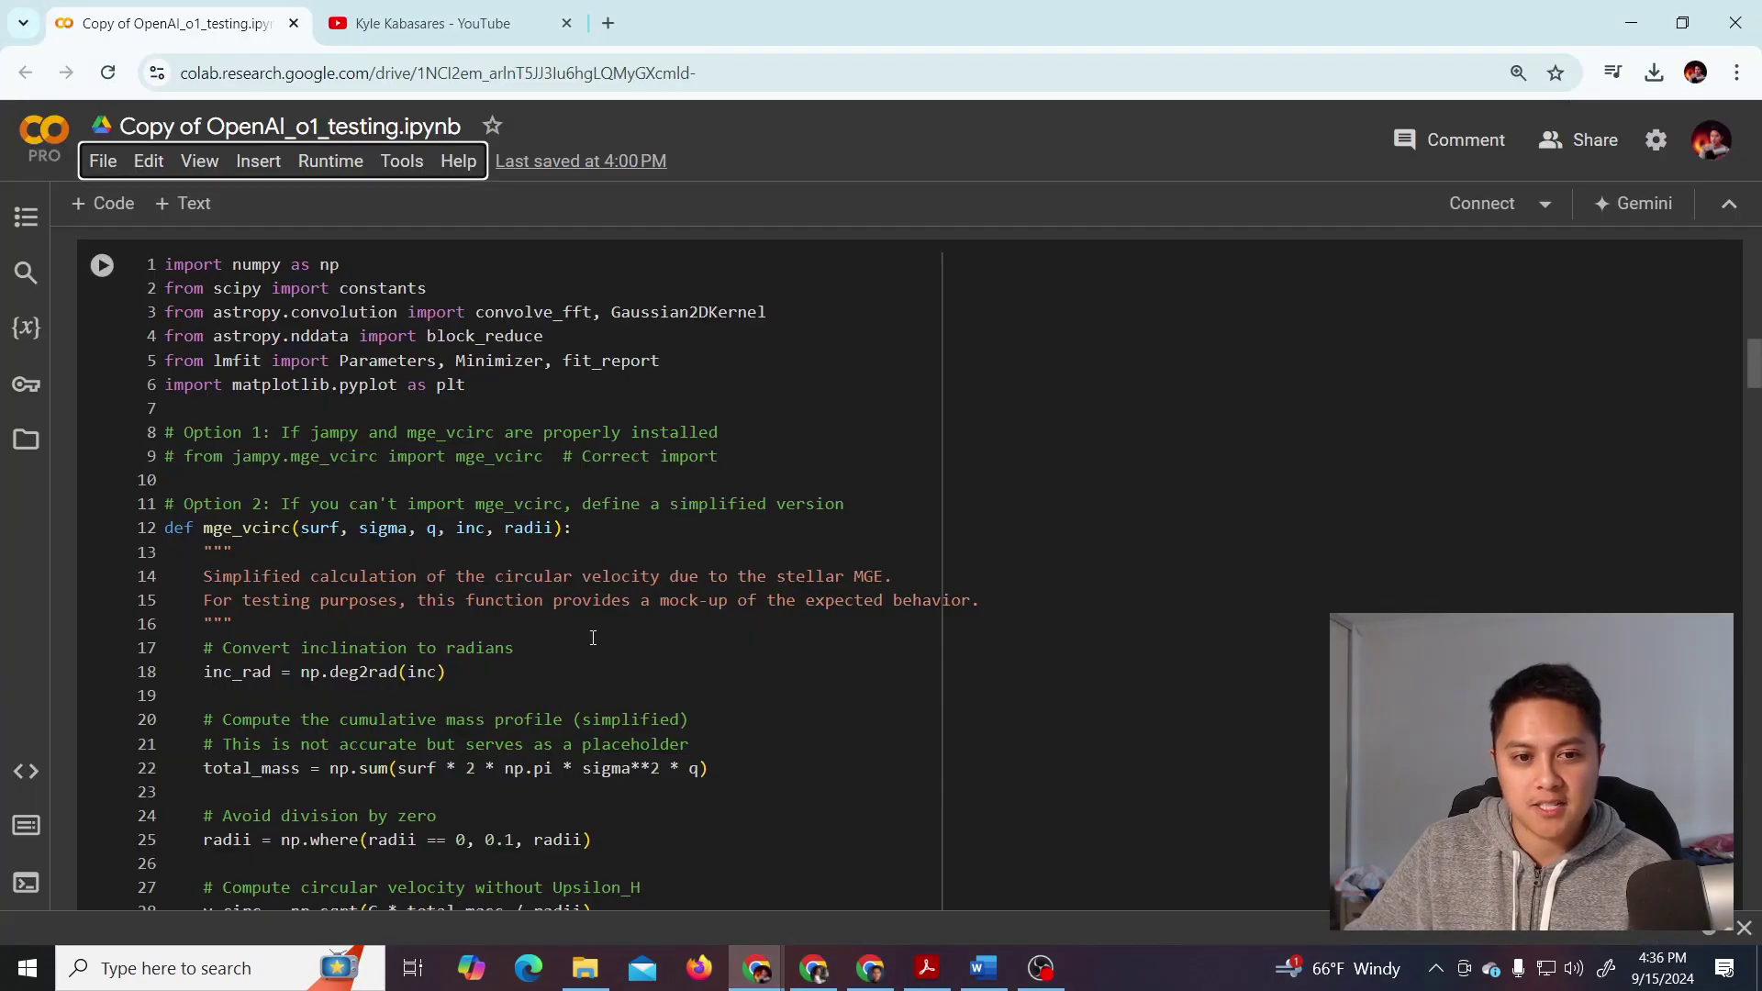
Scroll through the notebook's dynamical-model fitting code and parameter definitions
{"action": "scroll", "coordinate": [667, 652], "scroll_direction": "down", "scroll_amount": 15}
{"action": "scroll", "coordinate": [667, 652], "scroll_direction": "down", "scroll_amount": 12}
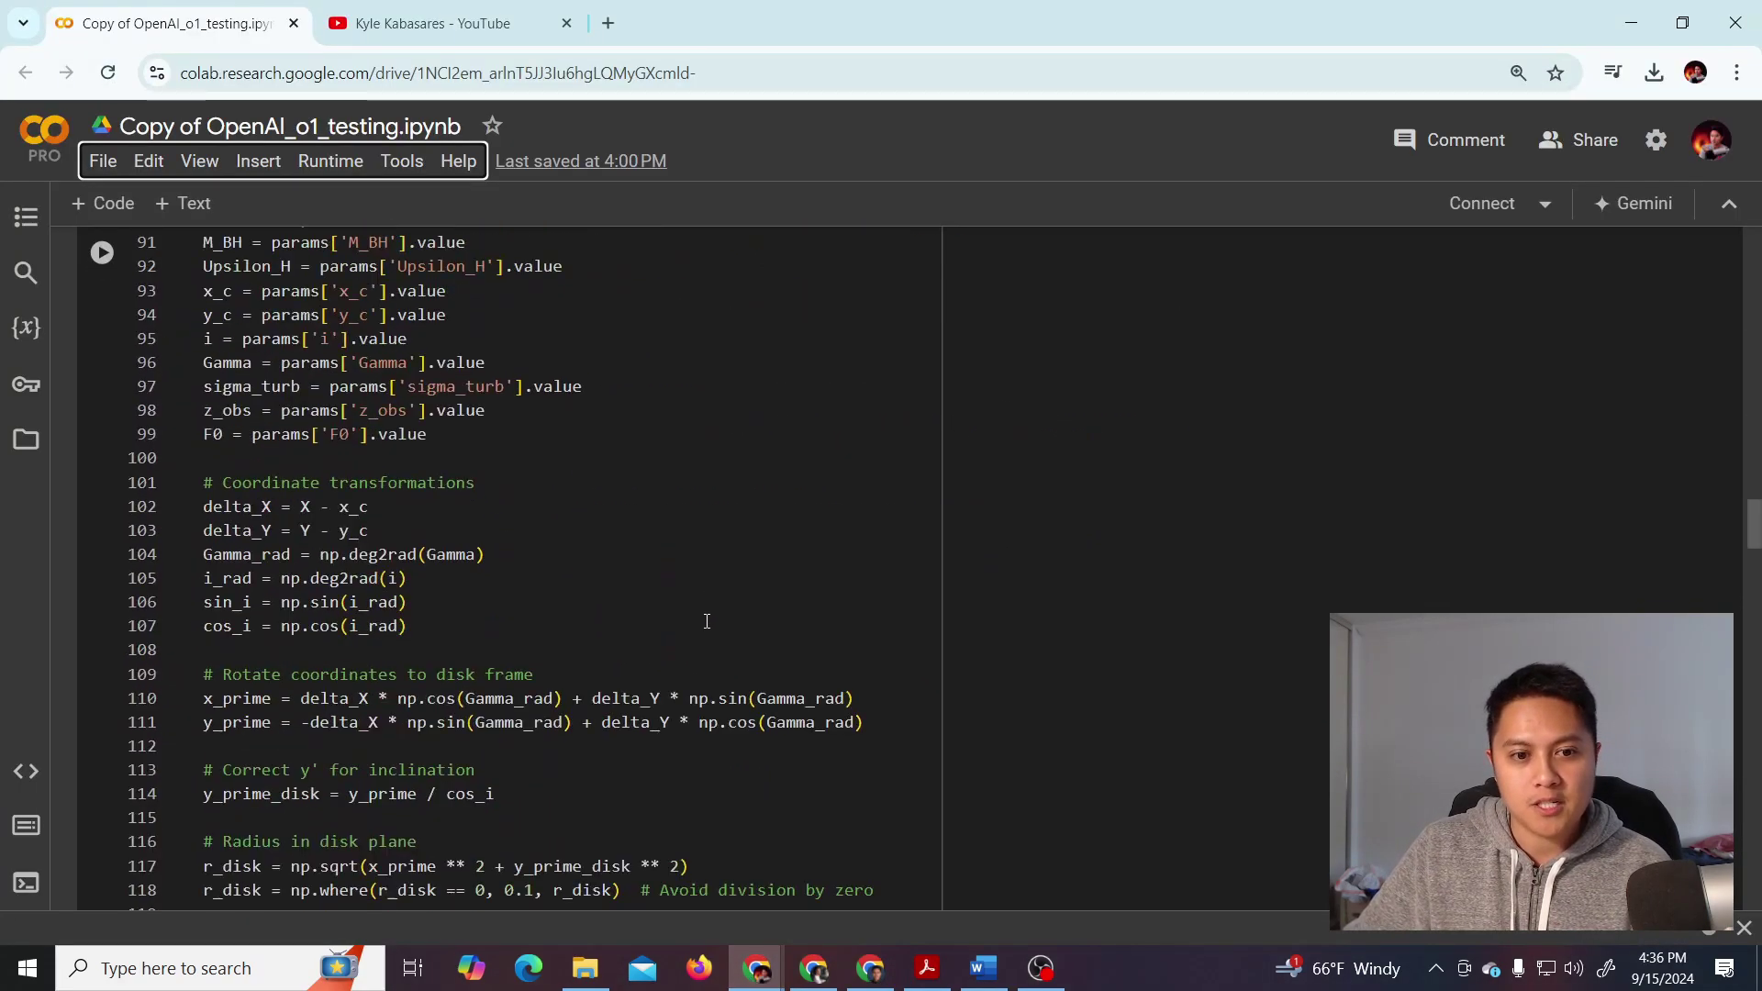
{"action": "scroll", "coordinate": [797, 570], "scroll_direction": "down", "scroll_amount": 1}
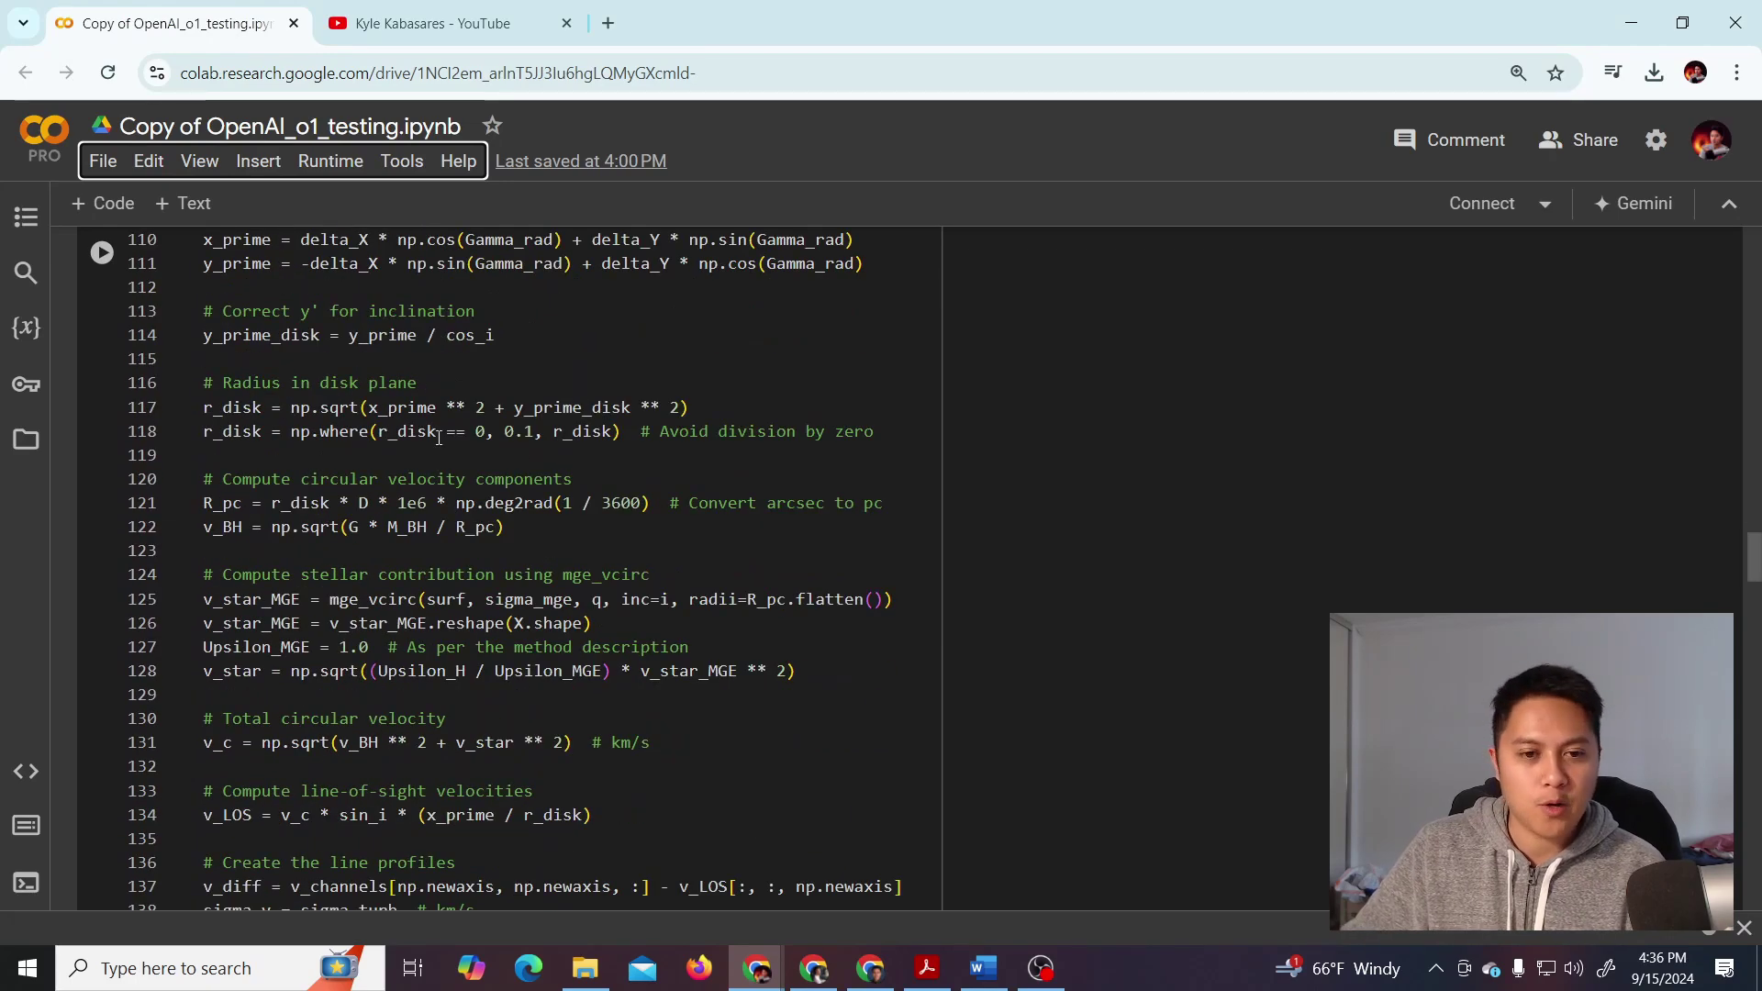
{"action": "scroll", "coordinate": [438, 397], "scroll_direction": "down", "scroll_amount": 7}
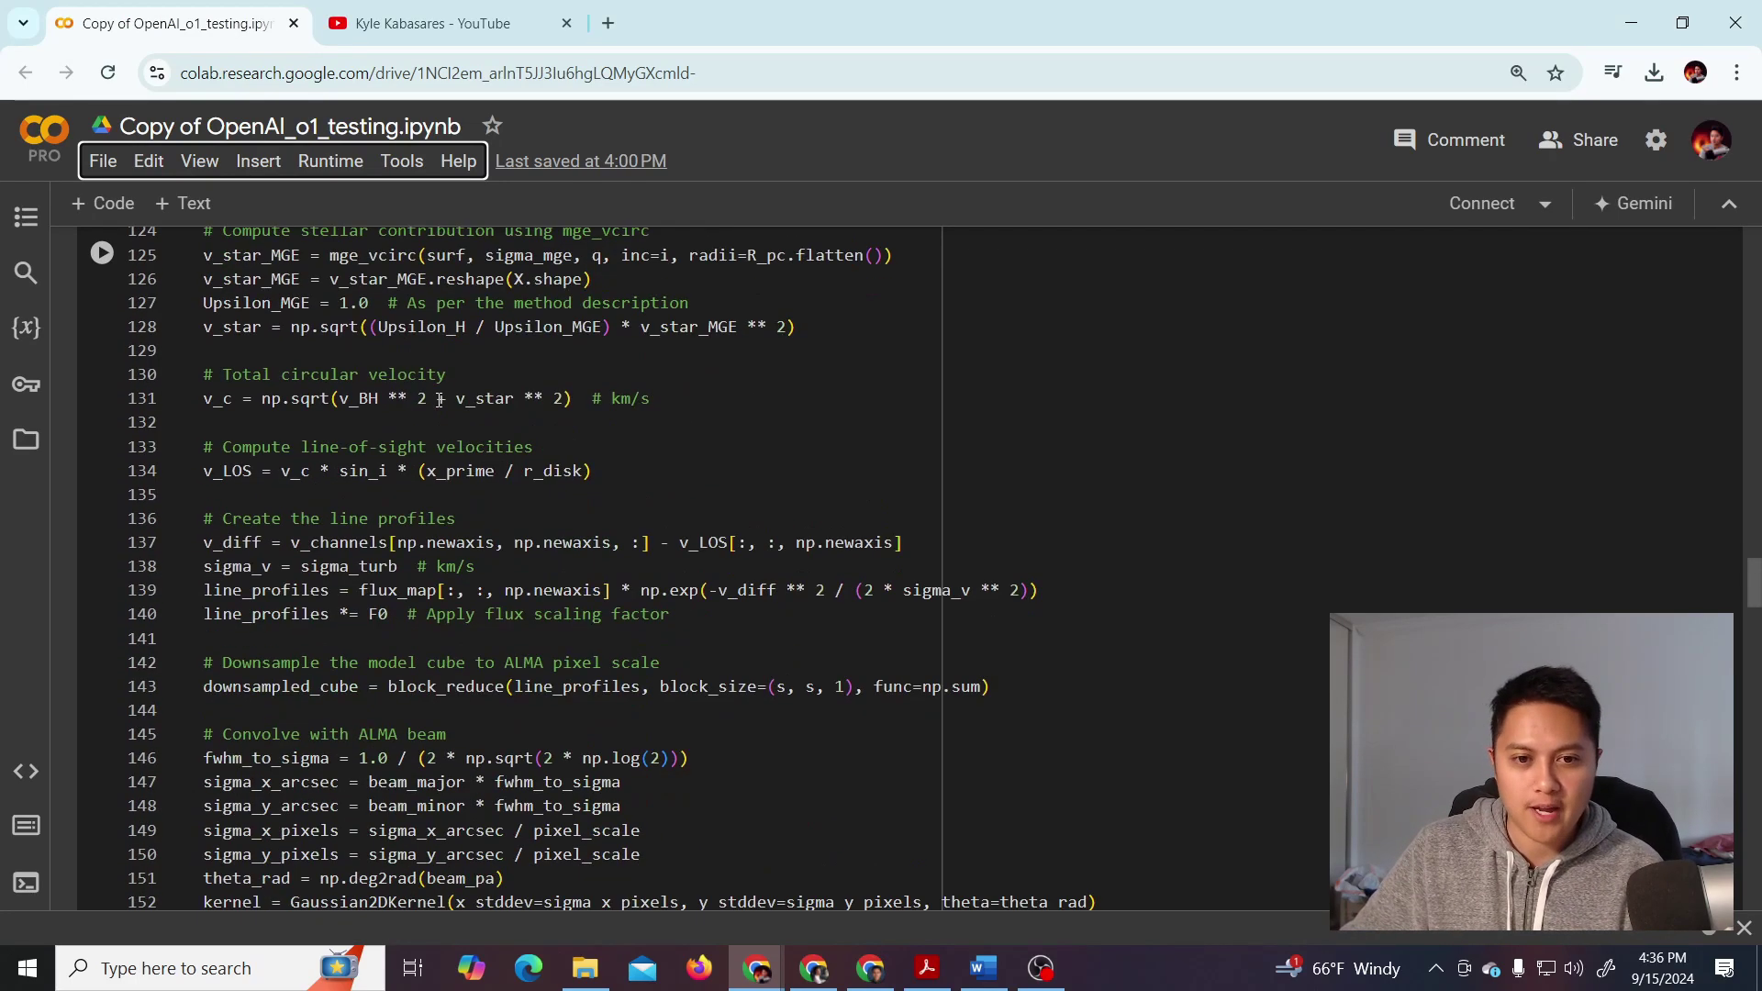
{"action": "scroll", "coordinate": [466, 508], "scroll_direction": "down", "scroll_amount": 9}
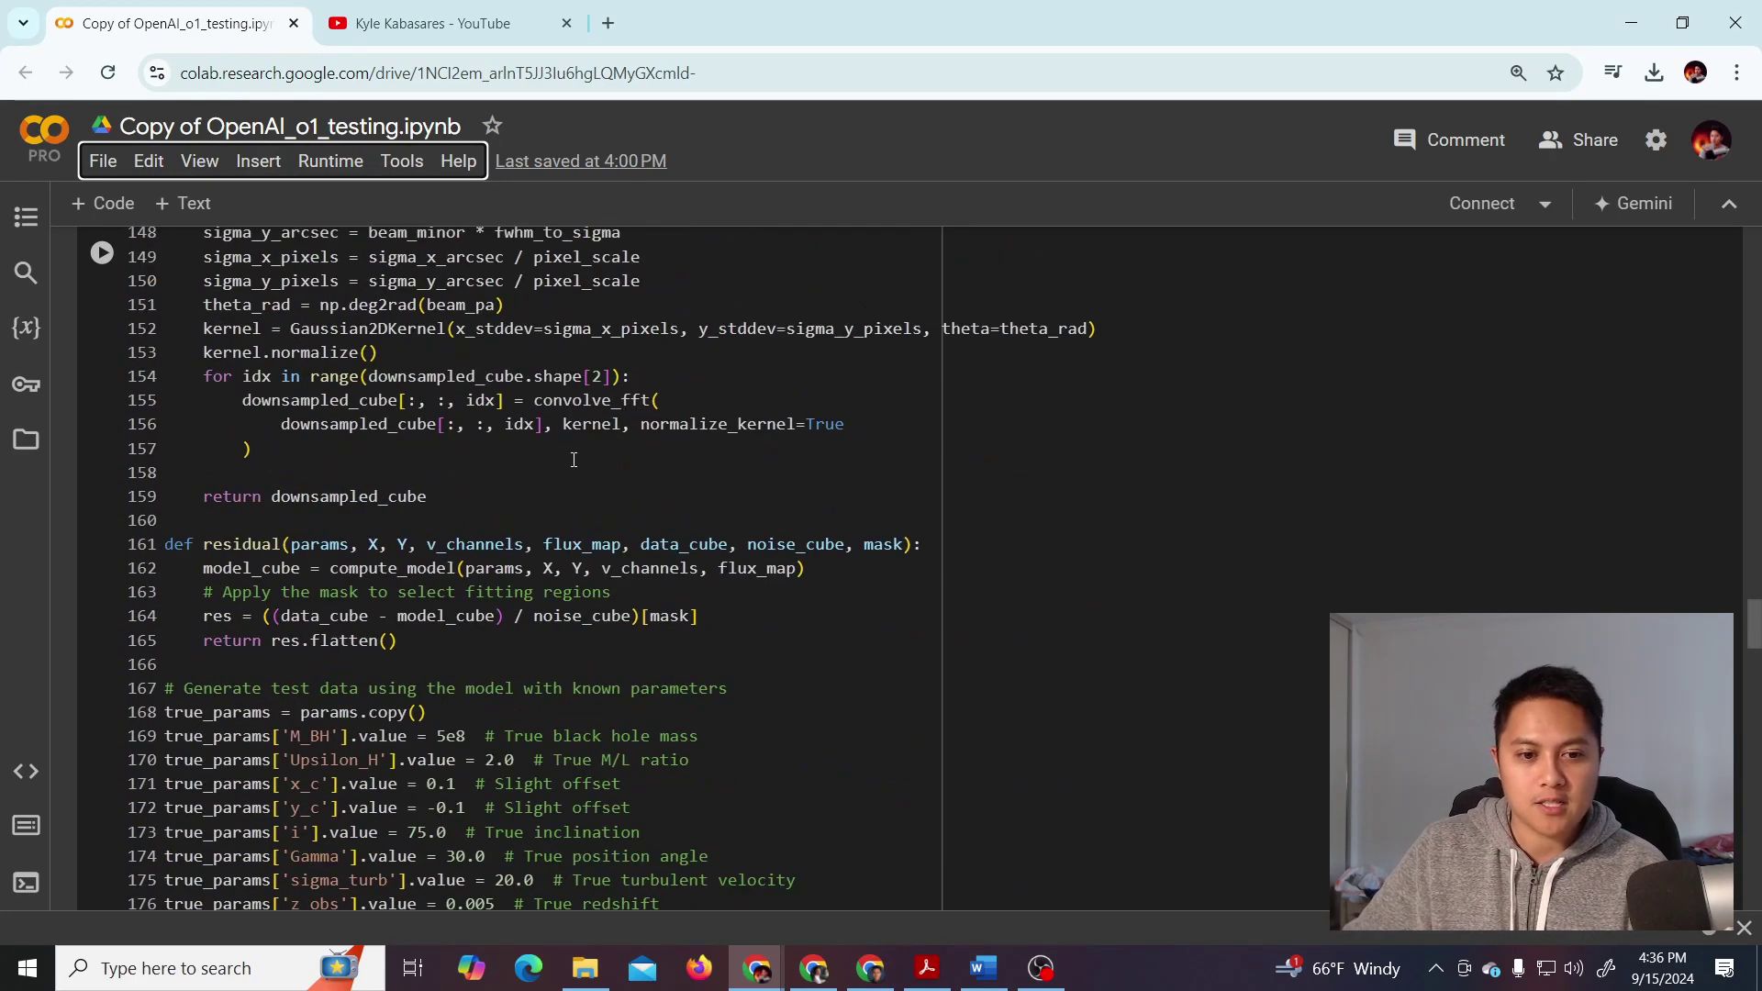
{"action": "scroll", "coordinate": [575, 459], "scroll_direction": "down", "scroll_amount": 1}
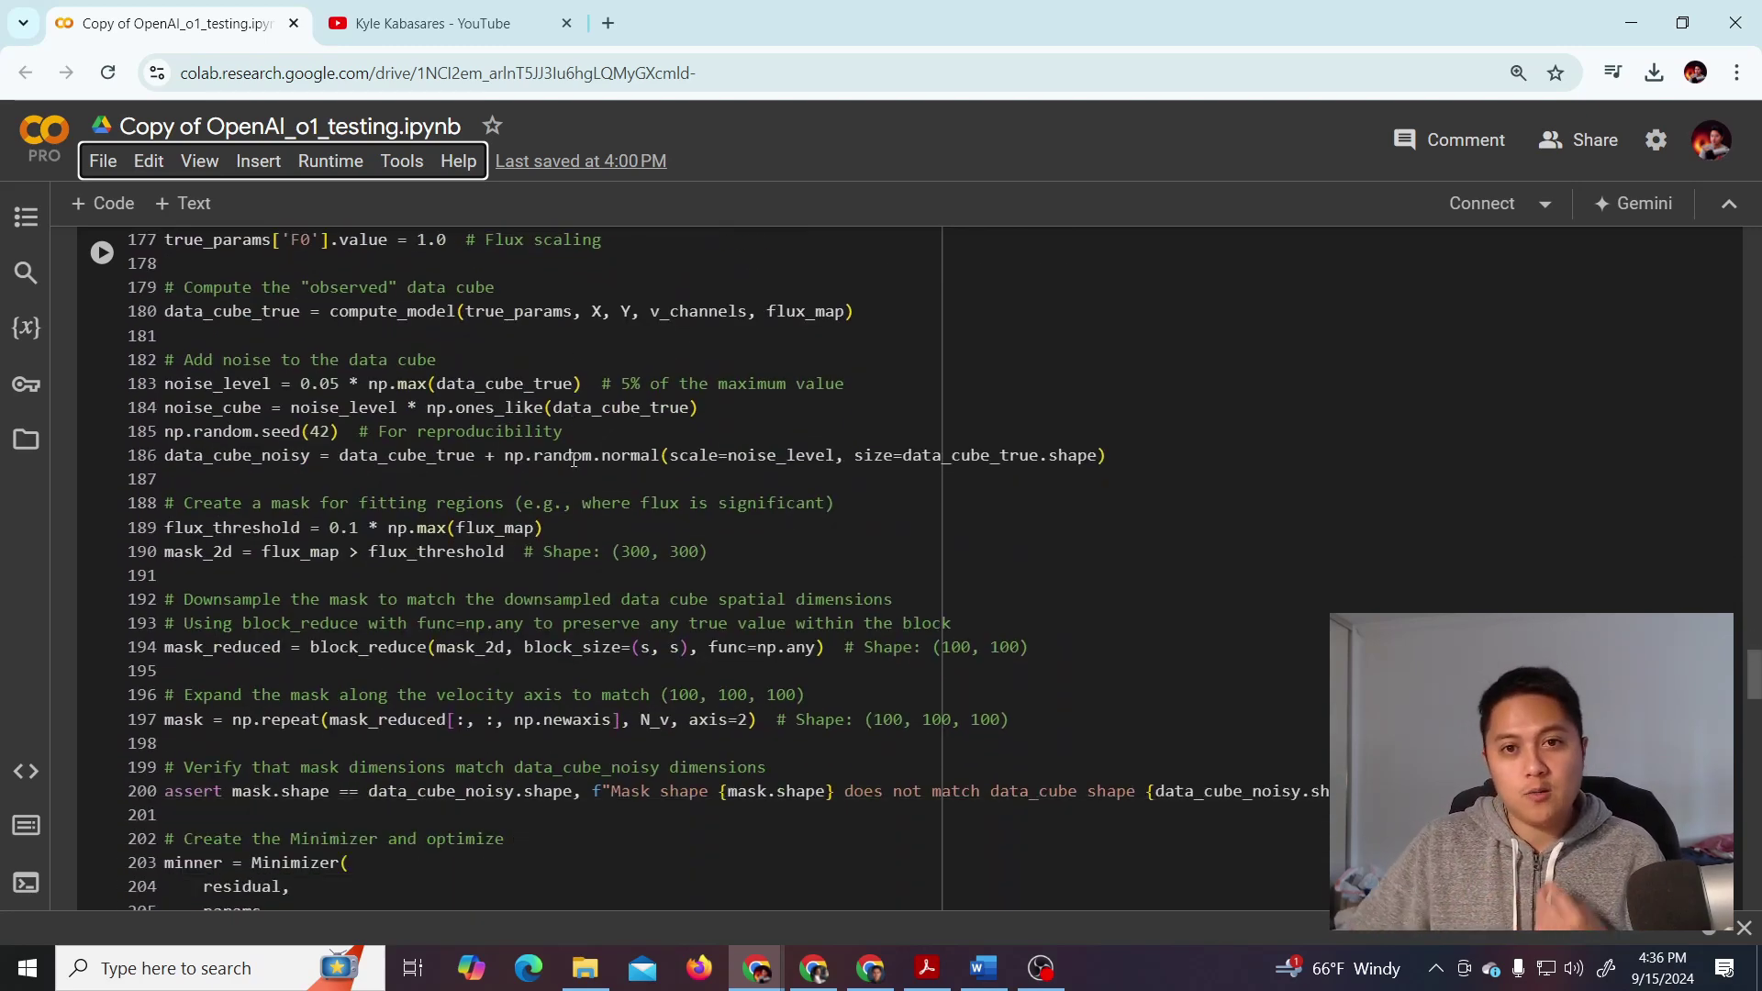
{"action": "scroll", "coordinate": [635, 433], "scroll_direction": "down", "scroll_amount": 2}
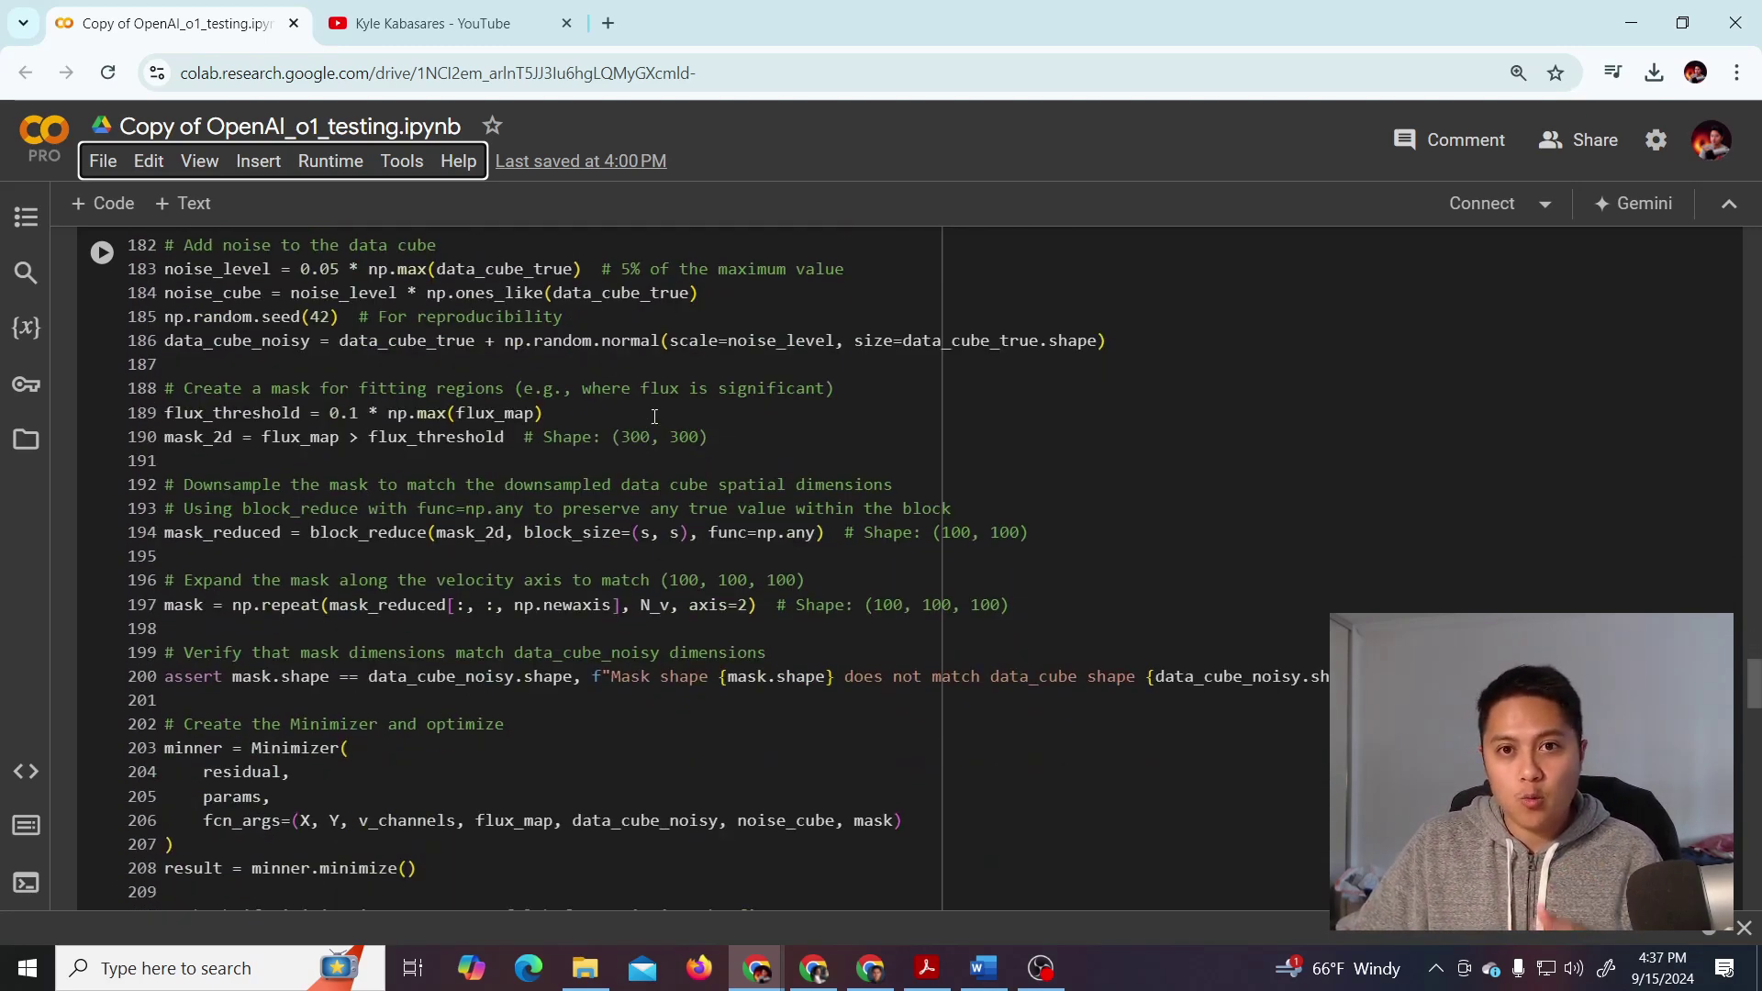
{"action": "scroll", "coordinate": [716, 473], "scroll_direction": "down", "scroll_amount": 12}
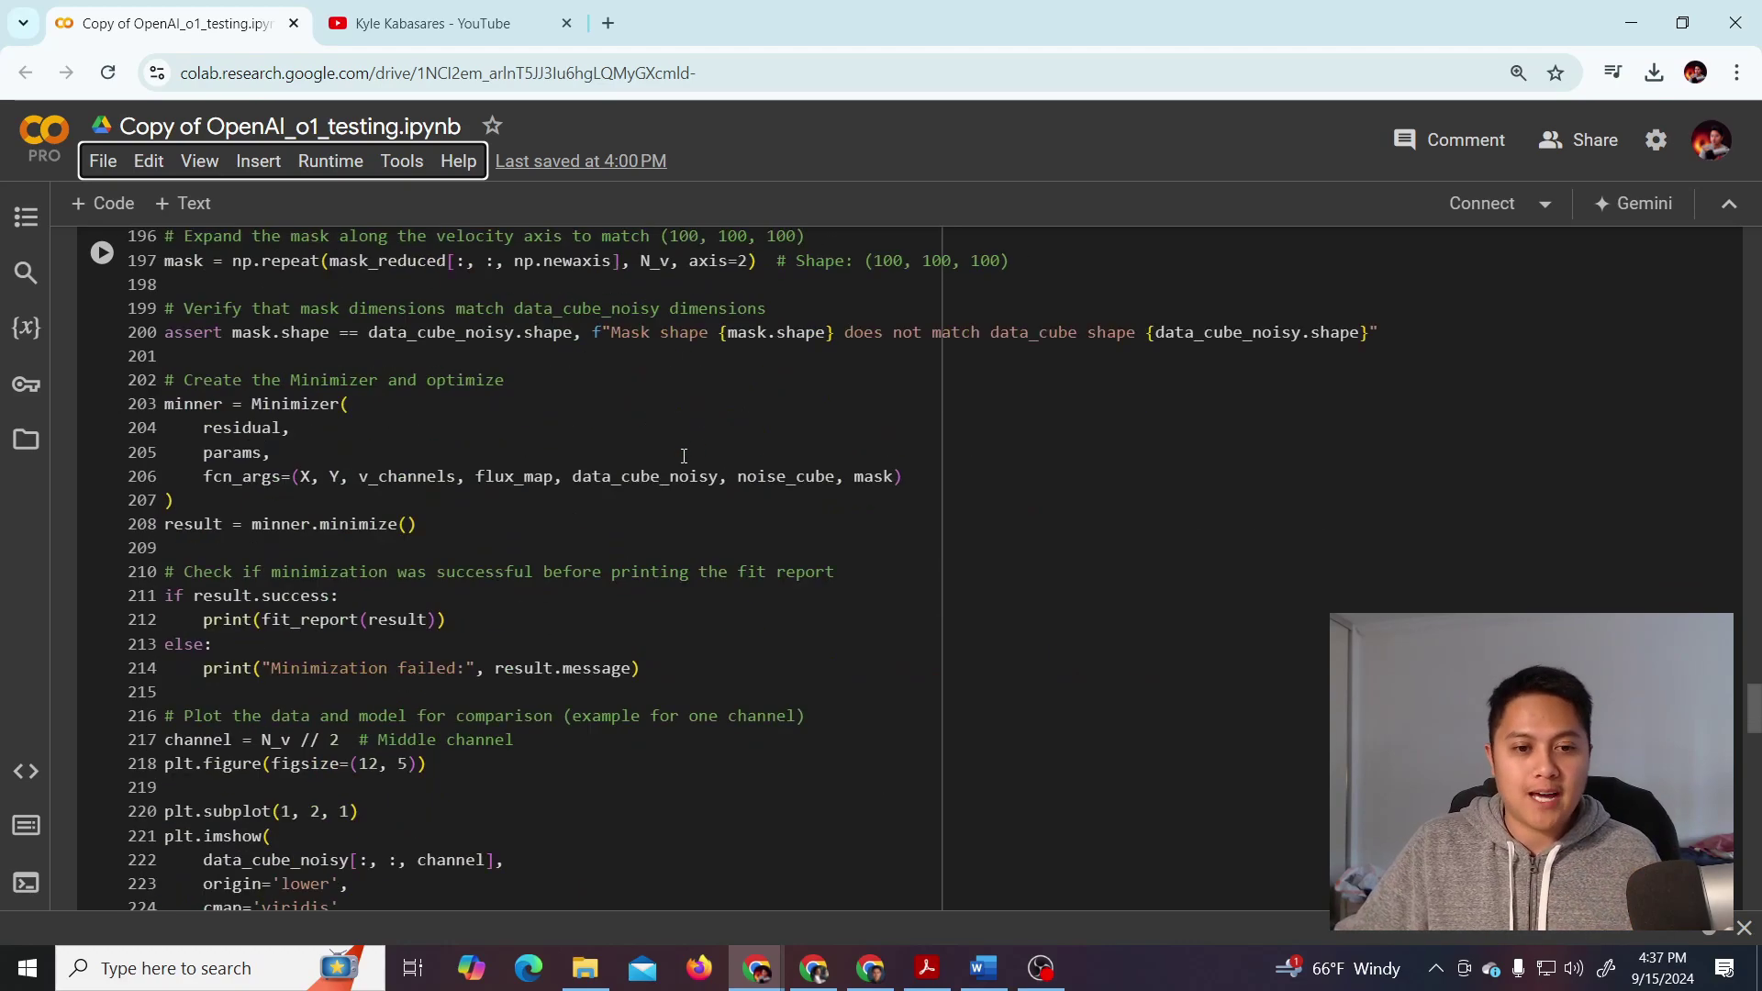
{"action": "scroll", "coordinate": [739, 484], "scroll_direction": "up", "scroll_amount": 20}
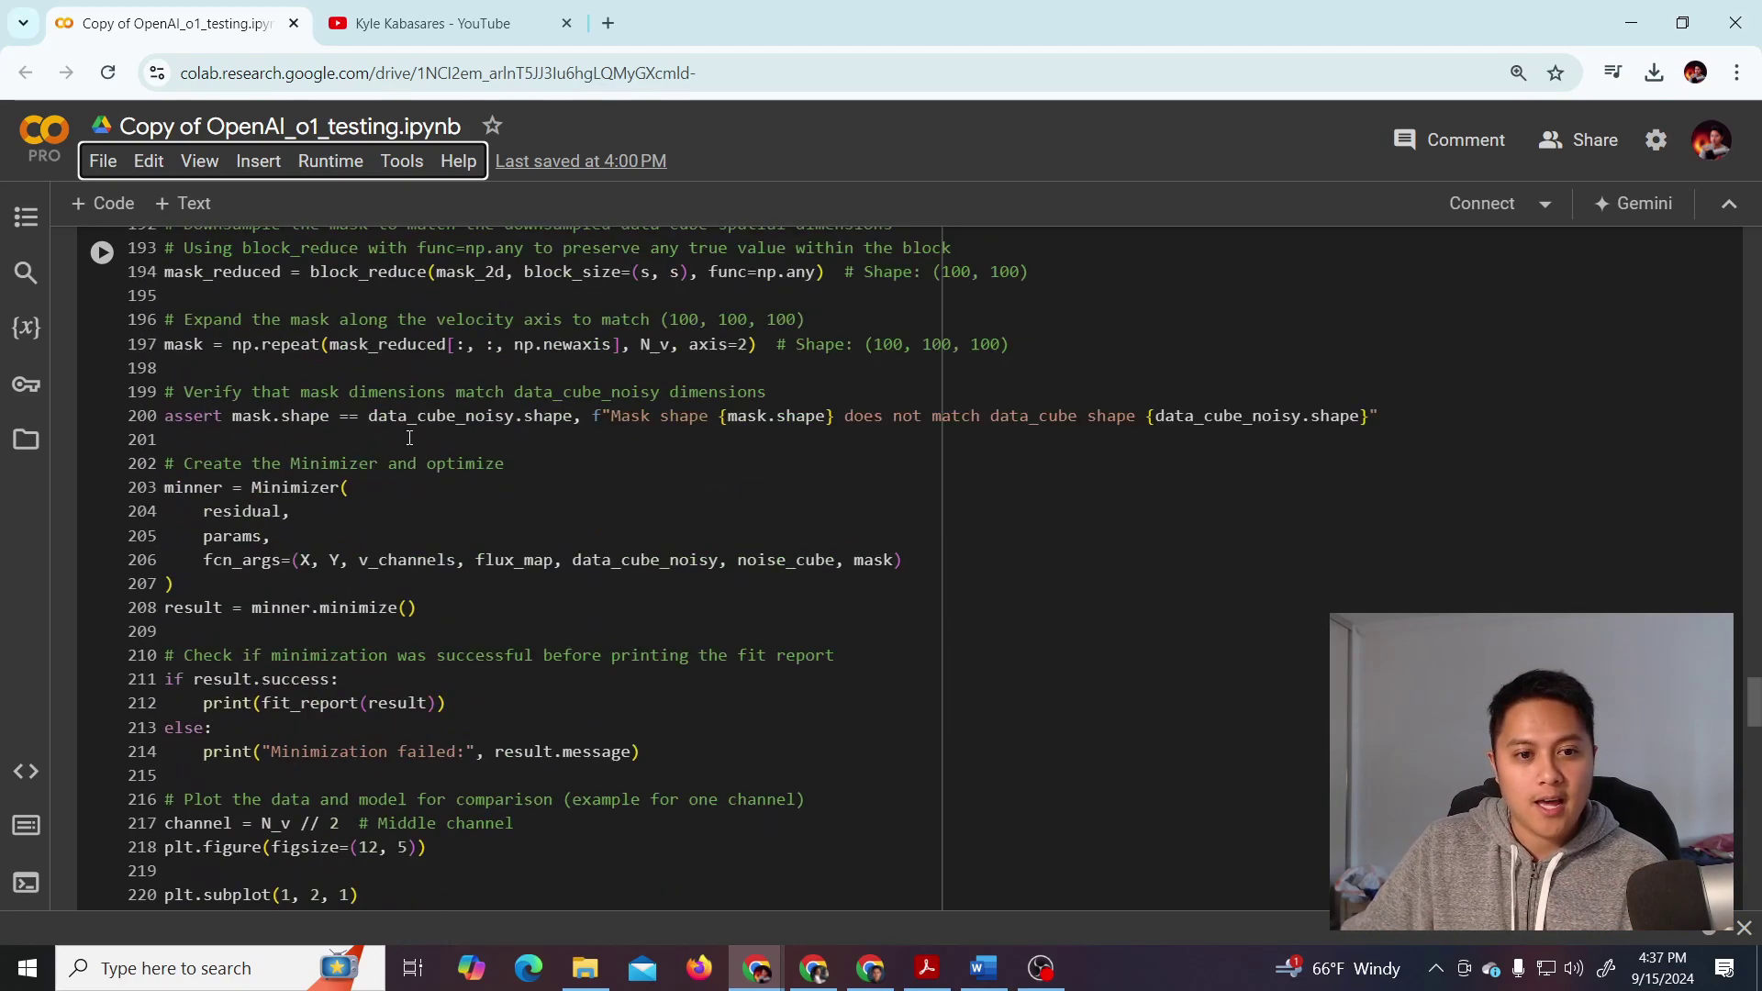
{"action": "scroll", "coordinate": [335, 431], "scroll_direction": "up", "scroll_amount": 20}
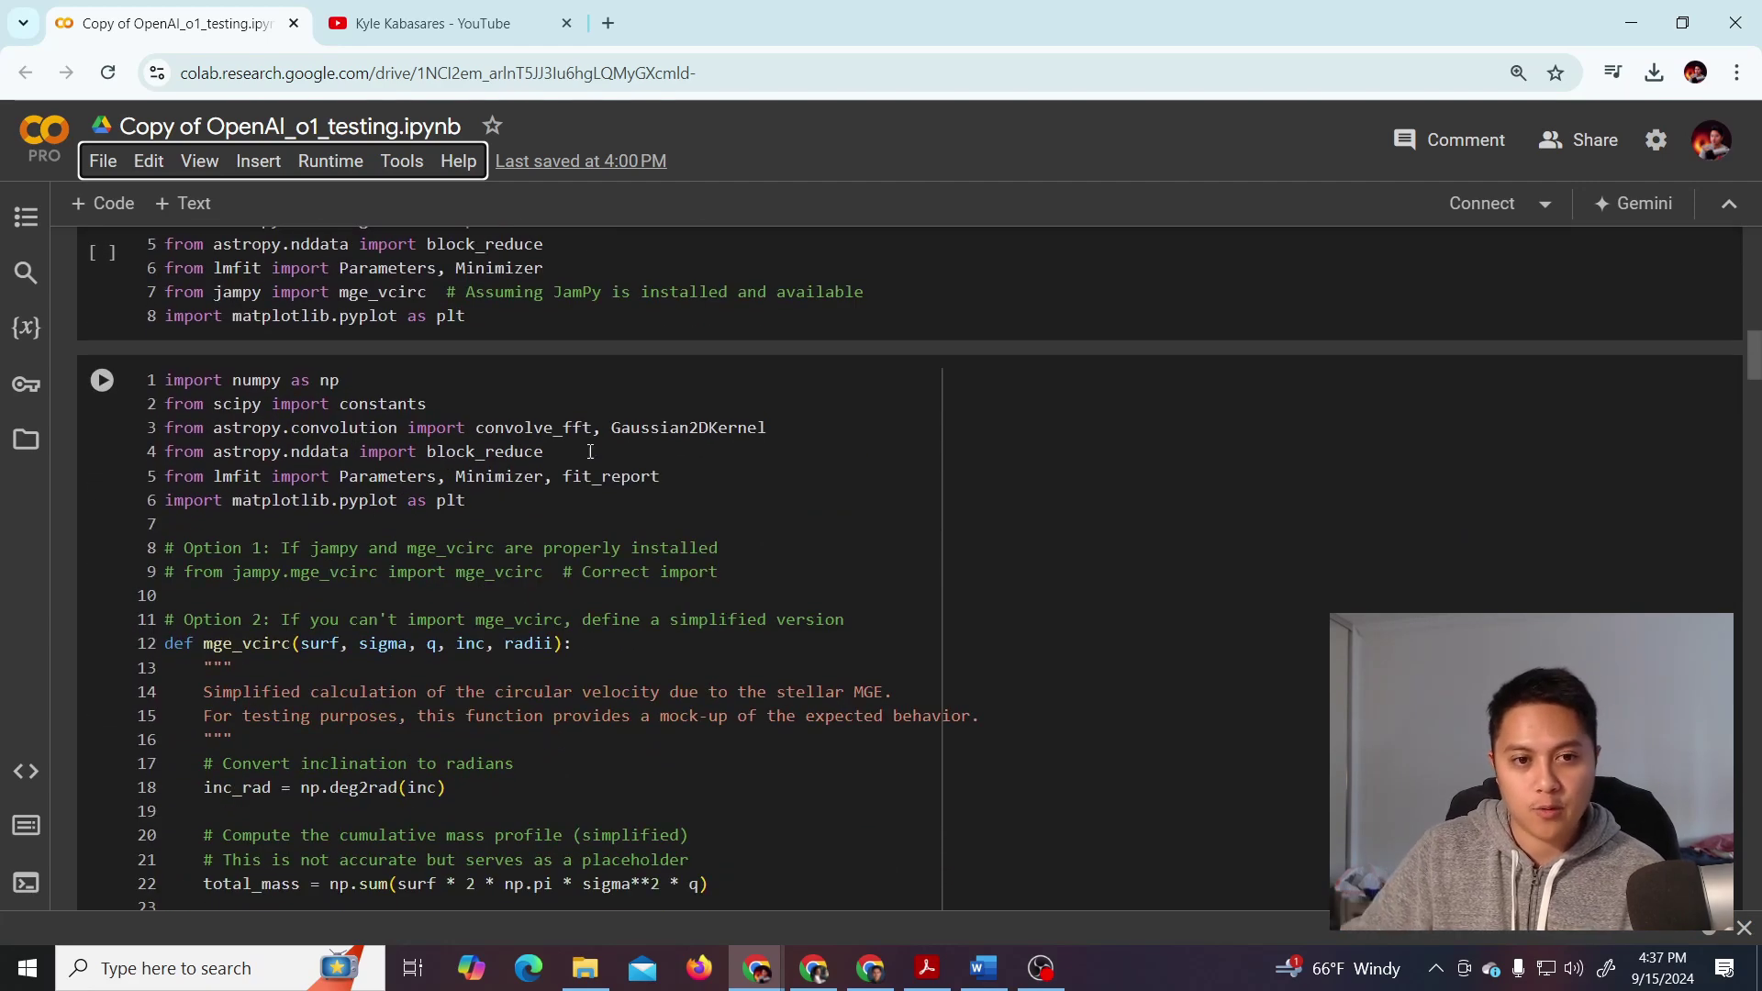
{"action": "scroll", "coordinate": [725, 475], "scroll_direction": "down", "scroll_amount": 10}
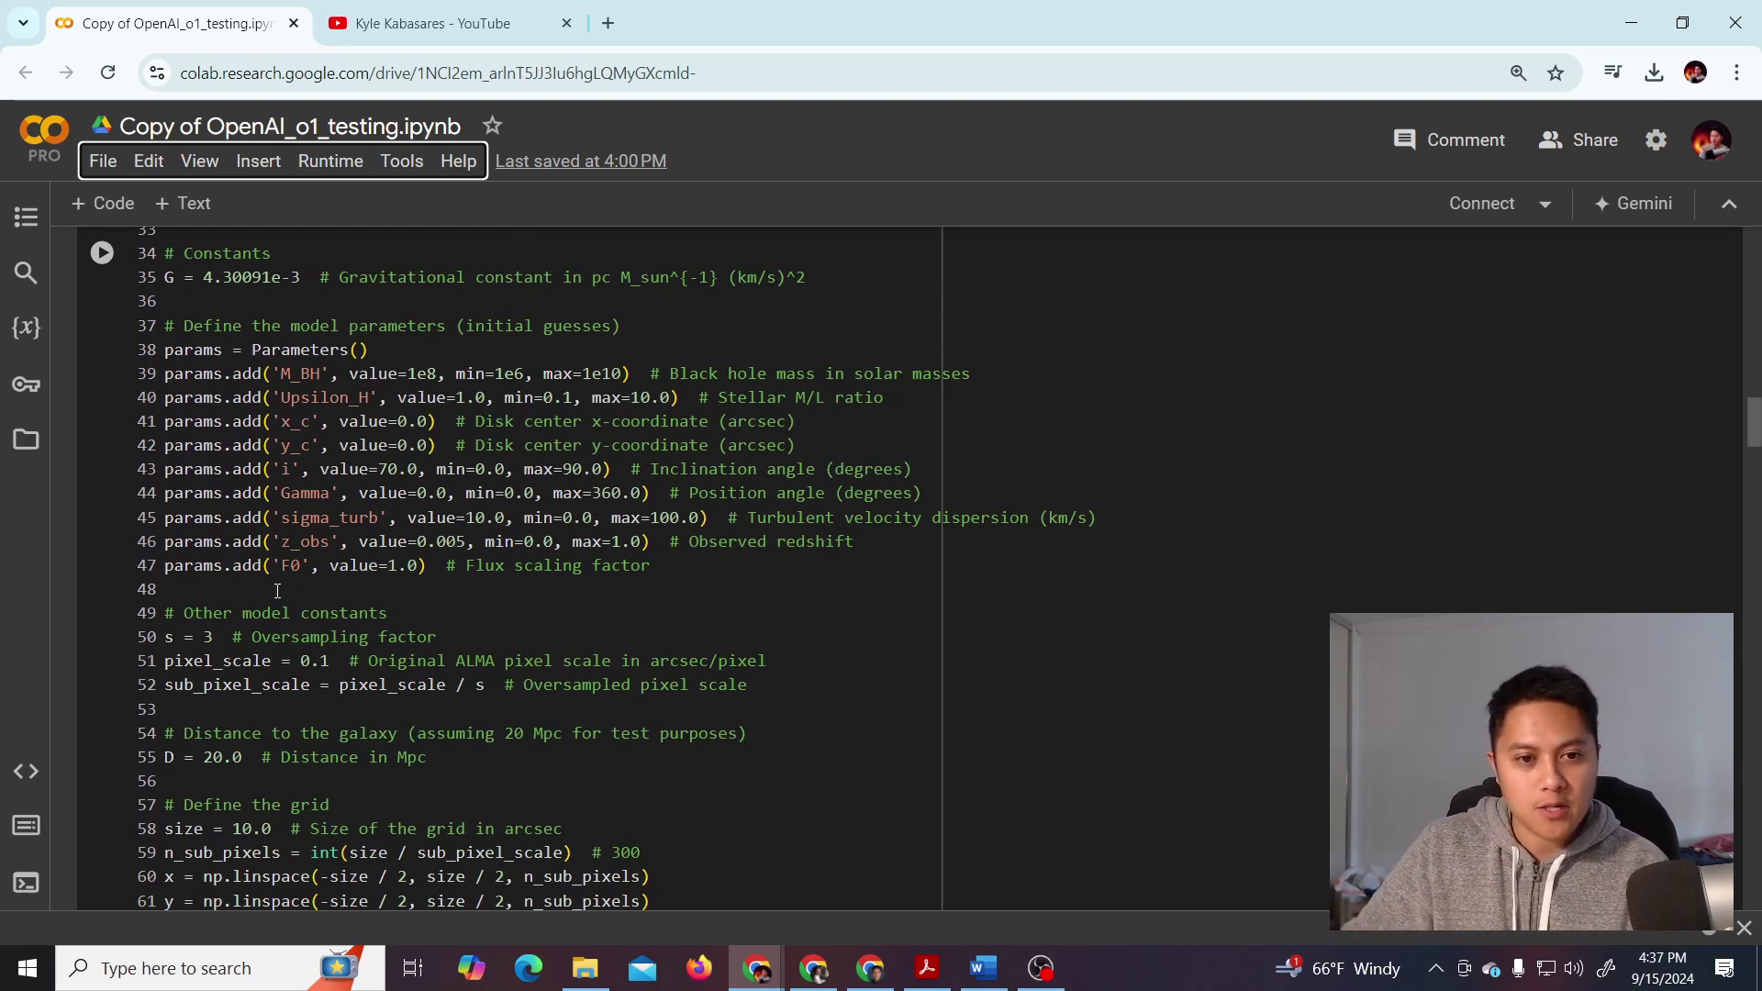
{"action": "scroll", "coordinate": [258, 613], "scroll_direction": "down", "scroll_amount": 6}
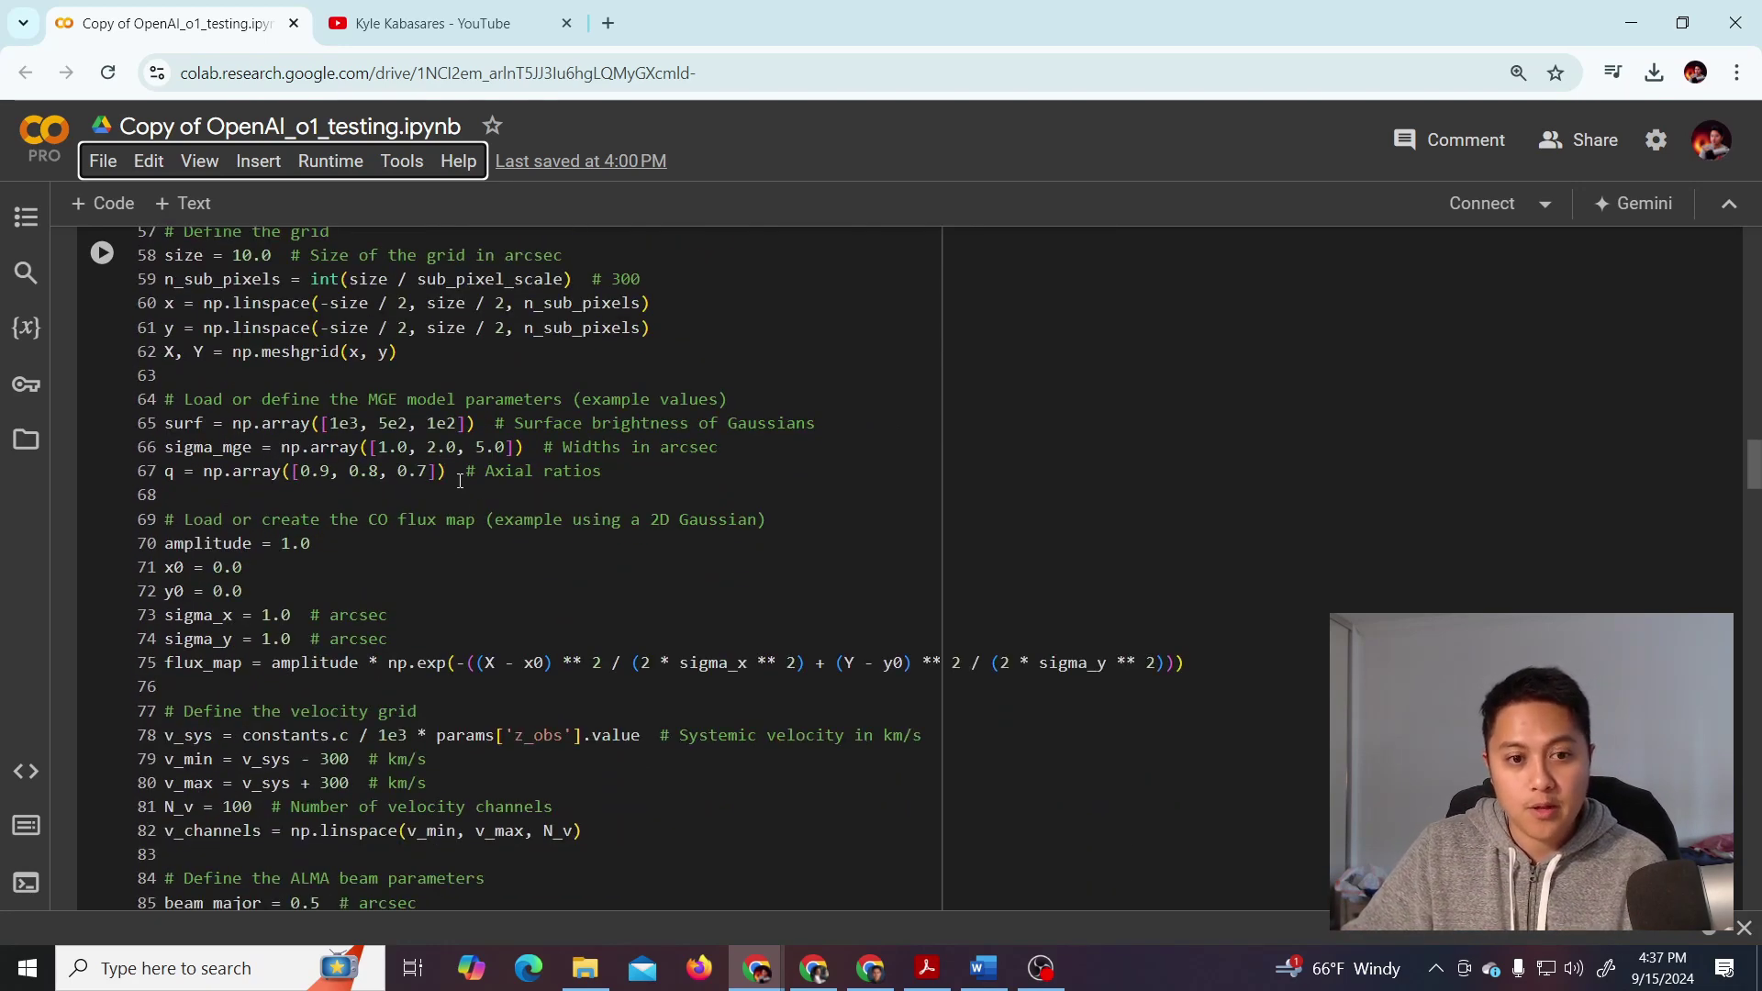
{"action": "scroll", "coordinate": [539, 501], "scroll_direction": "down", "scroll_amount": 5}
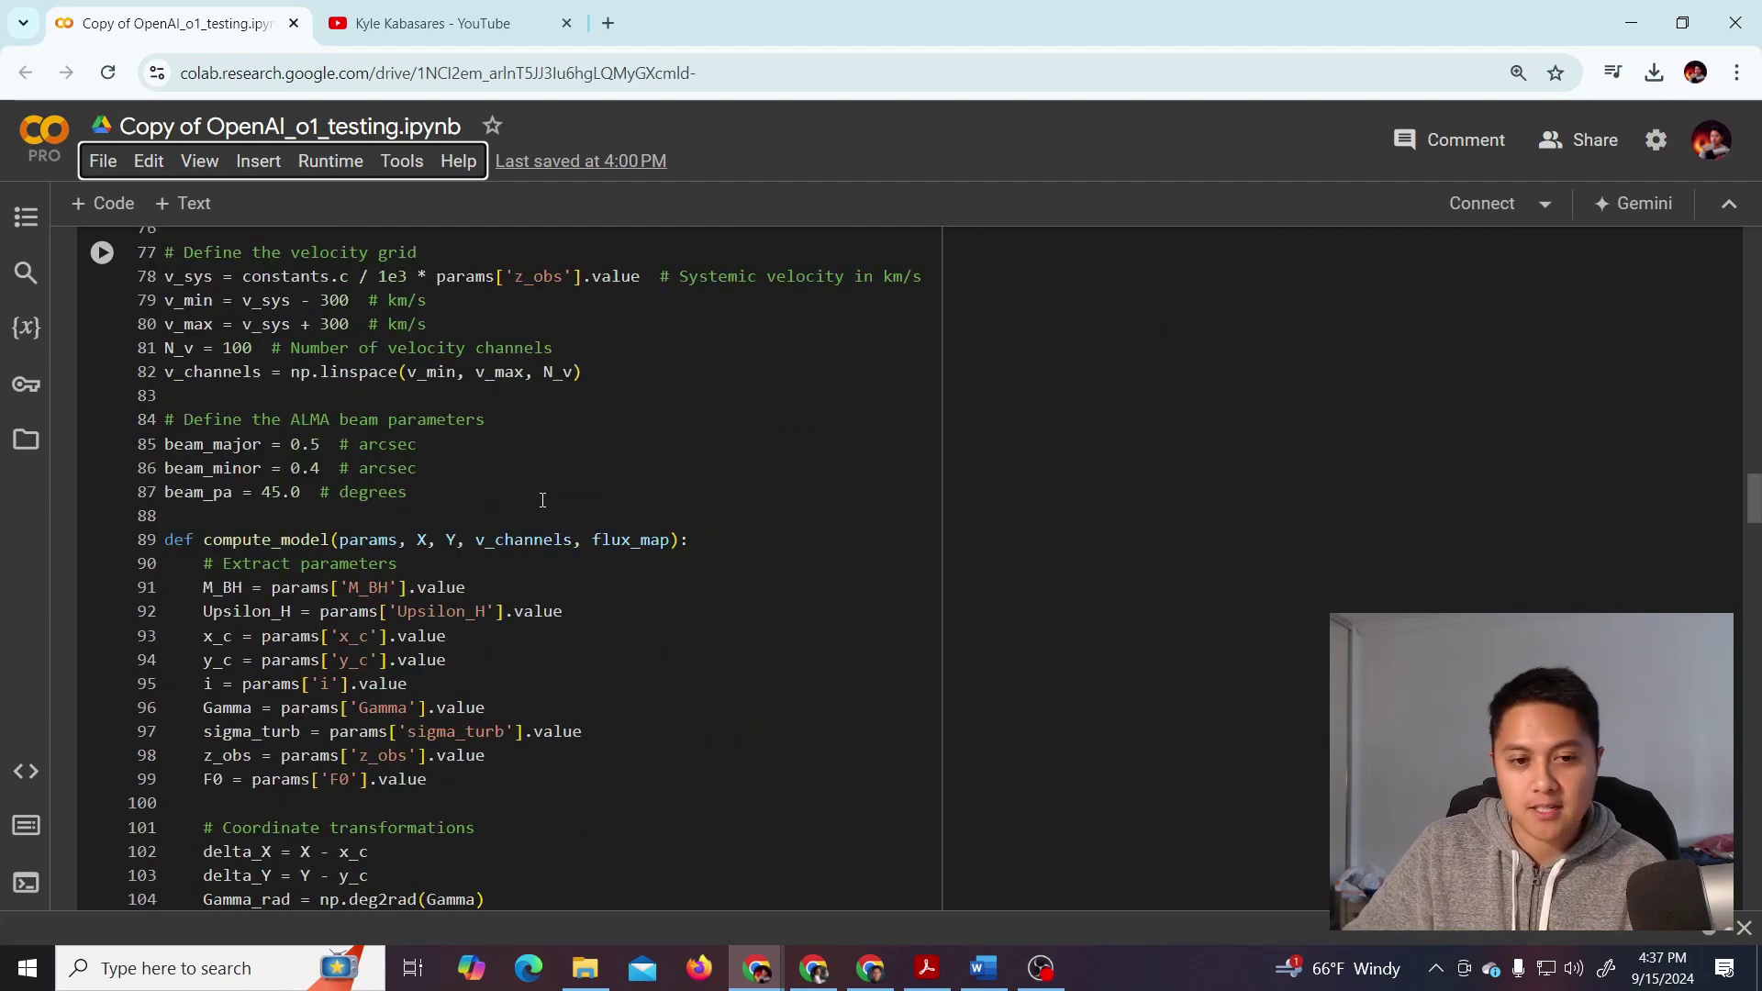
Return to the 'Black Hole Mass Measurements of Early-type Galaxies NGC 1380 and NGC 6861' title and authors
{"action": "left_click", "coordinate": [835, 970]}
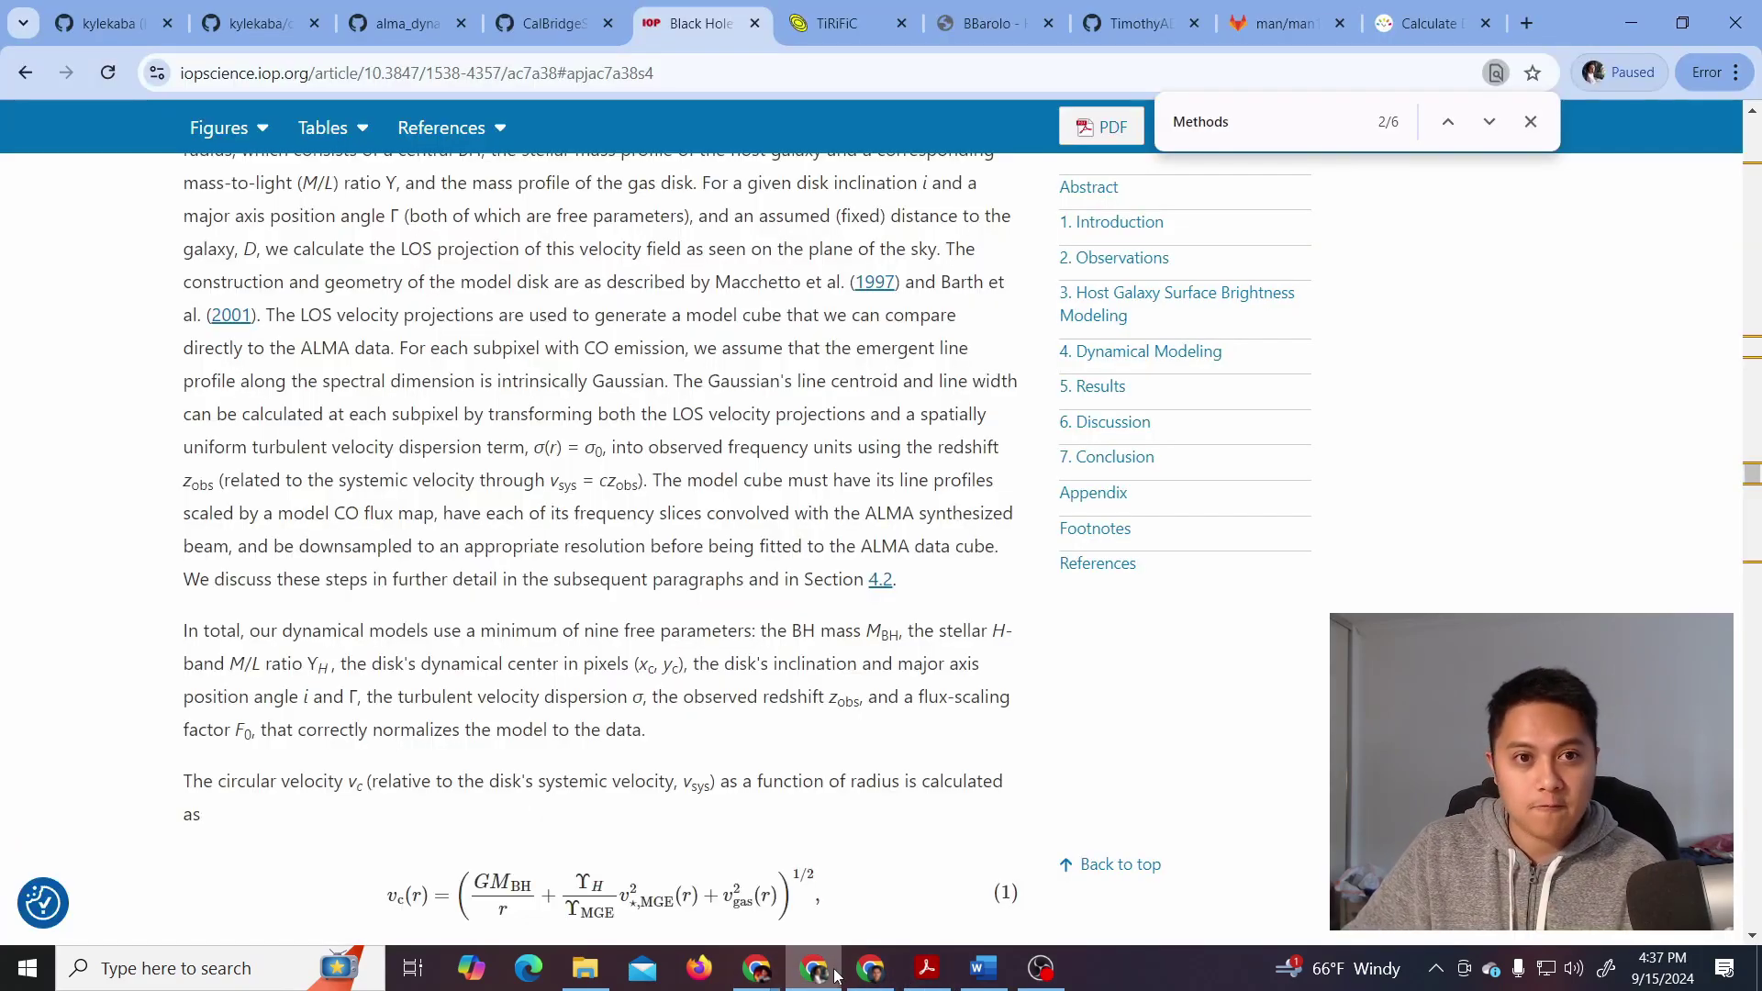
{"action": "scroll", "coordinate": [1708, 413], "scroll_direction": "up", "scroll_amount": 15}
{"action": "scroll", "coordinate": [1709, 413], "scroll_direction": "down", "scroll_amount": 5}
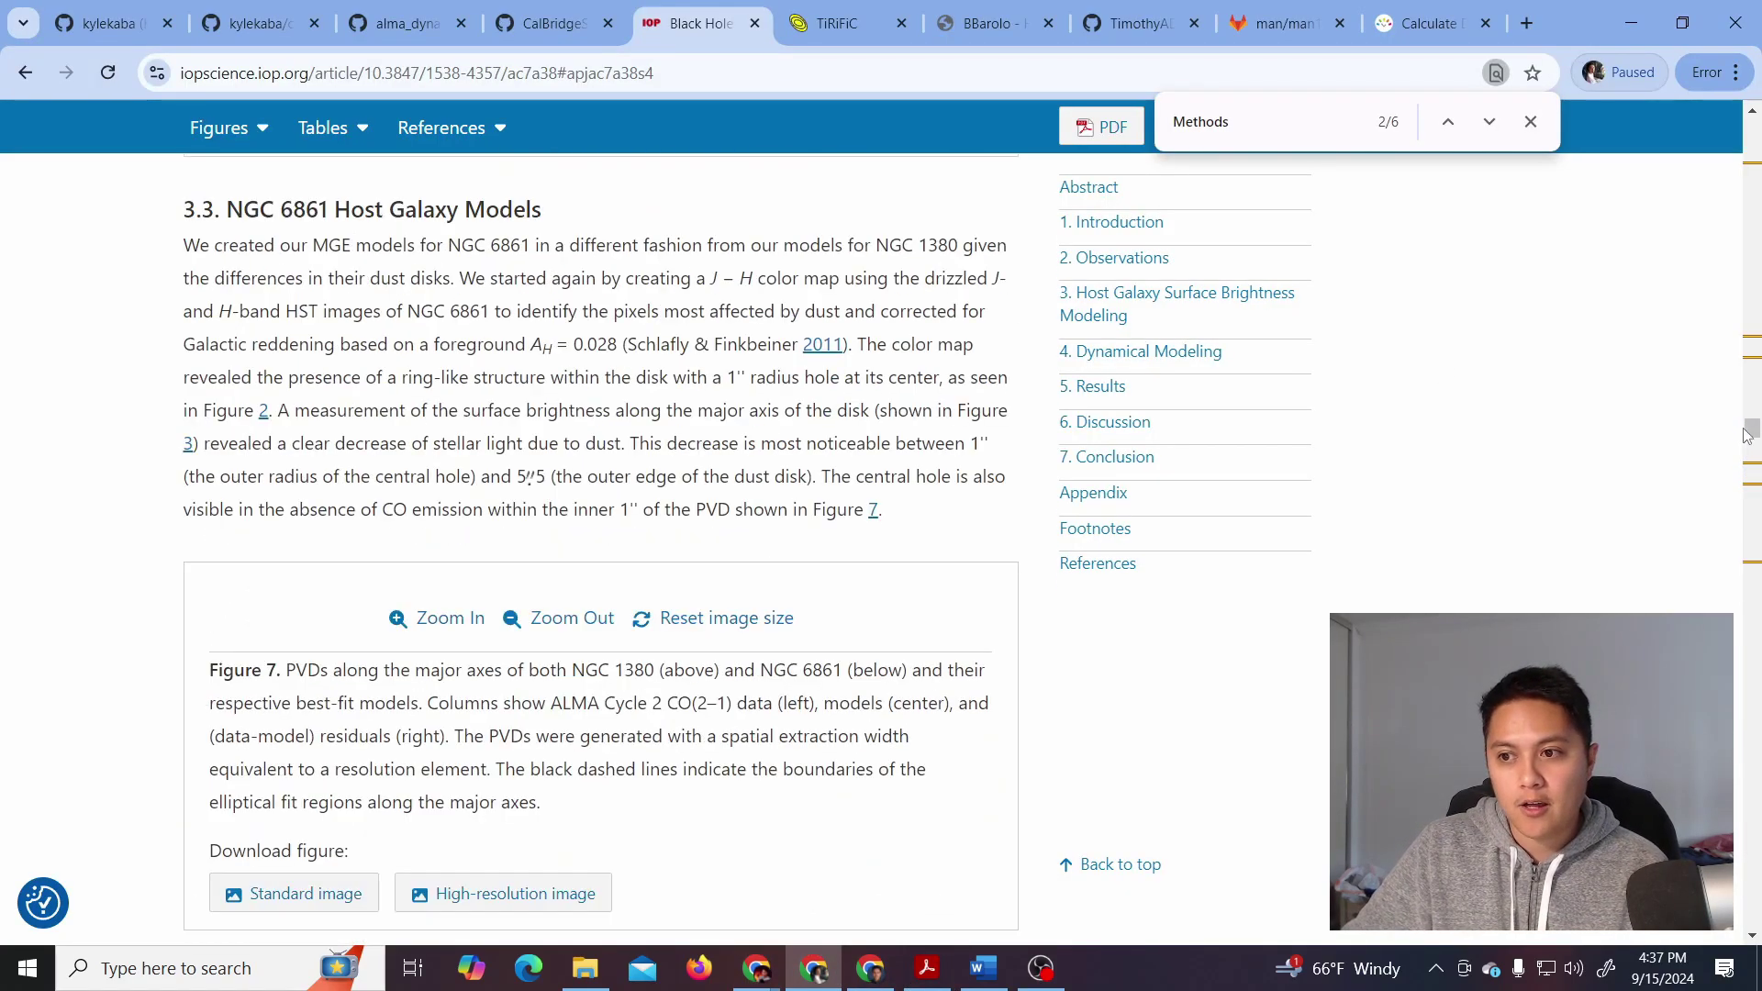
{"action": "left_click_drag", "start_coordinate": [1748, 436], "coordinate": [1698, 142]}
{"action": "scroll", "coordinate": [1697, 129], "scroll_direction": "up", "scroll_amount": 2}
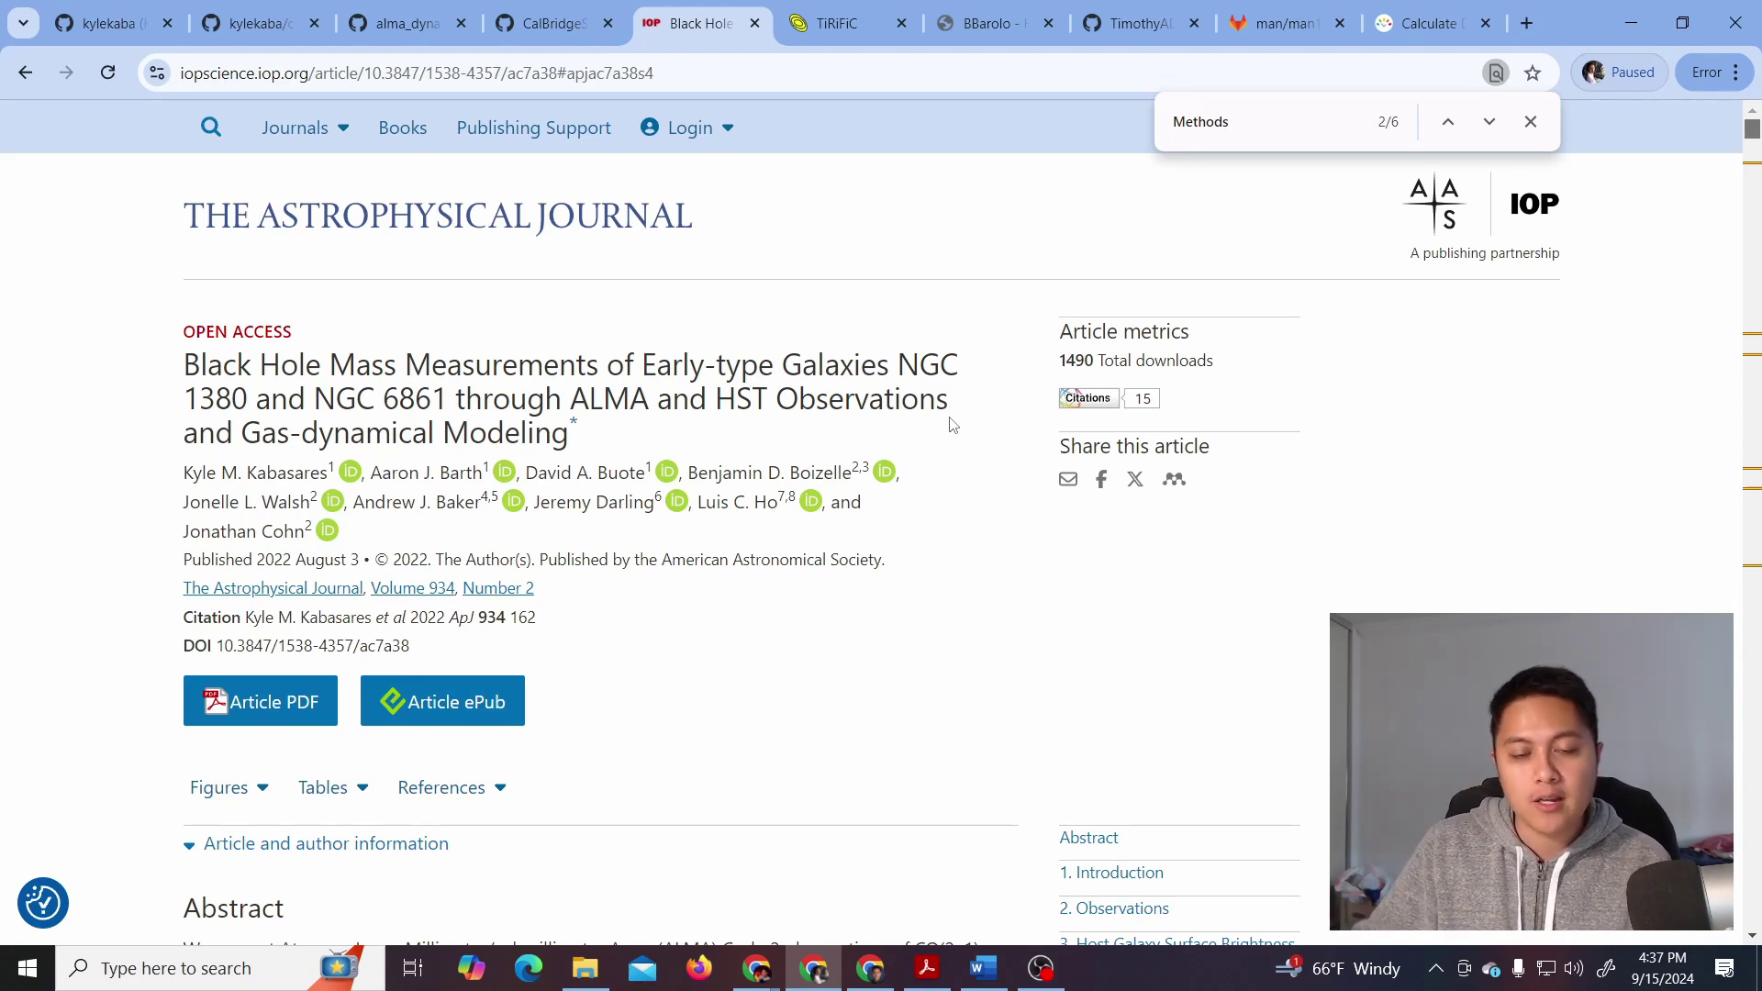
Scroll to the Abstract reporting NGC 1380's best-fit black hole mass of 1.47 × 10^8 solar masses
{"action": "scroll", "coordinate": [952, 425], "scroll_direction": "down", "scroll_amount": 5}
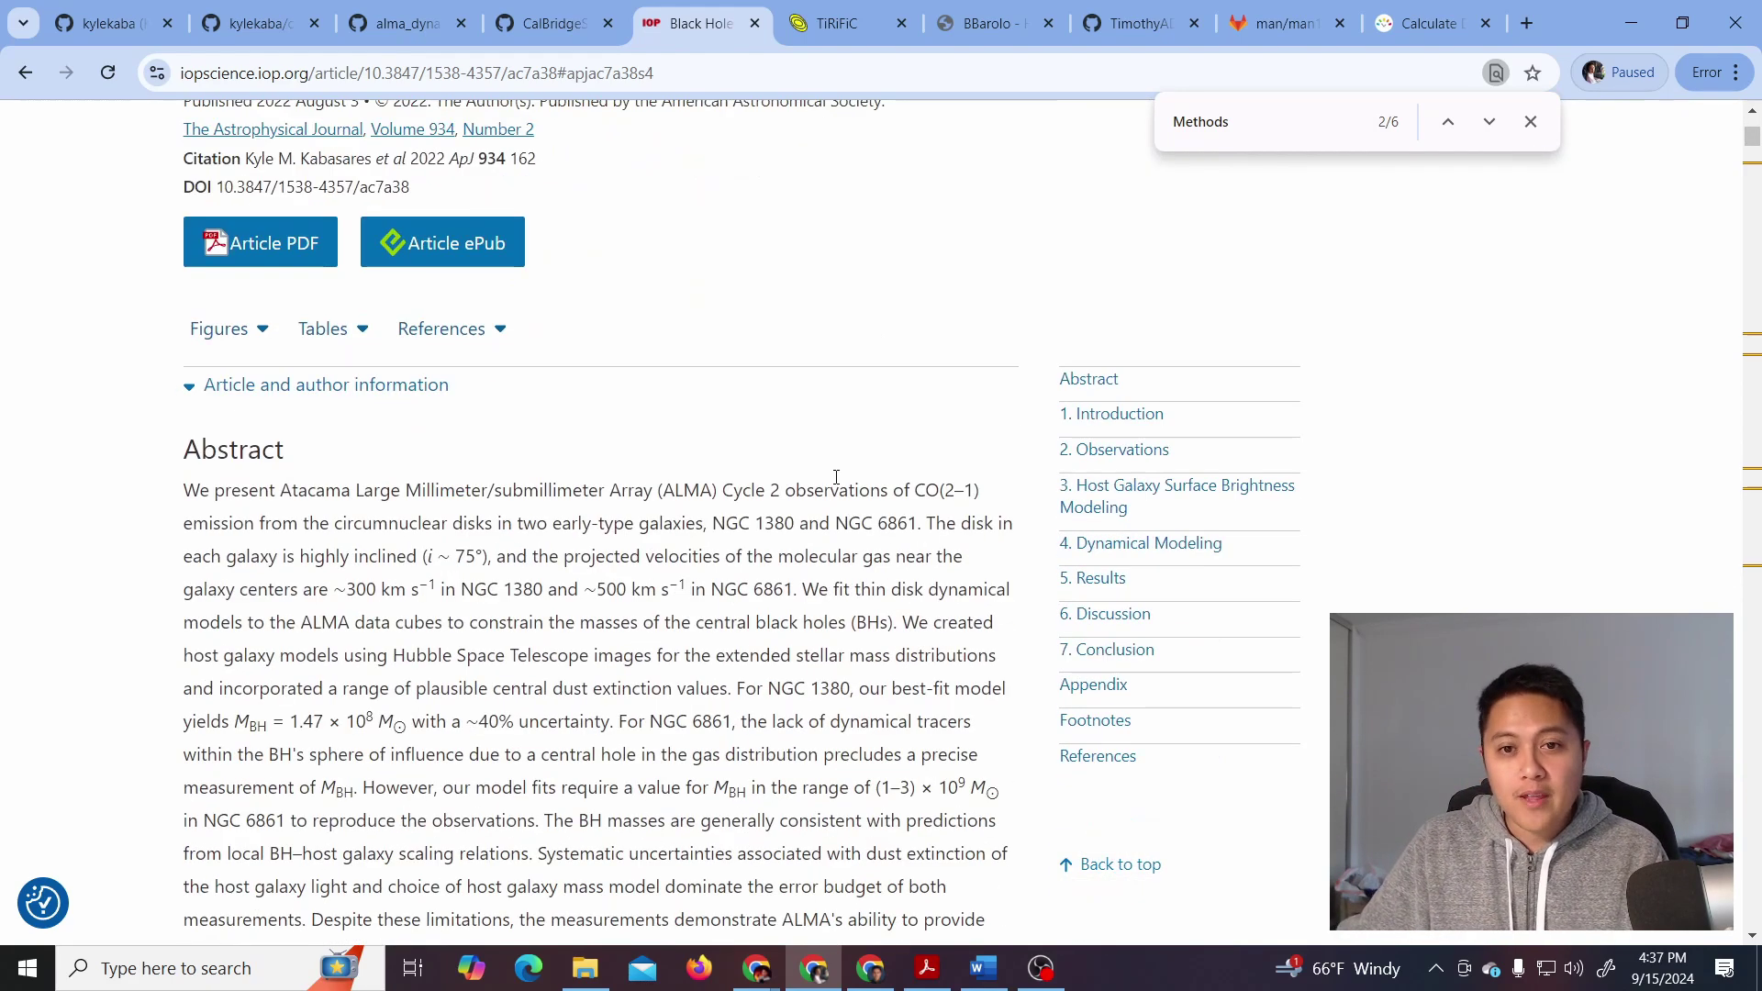